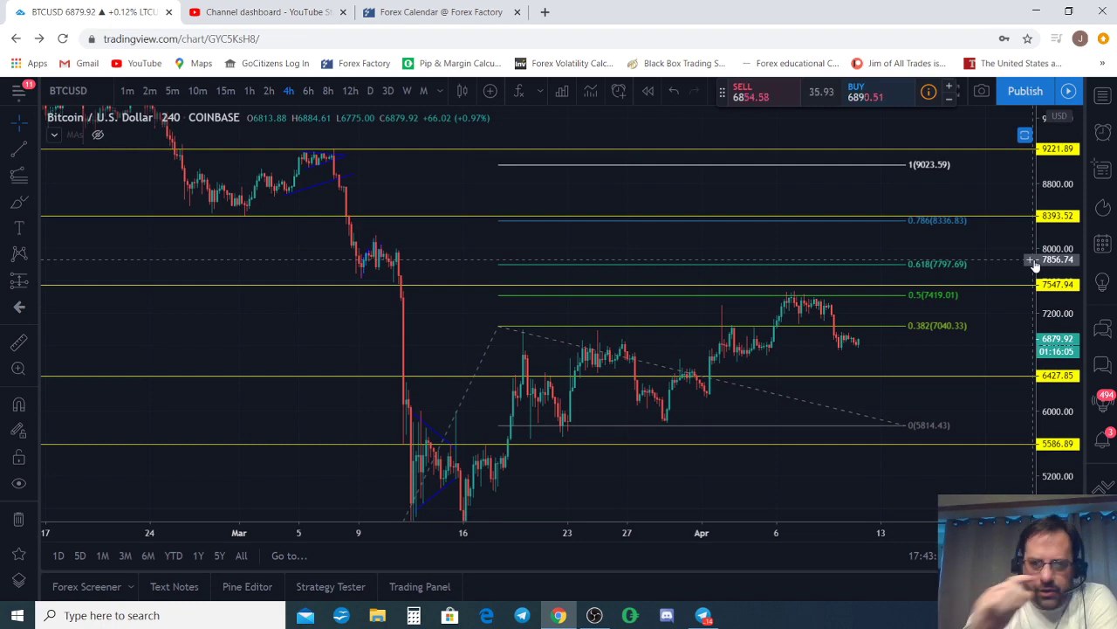
# Examine the 4-hour BTCUSD chart from the March crash to the April recovery against the Fibonacci extension and horizontal levels.
pyautogui.scroll(2, 1032, 242)
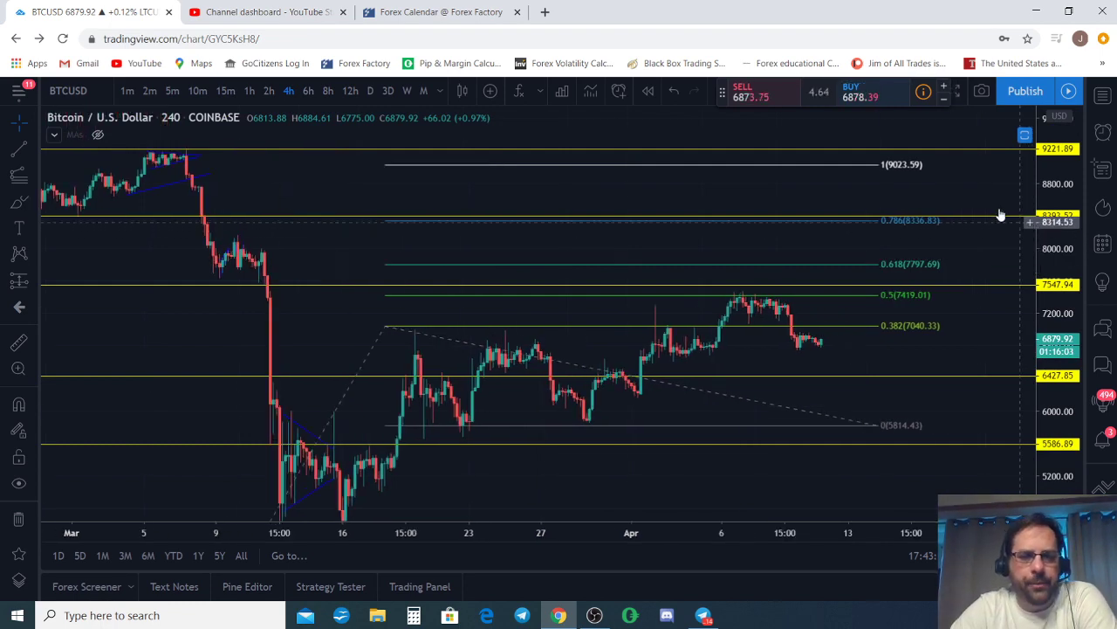
pyautogui.scroll(-2, 1000, 214)
pyautogui.moveTo(953, 339); pyautogui.dragTo(960, 254)
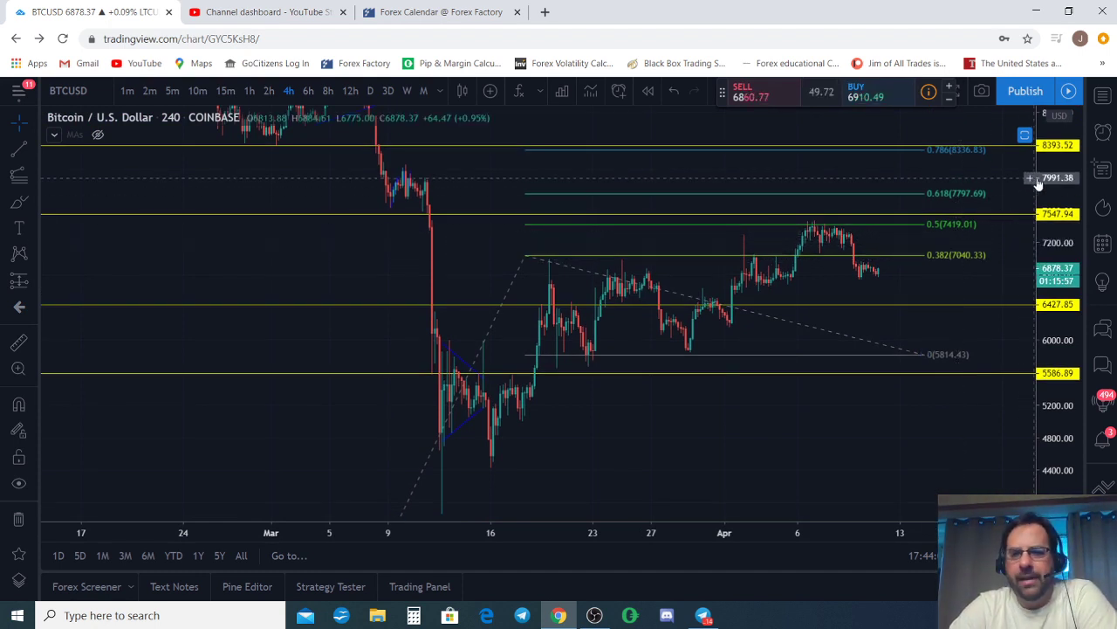
pyautogui.moveTo(1049, 166); pyautogui.dragTo(1040, 223)
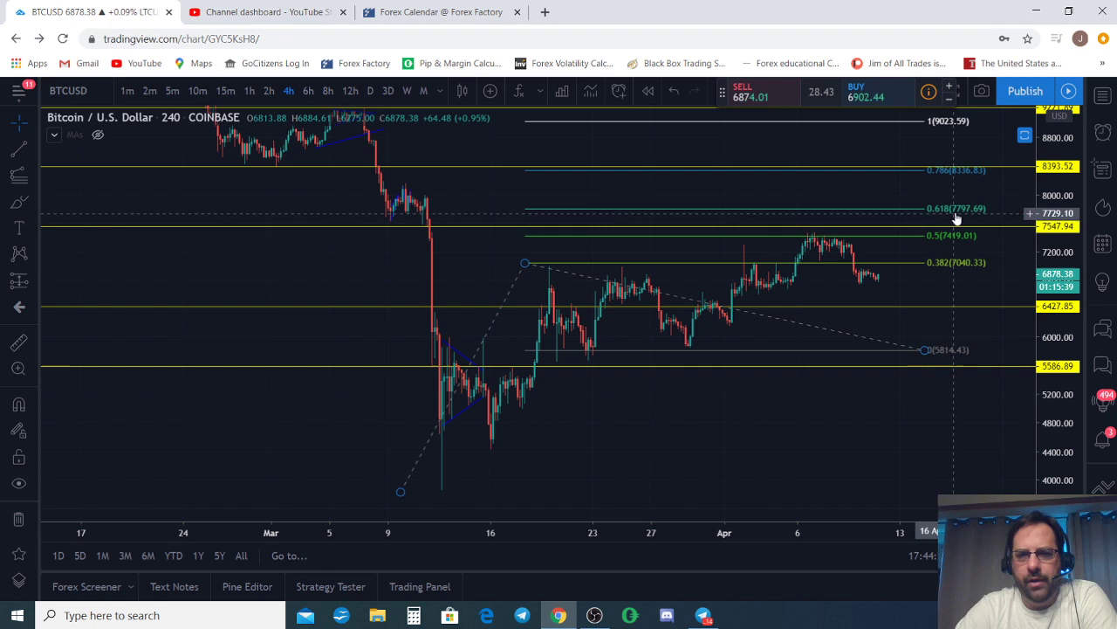
pyautogui.scroll(-1, 677, 429)
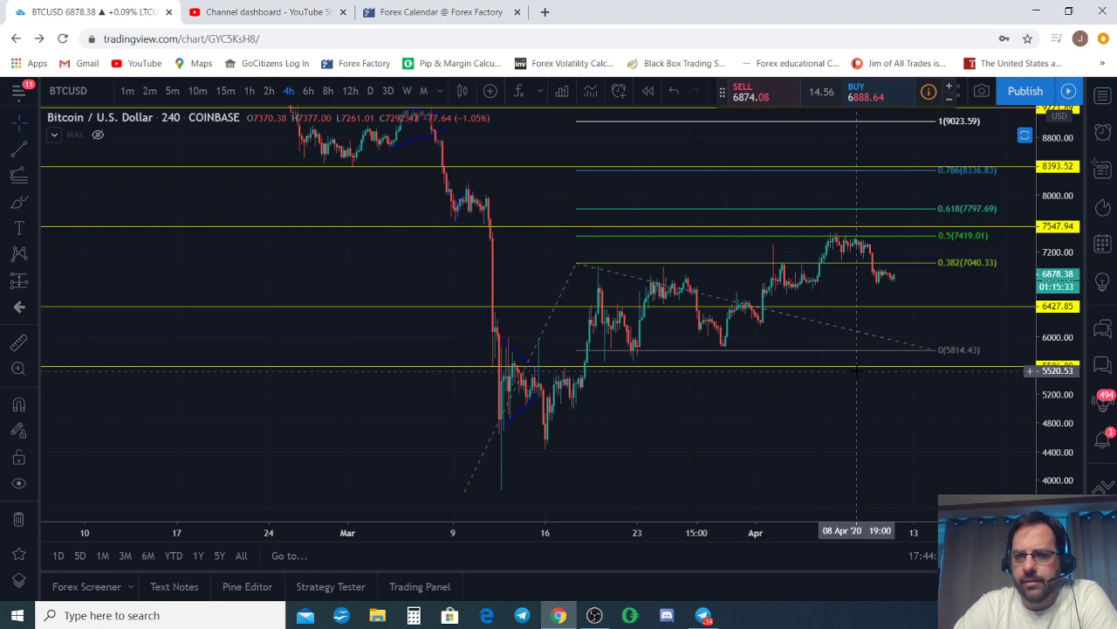
pyautogui.scroll(-2, 878, 415)
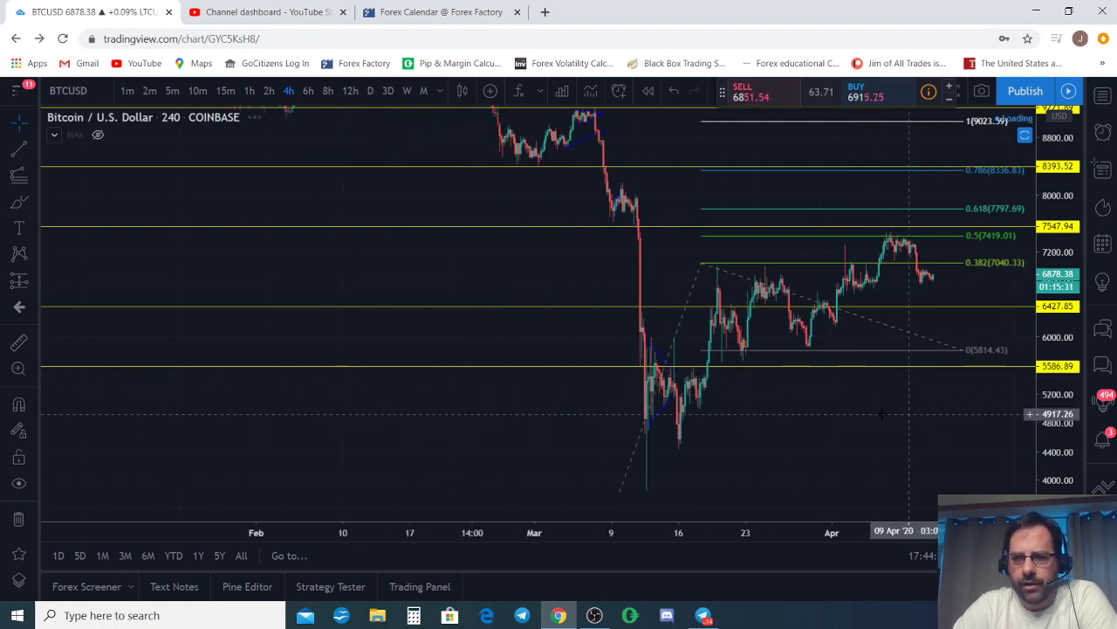
pyautogui.moveTo(882, 415); pyautogui.dragTo(571, 392)
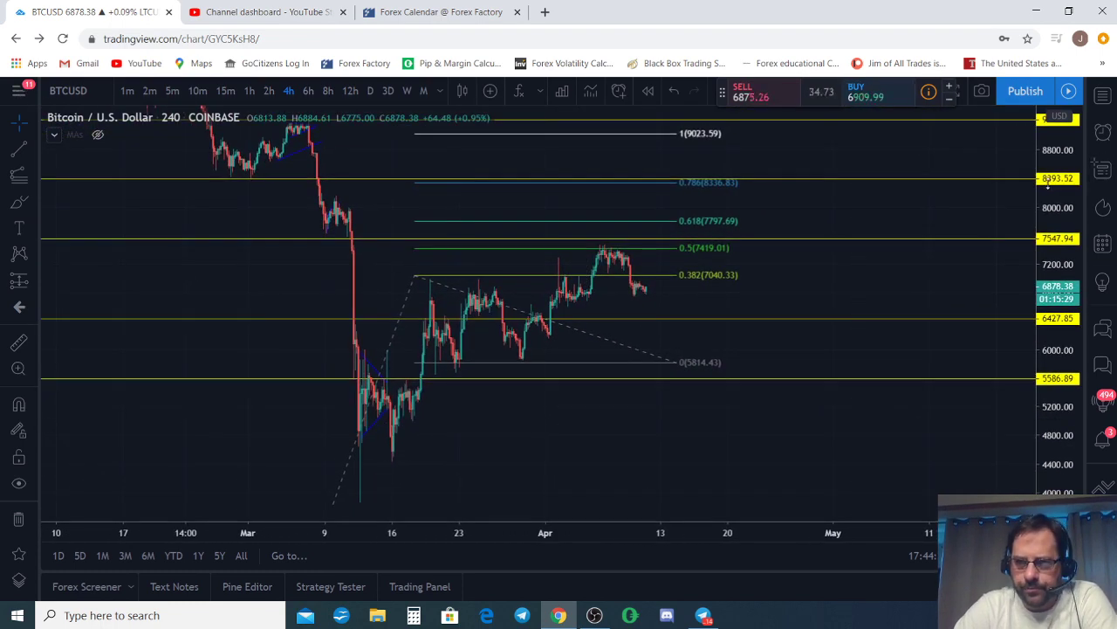
pyautogui.moveTo(1047, 183); pyautogui.dragTo(1048, 229)
pyautogui.scroll(2, 736, 330)
pyautogui.moveTo(514, 410); pyautogui.dragTo(708, 424)
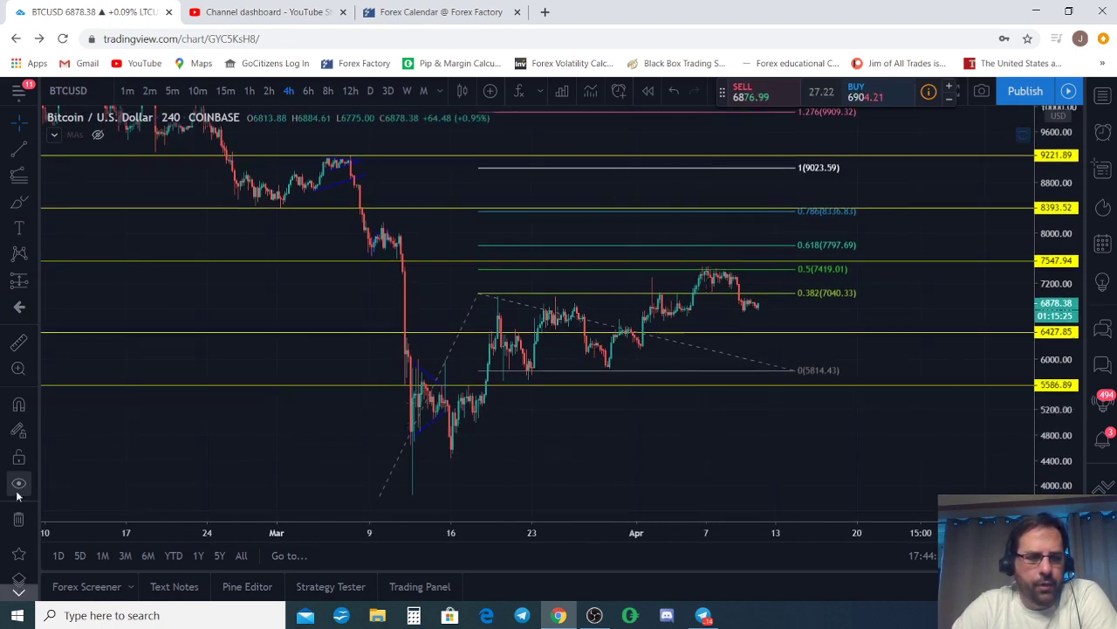
# Show the favorite drawing tools, then sketch a green brush arc over the mid-March bounce and delete it.
pyautogui.click(12, 557)
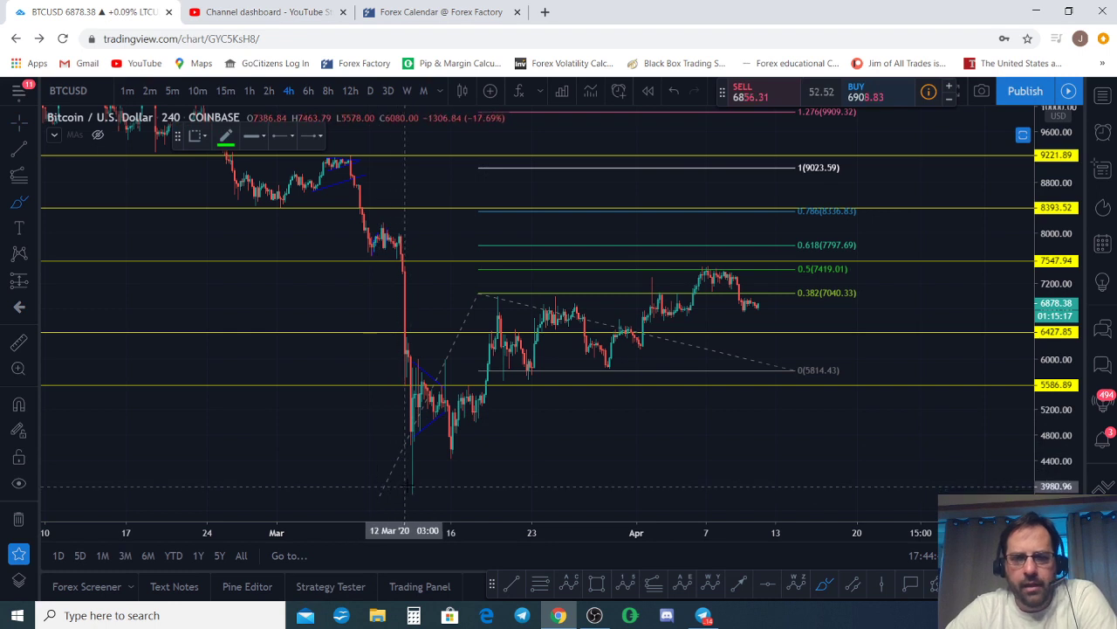
pyautogui.moveTo(404, 478)
pyautogui.mouseDown()
pyautogui.moveTo(426, 368)
pyautogui.moveTo(467, 420)
pyautogui.mouseUp()
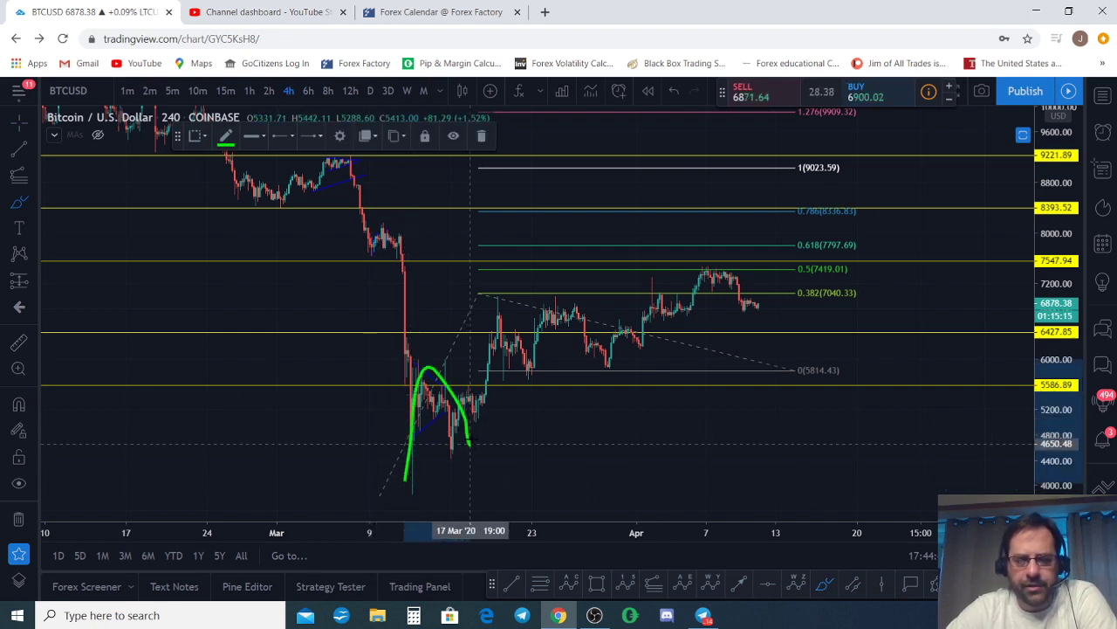
pyautogui.press('Delete')
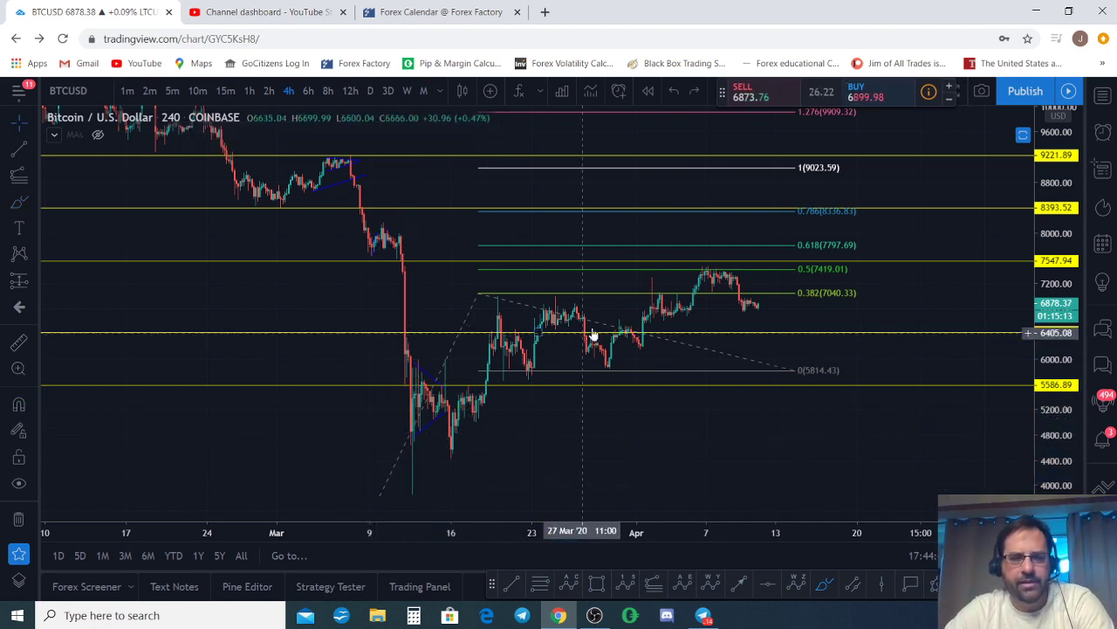
# Replace the existing Fibonacci extension with a new one from the mid-March low up to about 6036 and down to about 4373.
pyautogui.moveTo(478, 294); pyautogui.dragTo(477, 289)
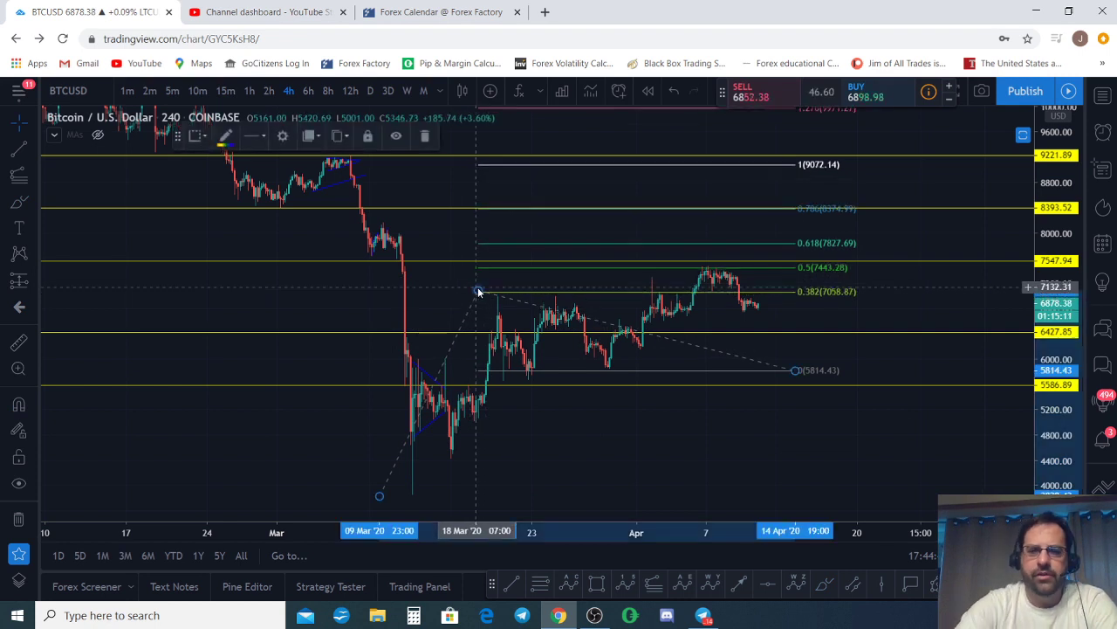
pyautogui.press('Delete')
pyautogui.click(16, 178)
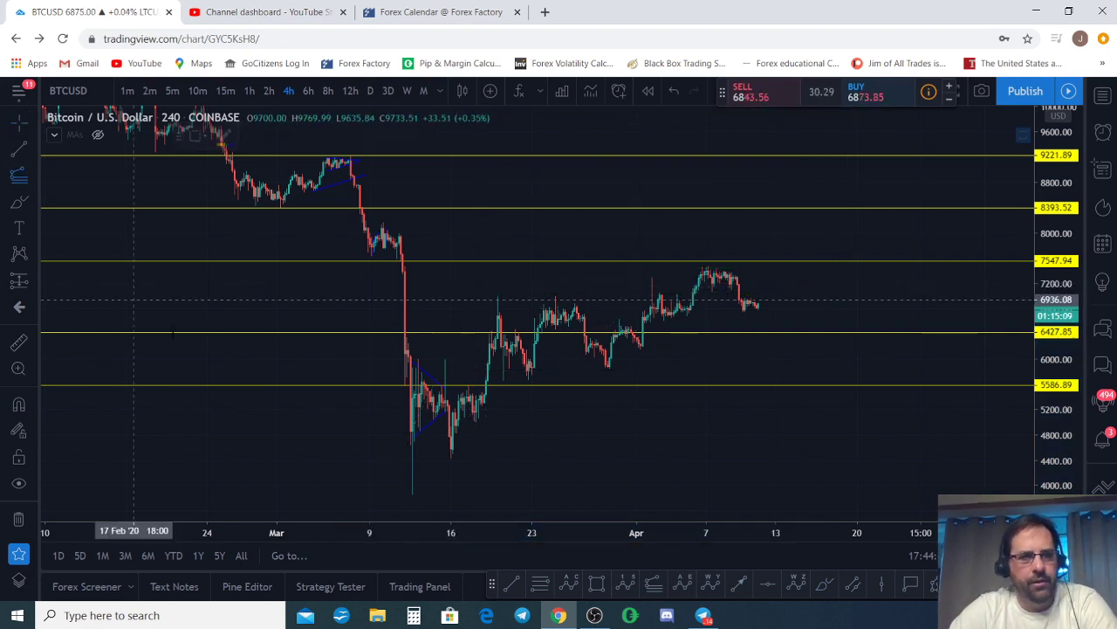
pyautogui.click(399, 495)
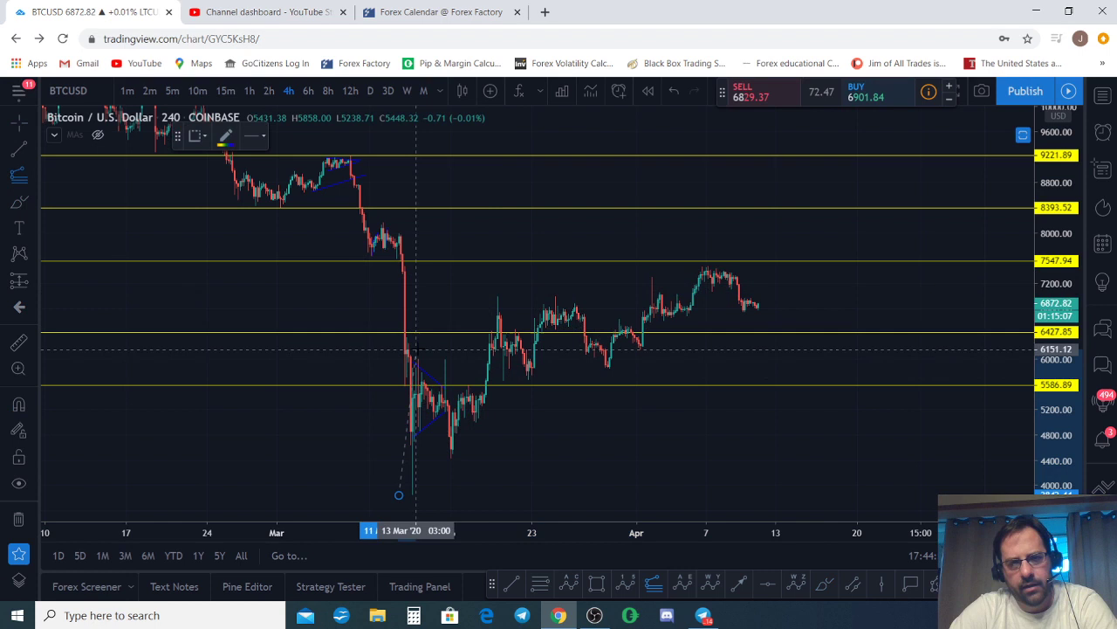
pyautogui.click(412, 356)
pyautogui.click(576, 460)
# Draw a polyline from the 12 March low up to the first bounce high, down to the 16 March low and up to the 20 March high.
pyautogui.click(933, 594)
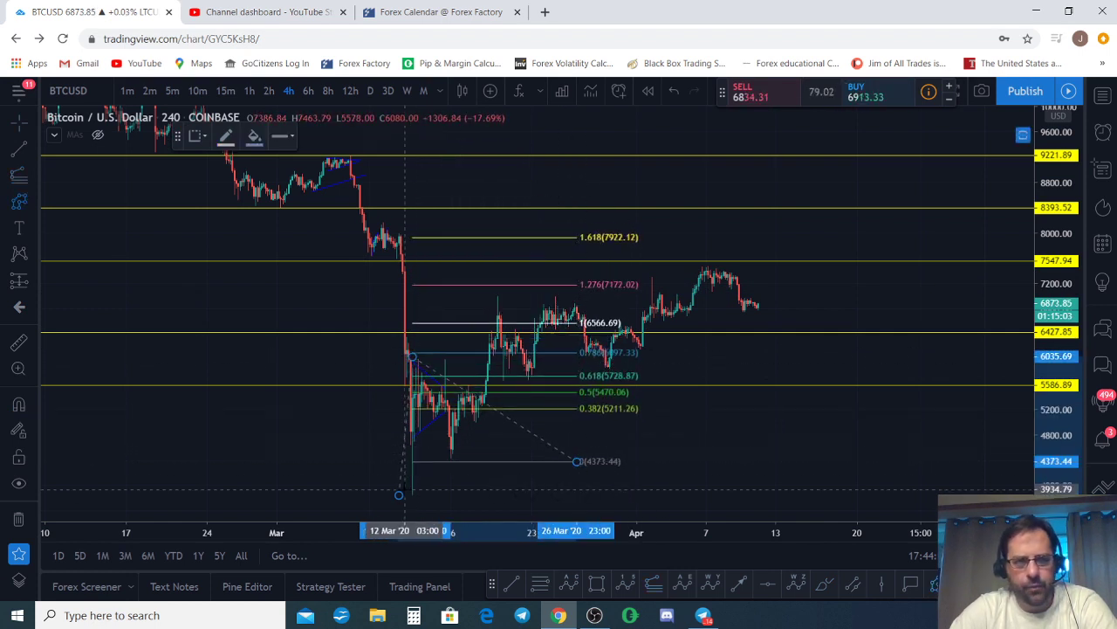
pyautogui.click(404, 489)
pyautogui.click(415, 354)
pyautogui.click(453, 454)
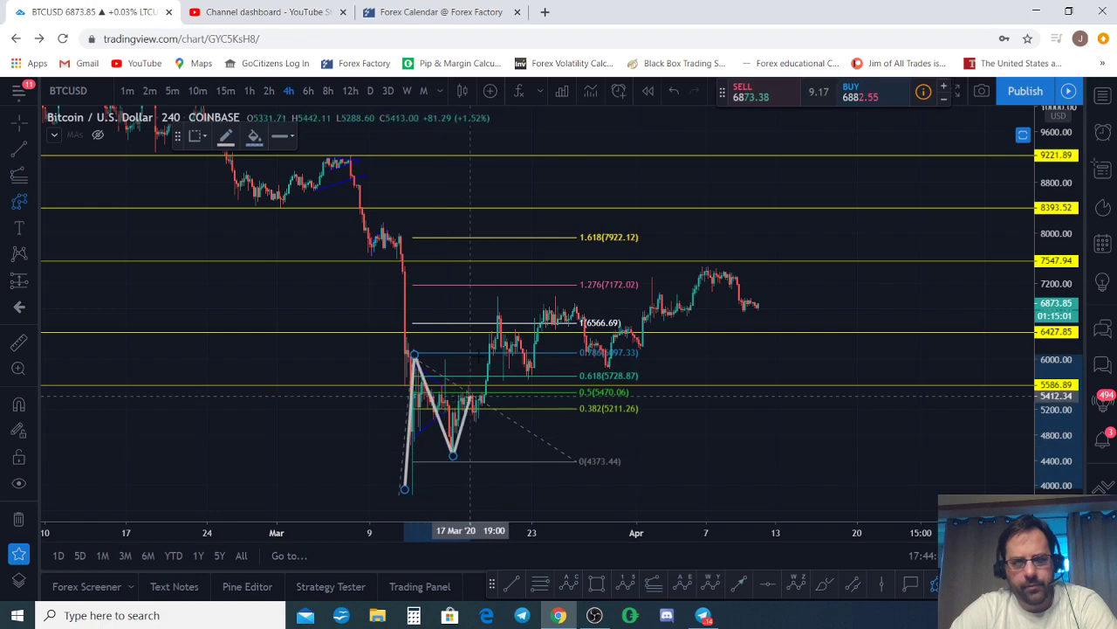
pyautogui.click(500, 301)
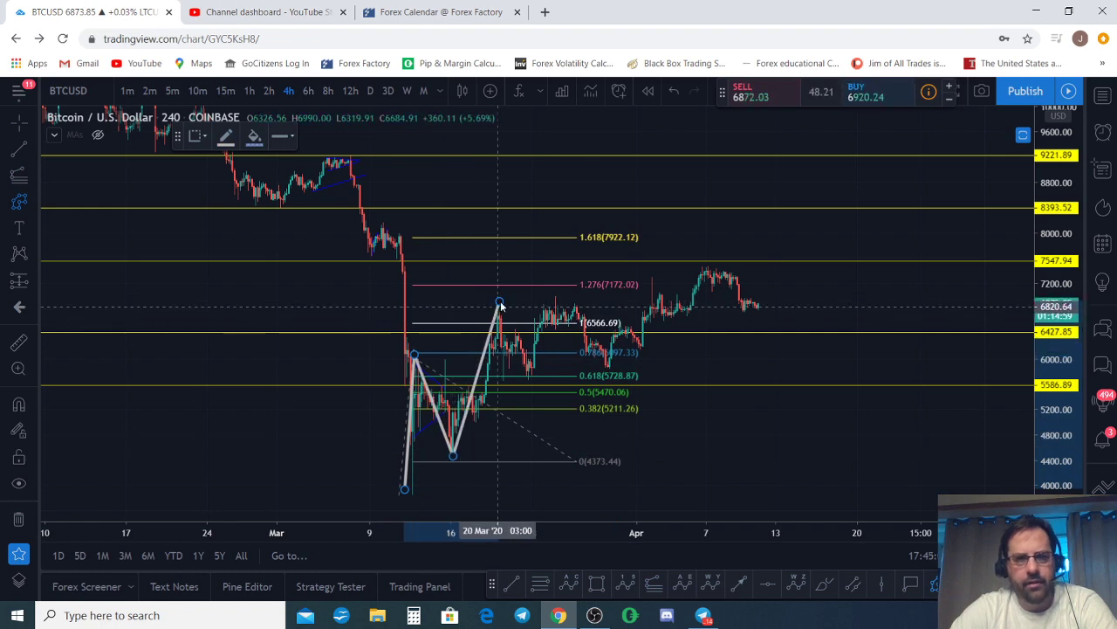
# Delete the polyline that traces the rally from the 12 March low to the 20 March high.
pyautogui.scroll(3, 569, 465)
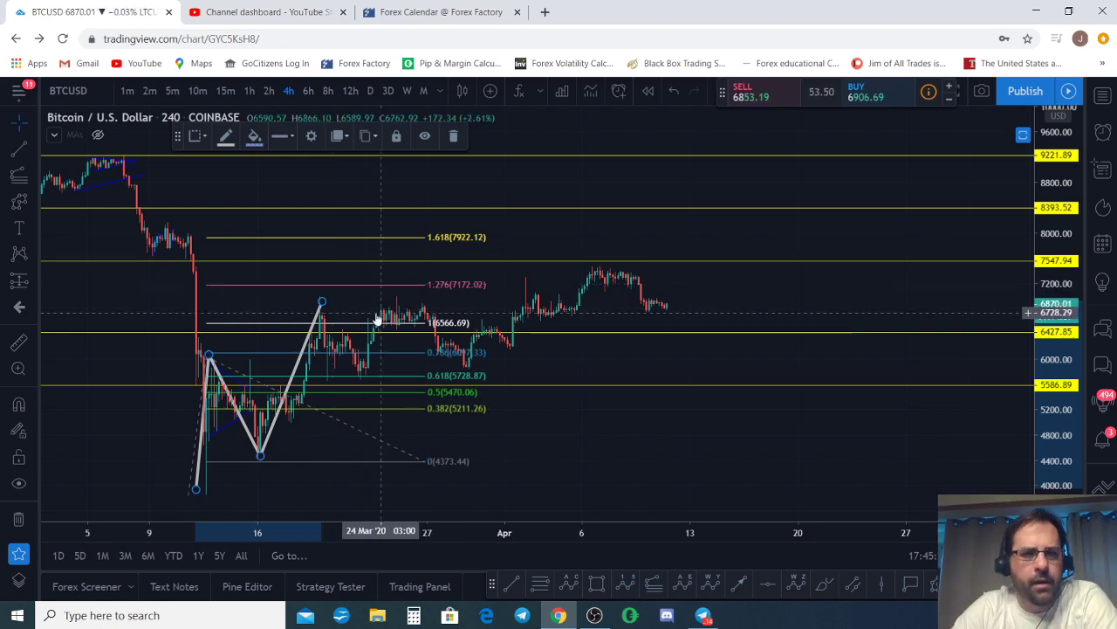
pyautogui.scroll(3, 433, 431)
pyautogui.moveTo(526, 486)
pyautogui.mouseDown()
pyautogui.moveTo(690, 449)
pyautogui.moveTo(1023, 408)
pyautogui.mouseUp()
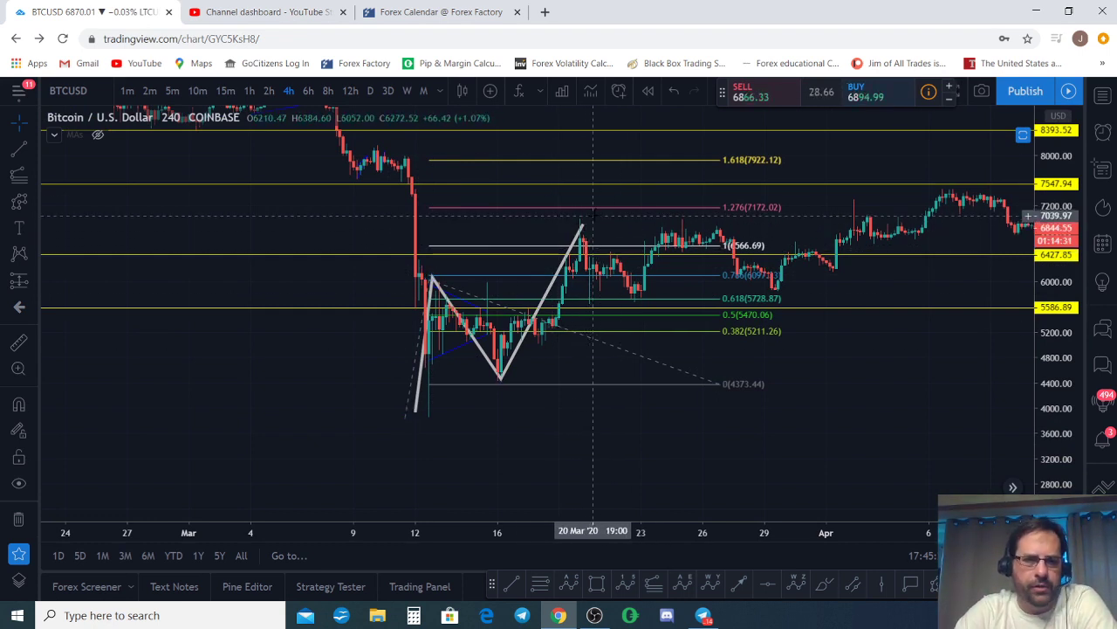
pyautogui.moveTo(824, 352); pyautogui.dragTo(609, 407)
pyautogui.scroll(-2, 594, 387)
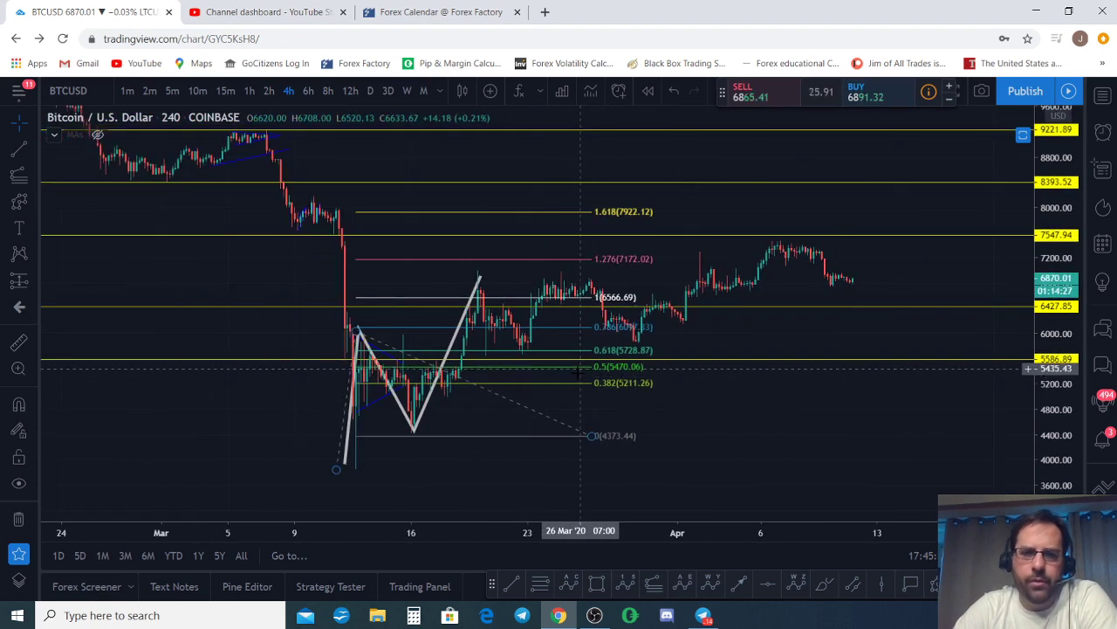
pyautogui.scroll(1, 580, 375)
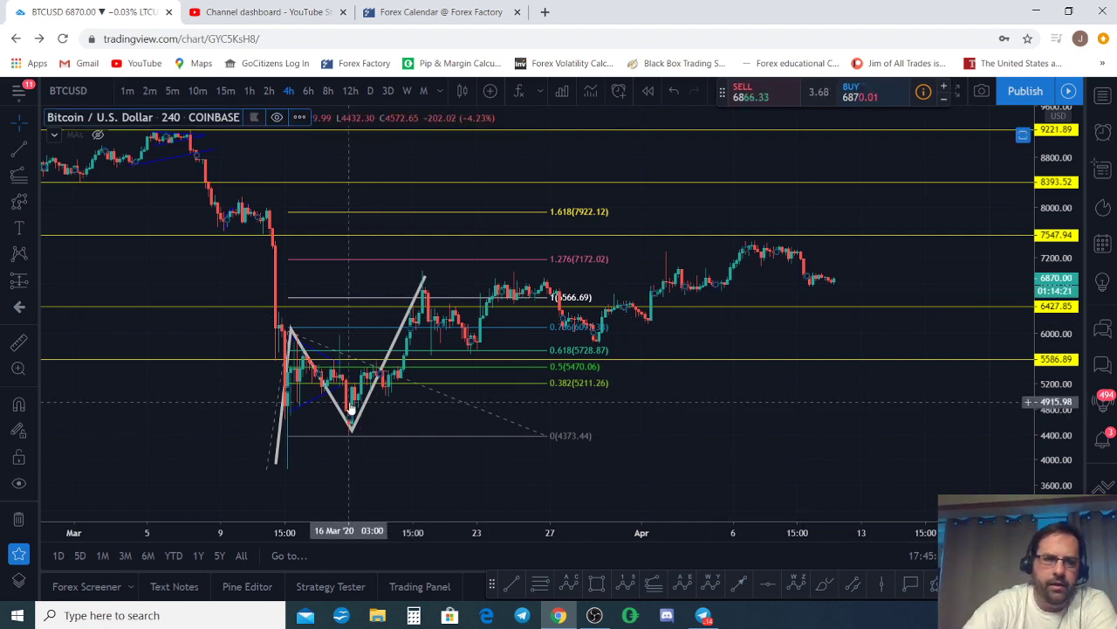
pyautogui.moveTo(362, 412); pyautogui.dragTo(359, 408)
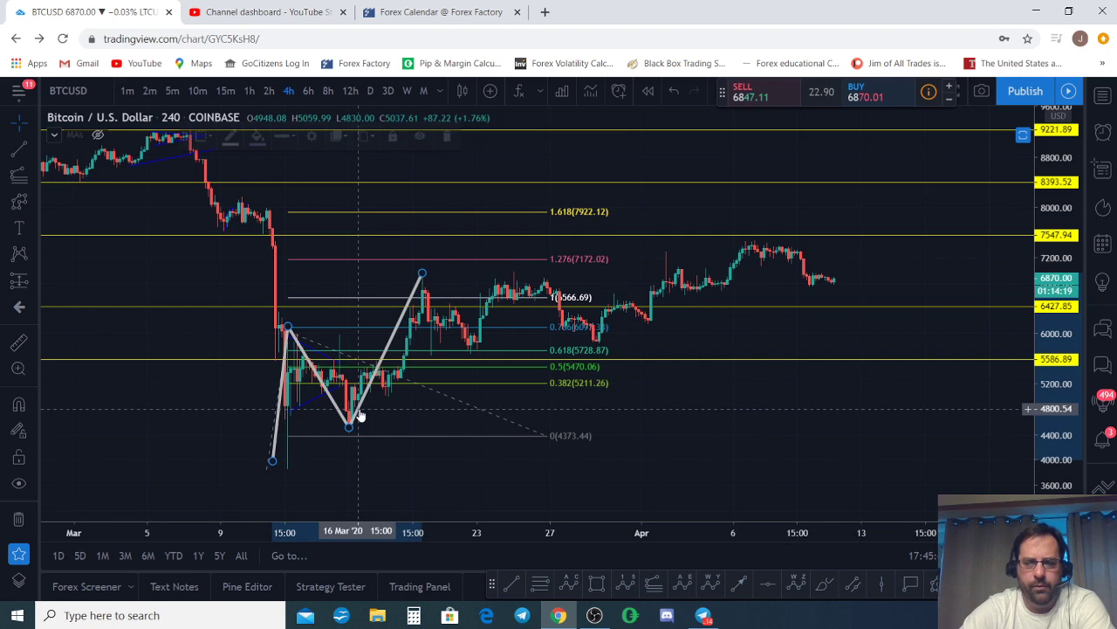
pyautogui.press('Delete')
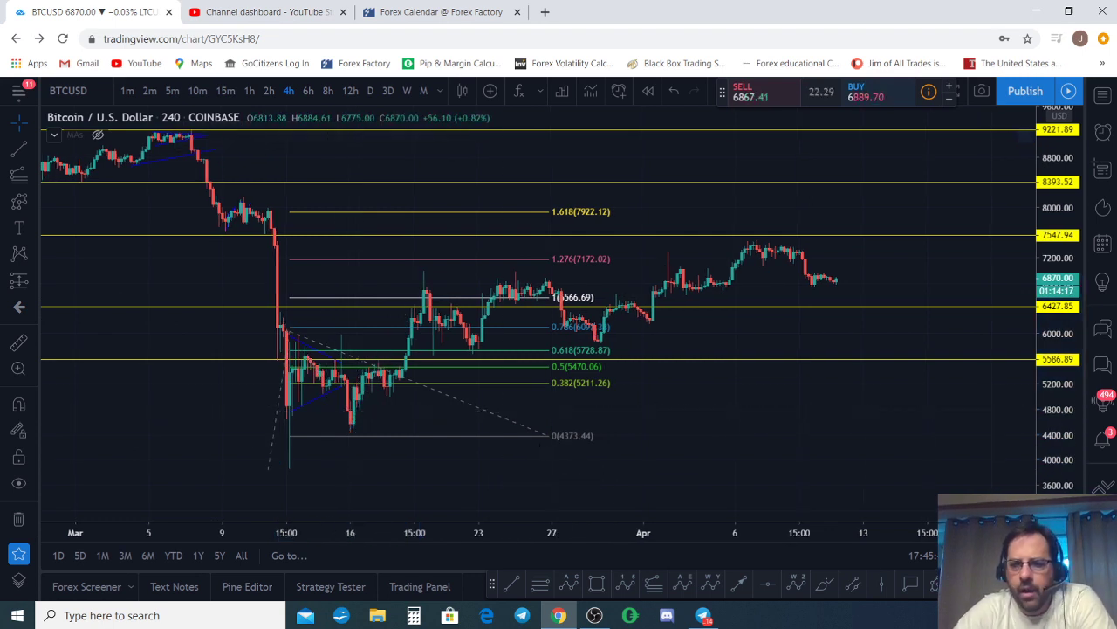
# Draw a zigzag polyline from the 20 March high through the next low and high to the 30 March low, keeping its default style.
pyautogui.click(934, 583)
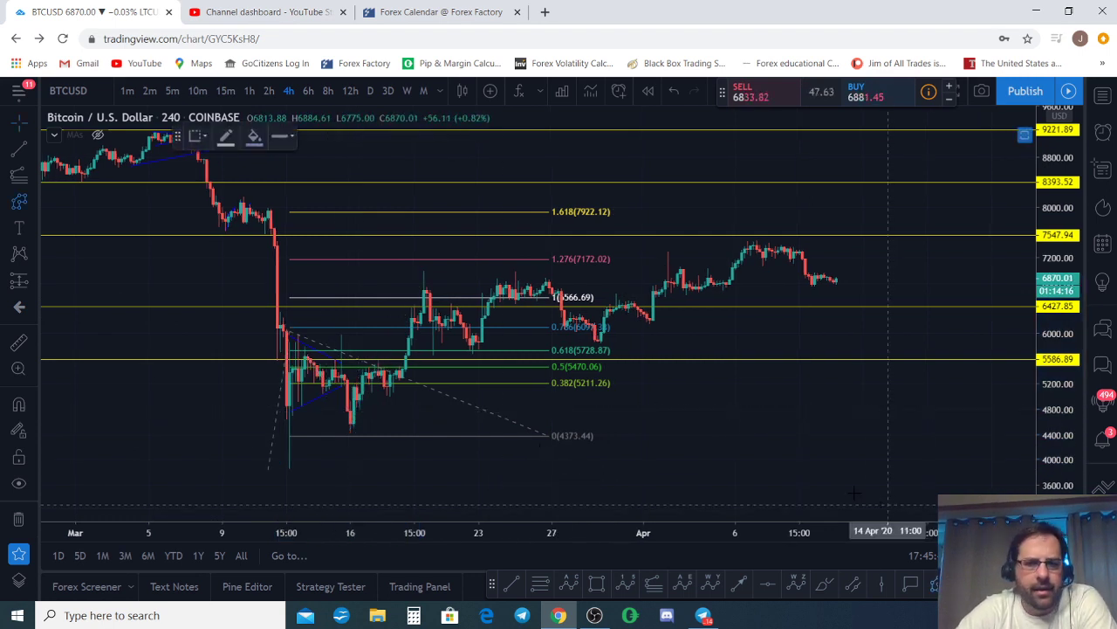
pyautogui.click(424, 271)
pyautogui.click(469, 353)
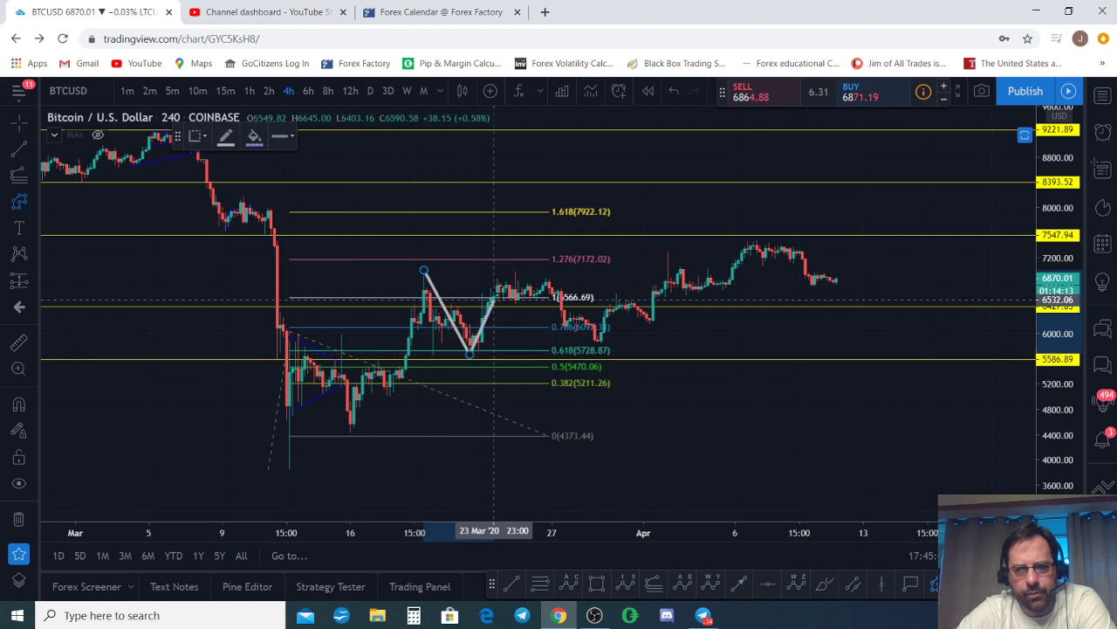
pyautogui.click(512, 273)
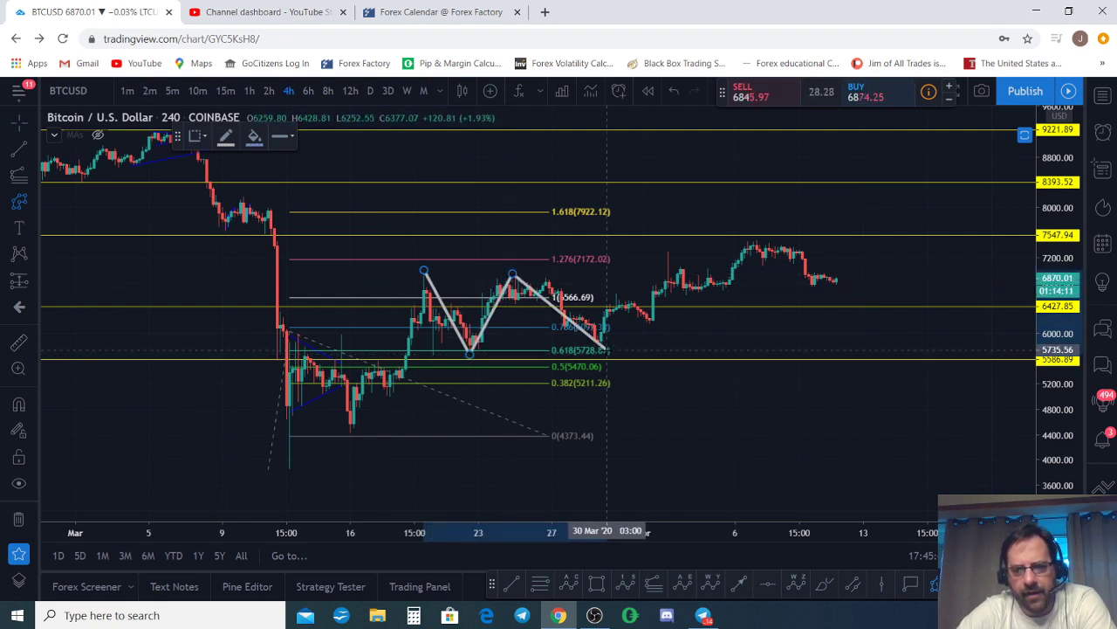
pyautogui.doubleClick(601, 350)
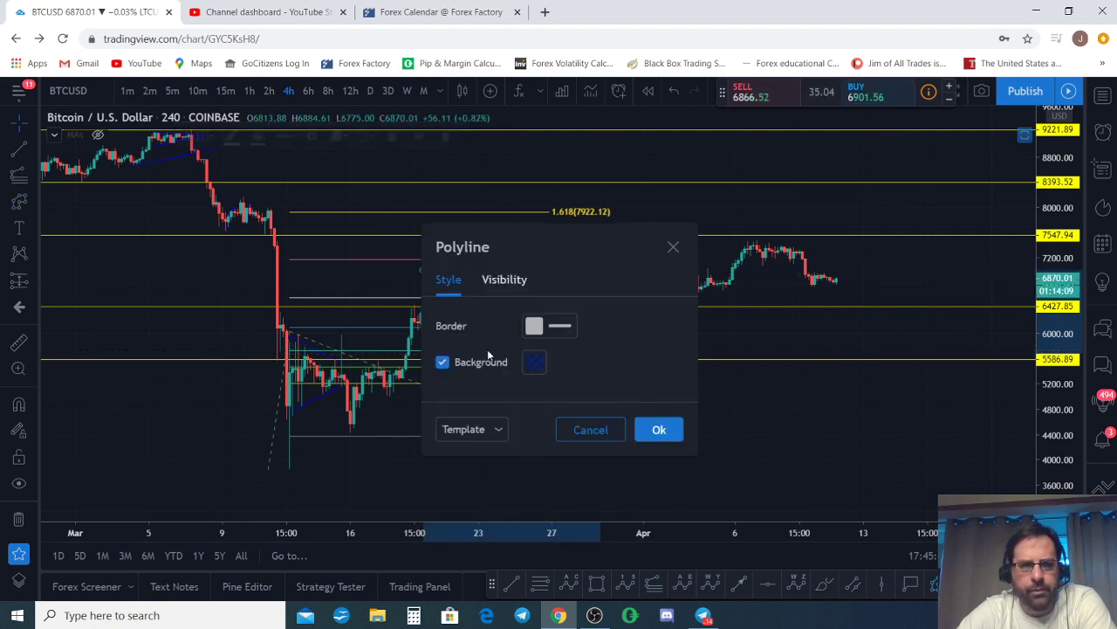
pyautogui.click(579, 431)
# Reposition the polyline's first trough near the 5586.89 line around 23 March, and brush a green wave over the 12 to 20 March rally.
pyautogui.moveTo(467, 354); pyautogui.dragTo(435, 354)
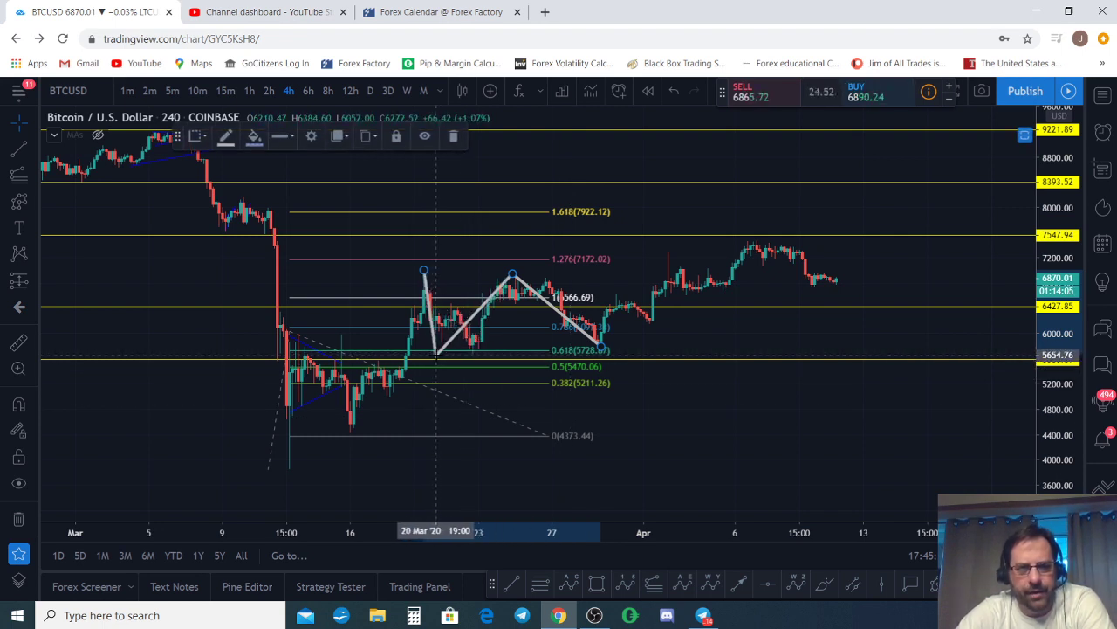
pyautogui.moveTo(435, 356); pyautogui.dragTo(476, 358)
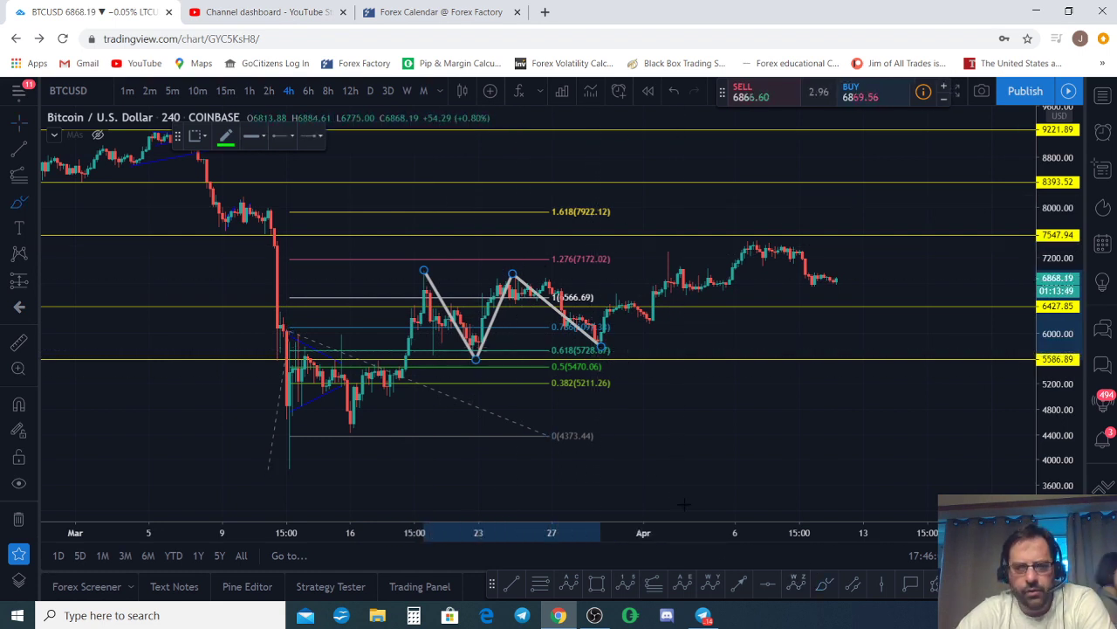
pyautogui.moveTo(262, 457)
pyautogui.mouseDown()
pyautogui.moveTo(284, 384)
pyautogui.moveTo(321, 365)
pyautogui.moveTo(352, 424)
pyautogui.moveTo(428, 275)
pyautogui.mouseUp()
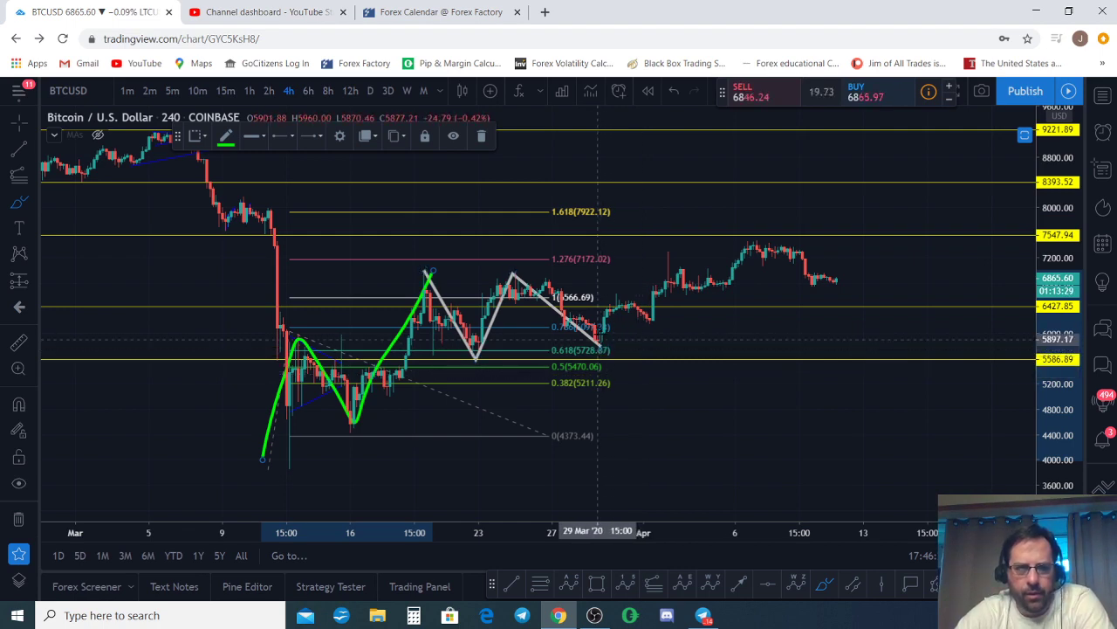
# Delete the yellow horizontal line at 6427.85, undoing its accidental move first.
pyautogui.moveTo(753, 325); pyautogui.dragTo(645, 347)
pyautogui.moveTo(1072, 444); pyautogui.dragTo(1073, 341)
pyautogui.scroll(2, 818, 341)
pyautogui.moveTo(768, 338); pyautogui.dragTo(1088, 363)
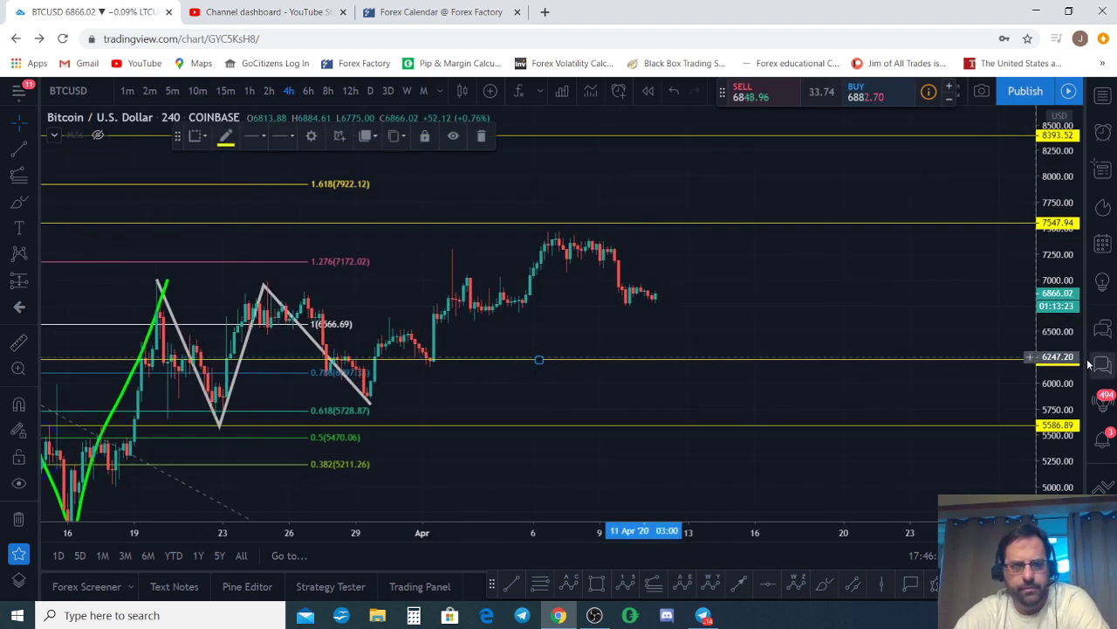
pyautogui.hotkey('ctrl', 'z')
pyautogui.moveTo(564, 343); pyautogui.dragTo(754, 365)
pyautogui.click(755, 363)
pyautogui.press('Delete')
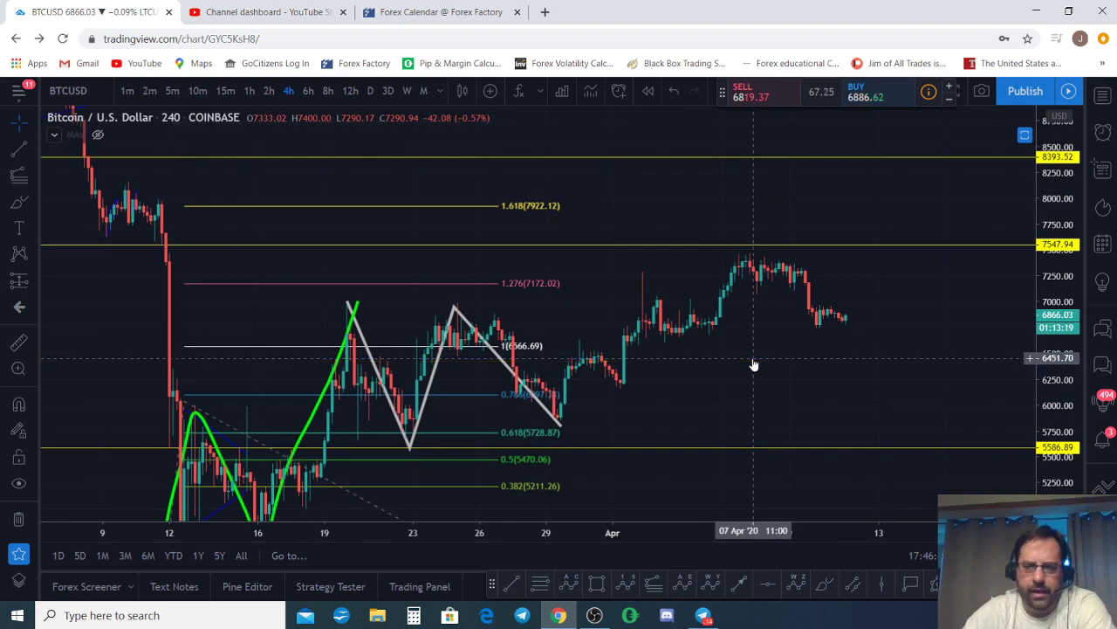
# Try tracing the advance from the 30 March low to the 6 April high with green brush strokes, and undo the strokes.
pyautogui.moveTo(738, 396); pyautogui.dragTo(802, 427)
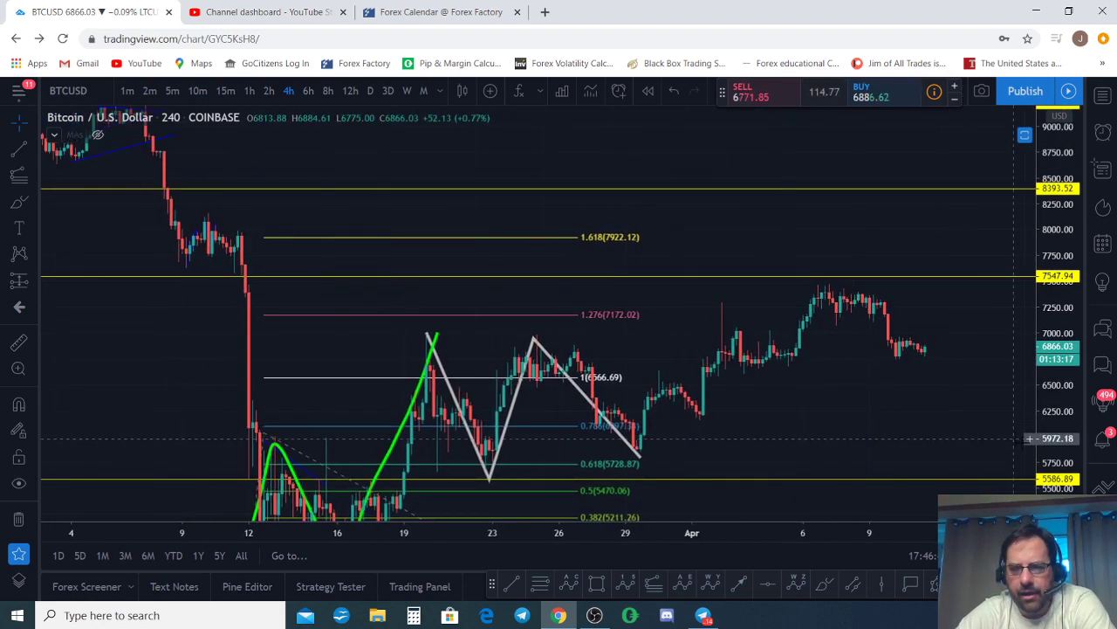
pyautogui.scroll(3, 803, 428)
pyautogui.moveTo(711, 442); pyautogui.dragTo(749, 296)
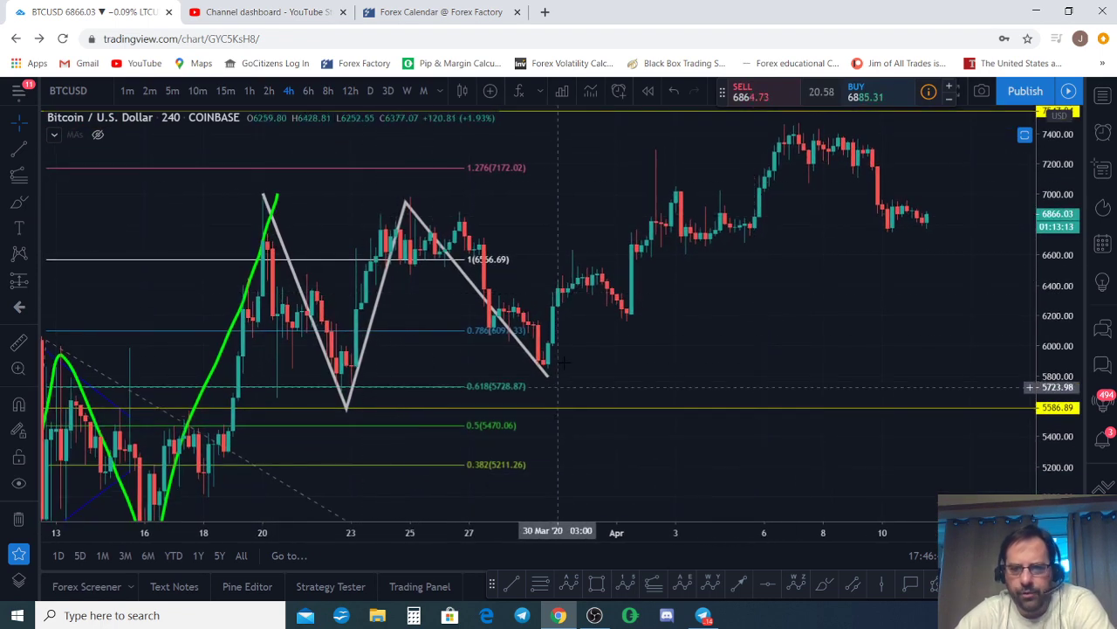
pyautogui.click(826, 585)
pyautogui.moveTo(542, 370)
pyautogui.mouseDown()
pyautogui.moveTo(572, 251)
pyautogui.moveTo(623, 301)
pyautogui.moveTo(666, 142)
pyautogui.moveTo(672, 240)
pyautogui.moveTo(753, 214)
pyautogui.moveTo(790, 120)
pyautogui.mouseUp()
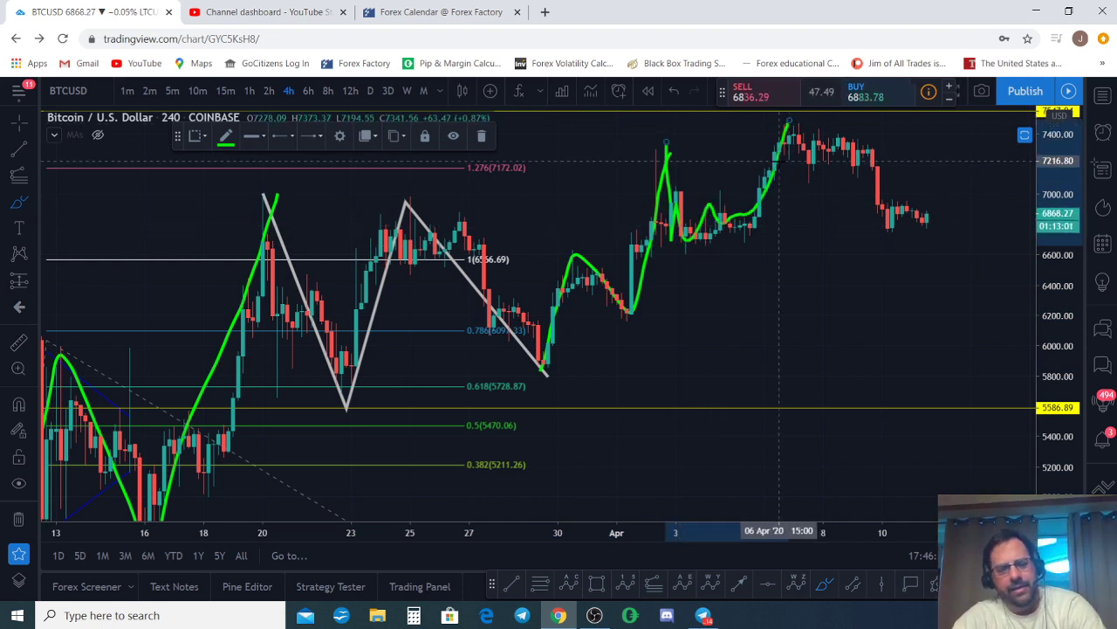
pyautogui.hotkey('ctrl', 'z')
pyautogui.hotkey('ctrl', 'z')
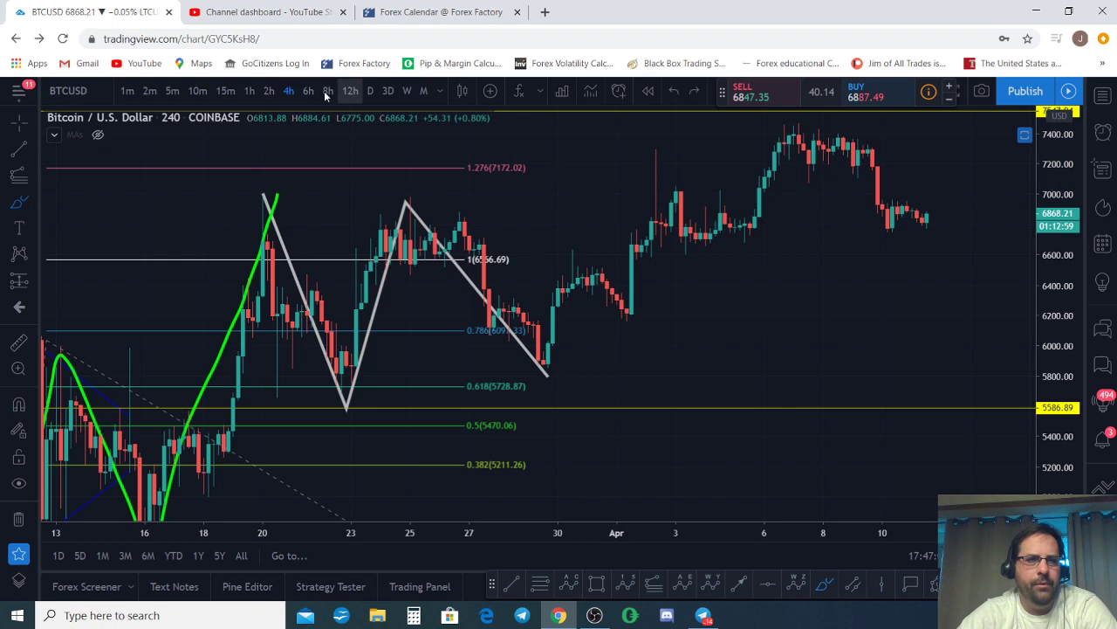
# On the 2-hour chart, brush green strokes over the advance from the 30 March low and above the April highs, and undo them.
pyautogui.click(269, 91)
pyautogui.scroll(3, 612, 277)
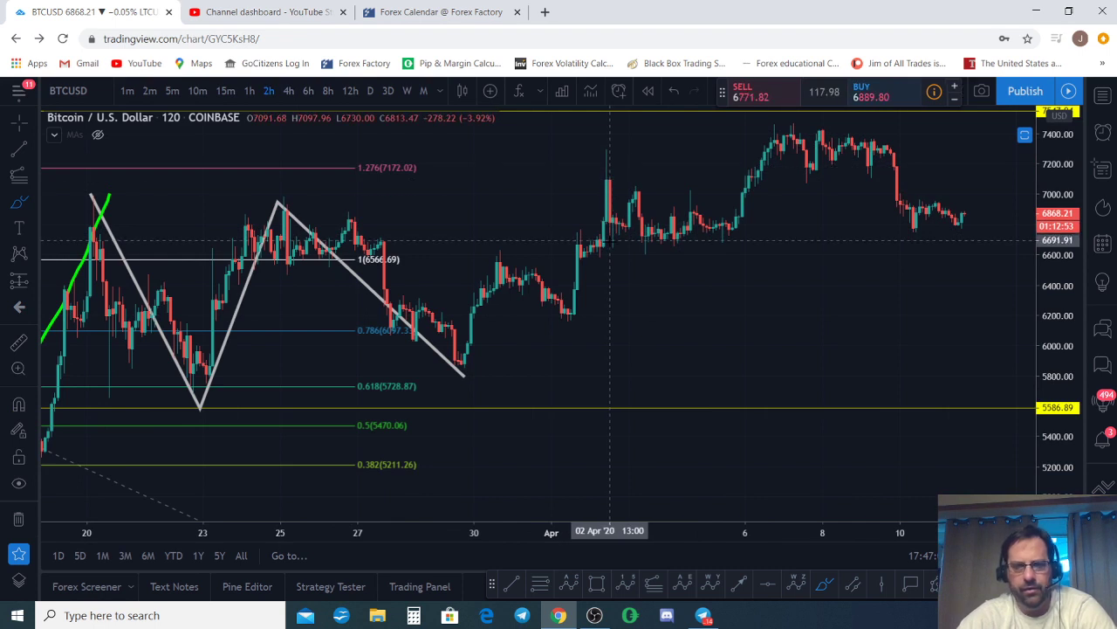
pyautogui.moveTo(466, 363)
pyautogui.mouseDown()
pyautogui.moveTo(500, 262)
pyautogui.moveTo(576, 312)
pyautogui.moveTo(614, 149)
pyautogui.mouseUp()
pyautogui.moveTo(848, 120); pyautogui.dragTo(880, 125)
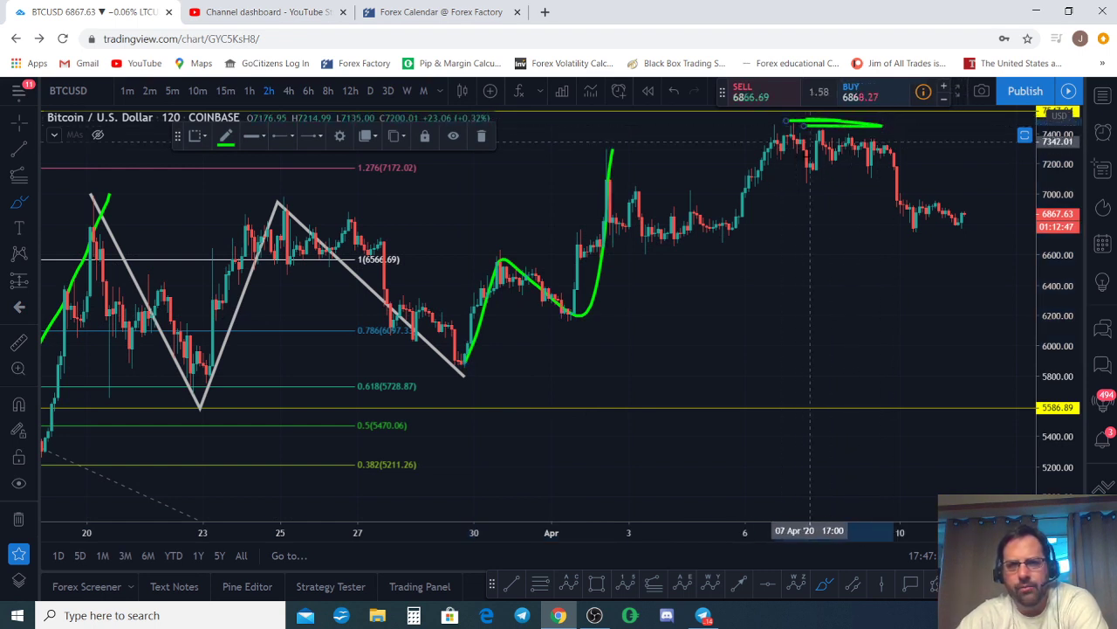
pyautogui.hotkey('ctrl', 'z')
pyautogui.hotkey('ctrl', 'z')
# Delete the existing Fibonacci extension anchored at the March low.
pyautogui.scroll(-3, 760, 264)
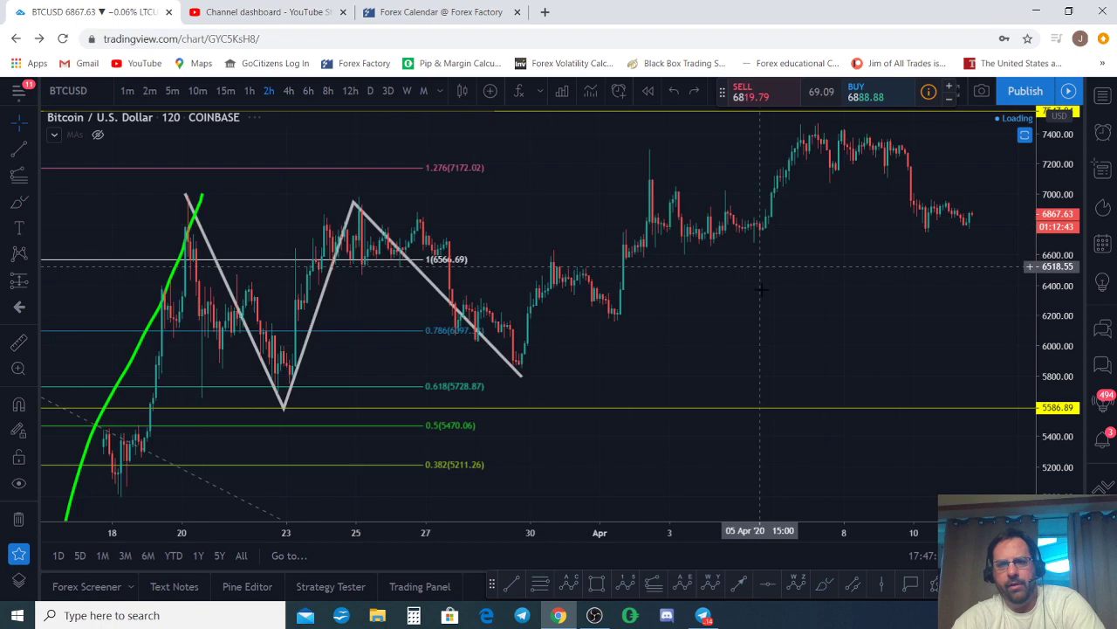
pyautogui.moveTo(805, 323); pyautogui.dragTo(891, 345)
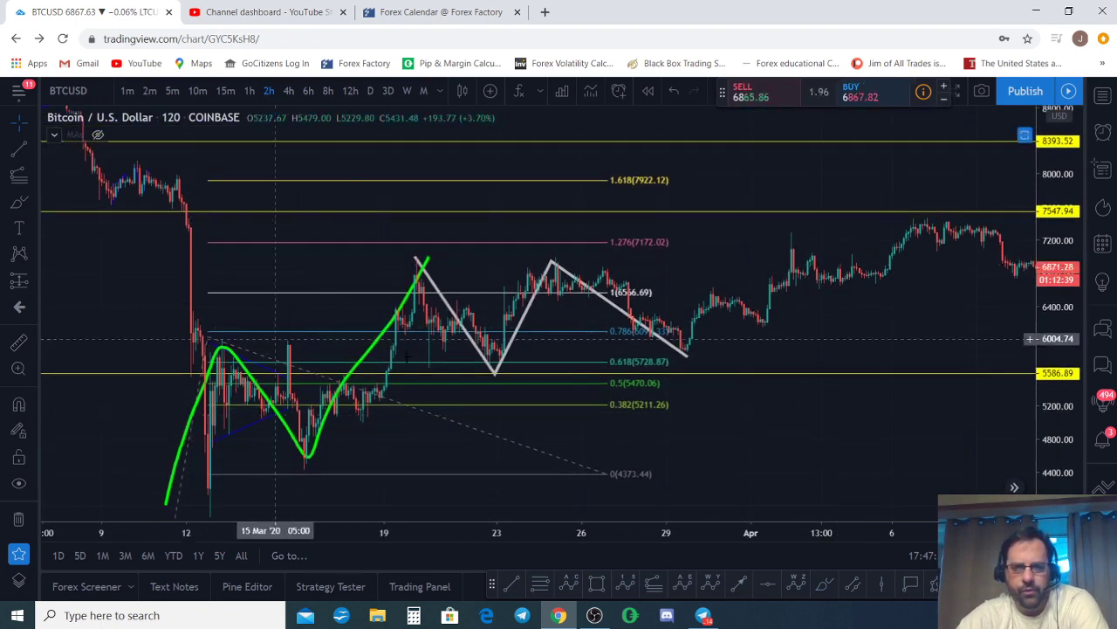
pyautogui.scroll(-2, 886, 367)
pyautogui.moveTo(886, 366); pyautogui.dragTo(666, 414)
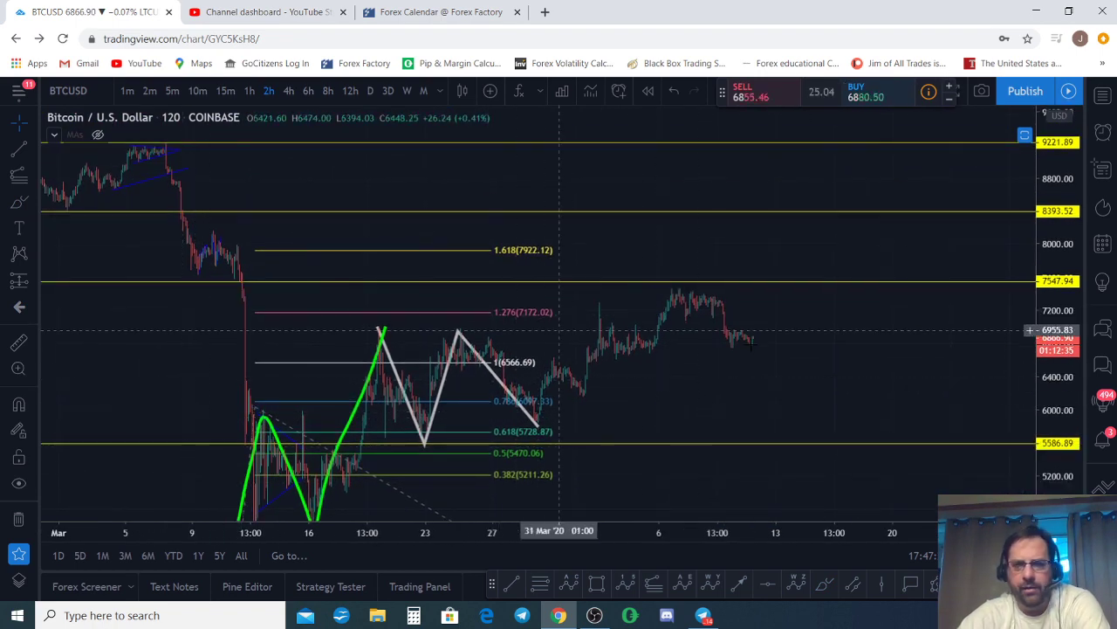
pyautogui.scroll(-1, 865, 356)
pyautogui.click(618, 305)
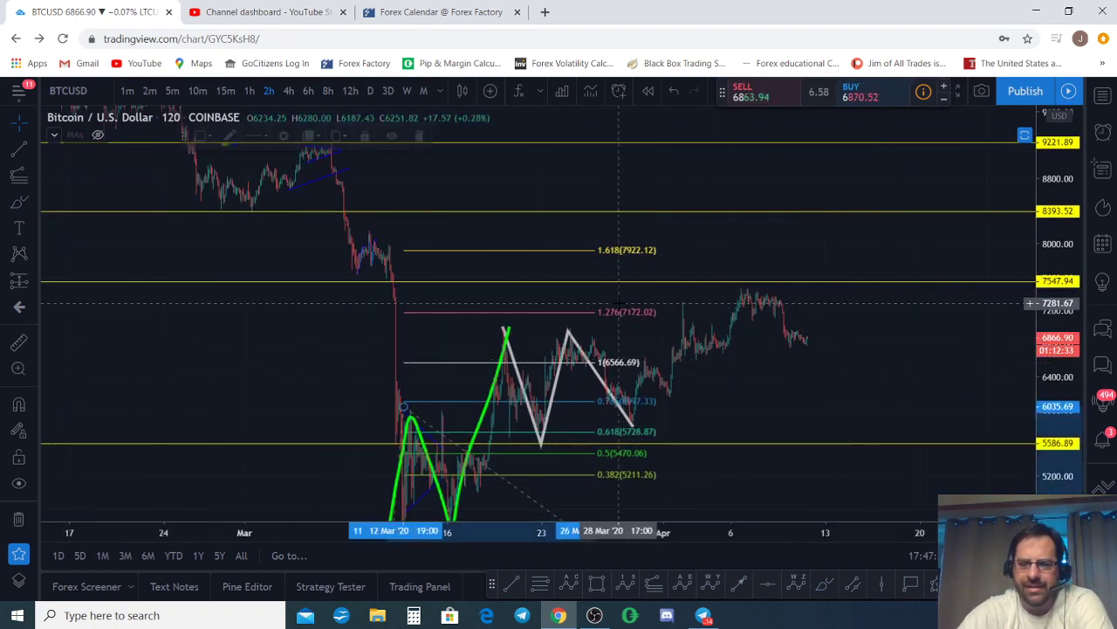
pyautogui.press('Delete')
# Draw a trend-based Fibonacci extension from the March low at 3870.18 to the high at 7024.17, projecting from 5798.28 at 12 April.
pyautogui.moveTo(823, 362); pyautogui.dragTo(843, 270)
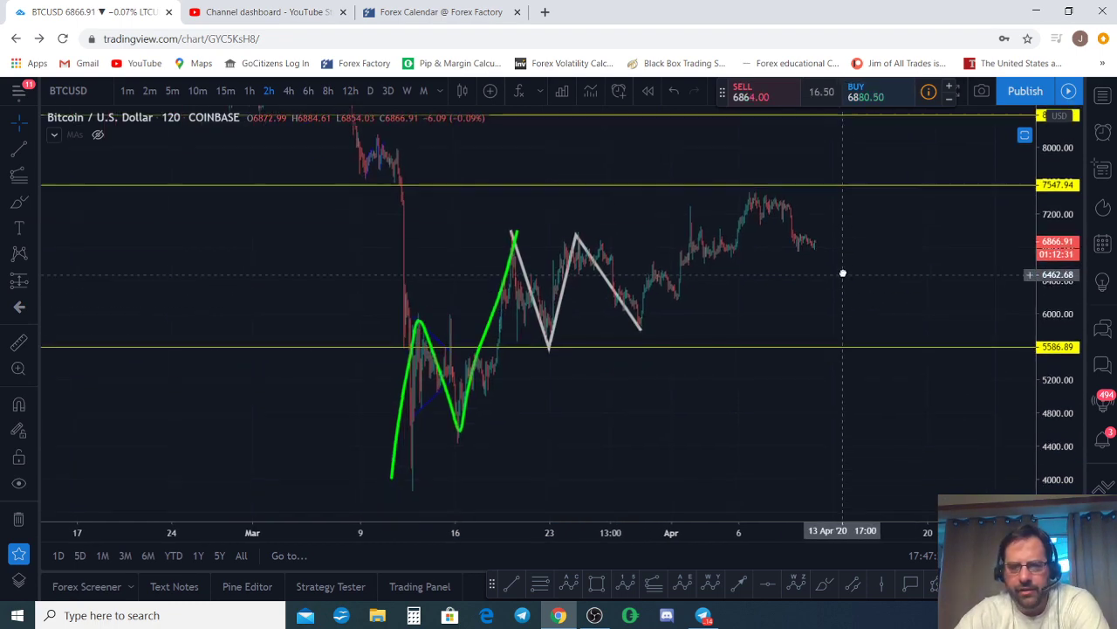
pyautogui.moveTo(1049, 189); pyautogui.dragTo(1055, 291)
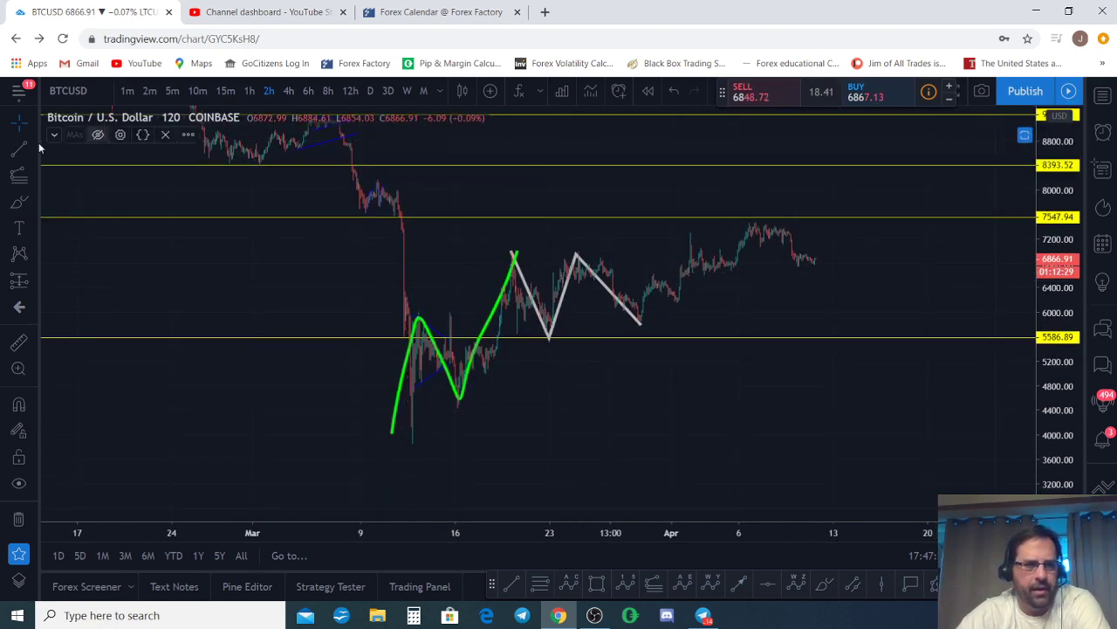
pyautogui.click(18, 176)
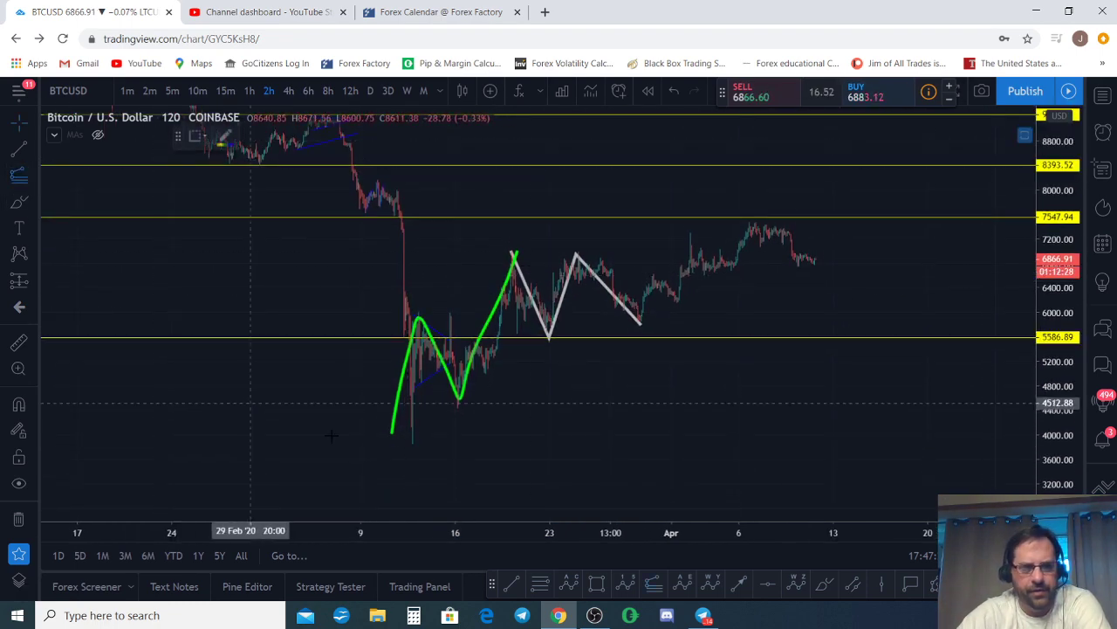
pyautogui.click(398, 443)
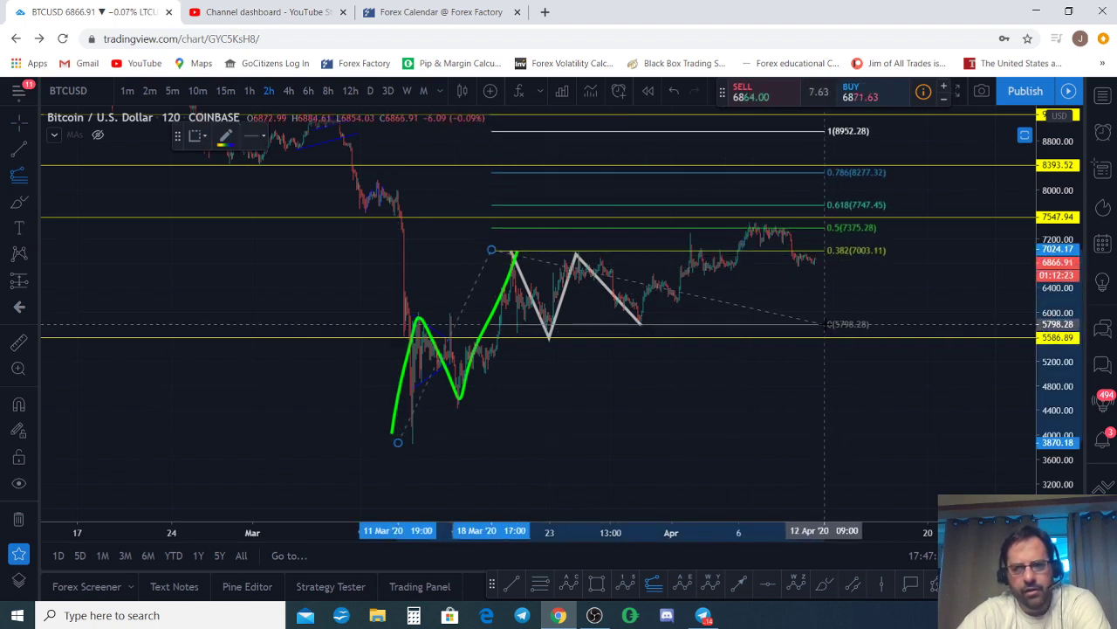
pyautogui.click(825, 324)
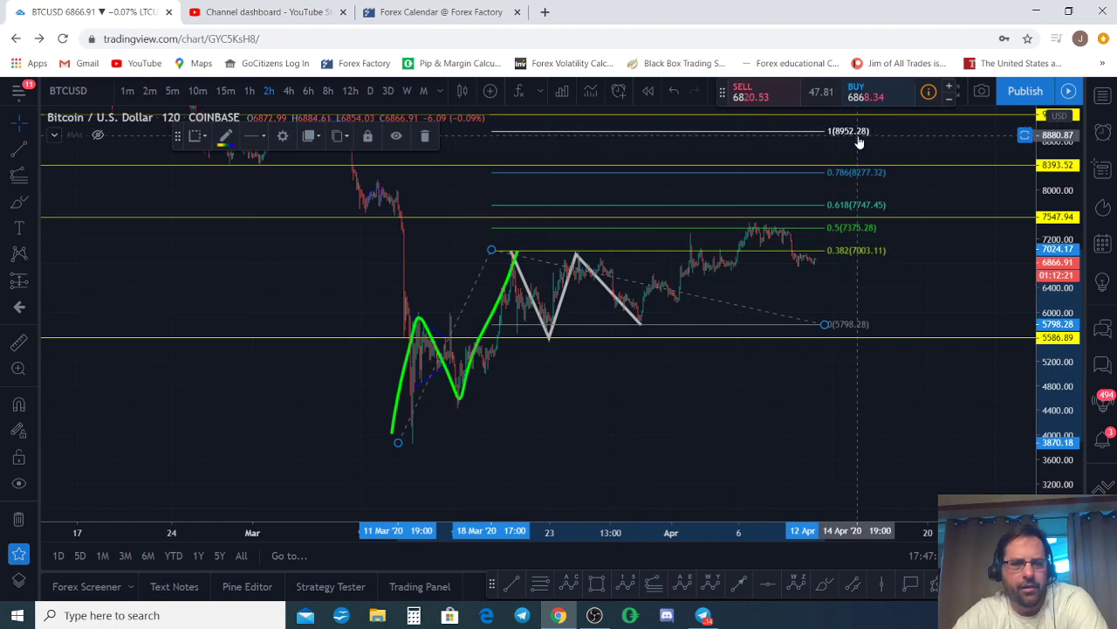
# Switch the chart to the 6-hour interval and bring the whole Fibonacci extension into view up to its 1.618 level.
pyautogui.moveTo(1044, 178); pyautogui.dragTo(1045, 266)
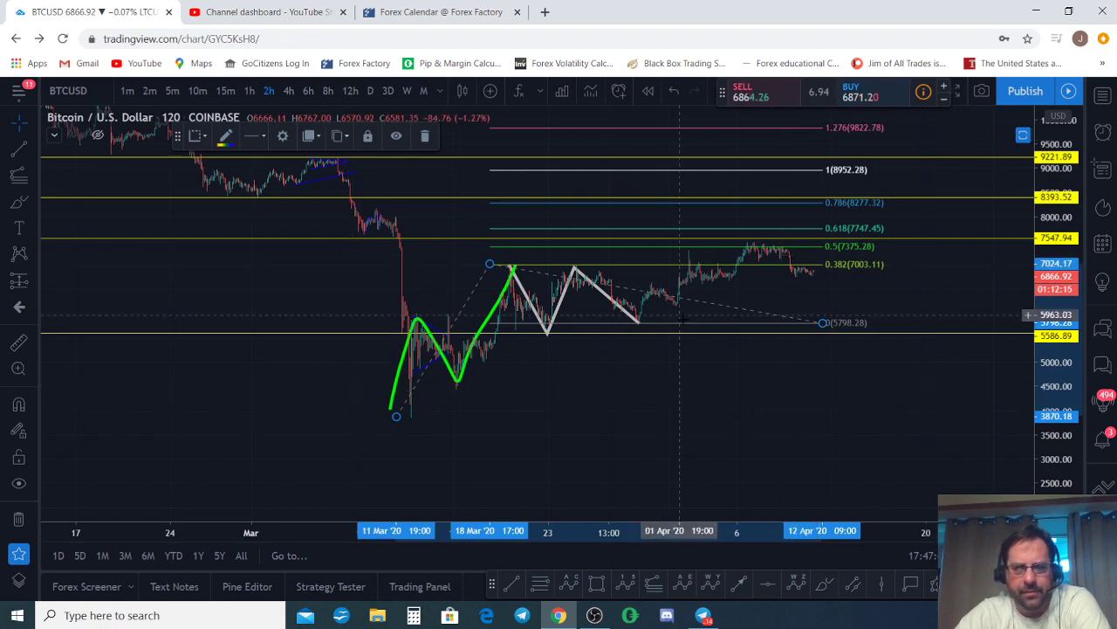
pyautogui.scroll(-2, 681, 319)
pyautogui.click(312, 92)
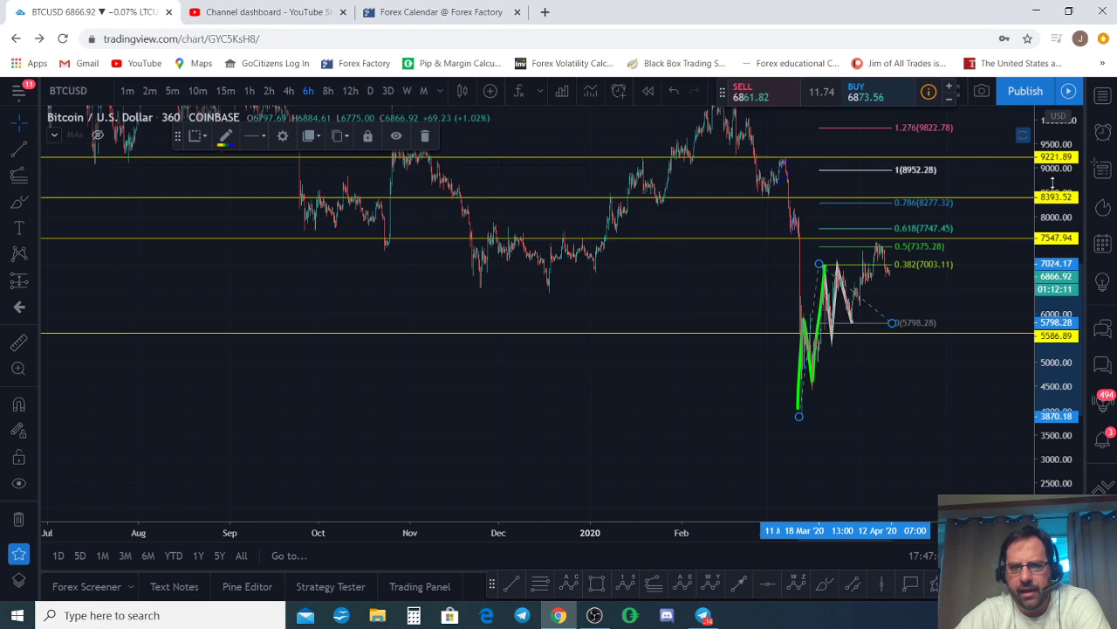
pyautogui.moveTo(1053, 182); pyautogui.dragTo(1053, 220)
pyautogui.moveTo(892, 428); pyautogui.dragTo(780, 485)
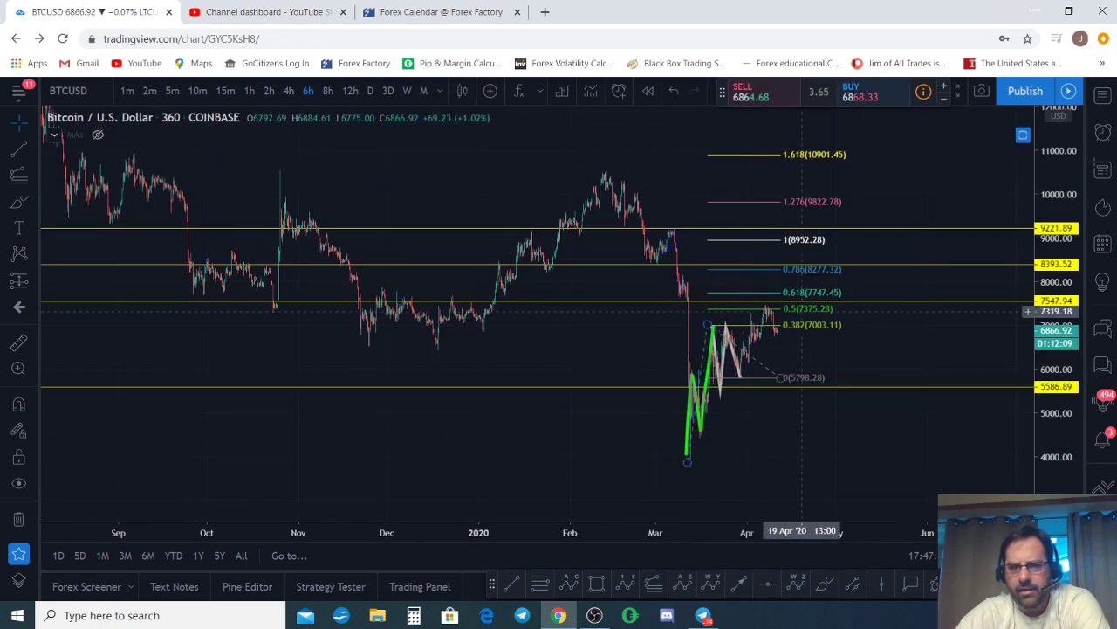
# Brush two green support strokes beneath the January to February 2020 advance, deleting the zigzag traced over its candles.
pyautogui.click(825, 590)
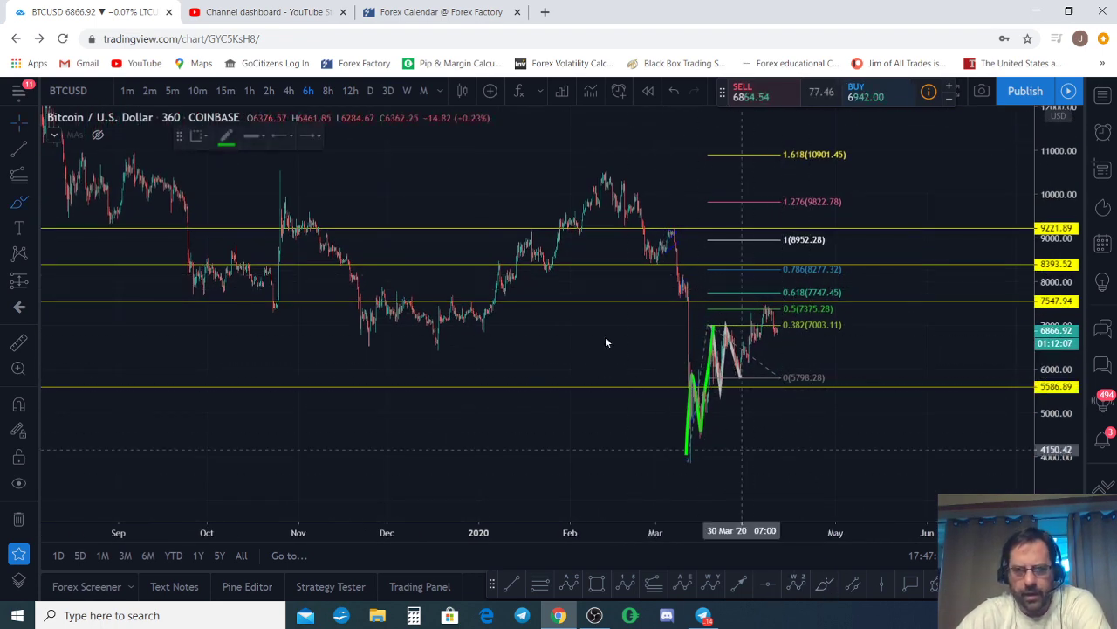
pyautogui.moveTo(481, 329); pyautogui.dragTo(625, 184)
pyautogui.moveTo(482, 329)
pyautogui.mouseDown()
pyautogui.moveTo(499, 263)
pyautogui.moveTo(537, 253)
pyautogui.moveTo(599, 167)
pyautogui.mouseUp()
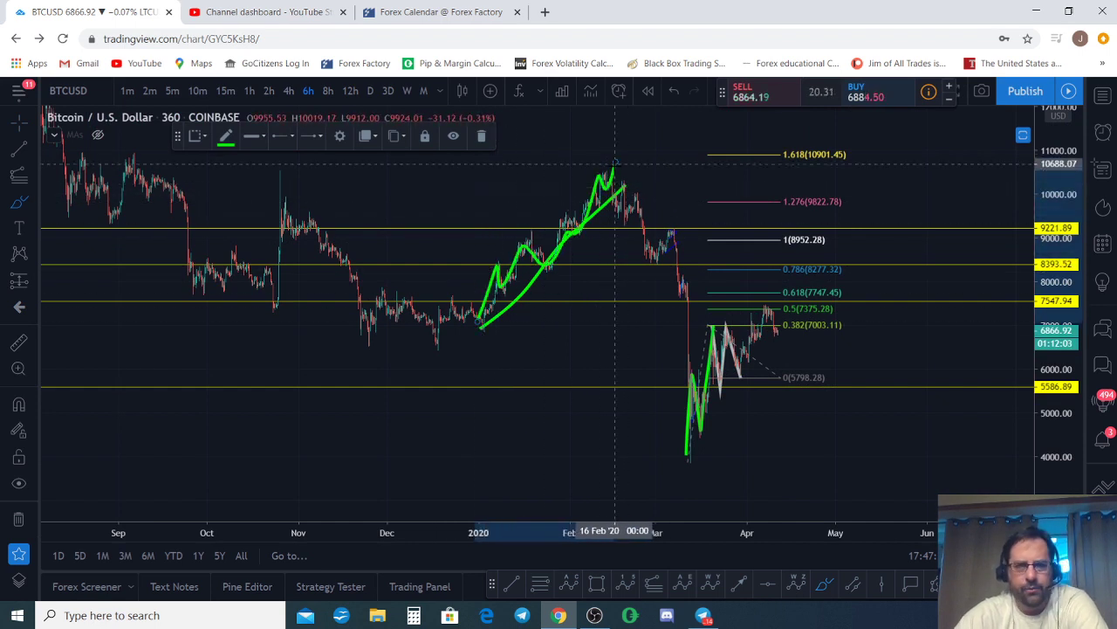
pyautogui.press('Delete')
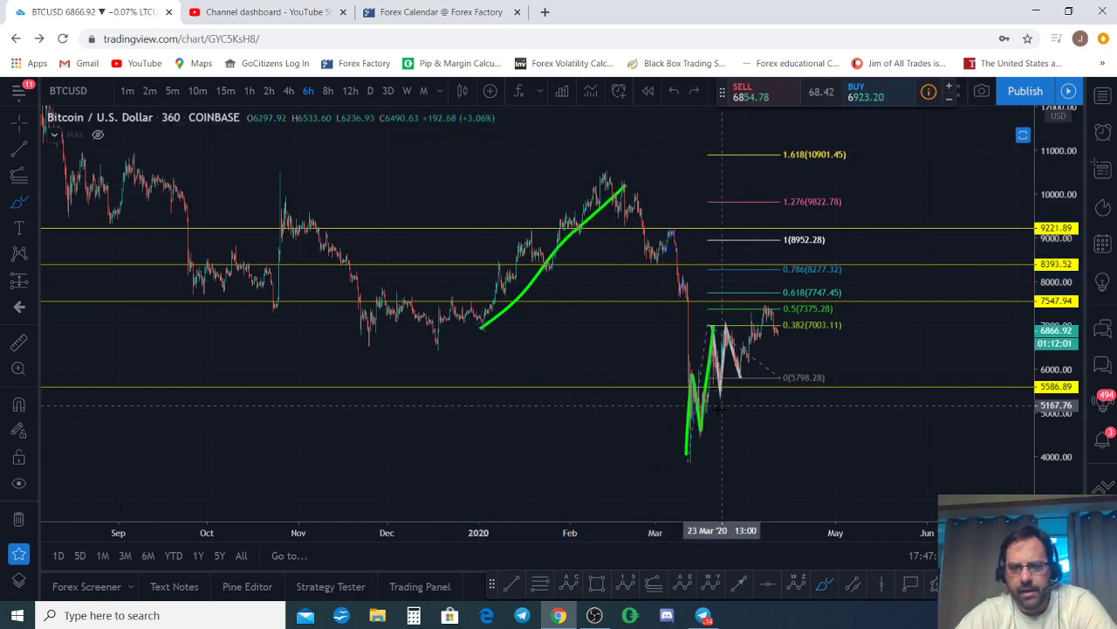
pyautogui.moveTo(479, 336); pyautogui.dragTo(626, 201)
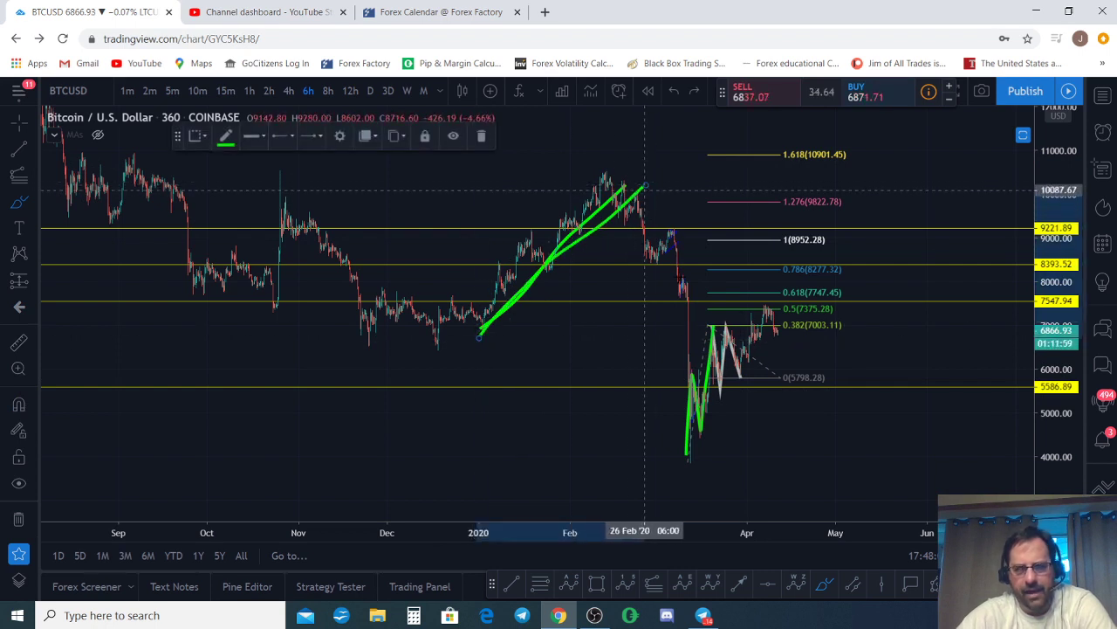
# Brush a green support line from the March low up to the 8393.52 level in early May, undoing the shorter first stroke.
pyautogui.moveTo(682, 454); pyautogui.dragTo(796, 346)
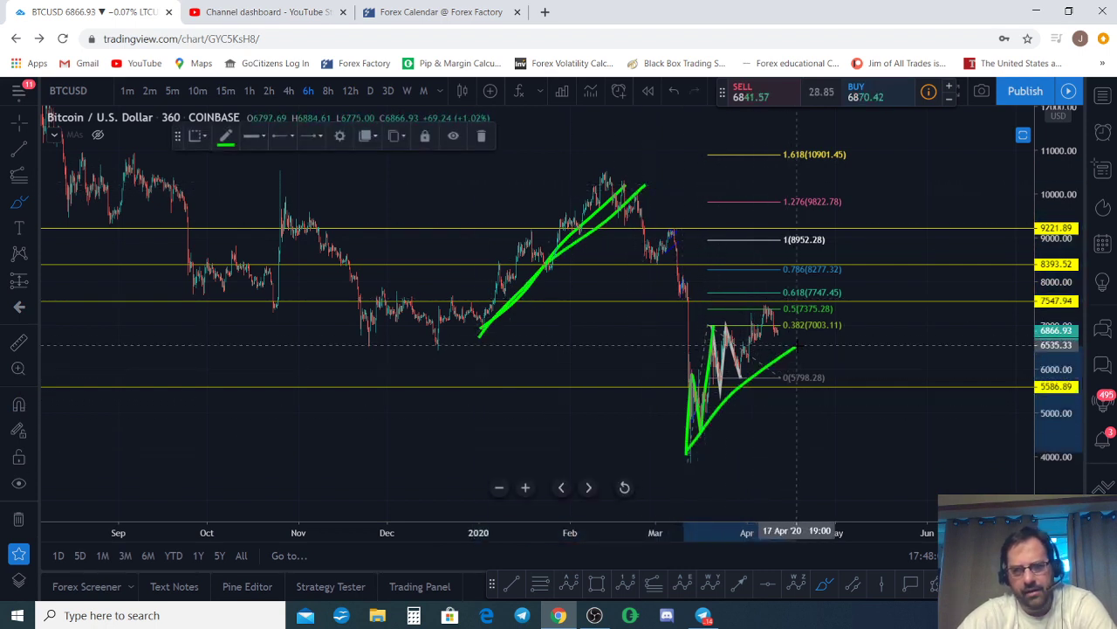
pyautogui.hotkey('ctrl', 'z')
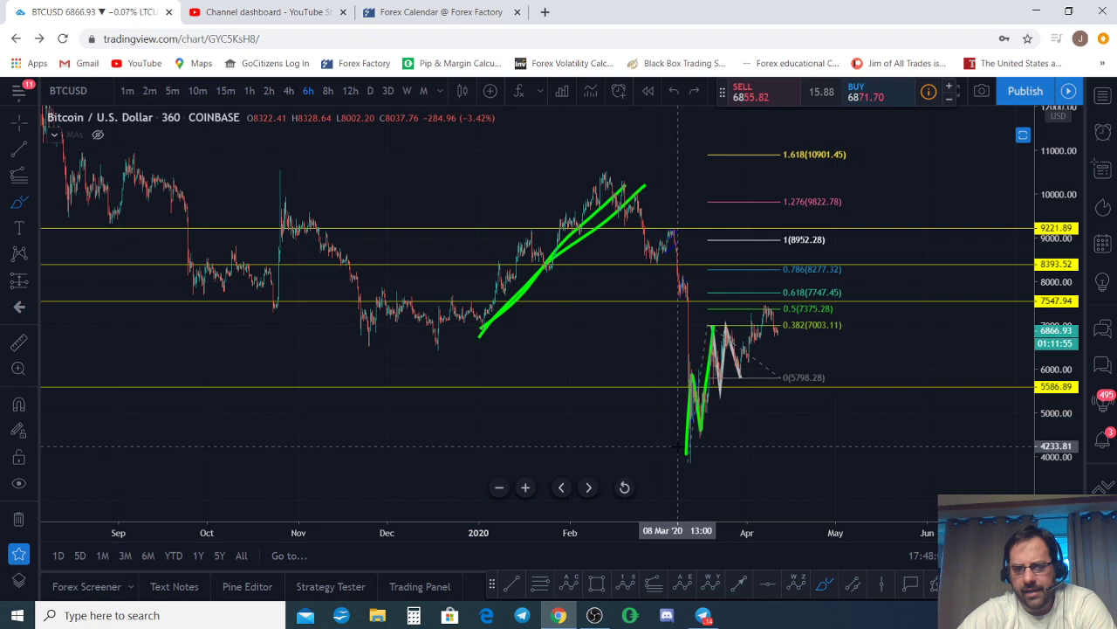
pyautogui.moveTo(682, 454); pyautogui.dragTo(847, 260)
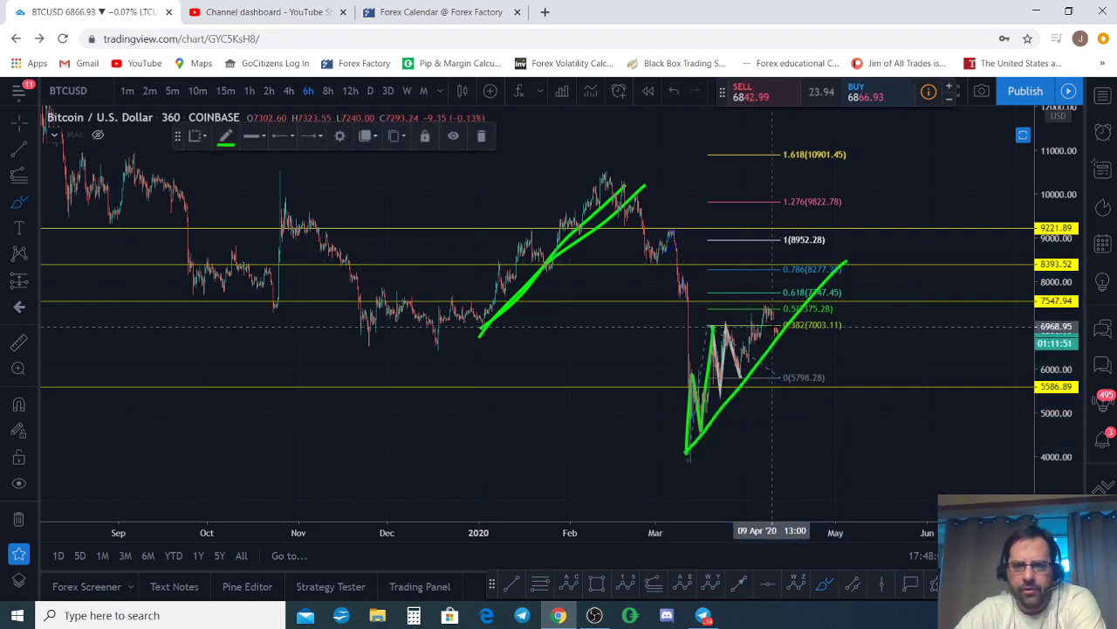
# Sketch a projected rise to the 8952.28 extension level, brush marks around the early March highs, and undo these strokes.
pyautogui.moveTo(794, 303)
pyautogui.mouseDown()
pyautogui.moveTo(811, 245)
pyautogui.moveTo(861, 250)
pyautogui.mouseUp()
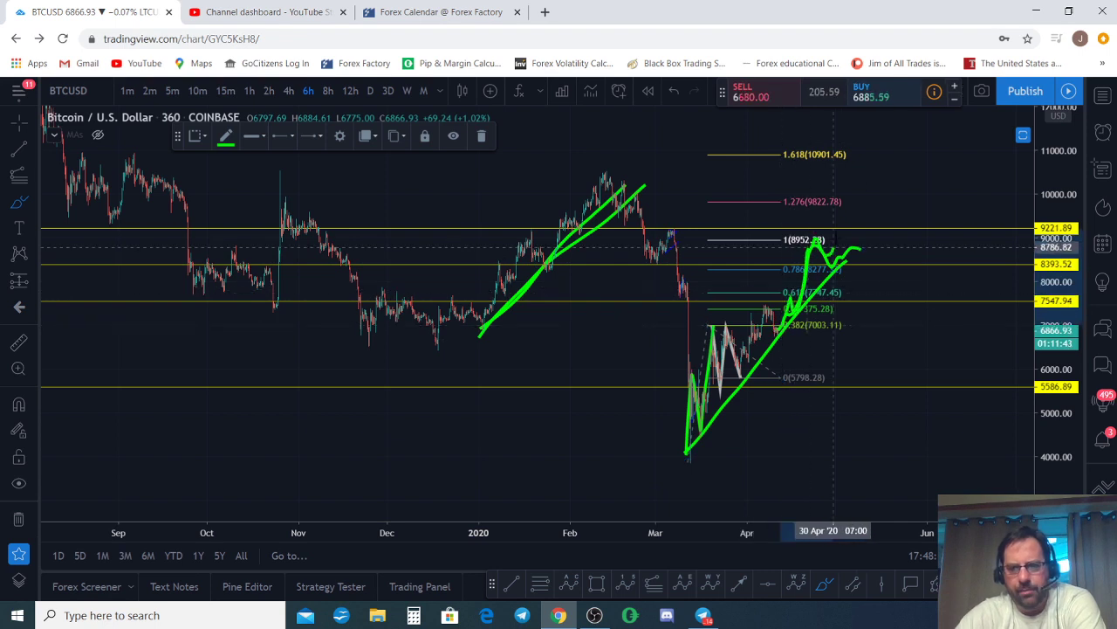
pyautogui.moveTo(650, 286)
pyautogui.mouseDown()
pyautogui.moveTo(718, 284)
pyautogui.moveTo(690, 267)
pyautogui.moveTo(711, 242)
pyautogui.moveTo(660, 247)
pyautogui.moveTo(714, 245)
pyautogui.mouseUp()
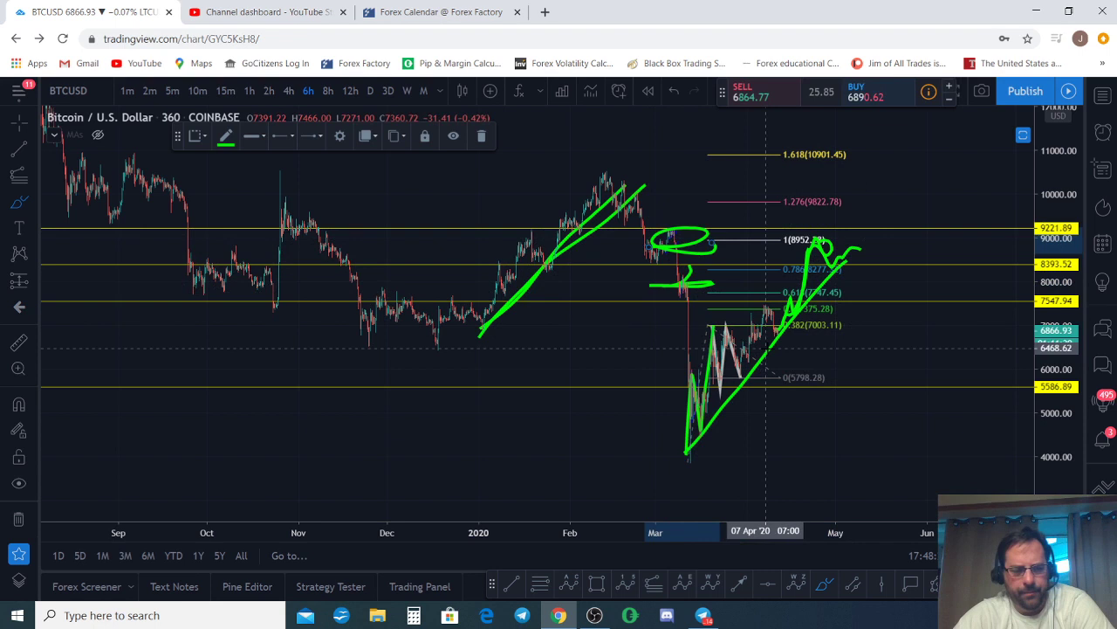
pyautogui.hotkey('ctrl', 'z')
pyautogui.hotkey('ctrl', 'z')
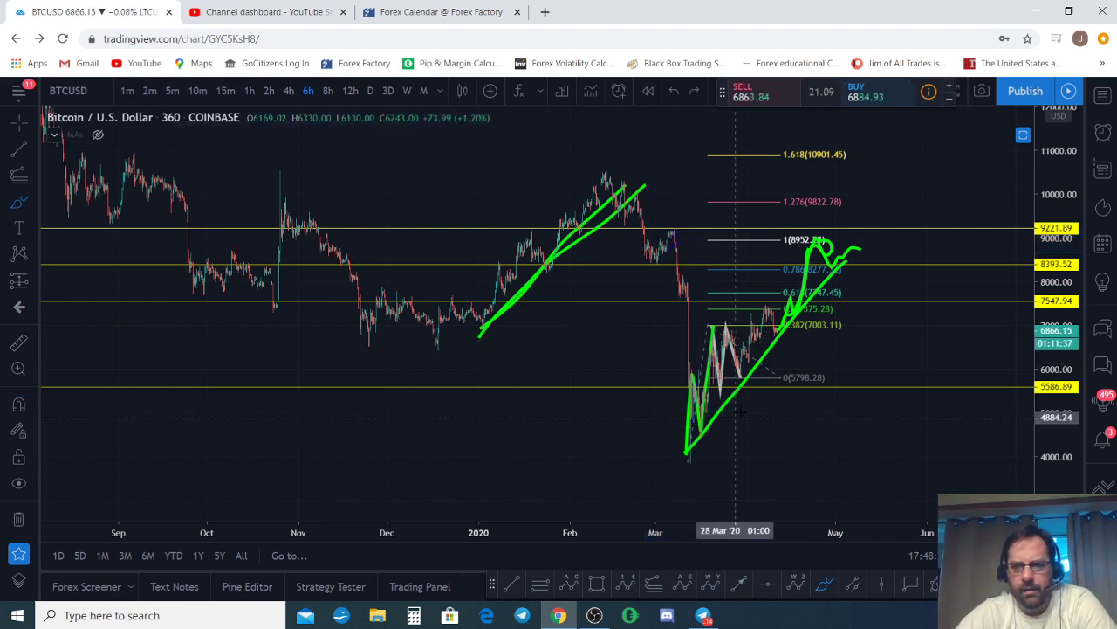
pyautogui.hotkey('ctrl', 'z')
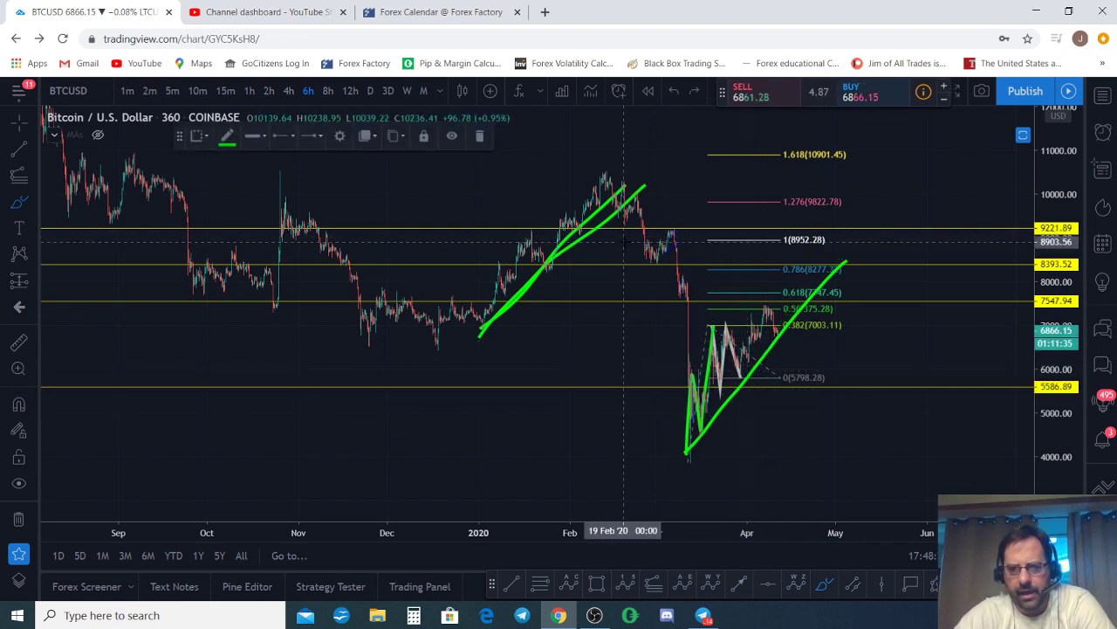
# Brush horizontal marks across the late February to early March range toward May, and undo them along with the rising support strokes.
pyautogui.moveTo(634, 255); pyautogui.dragTo(742, 254)
pyautogui.moveTo(630, 228); pyautogui.dragTo(1034, 267)
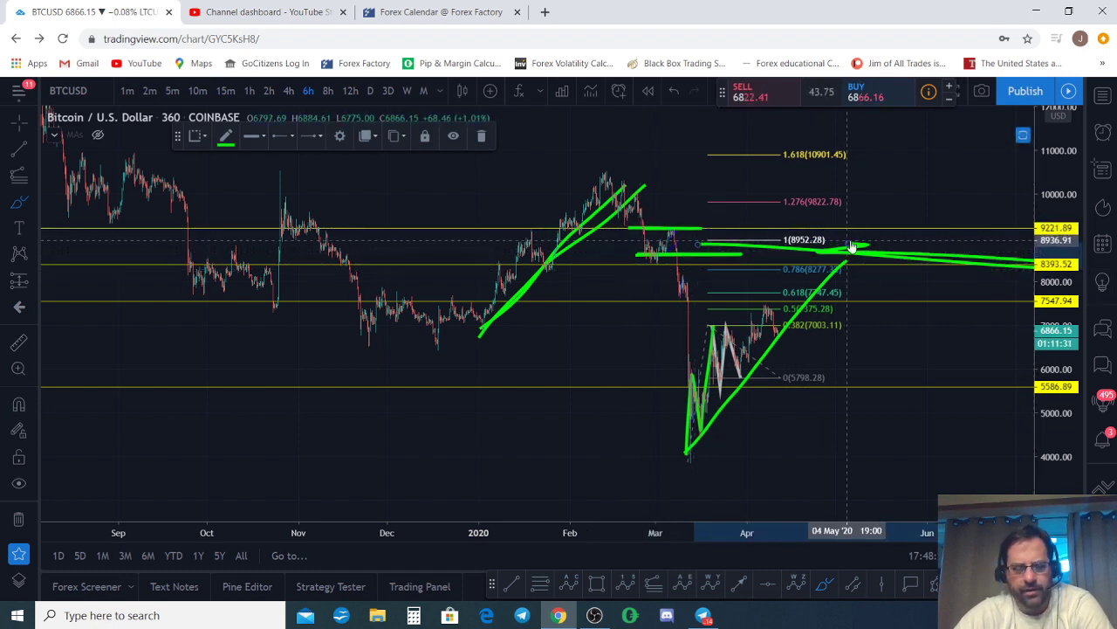
pyautogui.hotkey('ctrl', 'z')
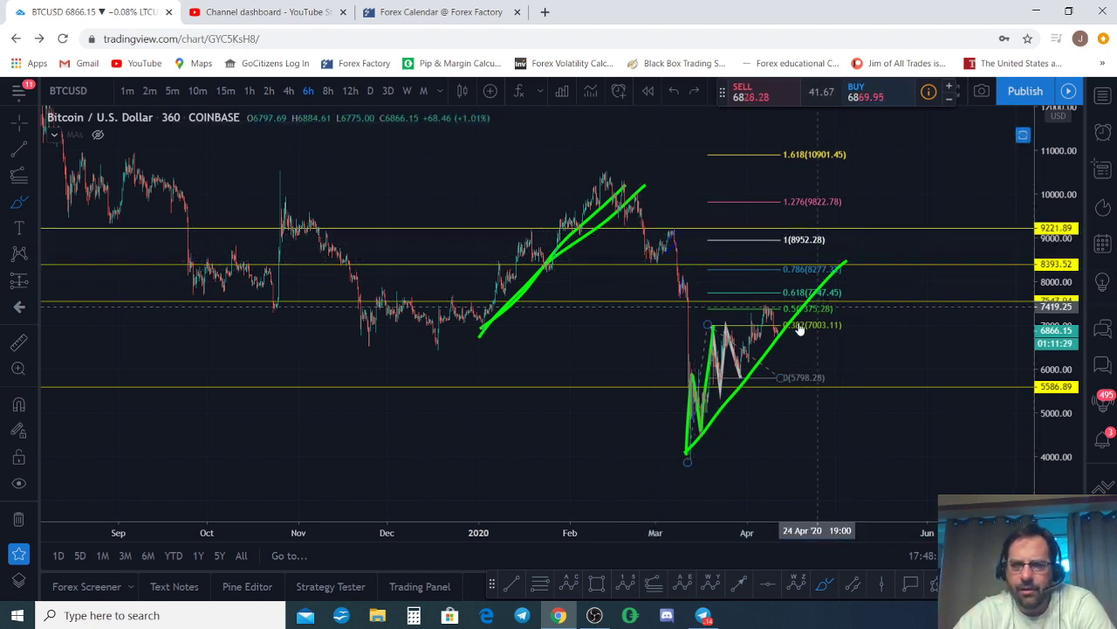
pyautogui.moveTo(640, 257)
pyautogui.mouseDown()
pyautogui.moveTo(862, 249)
pyautogui.moveTo(633, 242)
pyautogui.moveTo(735, 228)
pyautogui.moveTo(860, 232)
pyautogui.mouseUp()
pyautogui.hotkey('ctrl', 'z')
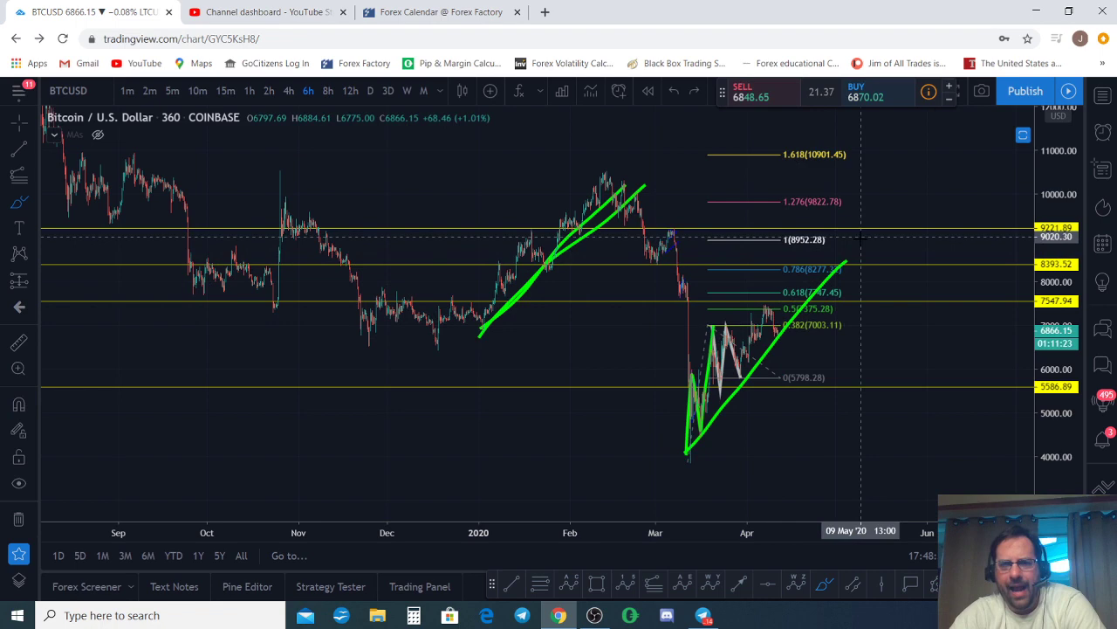
pyautogui.hotkey('ctrl', 'z')
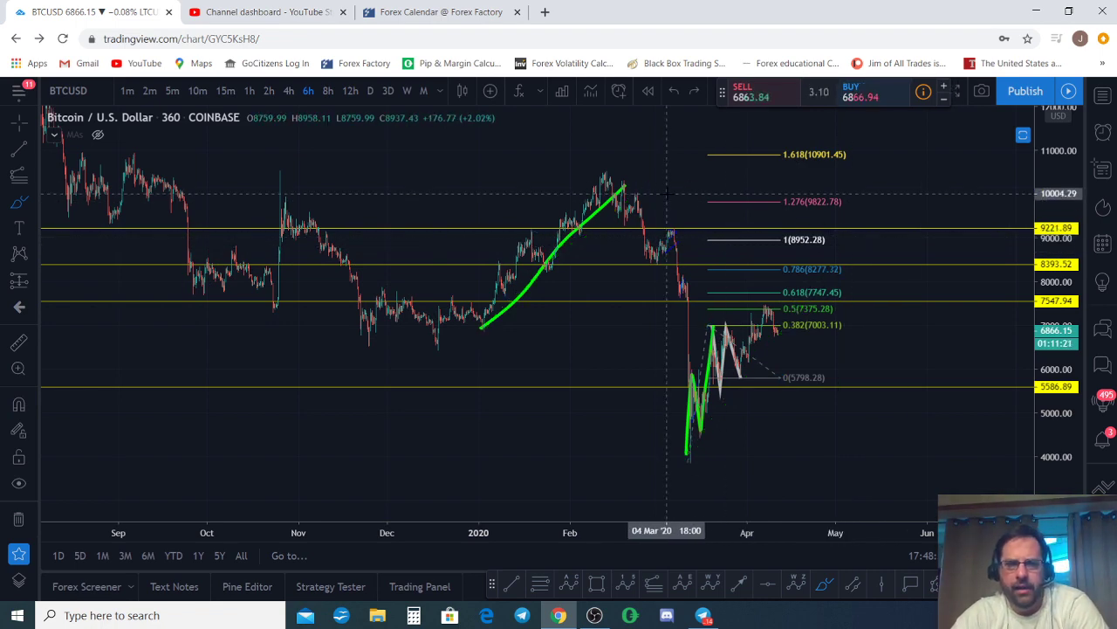
# Examine the price action since the March low against the Fibonacci extension levels and the yellow horizontal lines.
pyautogui.scroll(3, 727, 381)
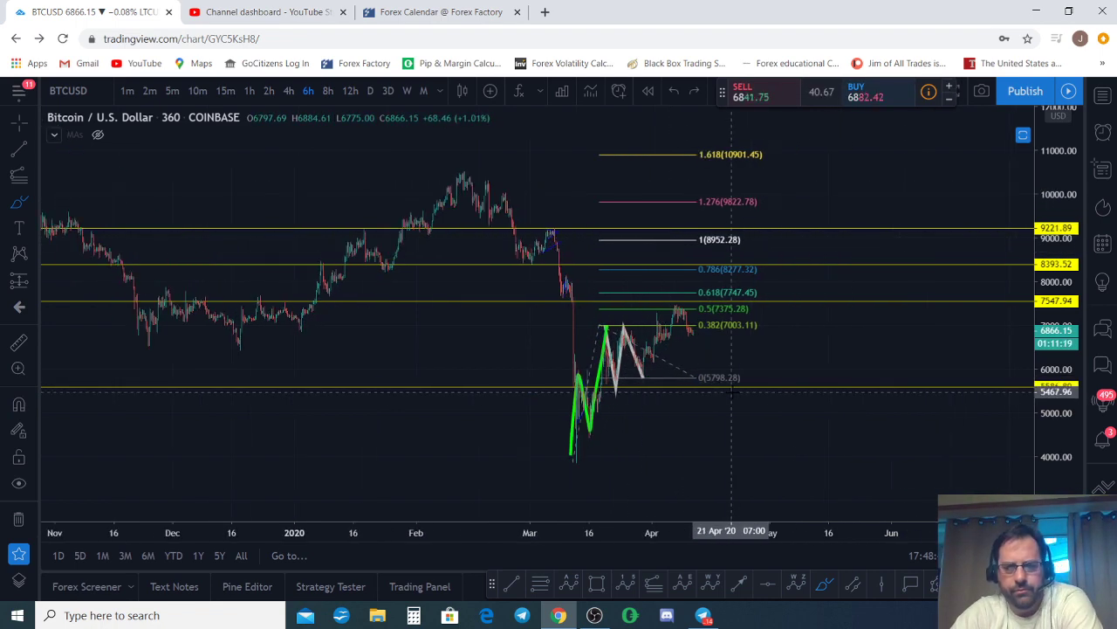
pyautogui.moveTo(627, 447); pyautogui.dragTo(836, 459)
pyautogui.moveTo(1055, 382); pyautogui.dragTo(1085, 249)
pyautogui.scroll(3, 1053, 242)
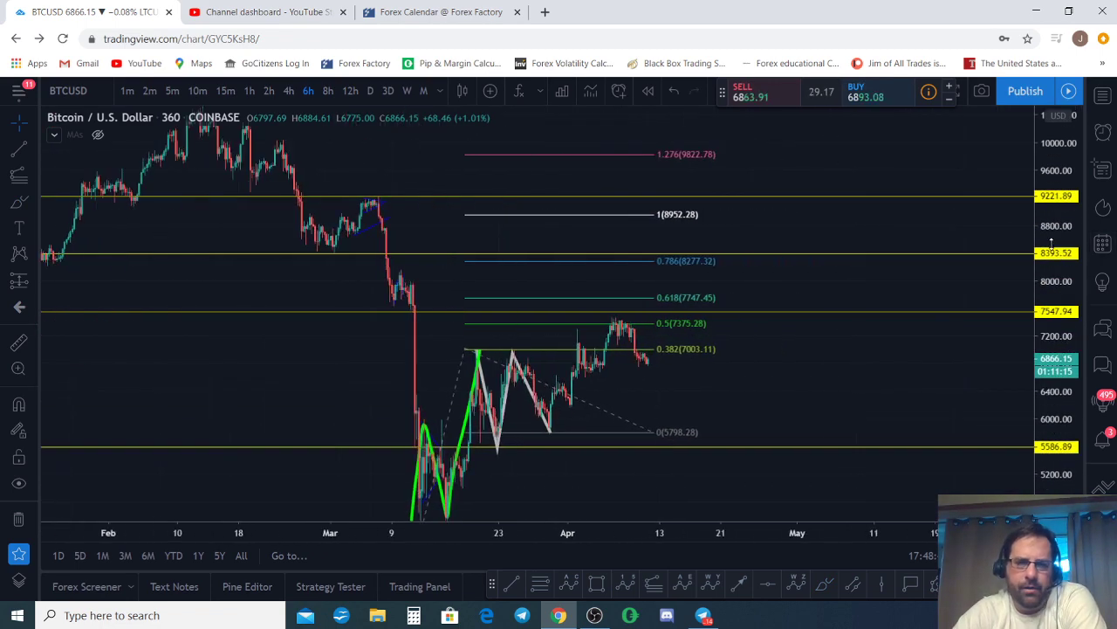
pyautogui.moveTo(752, 373); pyautogui.dragTo(1027, 262)
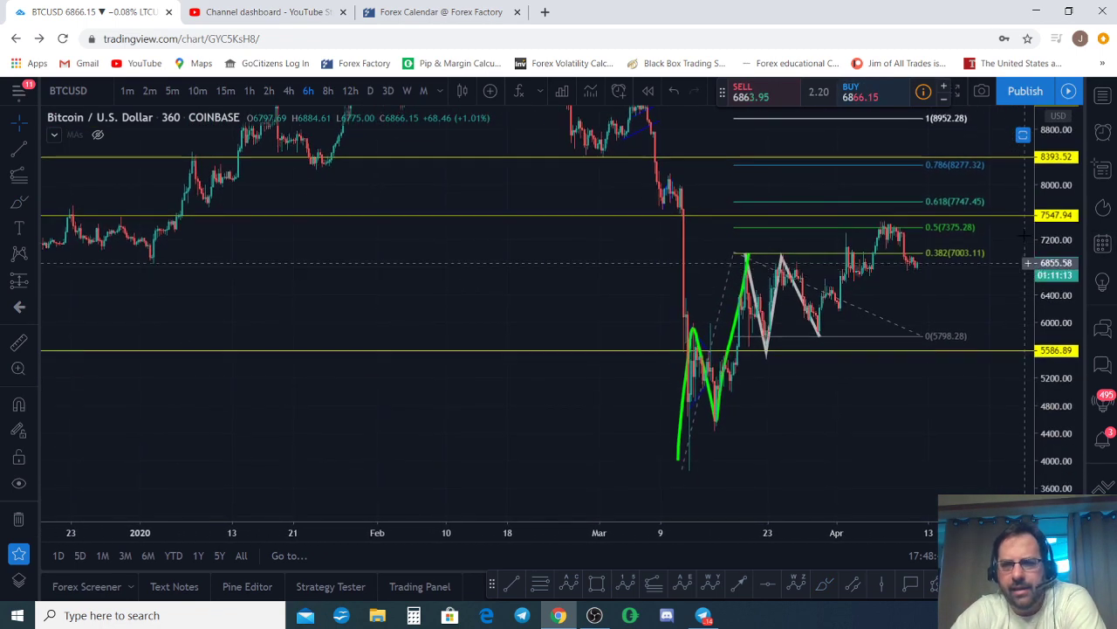
pyautogui.moveTo(1039, 193)
pyautogui.mouseDown()
pyautogui.moveTo(1052, 199)
pyautogui.moveTo(1053, 259)
pyautogui.mouseUp()
pyautogui.scroll(3, 1025, 267)
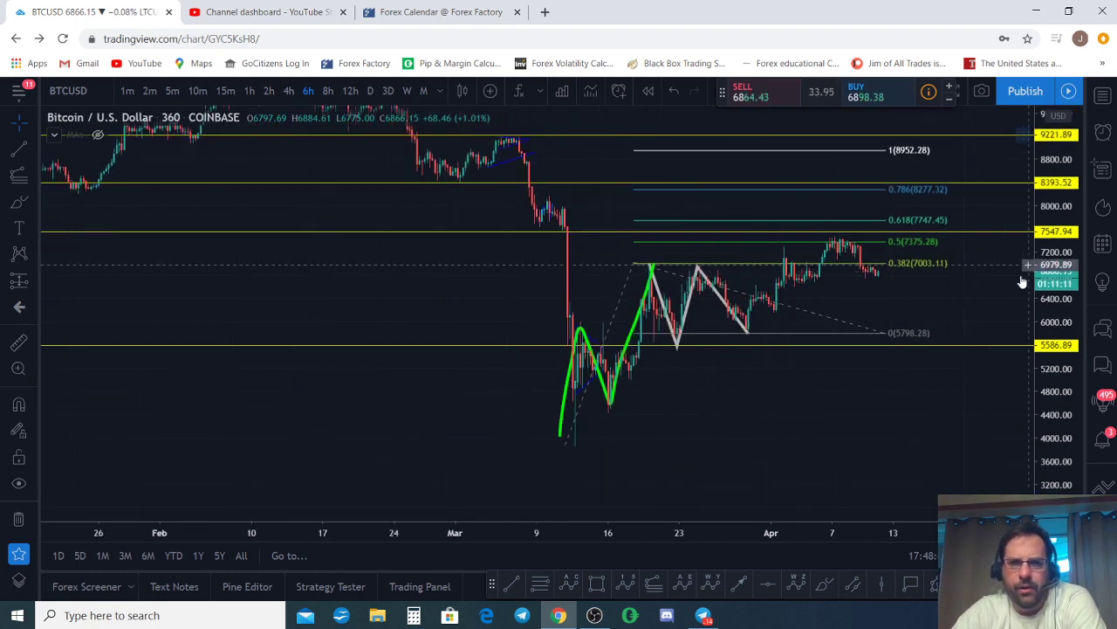
pyautogui.moveTo(825, 364); pyautogui.dragTo(758, 438)
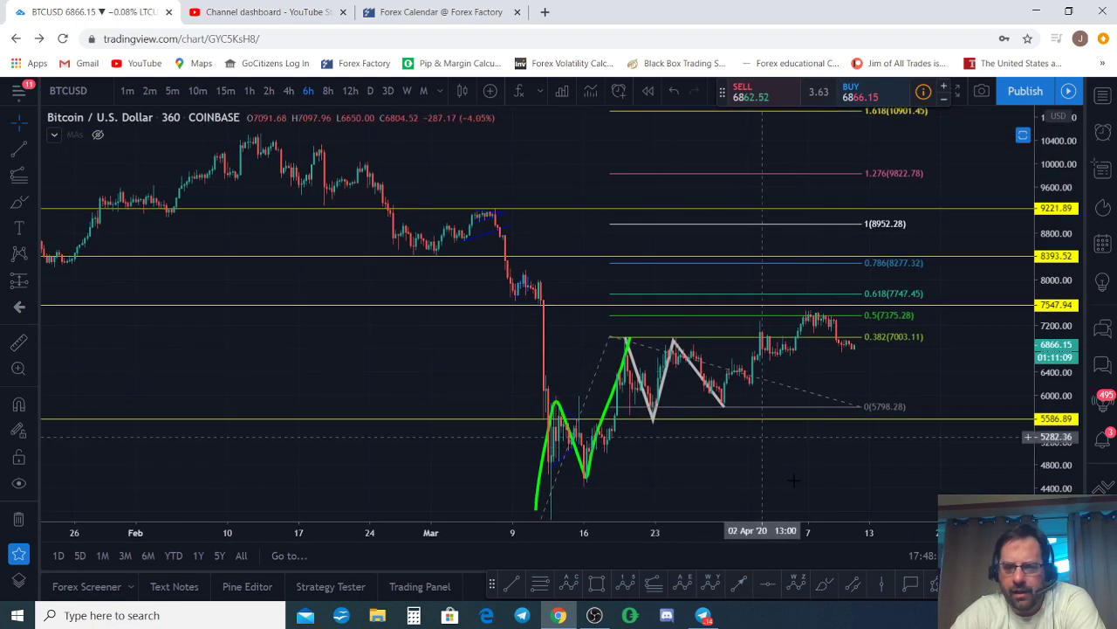
pyautogui.moveTo(773, 265)
pyautogui.mouseDown()
pyautogui.moveTo(715, 305)
pyautogui.moveTo(719, 290)
pyautogui.mouseUp()
pyautogui.click(795, 362)
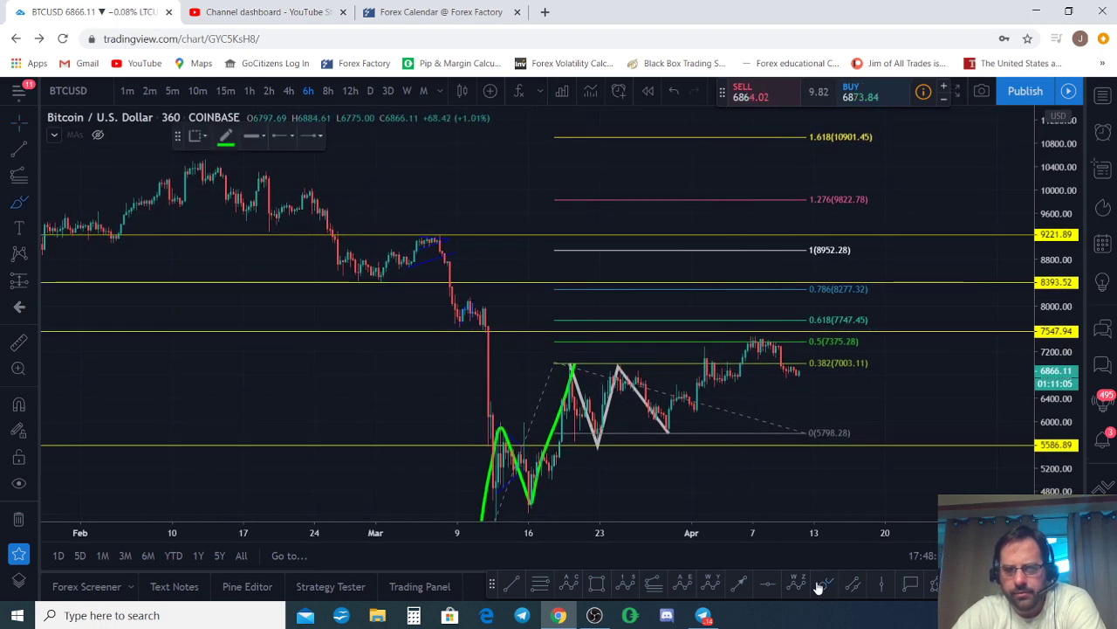
# Brush a green circle around the price action from late March to mid-April, and delete it.
pyautogui.moveTo(775, 325)
pyautogui.mouseDown()
pyautogui.moveTo(702, 320)
pyautogui.moveTo(648, 393)
pyautogui.moveTo(746, 445)
pyautogui.moveTo(832, 354)
pyautogui.mouseUp()
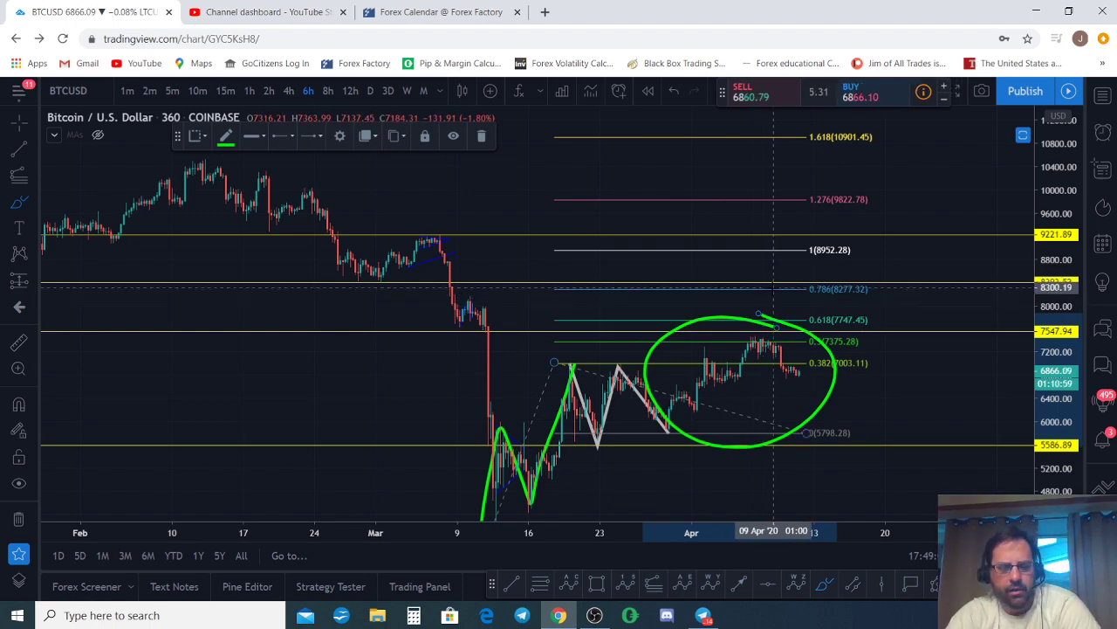
pyautogui.press('Delete')
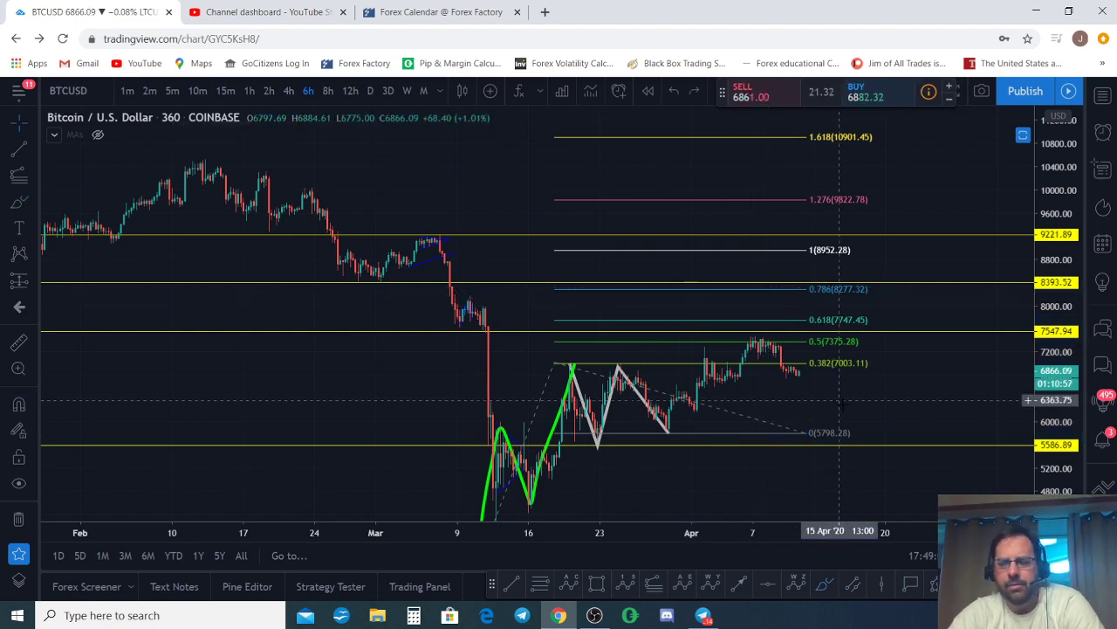
# Brush a green wave from the 29 March low up to the early April high, undoing the strokes drawn beyond that high.
pyautogui.moveTo(839, 402); pyautogui.dragTo(860, 312)
pyautogui.moveTo(1040, 348); pyautogui.dragTo(1065, 219)
pyautogui.scroll(1, 915, 277)
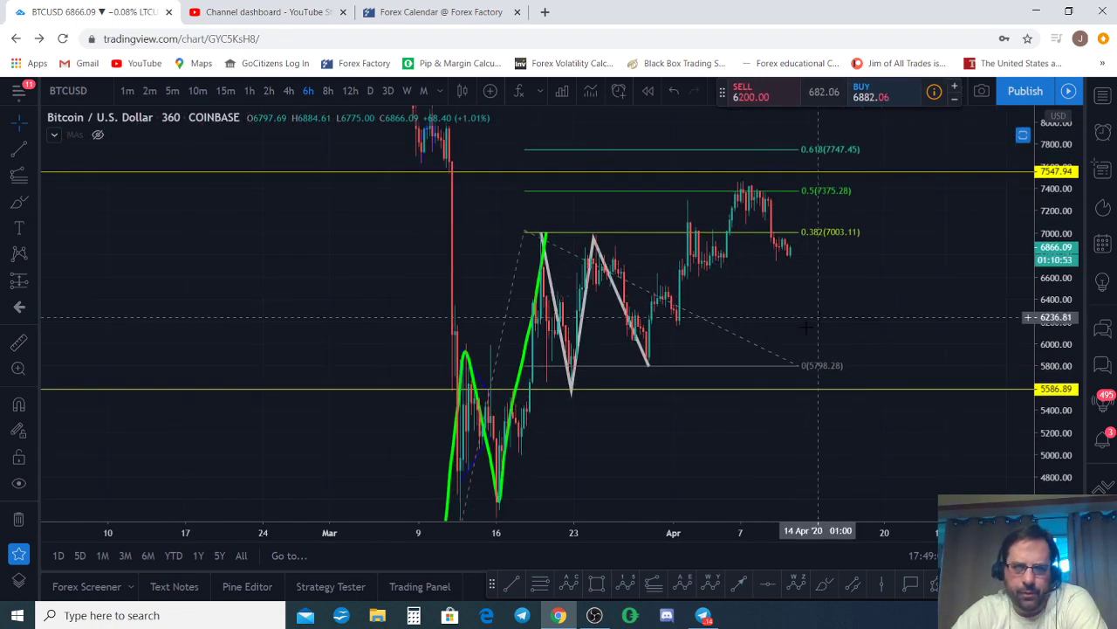
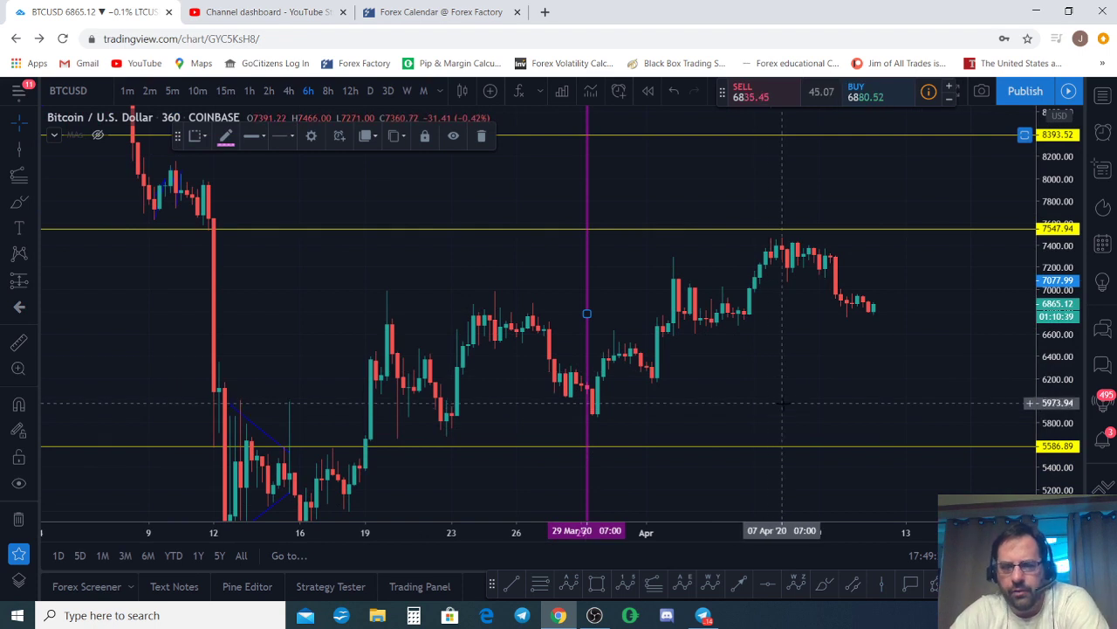
pyautogui.click(822, 587)
pyautogui.moveTo(592, 407)
pyautogui.mouseDown()
pyautogui.moveTo(622, 331)
pyautogui.moveTo(649, 368)
pyautogui.moveTo(673, 263)
pyautogui.moveTo(690, 306)
pyautogui.moveTo(725, 301)
pyautogui.moveTo(772, 231)
pyautogui.moveTo(879, 316)
pyautogui.mouseUp()
pyautogui.moveTo(678, 250)
pyautogui.mouseDown()
pyautogui.moveTo(712, 324)
pyautogui.moveTo(788, 225)
pyautogui.mouseUp()
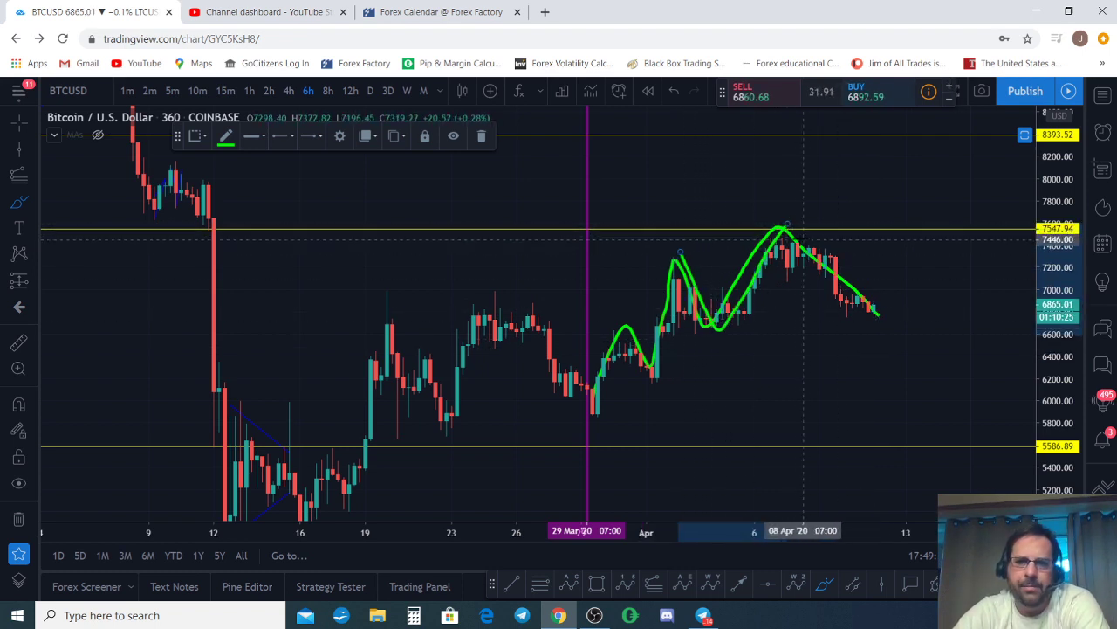
pyautogui.moveTo(701, 328)
pyautogui.mouseDown()
pyautogui.moveTo(782, 228)
pyautogui.moveTo(717, 328)
pyautogui.moveTo(760, 236)
pyautogui.moveTo(799, 229)
pyautogui.moveTo(679, 253)
pyautogui.mouseUp()
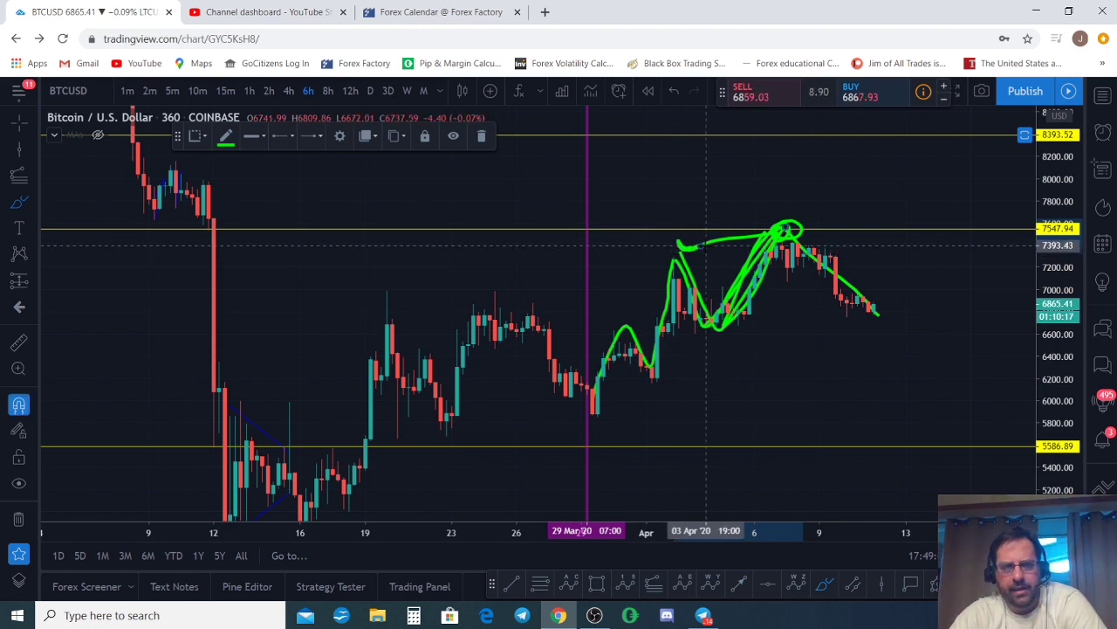
pyautogui.hotkey('ctrl', 'z')
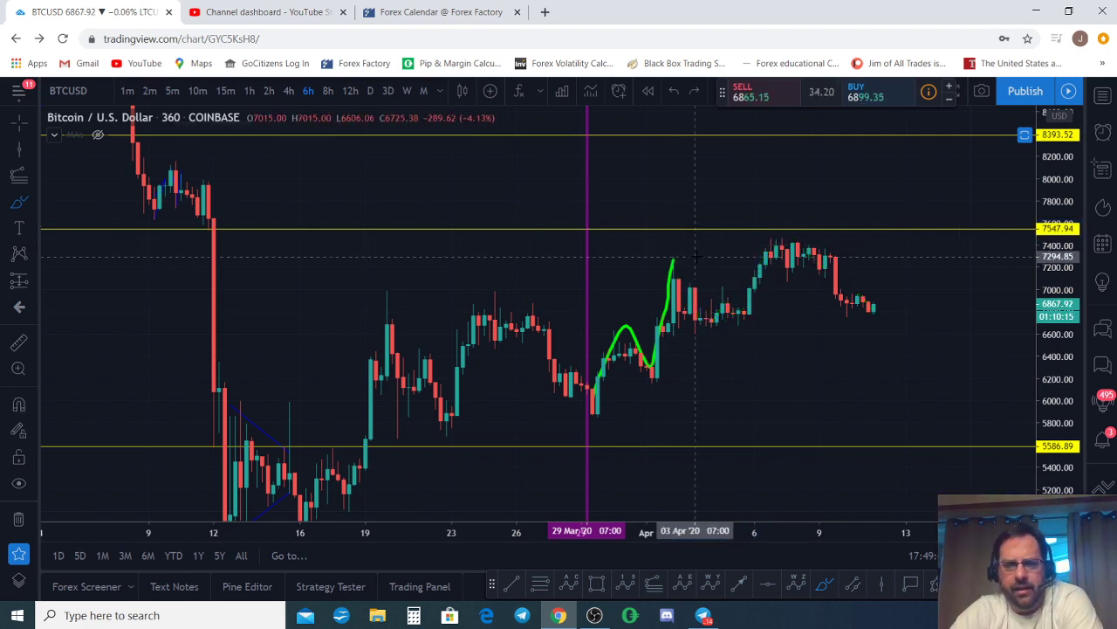
# Brush the pullback, second rise and decline that follow the early April high, and undo these strokes.
pyautogui.moveTo(678, 262)
pyautogui.mouseDown()
pyautogui.moveTo(702, 325)
pyautogui.moveTo(794, 239)
pyautogui.moveTo(888, 339)
pyautogui.mouseUp()
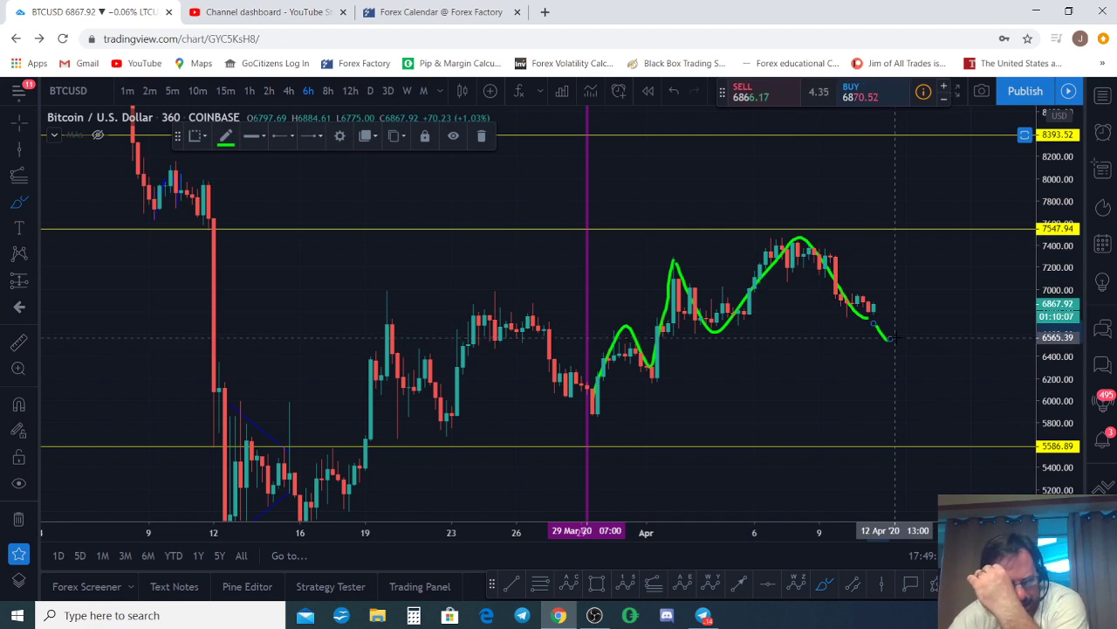
pyautogui.hotkey('ctrl', 'z')
pyautogui.hotkey('ctrl', 'z')
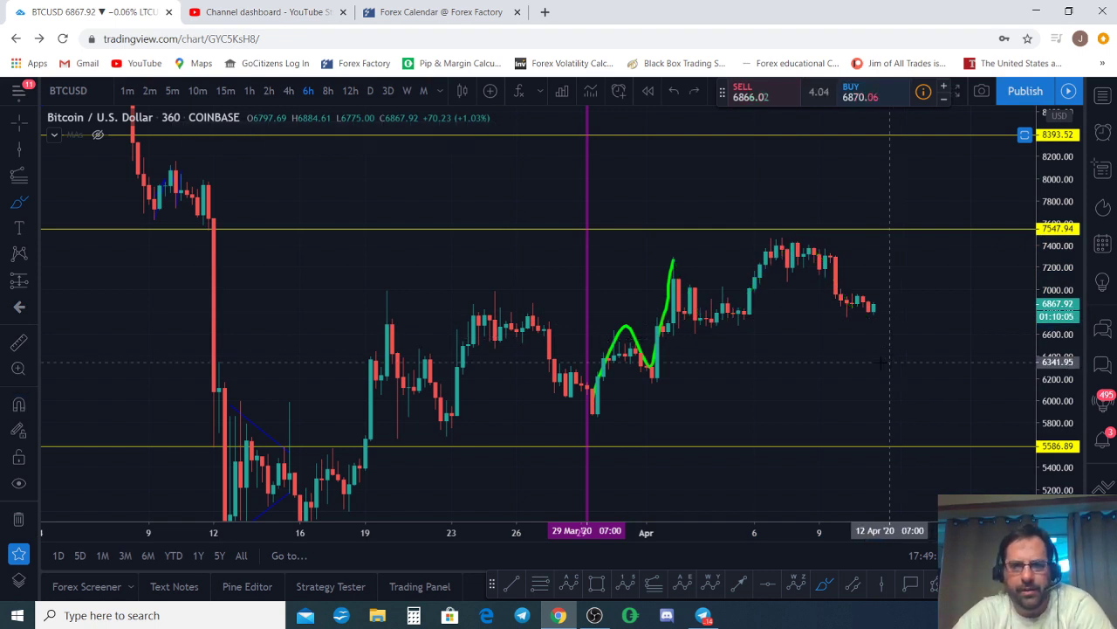
# Place a Fibonacci extension from the early April high at 7308.00 through 6604.82 to 7472.29, and delete it.
pyautogui.click(16, 177)
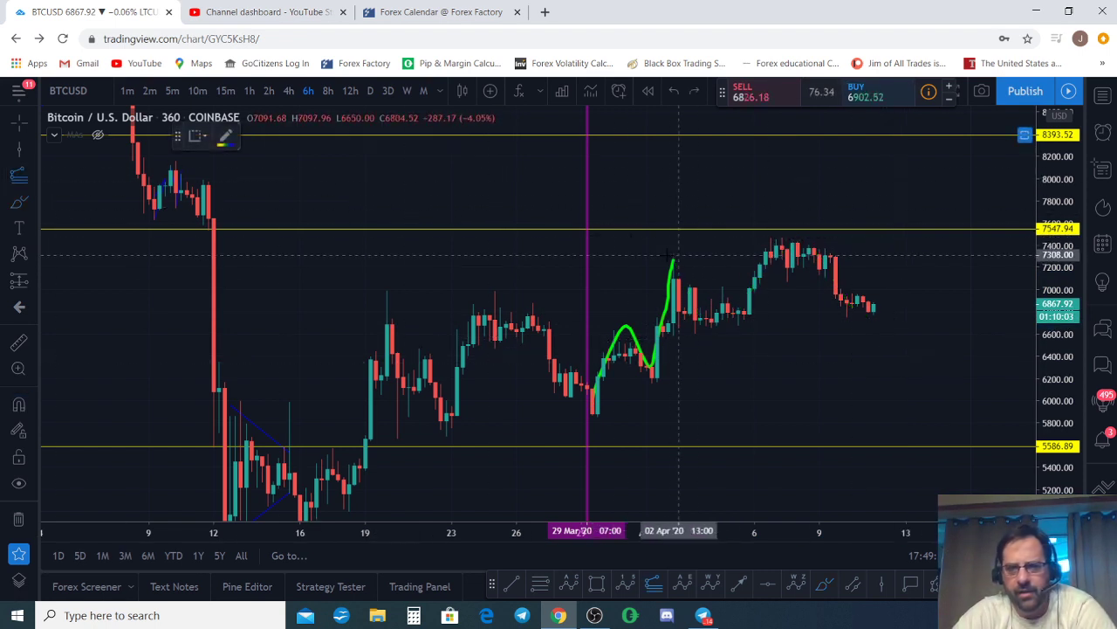
pyautogui.click(690, 333)
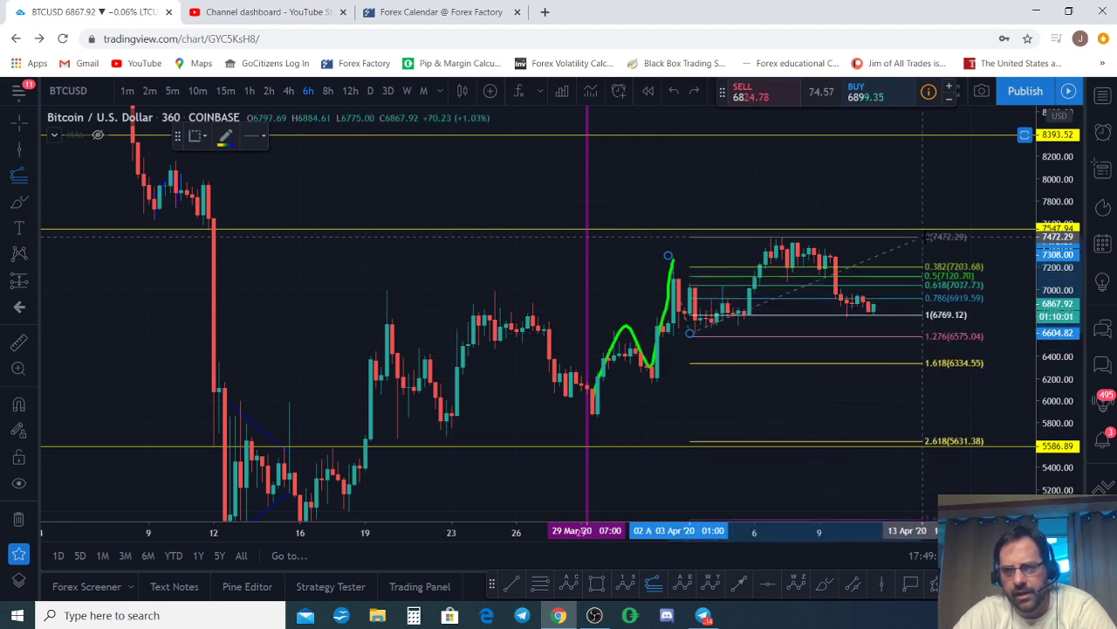
pyautogui.click(922, 237)
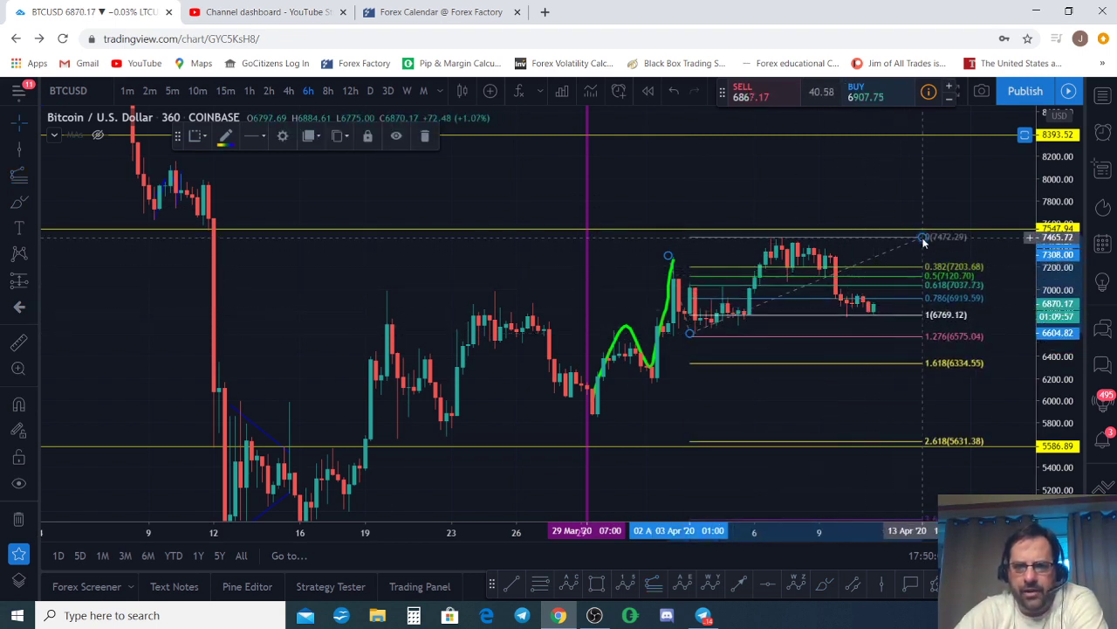
pyautogui.press('Delete')
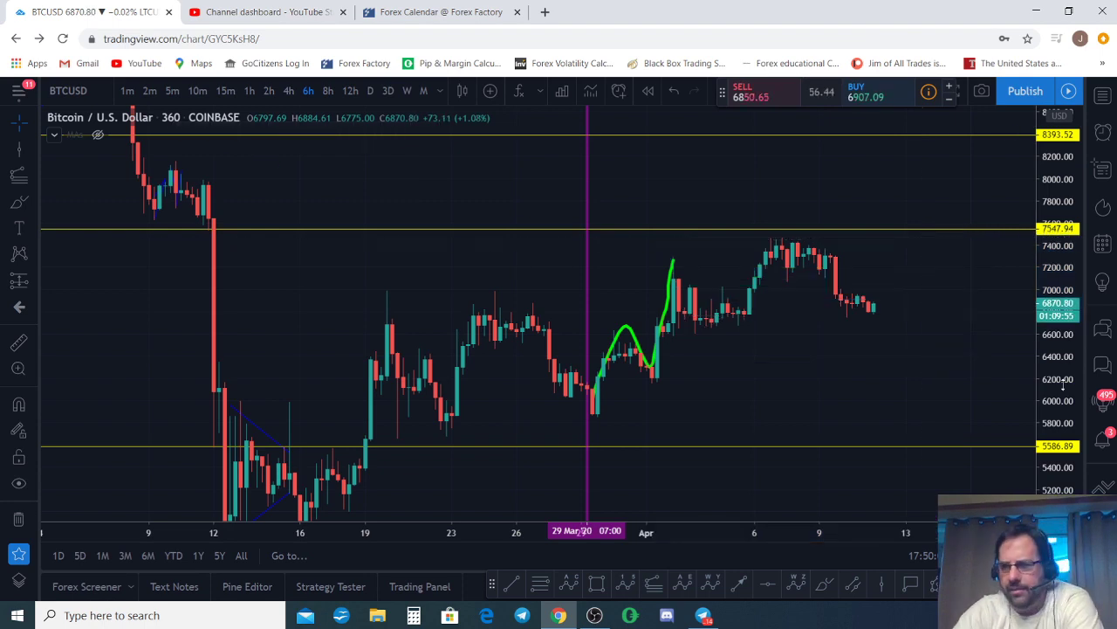
# Draw a Fibonacci retracement from the 2 April high at 7293.84 down to 6603.33, and delete it.
pyautogui.moveTo(1064, 385); pyautogui.dragTo(1075, 259)
pyautogui.scroll(2, 1004, 331)
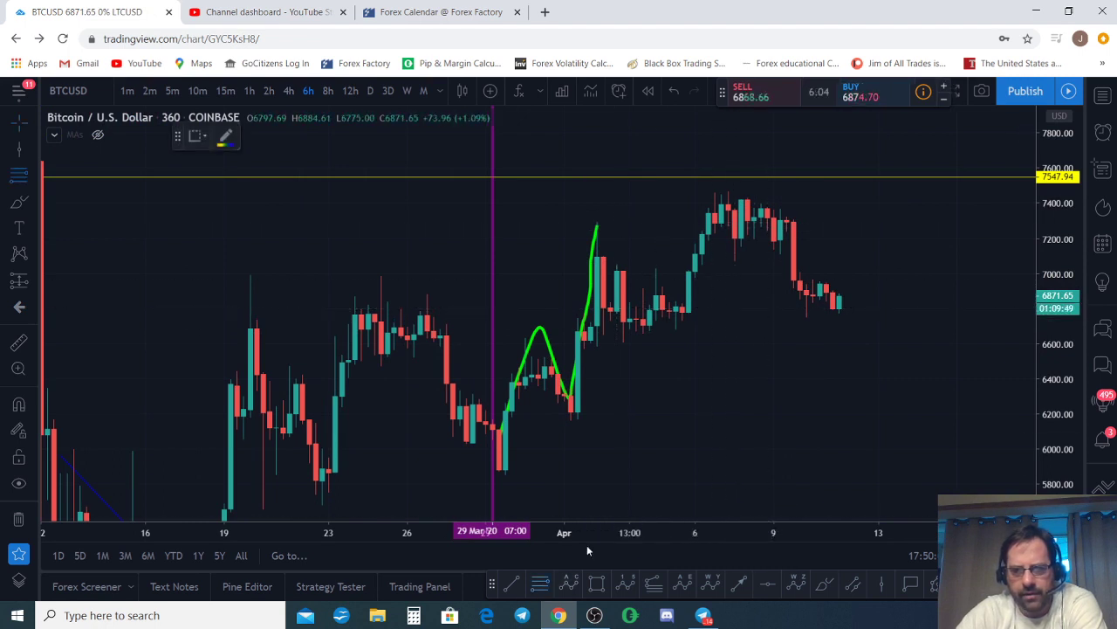
pyautogui.click(603, 223)
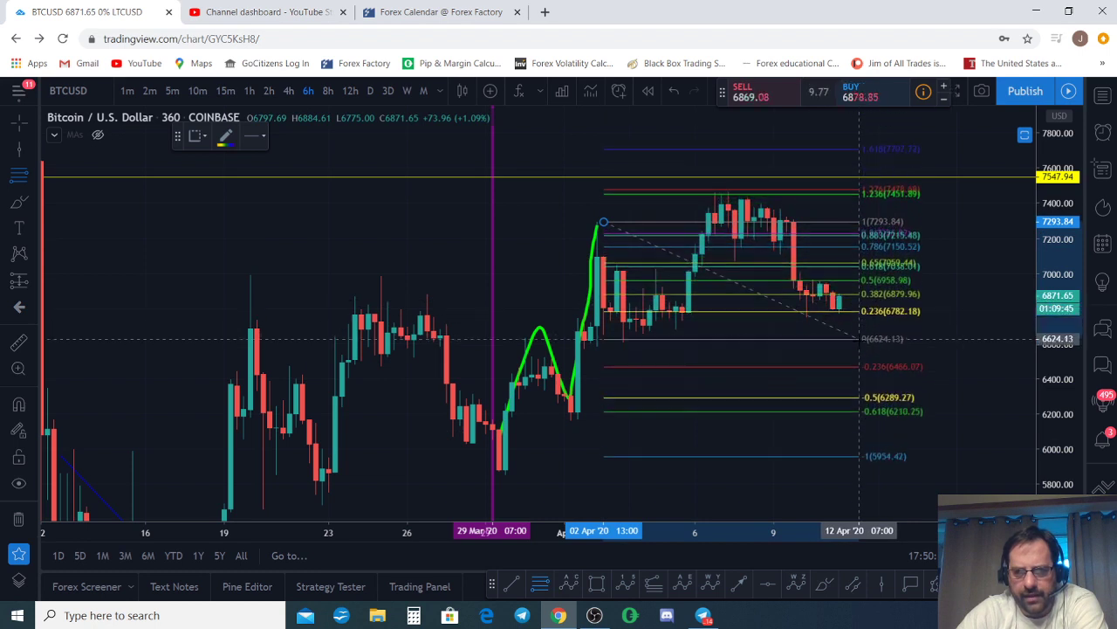
pyautogui.click(860, 342)
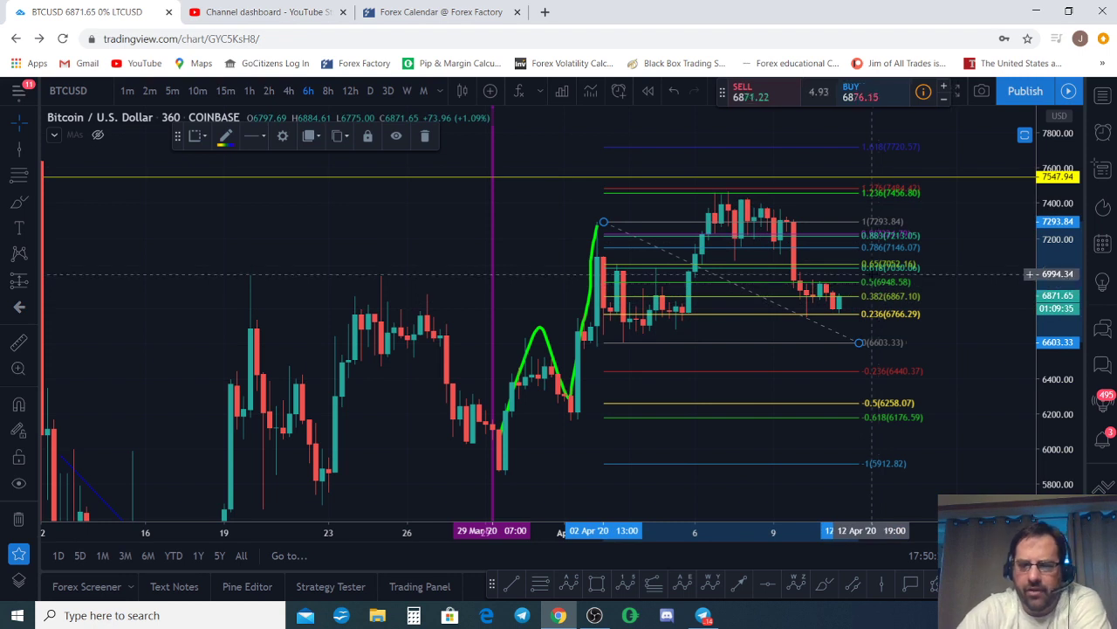
pyautogui.press('Delete')
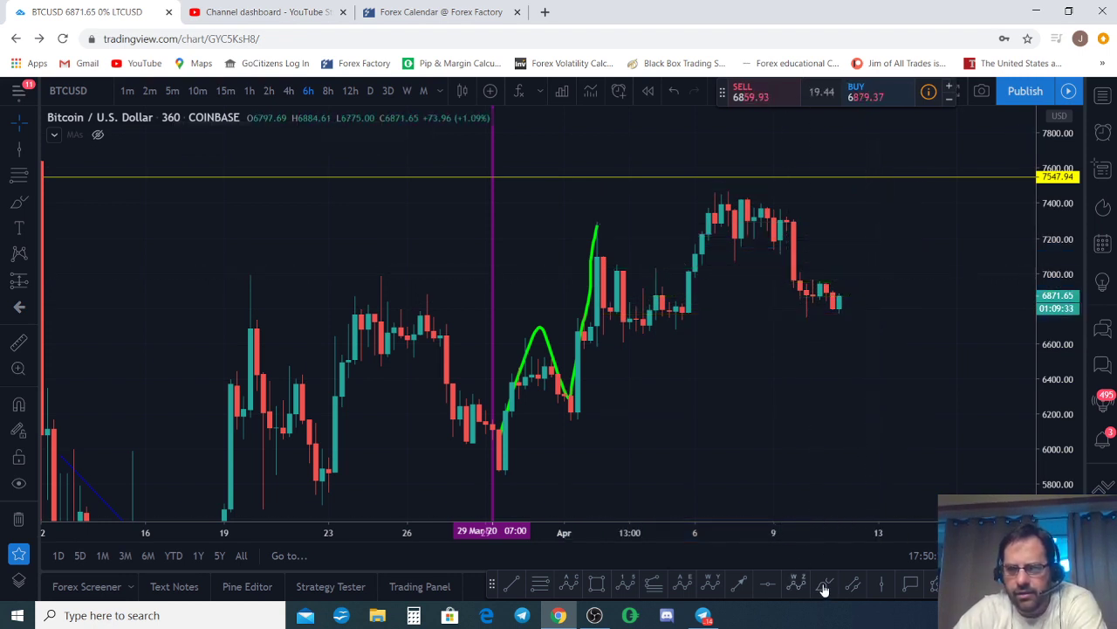
# Brush the swings from the 2 April high to 11 April plus the smaller zigzags of the last decline, and undo the strokes.
pyautogui.click(824, 585)
pyautogui.moveTo(597, 228)
pyautogui.mouseDown()
pyautogui.moveTo(655, 333)
pyautogui.moveTo(734, 185)
pyautogui.moveTo(827, 308)
pyautogui.mouseUp()
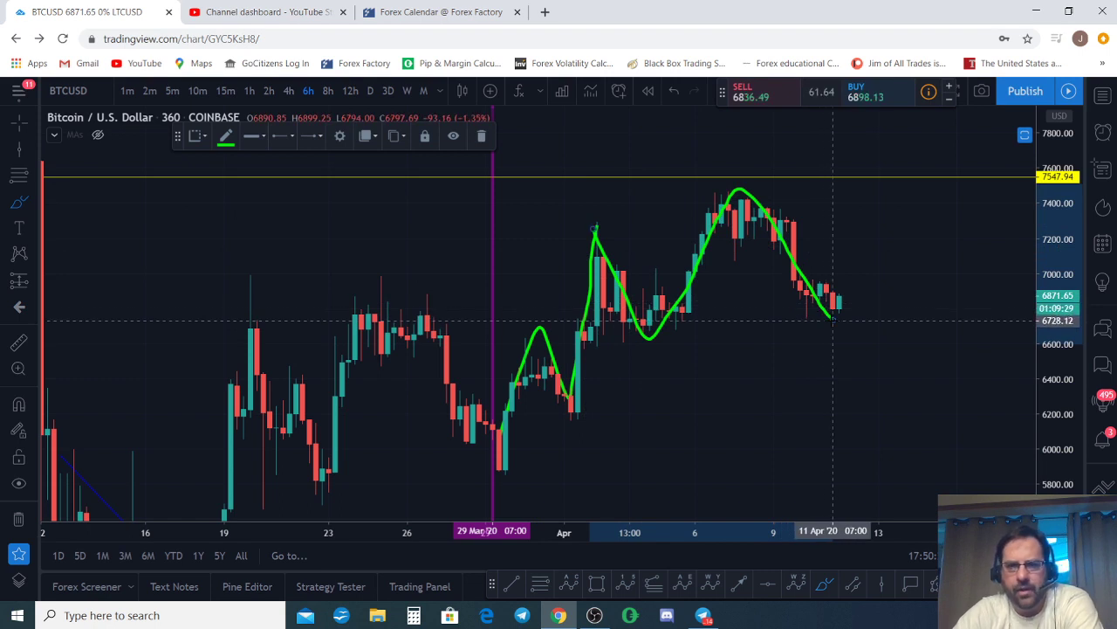
pyautogui.moveTo(723, 188)
pyautogui.mouseDown()
pyautogui.moveTo(735, 253)
pyautogui.moveTo(740, 225)
pyautogui.moveTo(804, 311)
pyautogui.moveTo(822, 275)
pyautogui.moveTo(853, 320)
pyautogui.mouseUp()
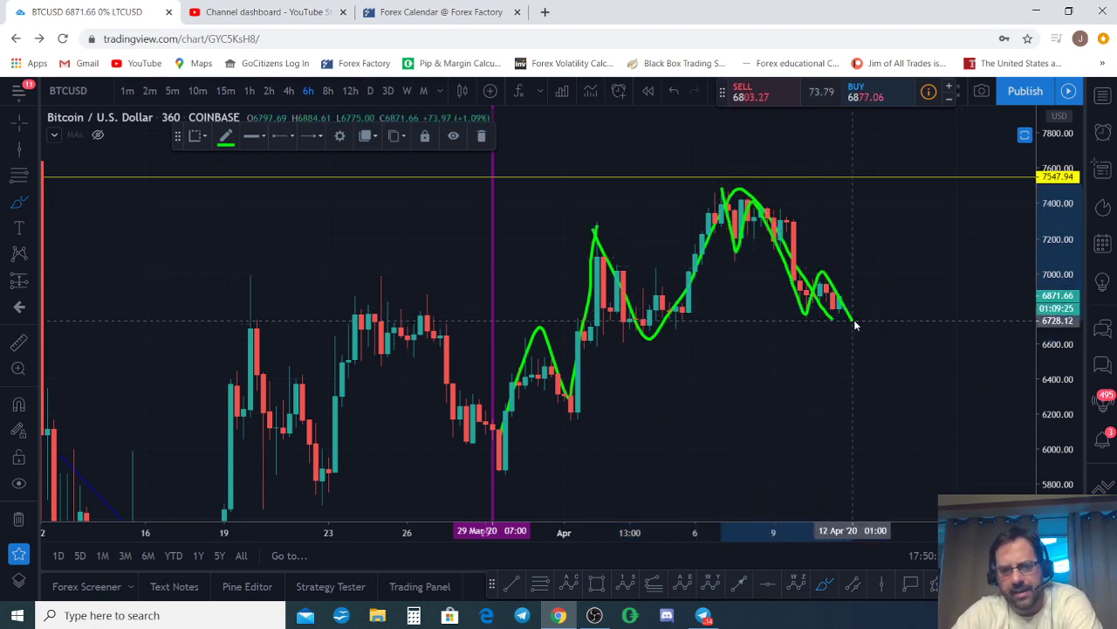
pyautogui.hotkey('ctrl', 'z')
pyautogui.hotkey('ctrl', 'z')
pyautogui.hotkey('ctrl', 'z')
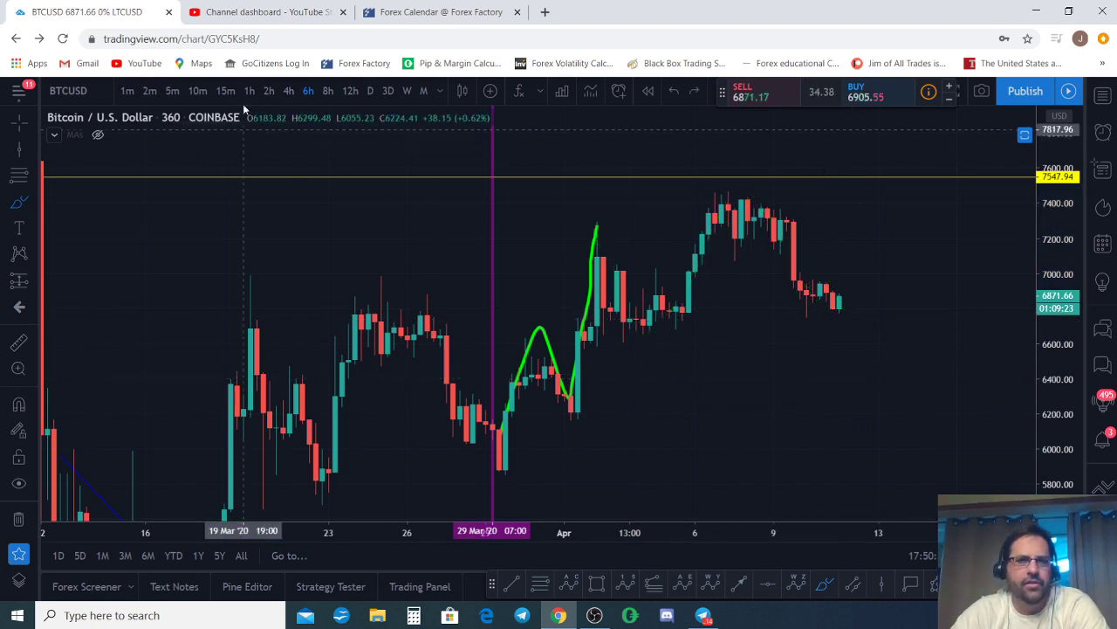
# Switch the chart to the 1-hour interval and undo the stray brush stroke across the April decline.
pyautogui.click(252, 91)
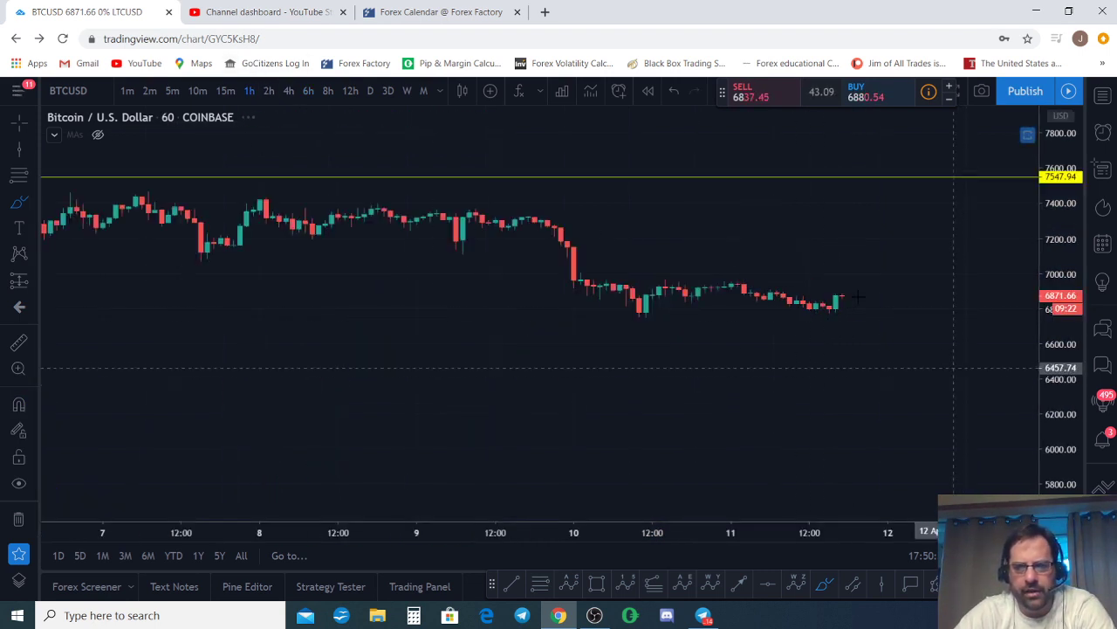
pyautogui.moveTo(1080, 432)
pyautogui.mouseDown()
pyautogui.moveTo(1105, 337)
pyautogui.moveTo(1102, 244)
pyautogui.mouseUp()
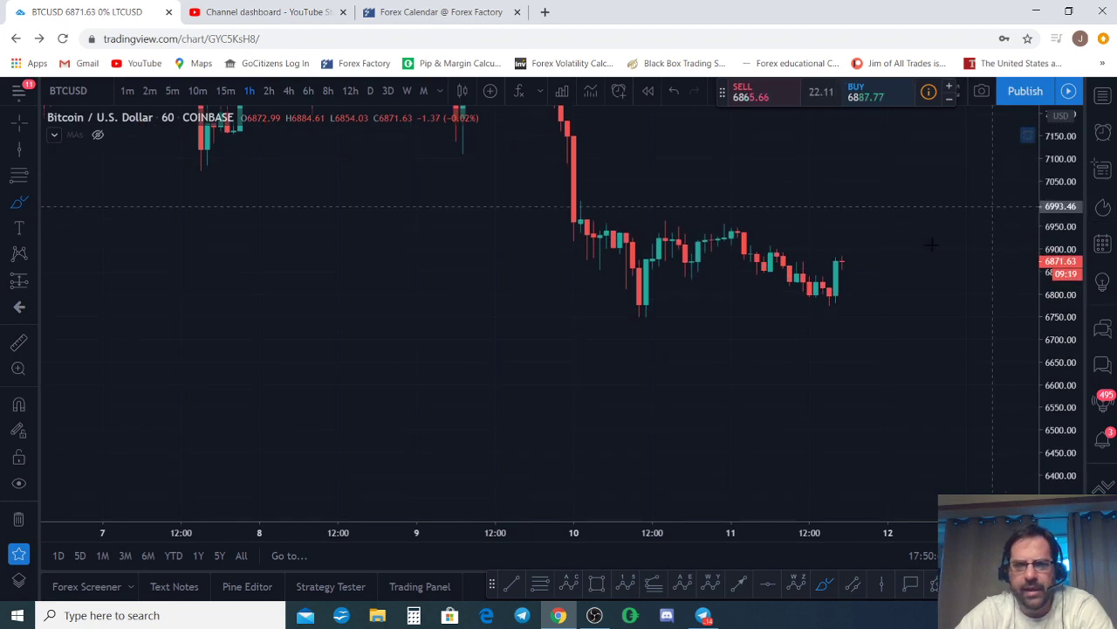
pyautogui.scroll(-9, 967, 224)
pyautogui.moveTo(903, 162)
pyautogui.mouseDown()
pyautogui.moveTo(824, 336)
pyautogui.moveTo(781, 394)
pyautogui.mouseUp()
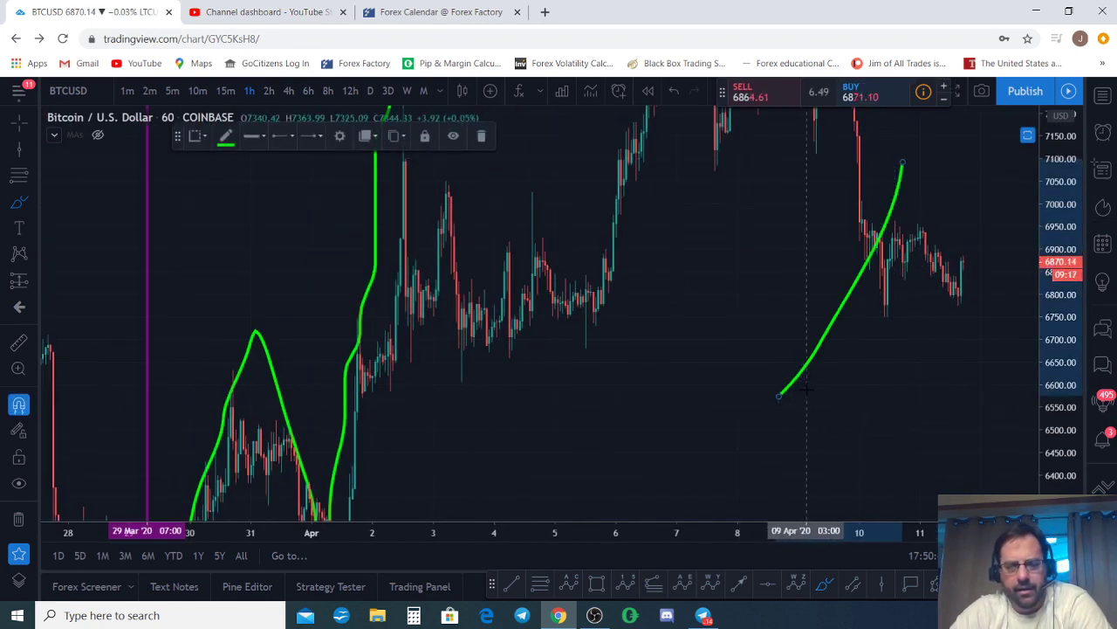
pyautogui.hotkey('ctrl', 'z')
pyautogui.moveTo(797, 342); pyautogui.dragTo(630, 494)
pyautogui.scroll(1, 864, 355)
pyautogui.moveTo(852, 243); pyautogui.dragTo(915, 228)
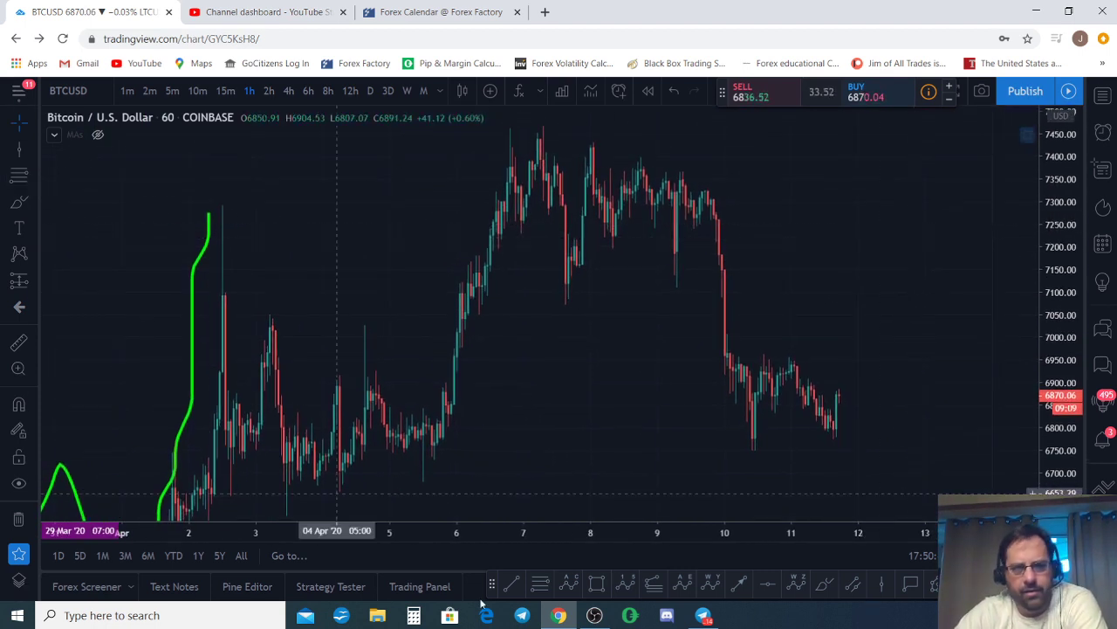
# Place a Fibonacci extension on the April decline using the 7472.28 high, the 7072.46 low and the 7433.58 rebound high.
pyautogui.click(651, 585)
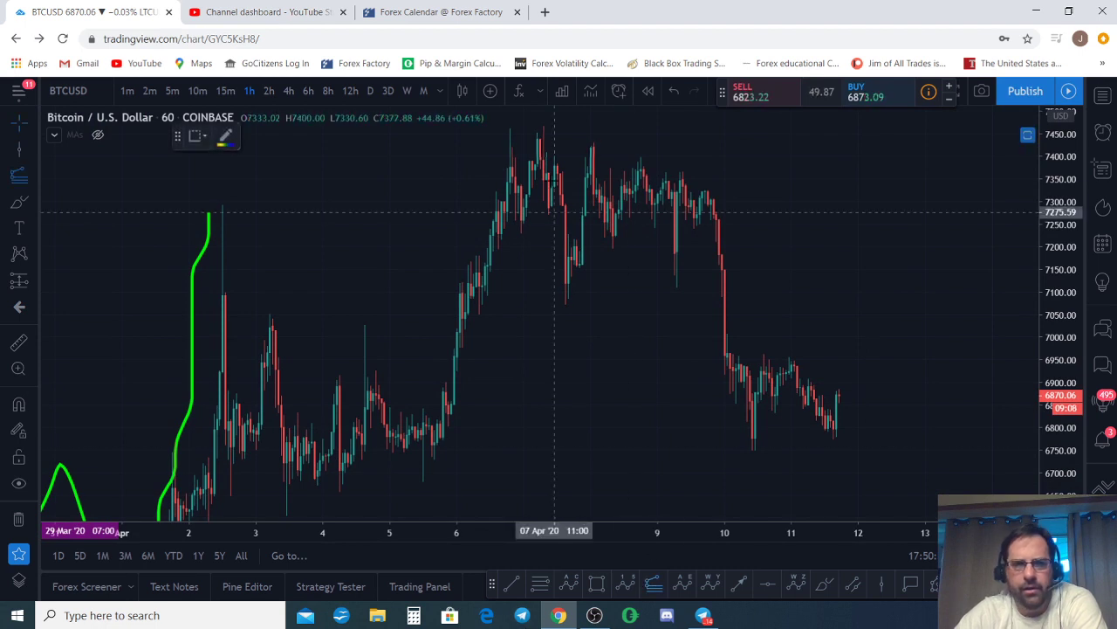
pyautogui.click(531, 123)
pyautogui.click(559, 303)
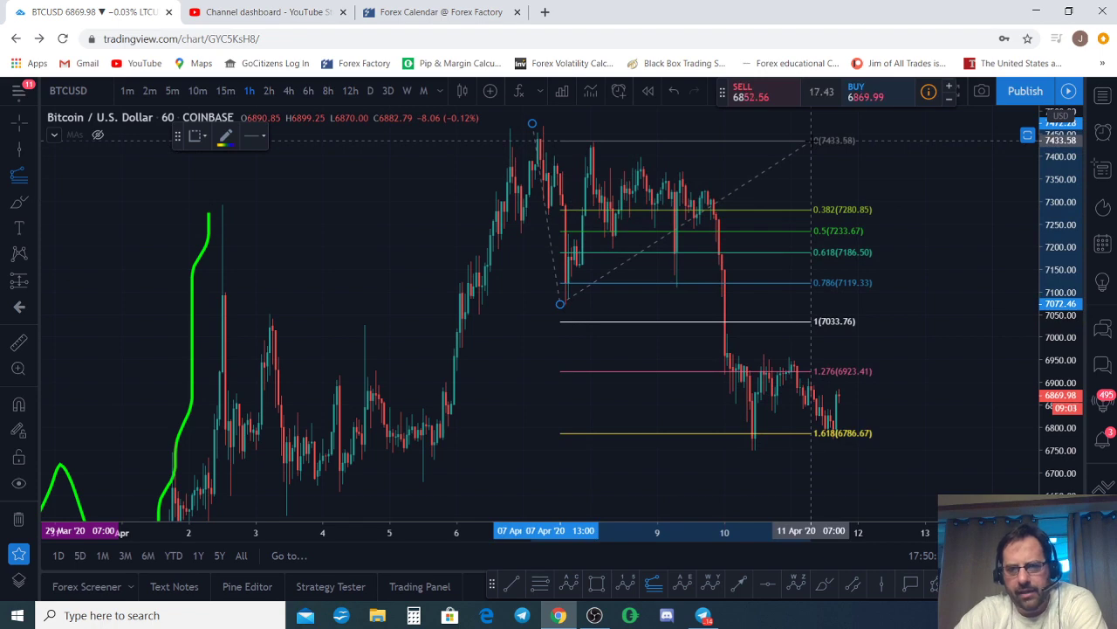
pyautogui.click(811, 140)
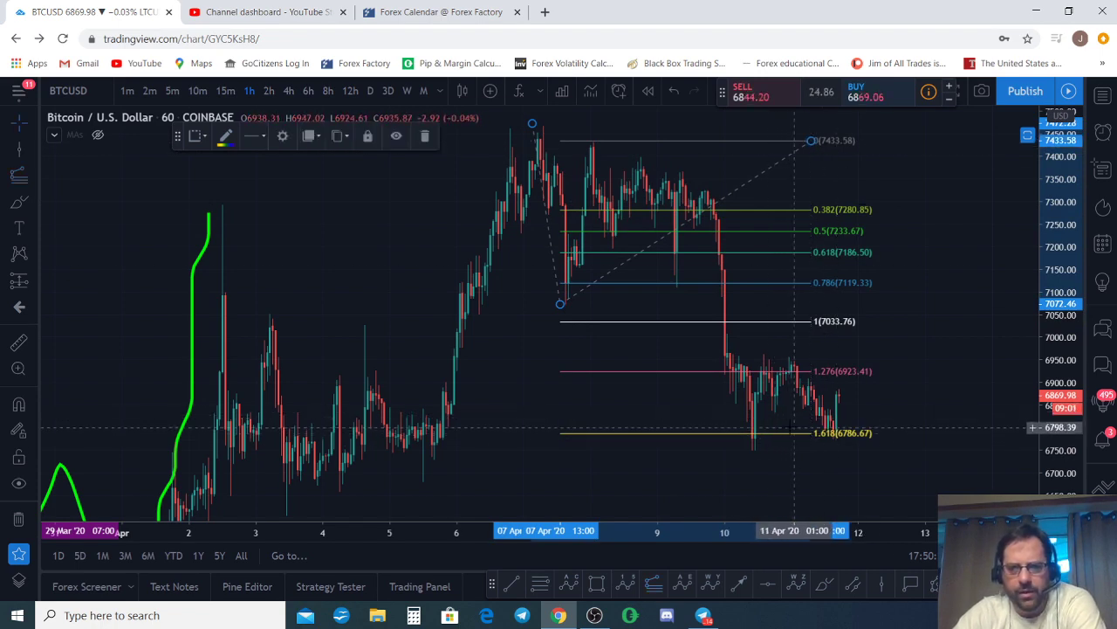
# Draw a five-point Elliott impulse wave on the April decline through 7473.24, 7071.05, 7430.07, 6745.38, 6970.99 and about 6600.
pyautogui.moveTo(788, 428); pyautogui.dragTo(720, 378)
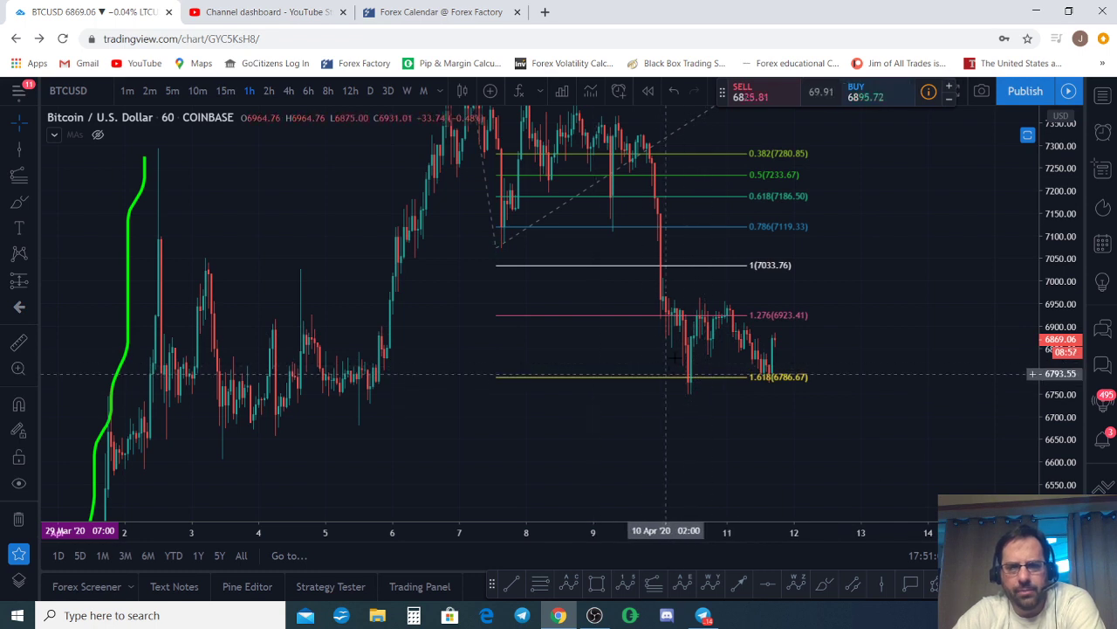
pyautogui.moveTo(914, 270); pyautogui.dragTo(916, 334)
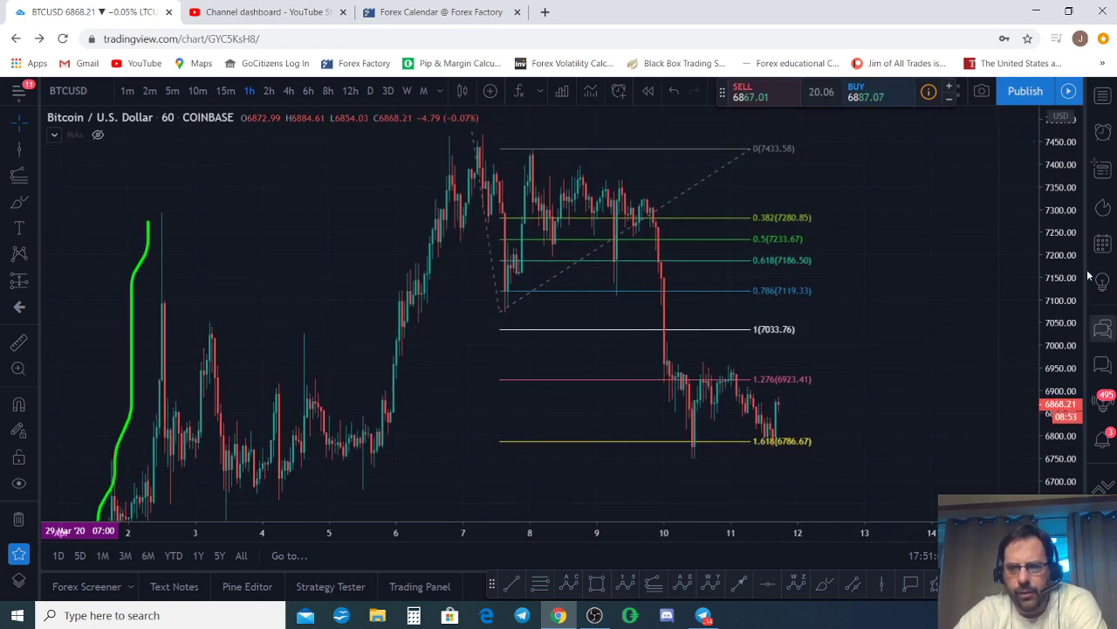
pyautogui.moveTo(1070, 203); pyautogui.dragTo(1068, 278)
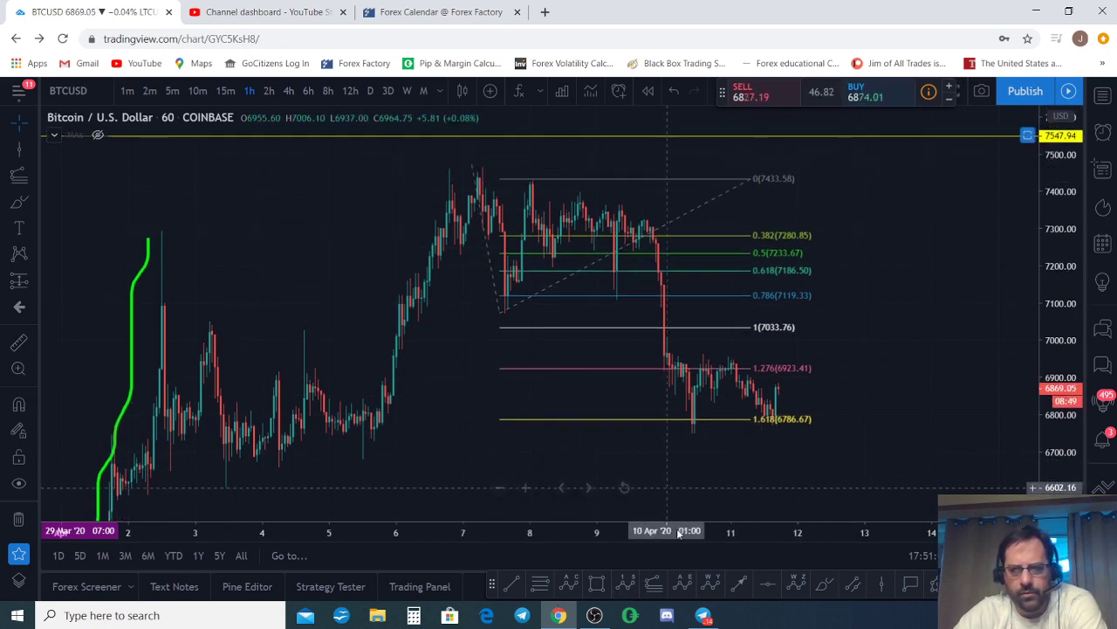
pyautogui.click(627, 585)
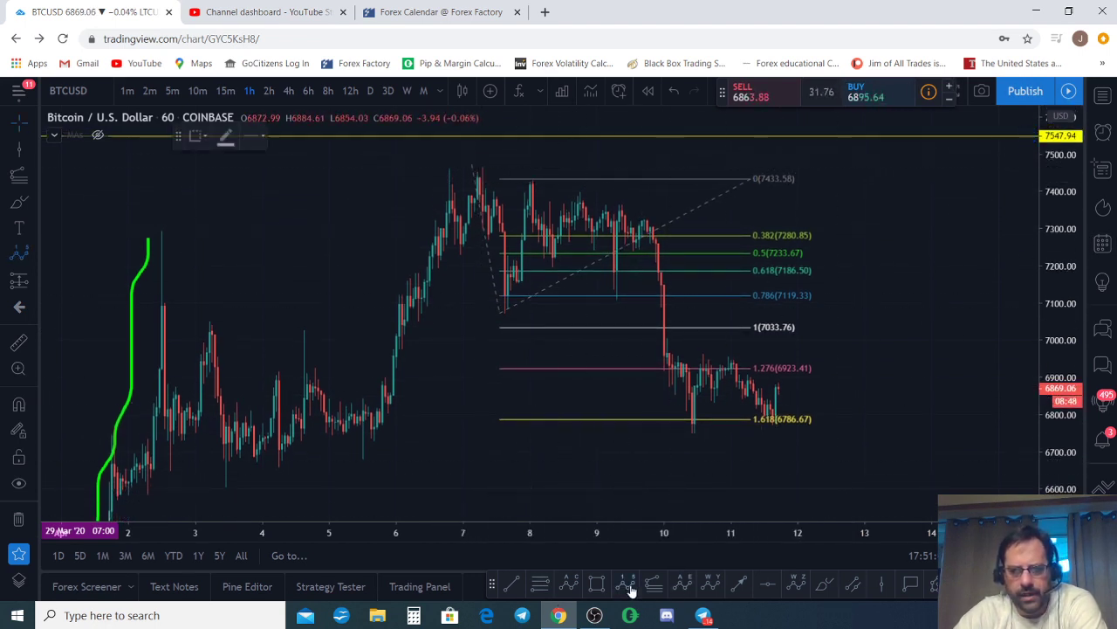
pyautogui.click(464, 164)
pyautogui.click(502, 314)
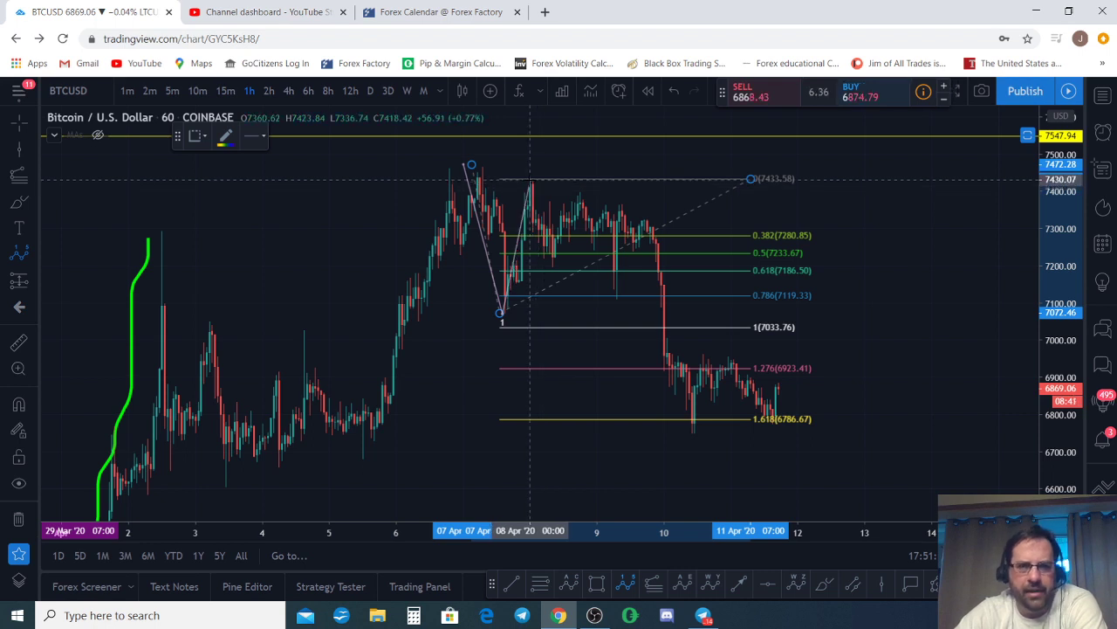
pyautogui.click(529, 180)
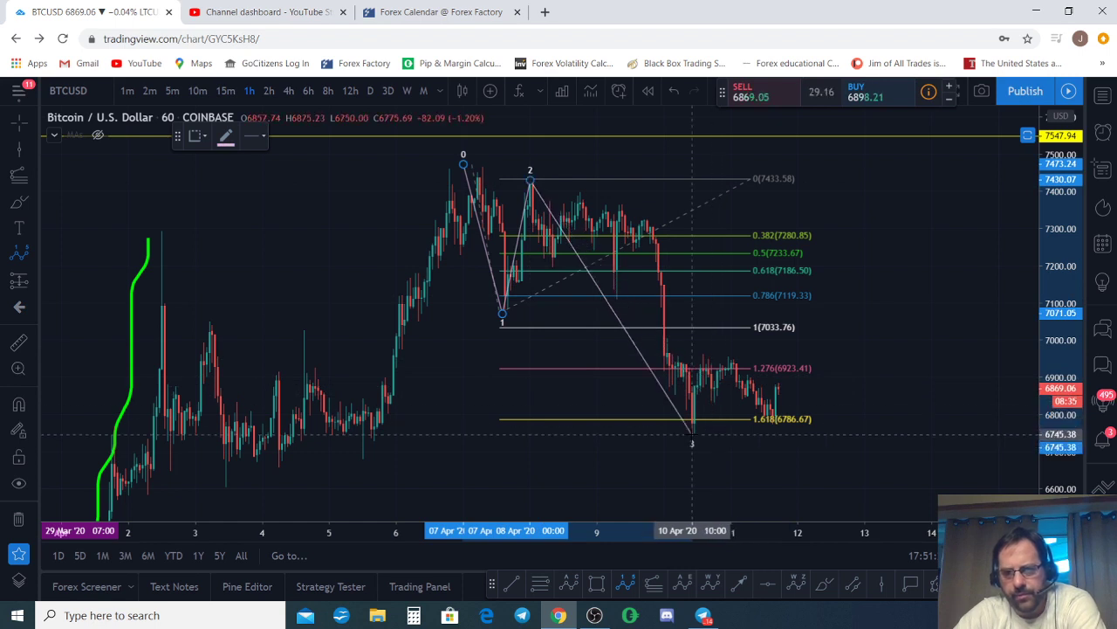
pyautogui.click(693, 432)
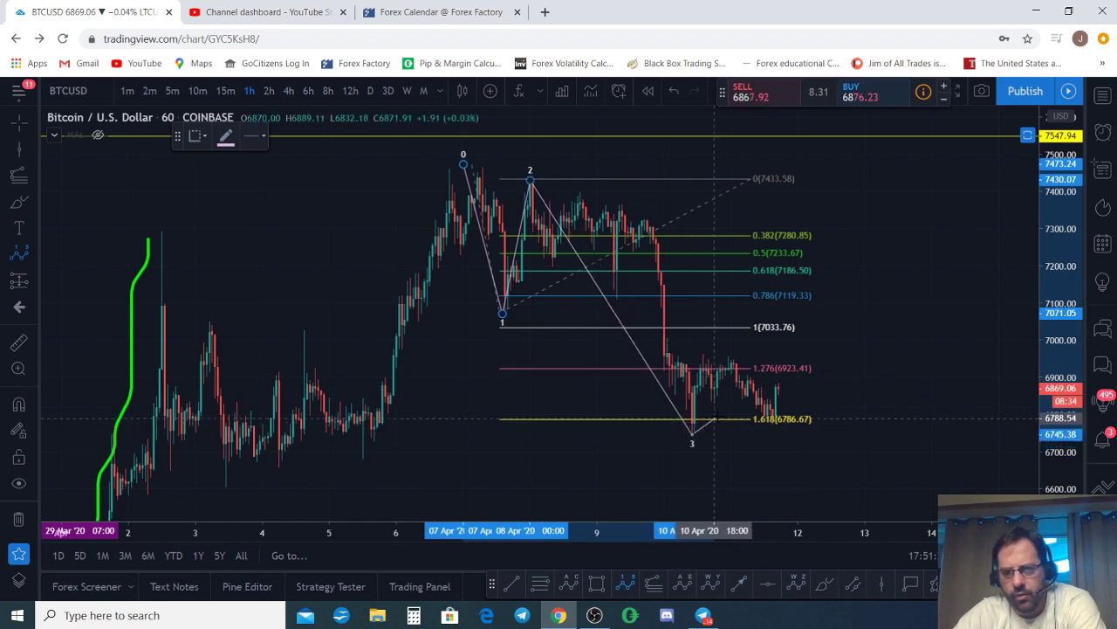
pyautogui.click(783, 349)
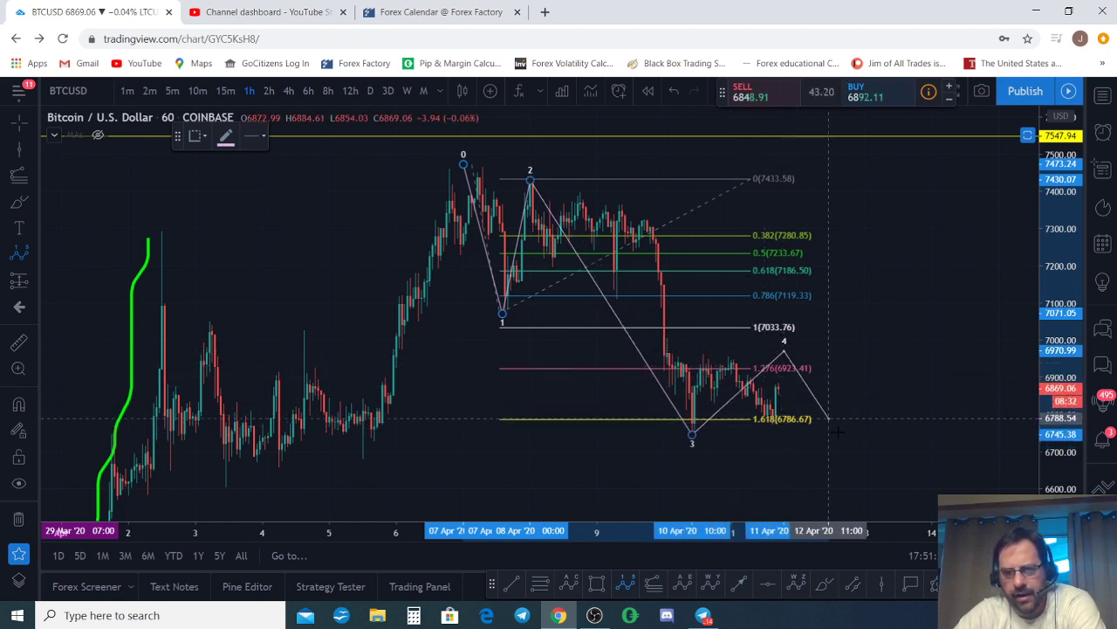
pyautogui.click(880, 487)
# Delete the green brush path that traces the rally from the end of March to the 2 April high.
pyautogui.scroll(-3, 904, 350)
pyautogui.moveTo(1000, 427); pyautogui.dragTo(995, 336)
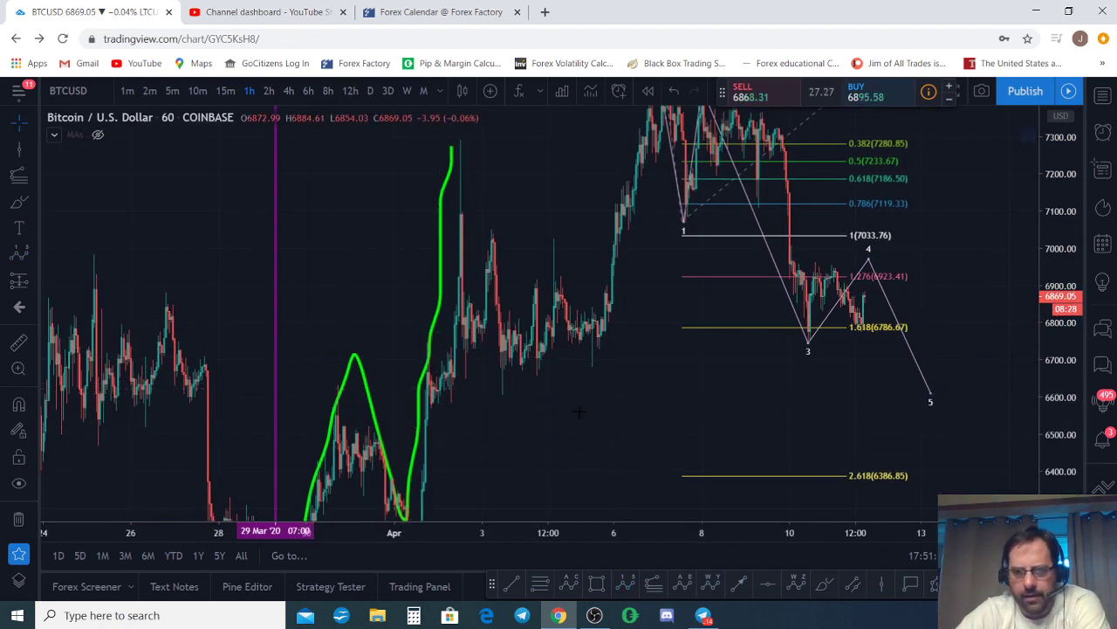
pyautogui.press('Delete')
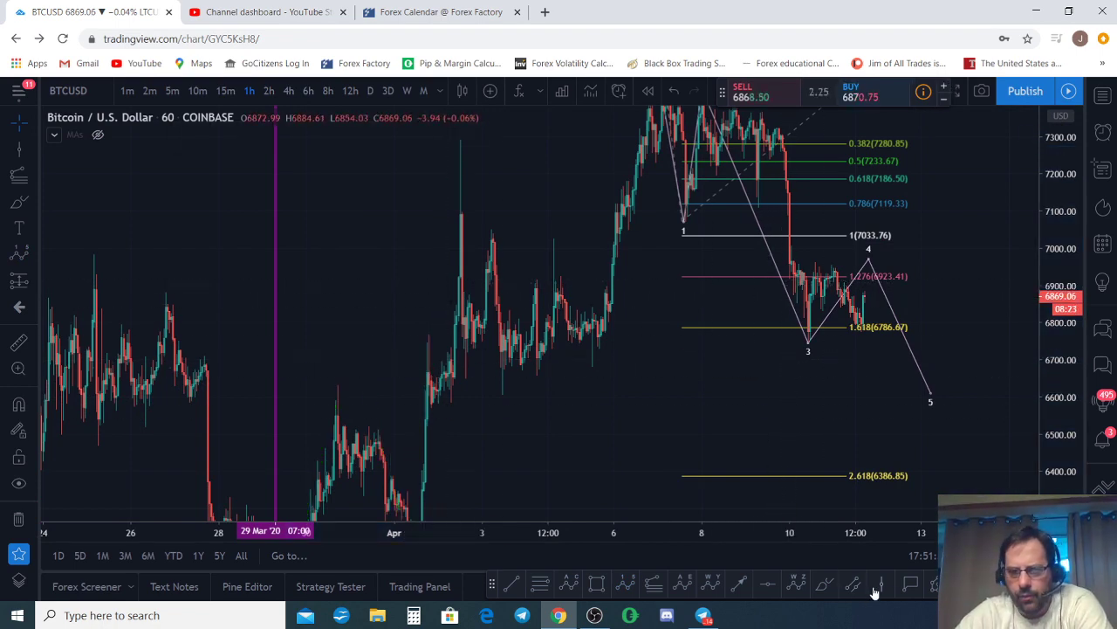
# Brush the support zone around 6600 from the 30 March swing across to the wave 5 target, and undo the strokes.
pyautogui.moveTo(327, 392); pyautogui.dragTo(357, 399)
pyautogui.click(824, 583)
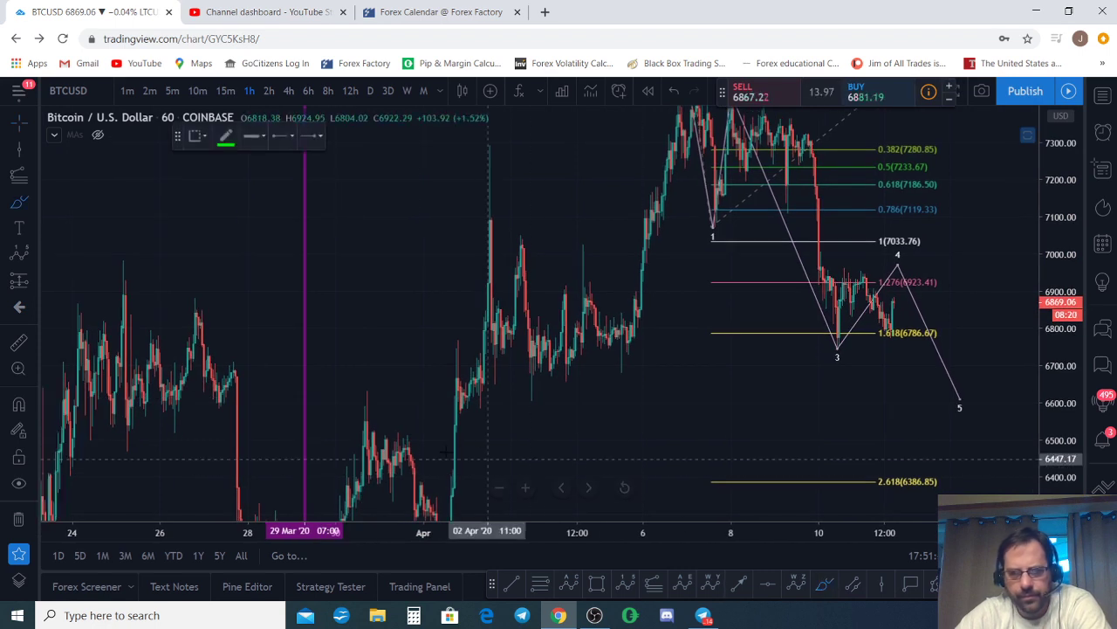
pyautogui.moveTo(388, 399)
pyautogui.mouseDown()
pyautogui.moveTo(528, 400)
pyautogui.moveTo(358, 399)
pyautogui.moveTo(899, 408)
pyautogui.mouseUp()
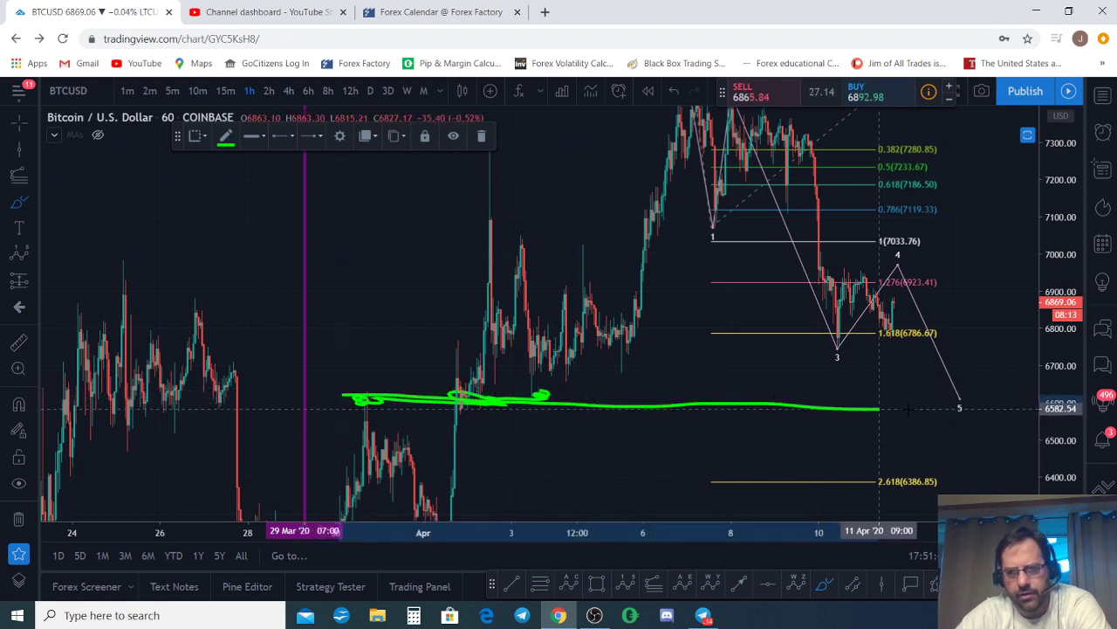
pyautogui.moveTo(1019, 405); pyautogui.dragTo(349, 379)
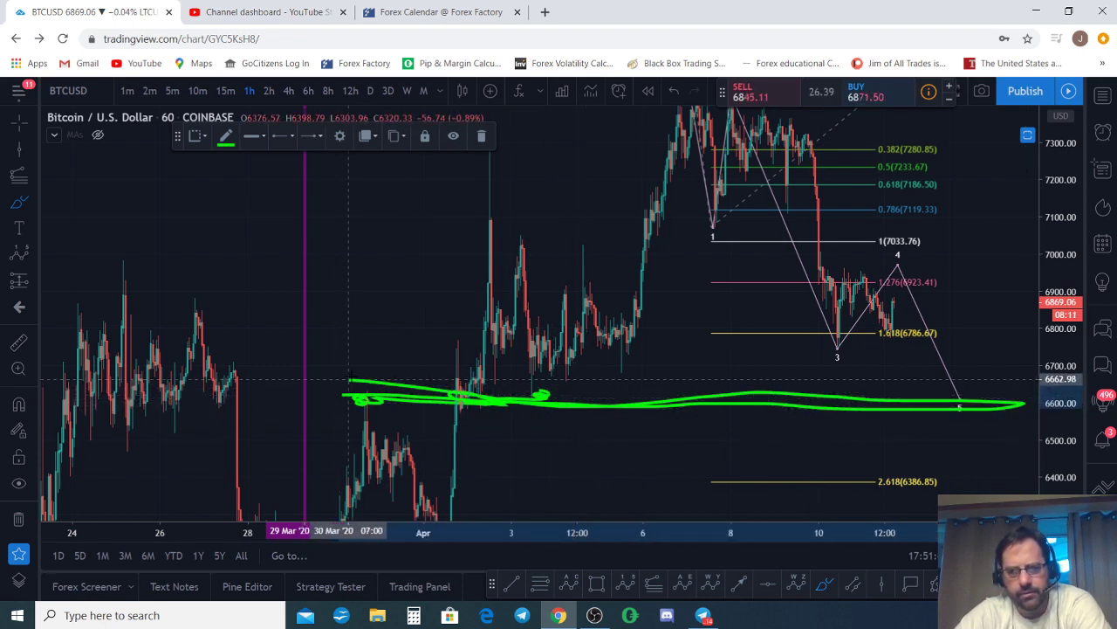
pyautogui.hotkey('ctrl', 'z')
pyautogui.hotkey('ctrl', 'z')
pyautogui.hotkey('ctrl', 'z')
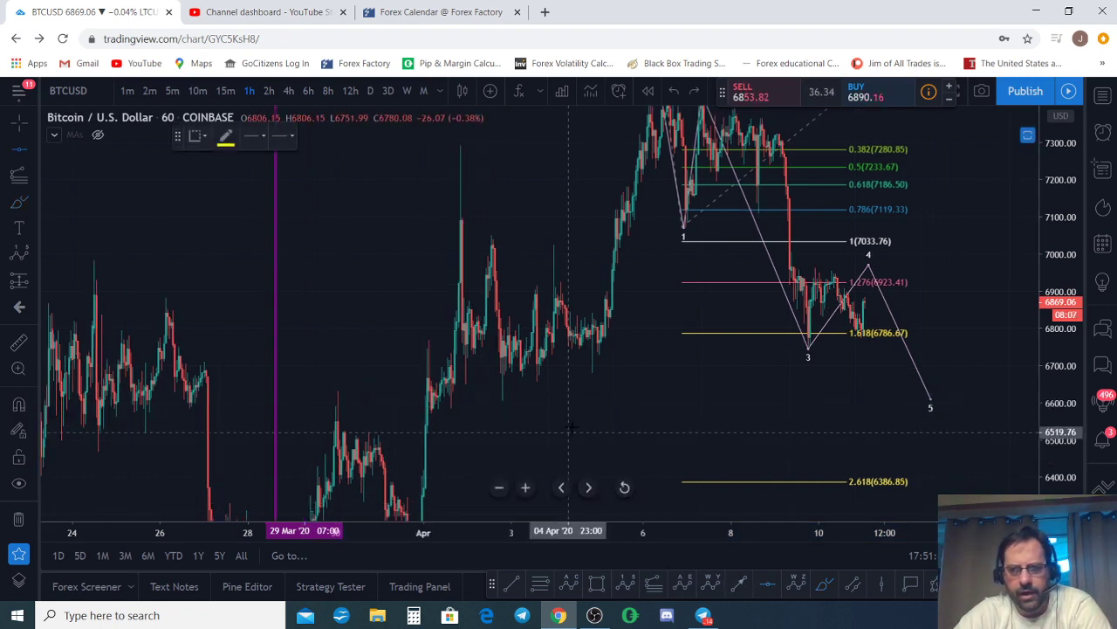
# Place a horizontal line along the early-April lows and adjust it to 6641.40.
pyautogui.click(593, 382)
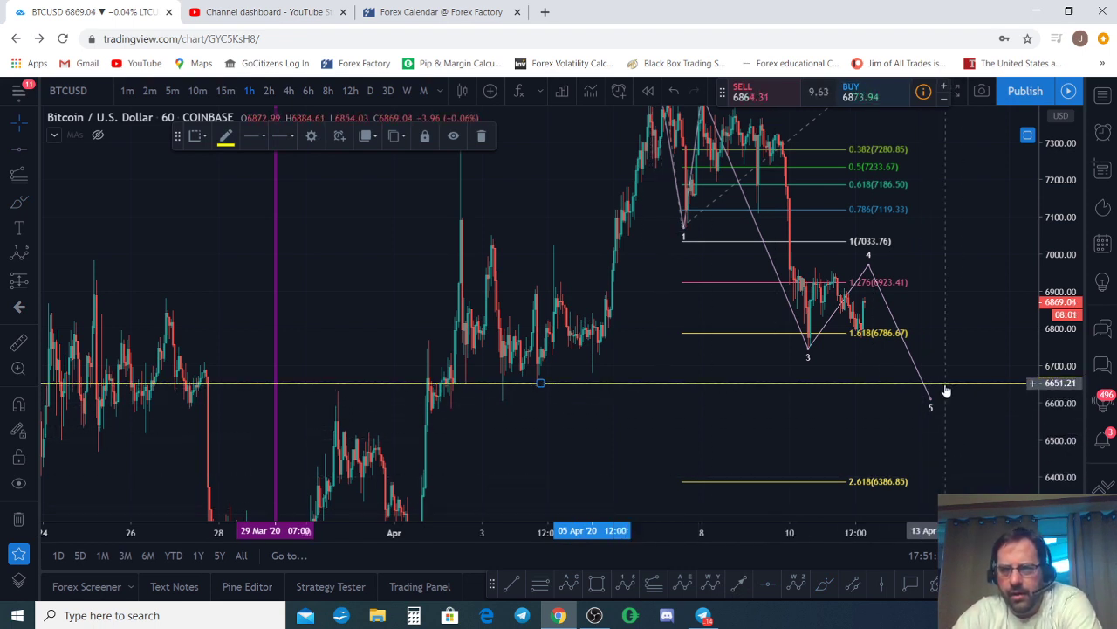
pyautogui.moveTo(946, 392); pyautogui.dragTo(943, 398)
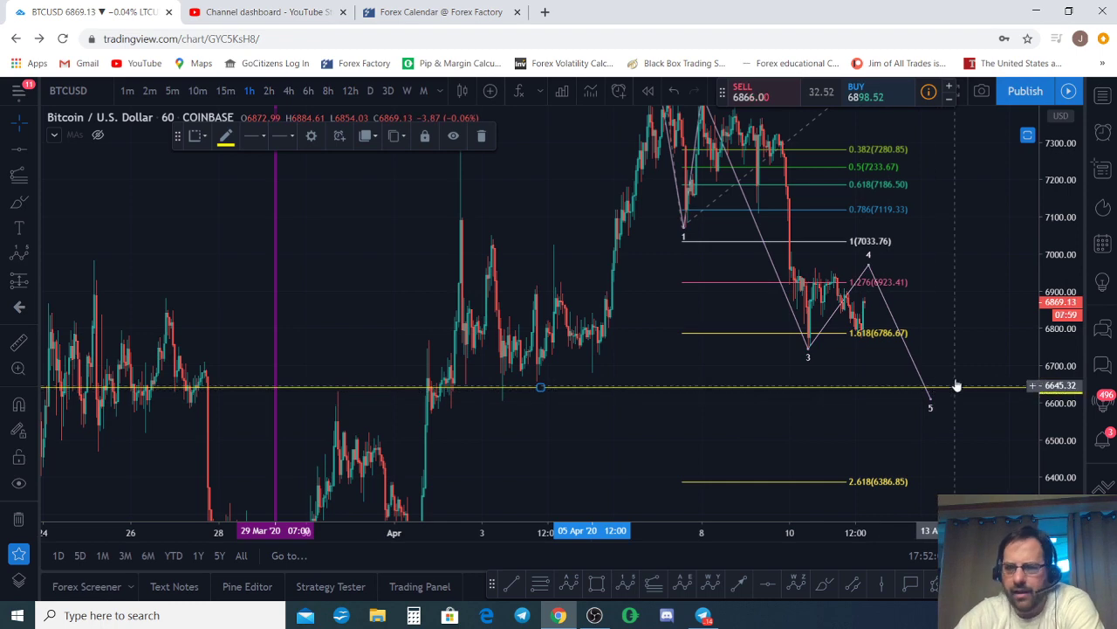
# Delete the five-point Elliott impulse wave from the April decline.
pyautogui.moveTo(1073, 175); pyautogui.dragTo(1075, 234)
pyautogui.moveTo(942, 202); pyautogui.dragTo(911, 312)
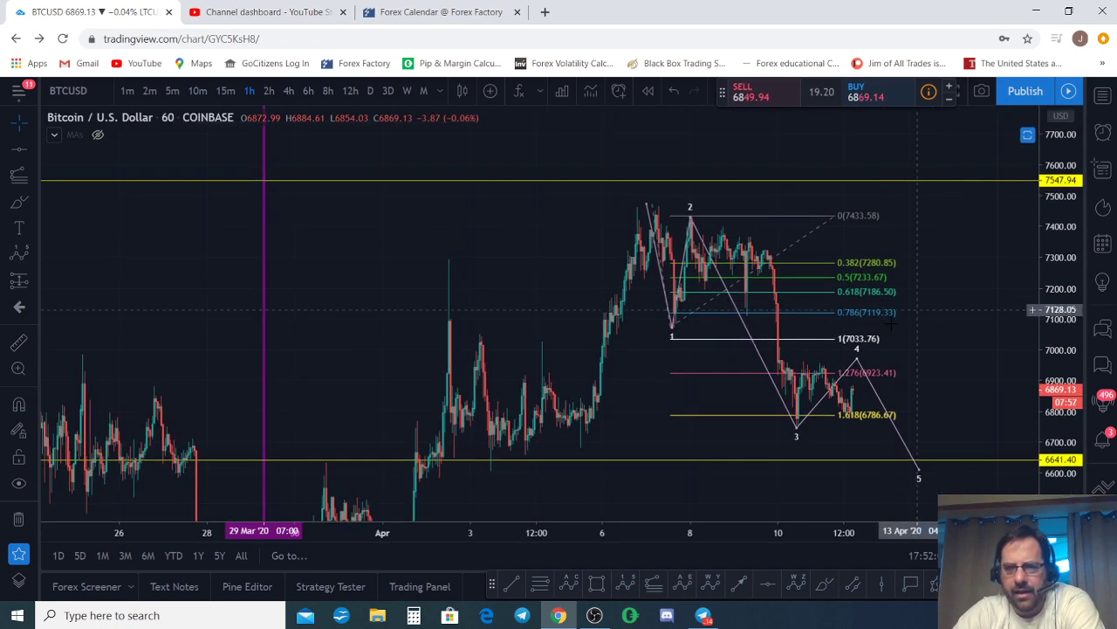
pyautogui.click(867, 378)
pyautogui.press('Delete')
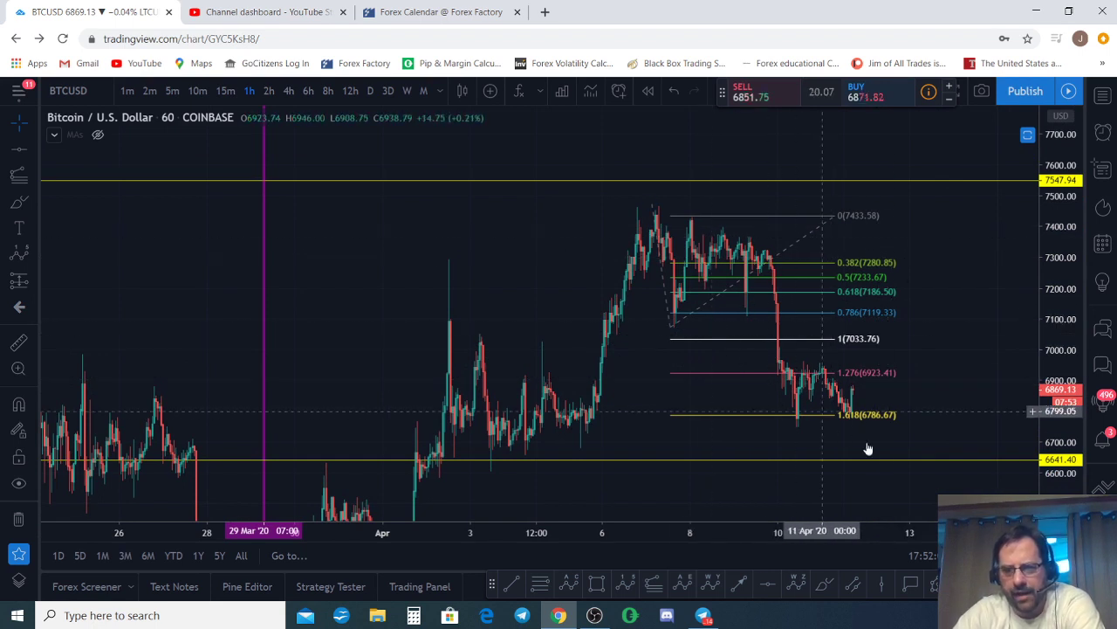
# Draw an Elliott ABC correction on the April decline from 7478.34 through 7075.98 and 7433.37 to the 10 April low.
pyautogui.click(653, 206)
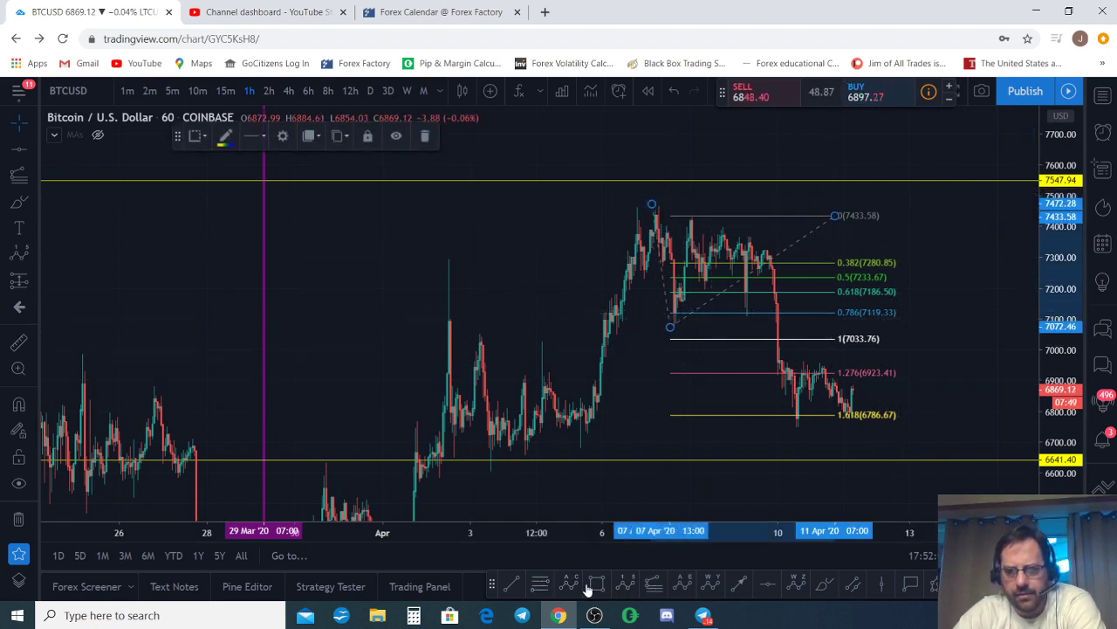
pyautogui.click(647, 199)
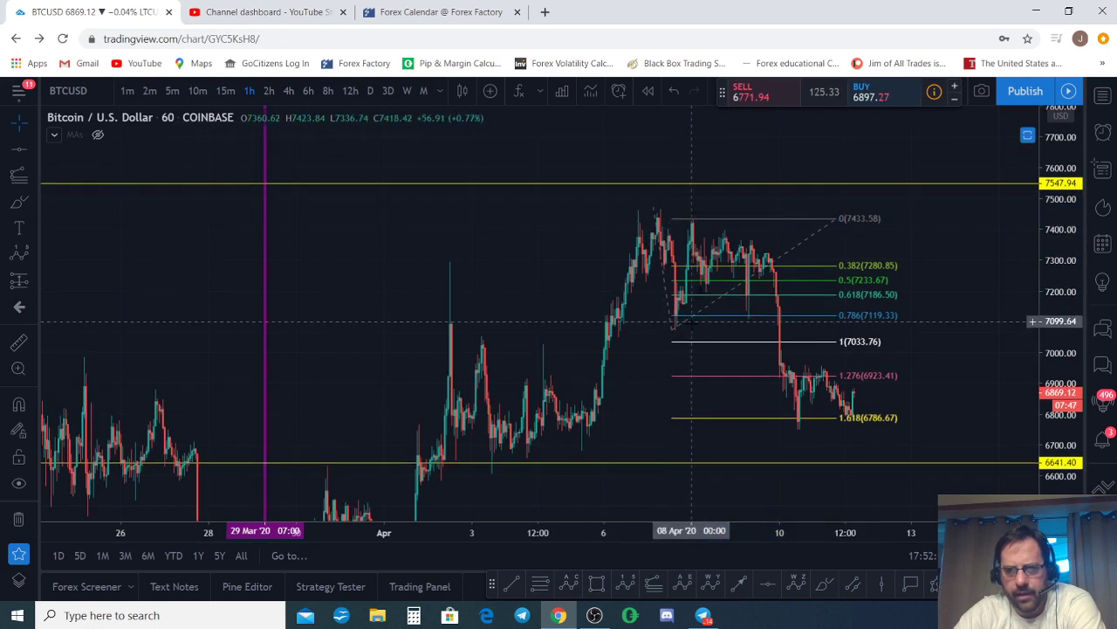
pyautogui.click(569, 585)
pyautogui.click(640, 209)
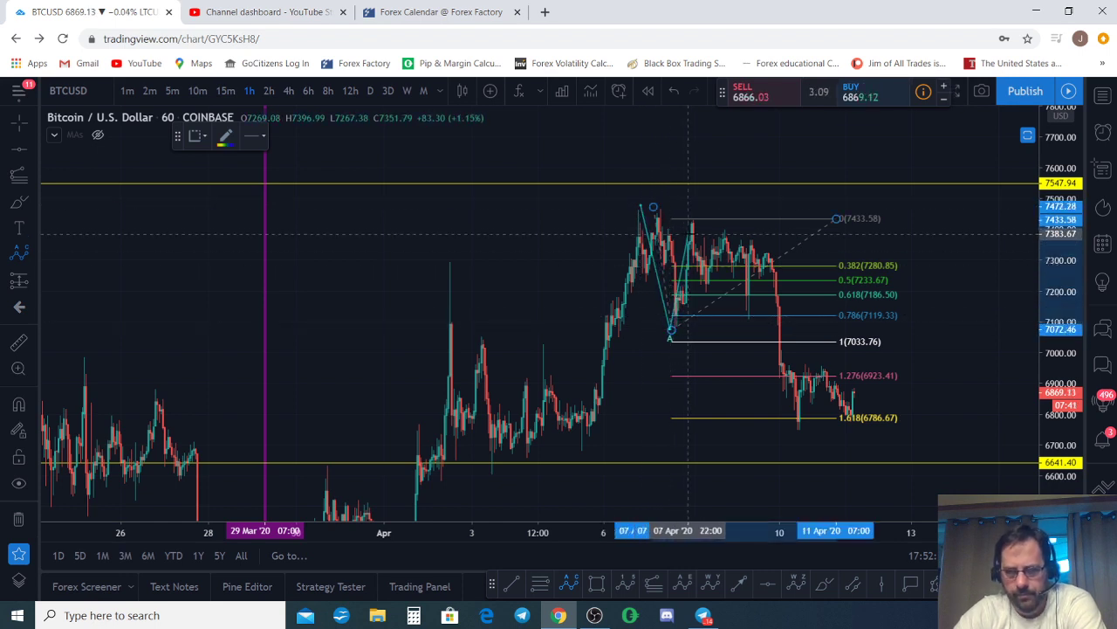
pyautogui.click(694, 218)
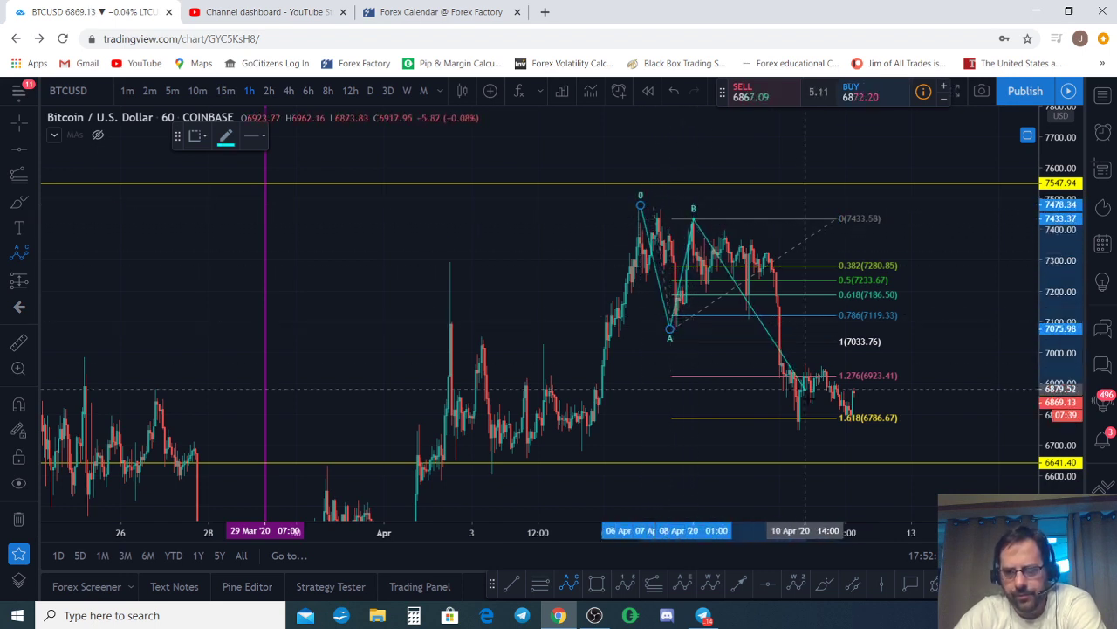
pyautogui.click(796, 430)
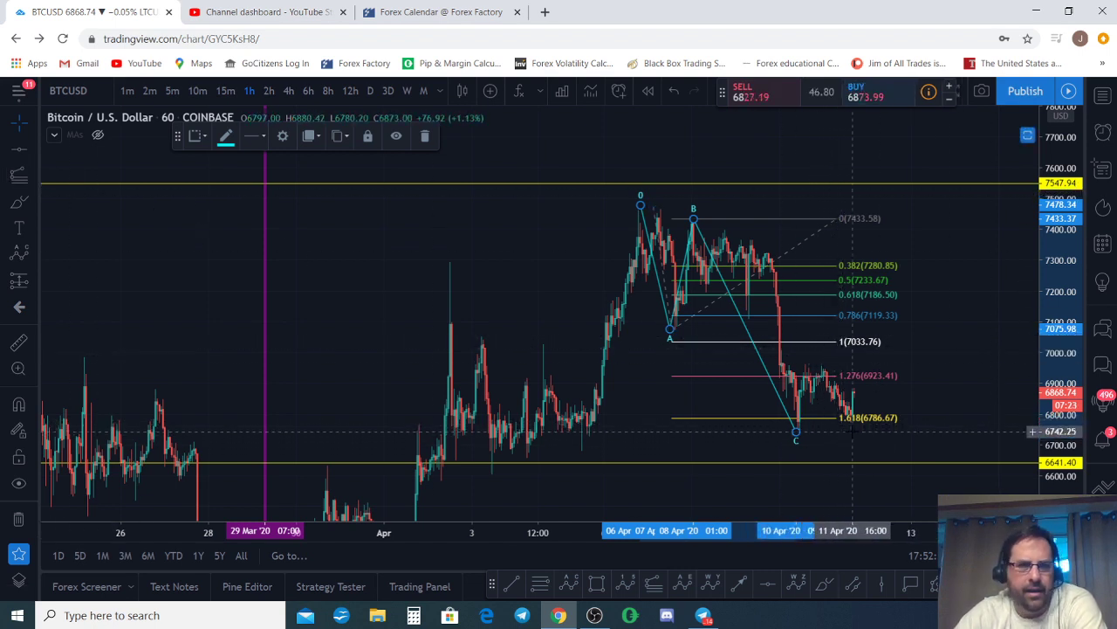
# Delete the Fibonacci extension and the ABC correction wave from the April decline.
pyautogui.moveTo(833, 223); pyautogui.dragTo(838, 222)
pyautogui.click(838, 219)
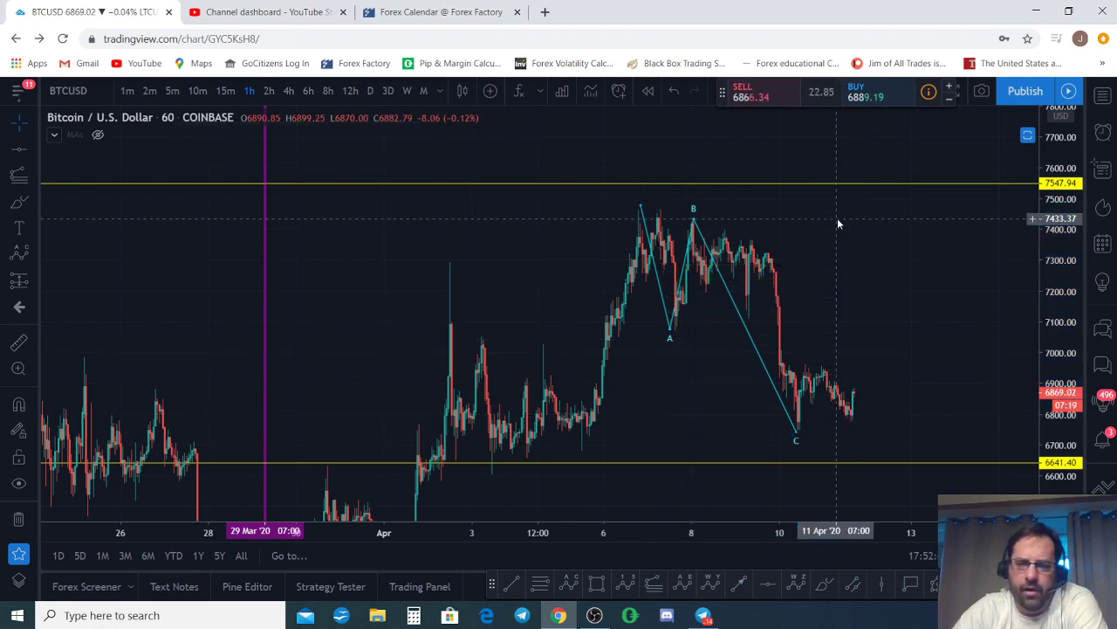
pyautogui.moveTo(862, 393); pyautogui.dragTo(813, 367)
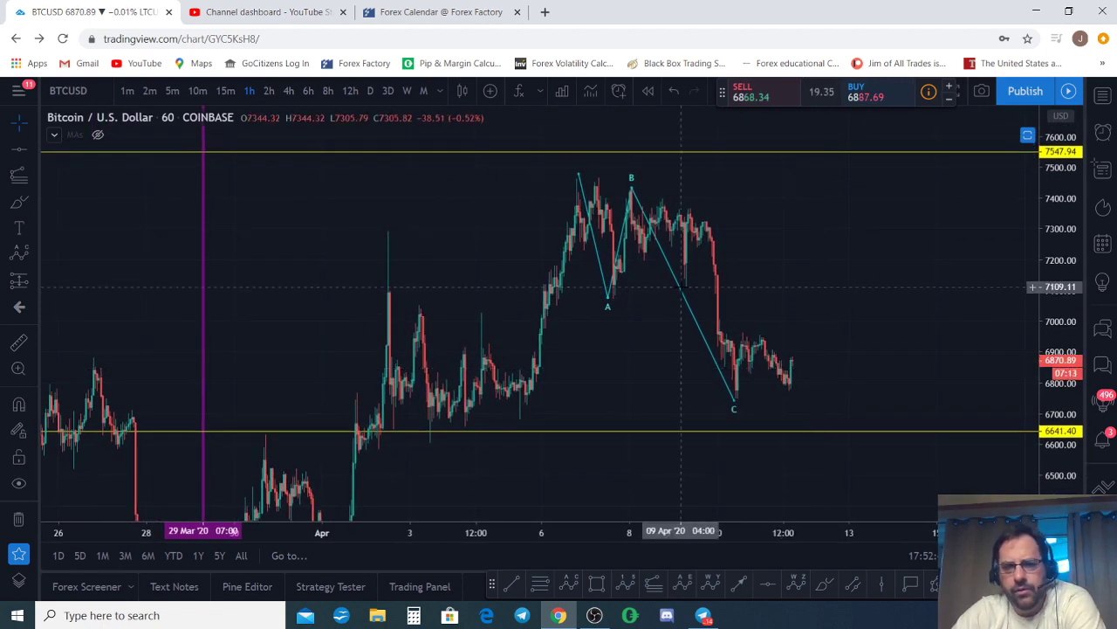
pyautogui.click(680, 289)
pyautogui.press('Delete')
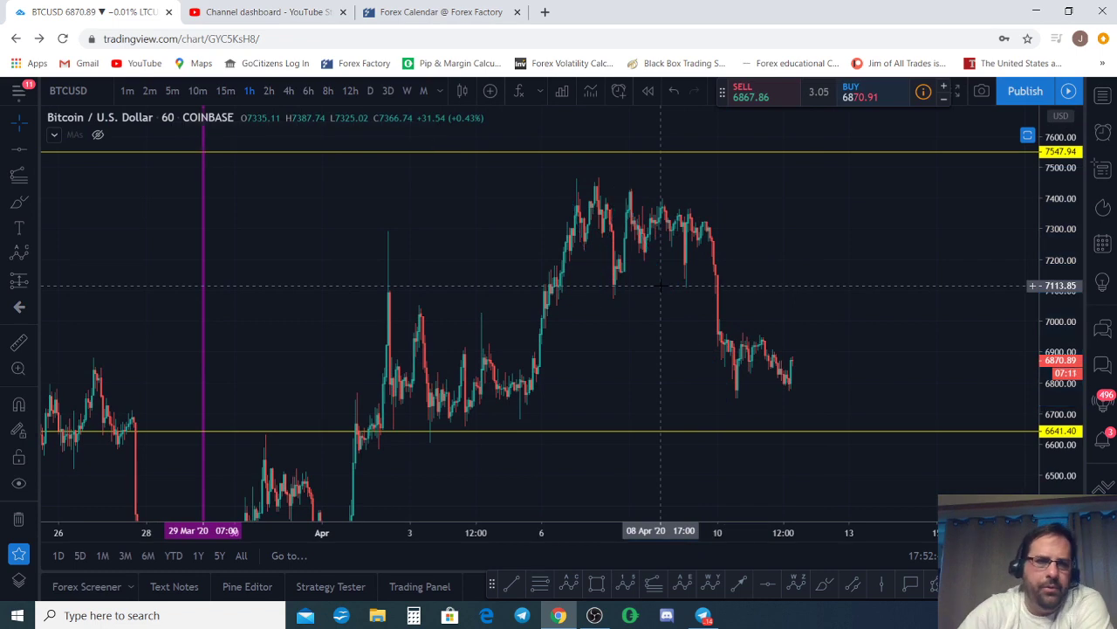
# Switch the chart to the 2-hour interval.
pyautogui.scroll(-3, 969, 205)
pyautogui.moveTo(1070, 209); pyautogui.dragTo(1081, 375)
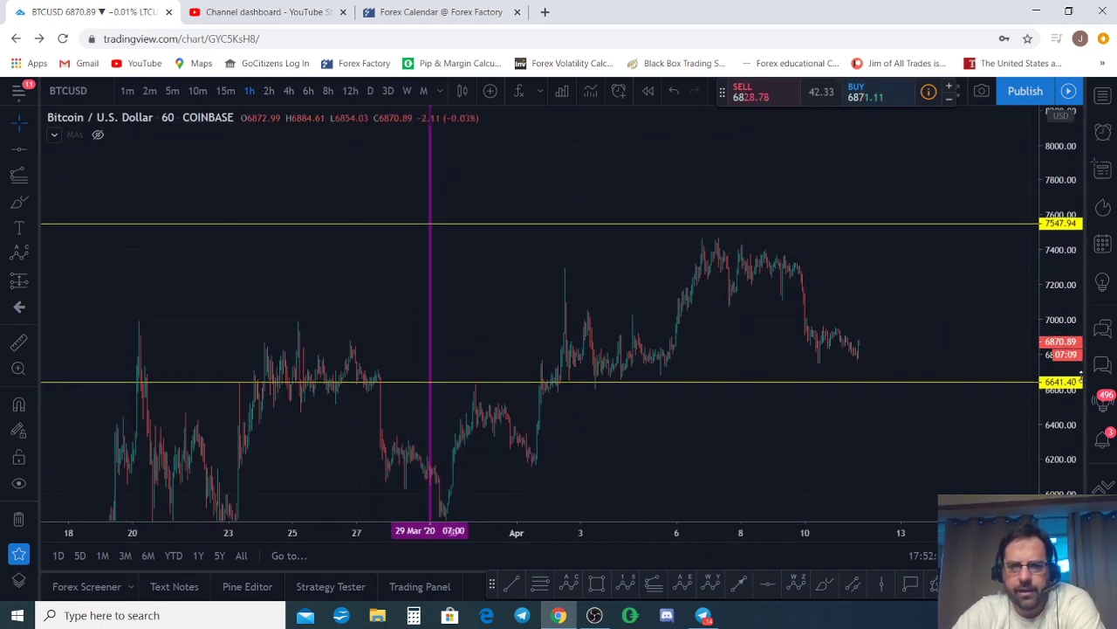
pyautogui.scroll(4, 1081, 377)
pyautogui.click(270, 91)
# Brush the rally from the end-of-March low to the 2 April high and the correction down to the 6641.40 line.
pyautogui.moveTo(721, 399); pyautogui.dragTo(838, 289)
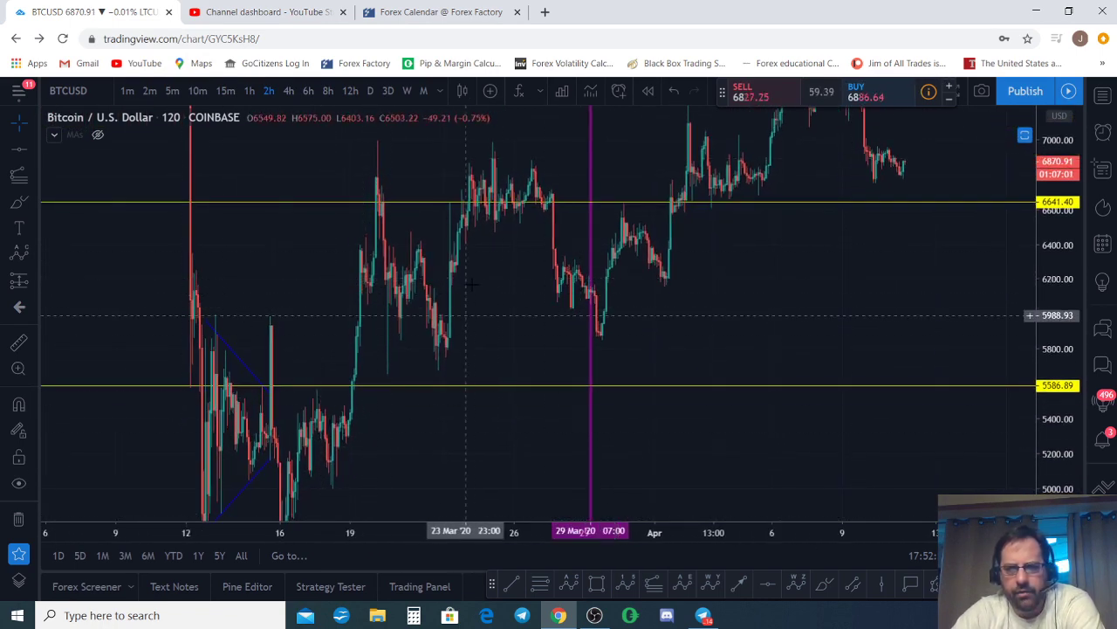
pyautogui.moveTo(790, 314); pyautogui.dragTo(574, 469)
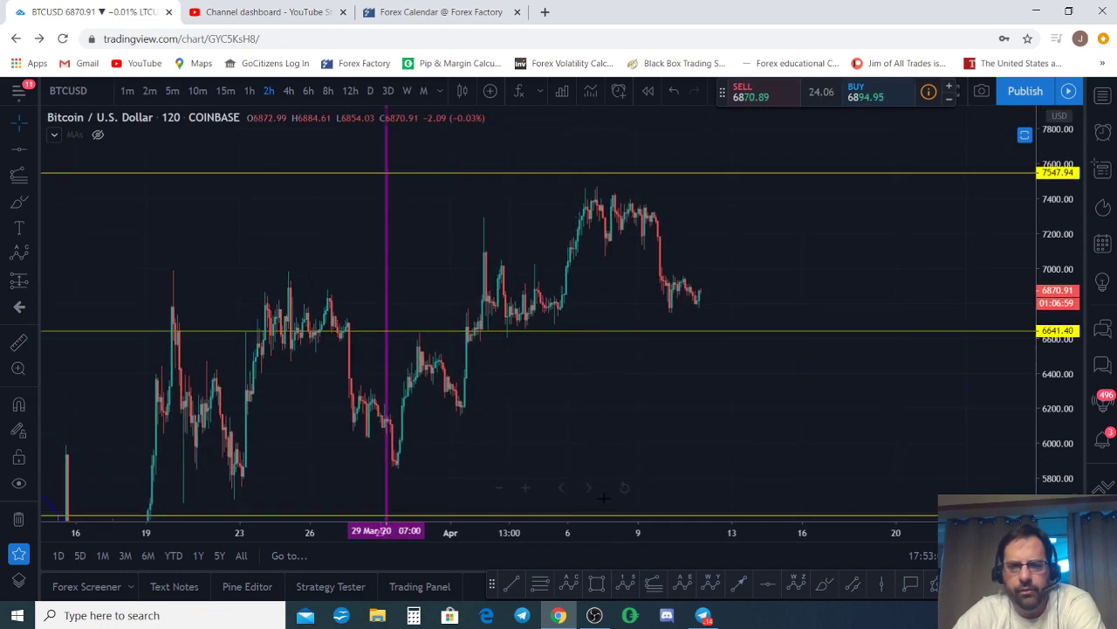
pyautogui.click(825, 584)
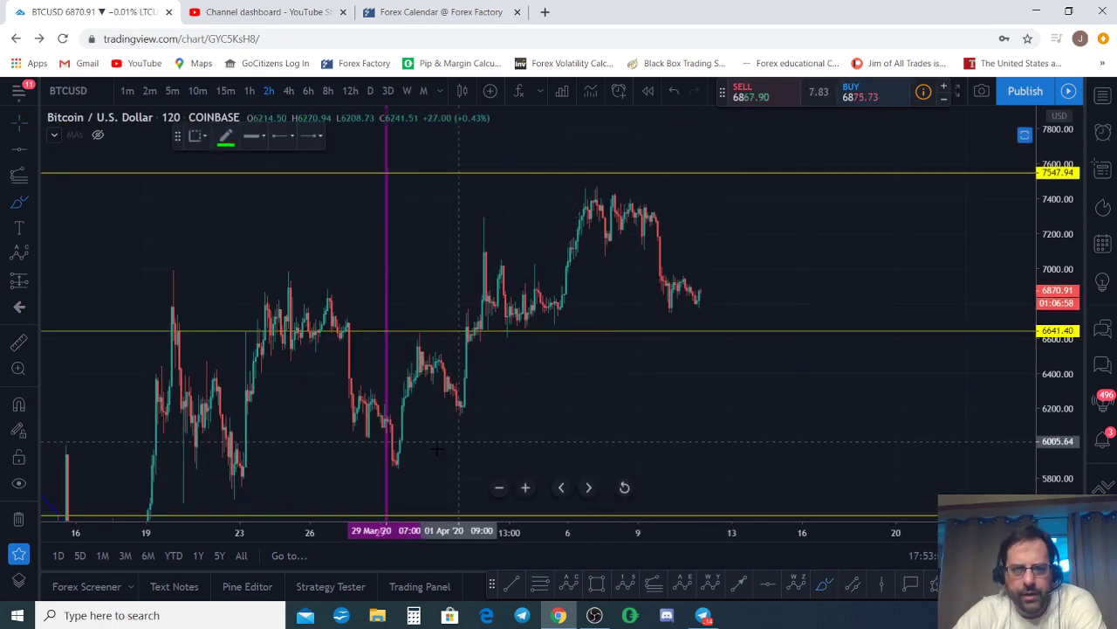
pyautogui.moveTo(398, 447)
pyautogui.mouseDown()
pyautogui.moveTo(486, 211)
pyautogui.moveTo(710, 329)
pyautogui.moveTo(514, 382)
pyautogui.moveTo(486, 431)
pyautogui.mouseUp()
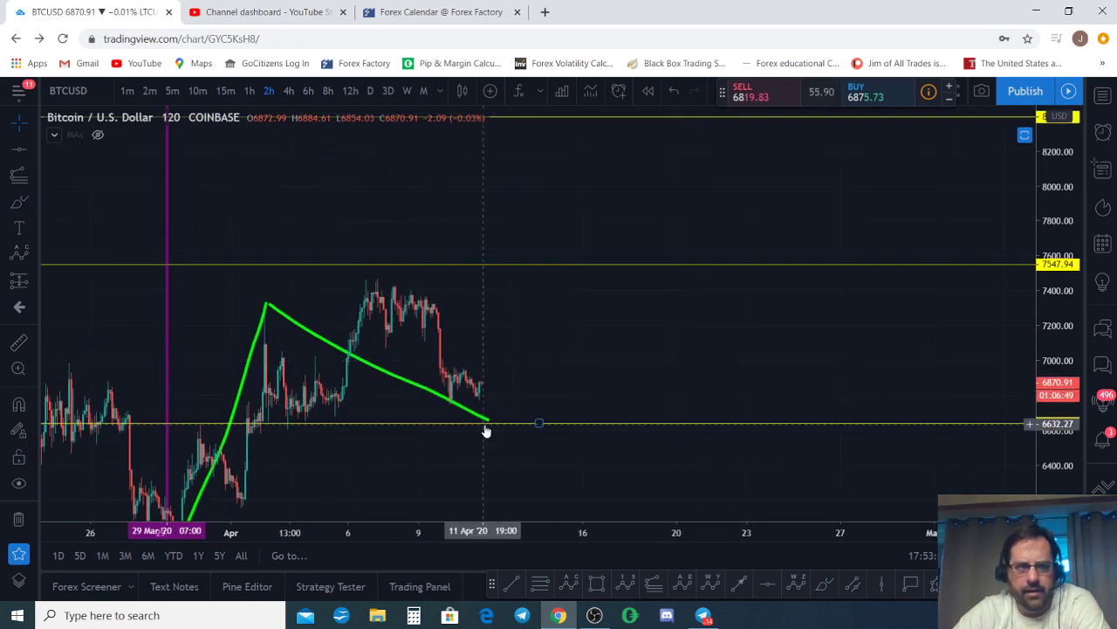
pyautogui.click(486, 431)
# Brush a projected rally from just above the 6641.40 line to about 8100, plus an alternative path with a pullback, and undo the alternative.
pyautogui.click(824, 583)
pyautogui.moveTo(492, 411); pyautogui.dragTo(610, 170)
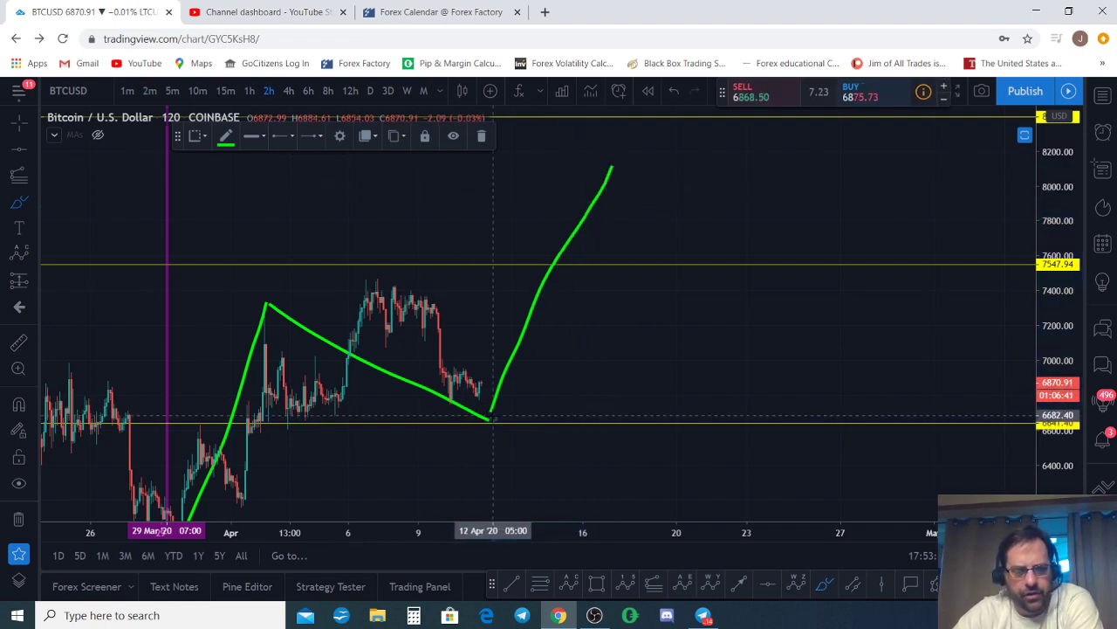
pyautogui.moveTo(546, 281)
pyautogui.mouseDown()
pyautogui.moveTo(581, 304)
pyautogui.moveTo(677, 153)
pyautogui.mouseUp()
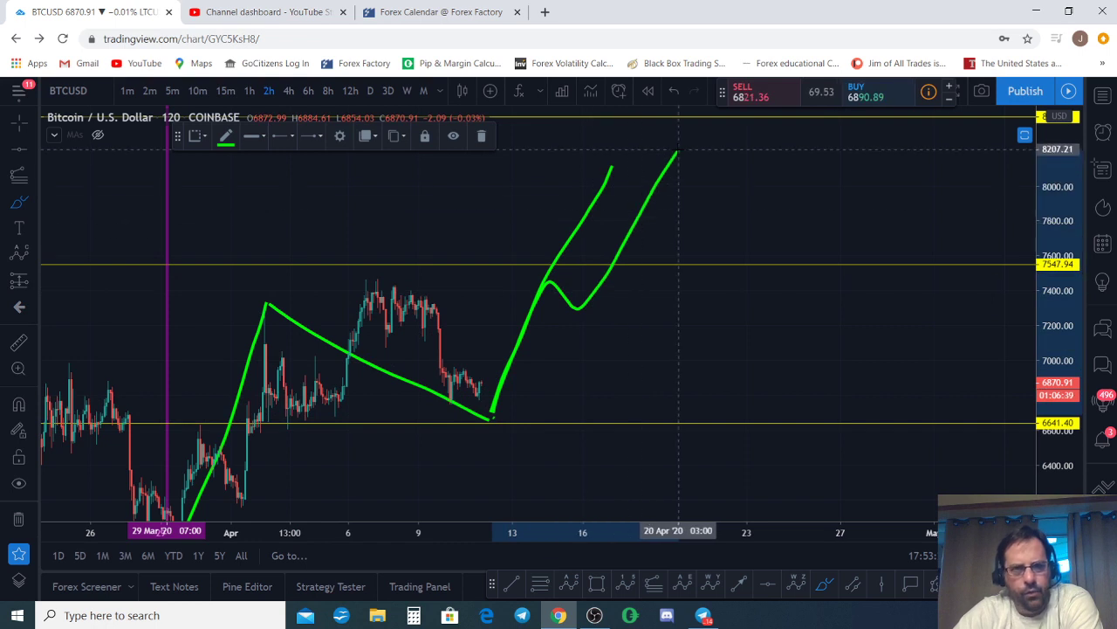
pyautogui.hotkey('ctrl', 'z')
pyautogui.scroll(-3, 536, 349)
pyautogui.moveTo(1073, 193); pyautogui.dragTo(1091, 299)
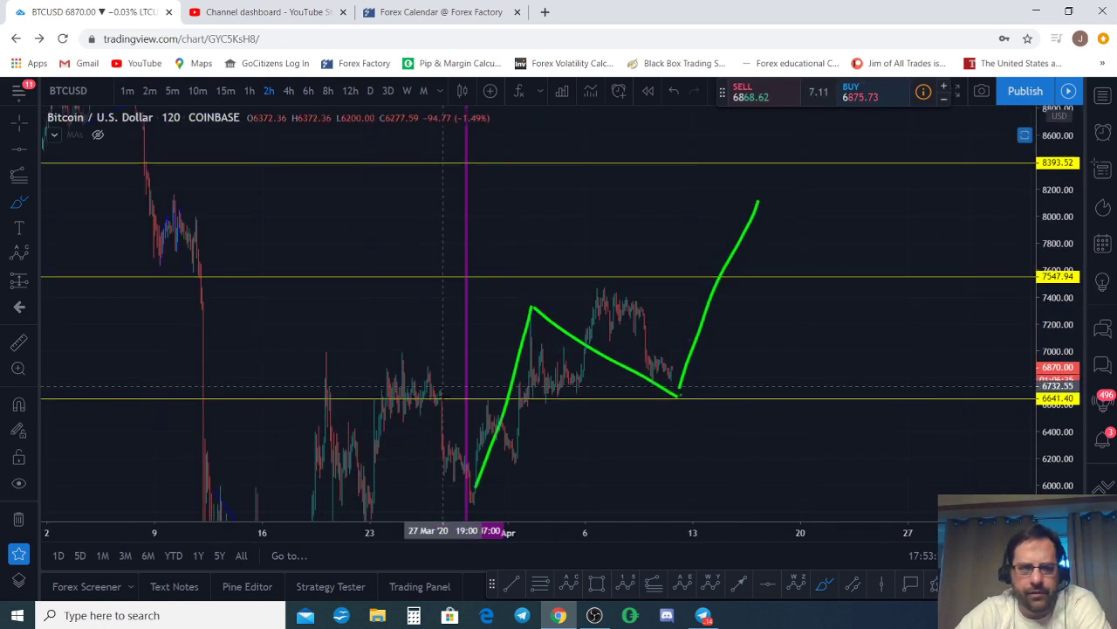
pyautogui.moveTo(1059, 218); pyautogui.dragTo(1059, 228)
pyautogui.scroll(2, 530, 451)
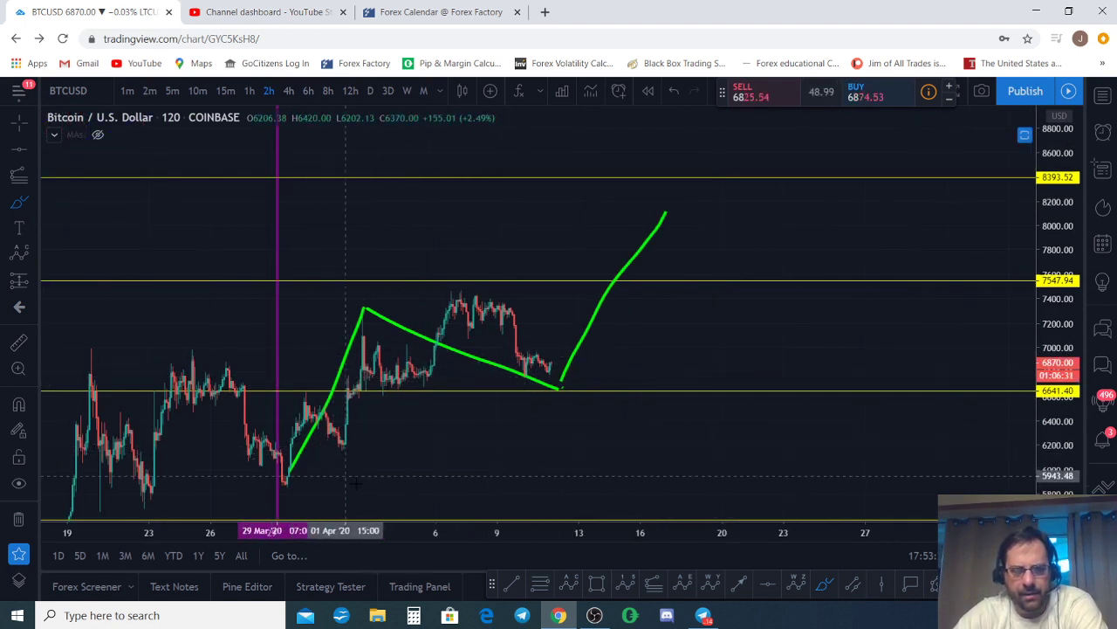
# Brush a zigzag alternative from the 29 March low to about 8215 and sample wave patterns in the empty area after price, and undo them.
pyautogui.moveTo(280, 476)
pyautogui.mouseDown()
pyautogui.moveTo(293, 410)
pyautogui.moveTo(335, 441)
pyautogui.moveTo(359, 309)
pyautogui.moveTo(391, 366)
pyautogui.moveTo(442, 329)
pyautogui.moveTo(514, 330)
pyautogui.moveTo(552, 371)
pyautogui.moveTo(595, 295)
pyautogui.moveTo(650, 303)
pyautogui.moveTo(706, 200)
pyautogui.mouseUp()
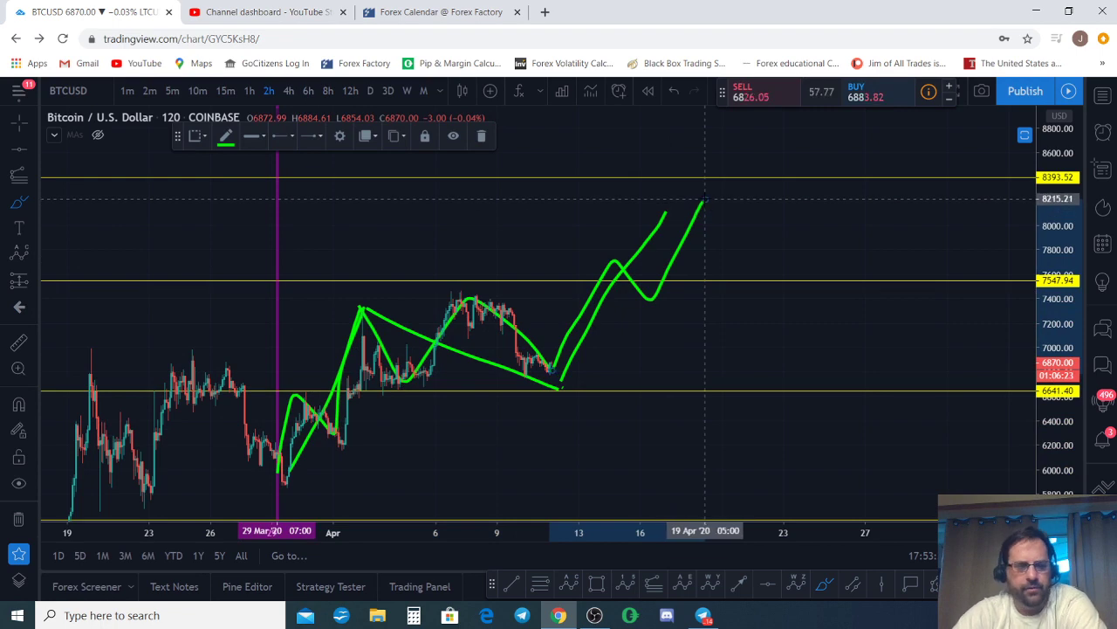
pyautogui.hotkey('ctrl', 'z')
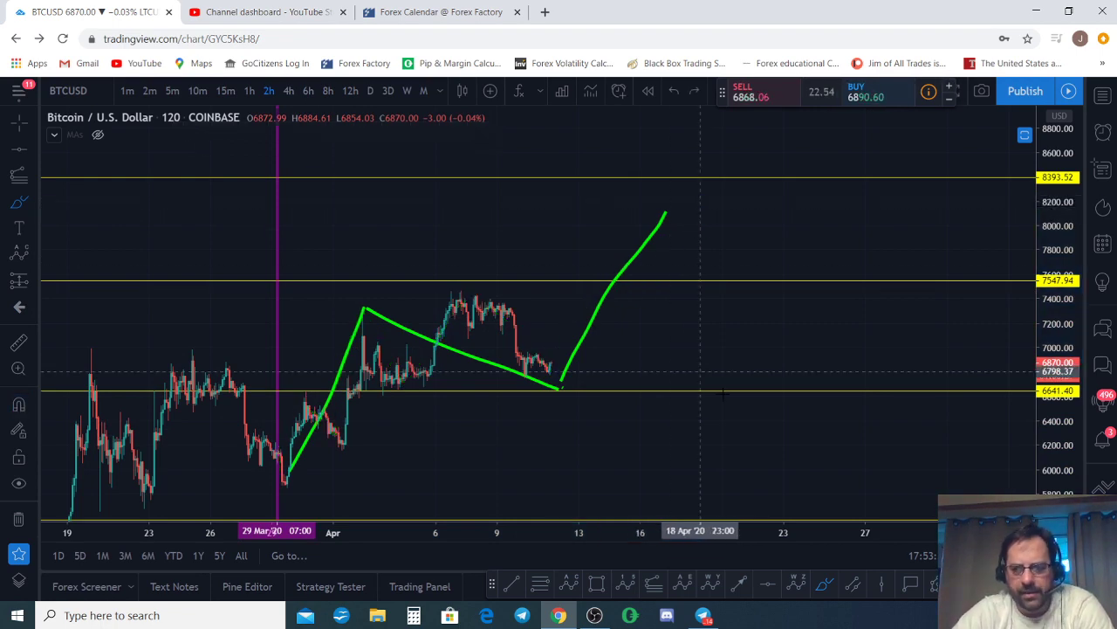
pyautogui.moveTo(677, 480)
pyautogui.mouseDown()
pyautogui.moveTo(683, 439)
pyautogui.moveTo(772, 404)
pyautogui.moveTo(834, 328)
pyautogui.moveTo(894, 403)
pyautogui.moveTo(917, 367)
pyautogui.mouseUp()
pyautogui.moveTo(947, 446)
pyautogui.mouseDown()
pyautogui.moveTo(1004, 336)
pyautogui.moveTo(1021, 173)
pyautogui.mouseUp()
pyautogui.moveTo(697, 445)
pyautogui.mouseDown()
pyautogui.moveTo(718, 362)
pyautogui.moveTo(816, 403)
pyautogui.moveTo(951, 377)
pyautogui.moveTo(1004, 214)
pyautogui.mouseUp()
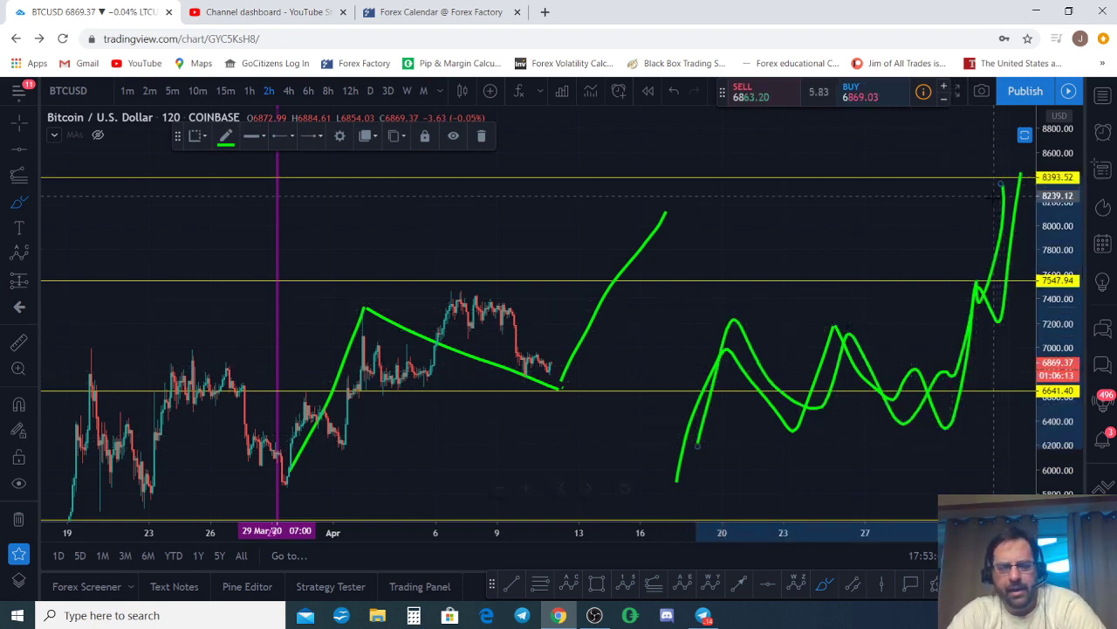
pyautogui.hotkey('ctrl', 'z')
pyautogui.hotkey('ctrl', 'z')
pyautogui.hotkey('ctrl', 'z')
# Brush a sample five-wave path after price with a correction down to the 6641.40 line and a renewed rally, and undo it.
pyautogui.moveTo(644, 449)
pyautogui.mouseDown()
pyautogui.moveTo(725, 285)
pyautogui.moveTo(790, 314)
pyautogui.moveTo(828, 220)
pyautogui.moveTo(858, 310)
pyautogui.moveTo(935, 344)
pyautogui.moveTo(986, 285)
pyautogui.mouseUp()
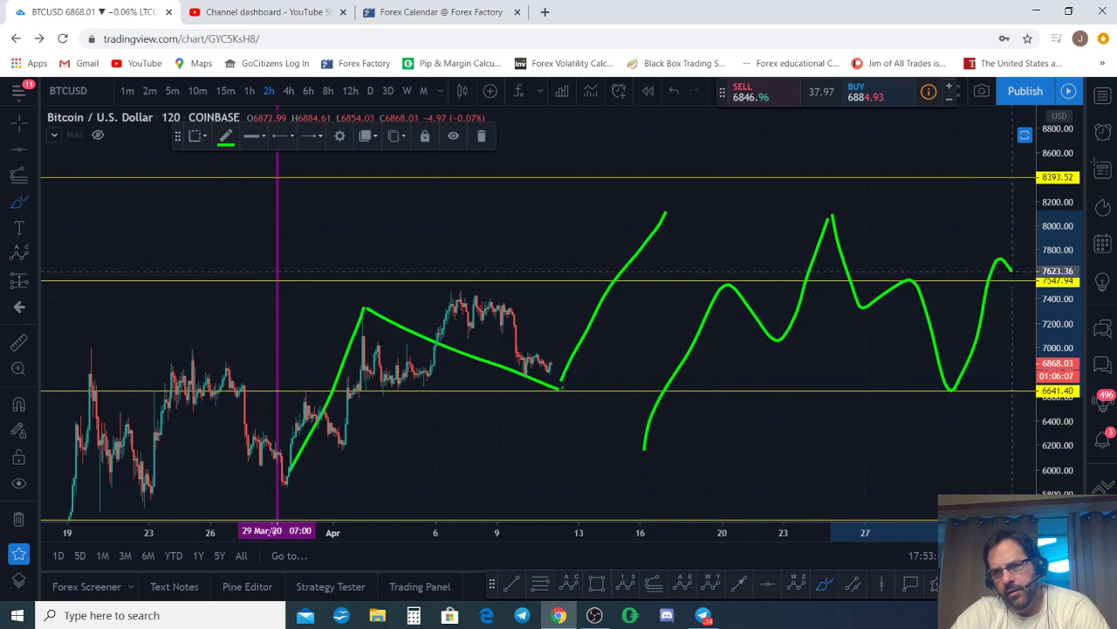
pyautogui.moveTo(1042, 213); pyautogui.dragTo(1043, 209)
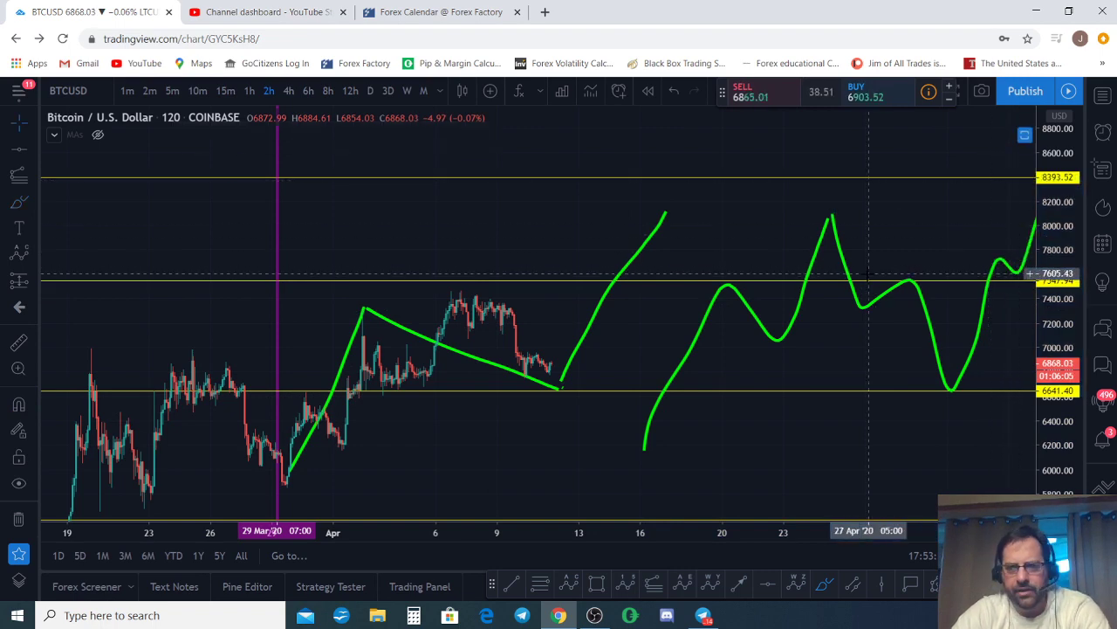
pyautogui.moveTo(862, 273); pyautogui.dragTo(595, 278)
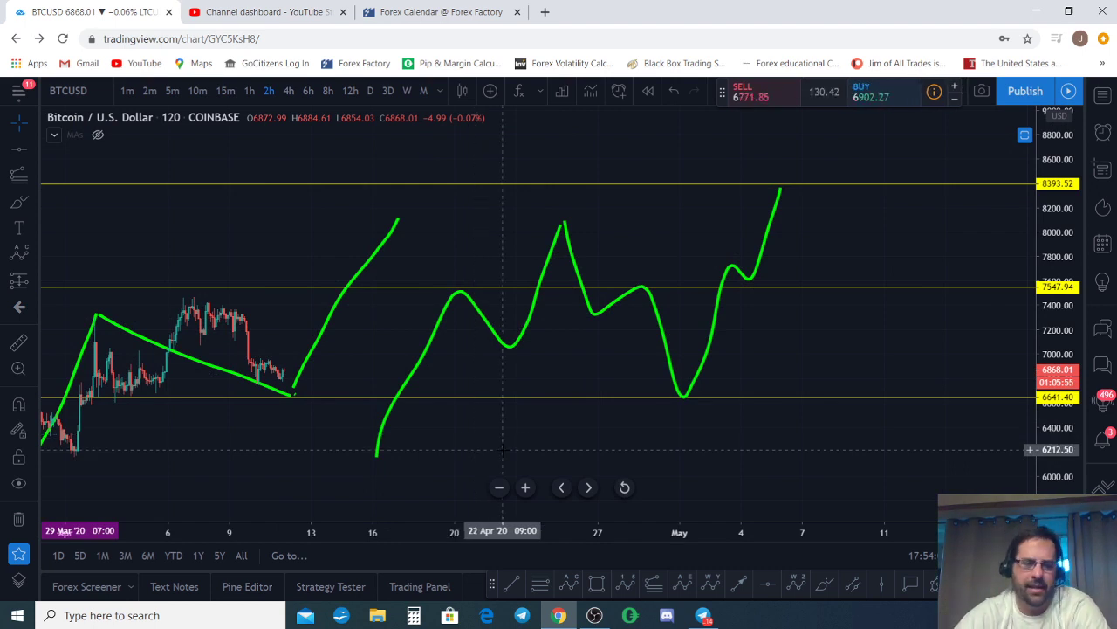
pyautogui.hotkey('ctrl', 'z')
pyautogui.hotkey('ctrl', 'z')
pyautogui.hotkey('ctrl', 'z')
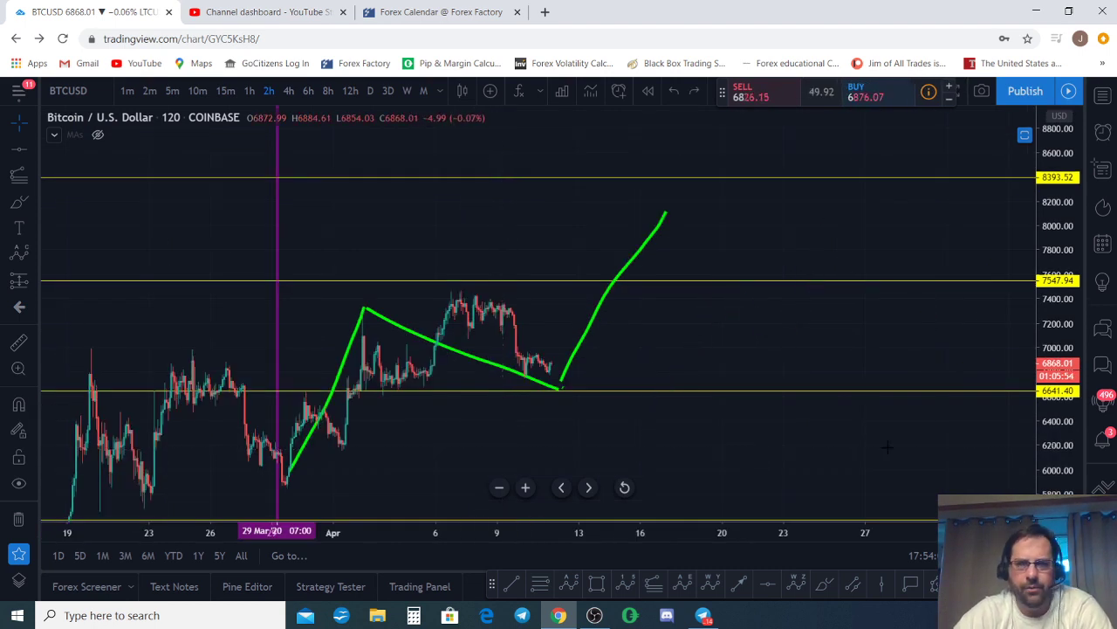
# Delete the brushed correction, the projected rally and the brushed rally from the end-of-March low.
pyautogui.moveTo(1050, 207); pyautogui.dragTo(1052, 264)
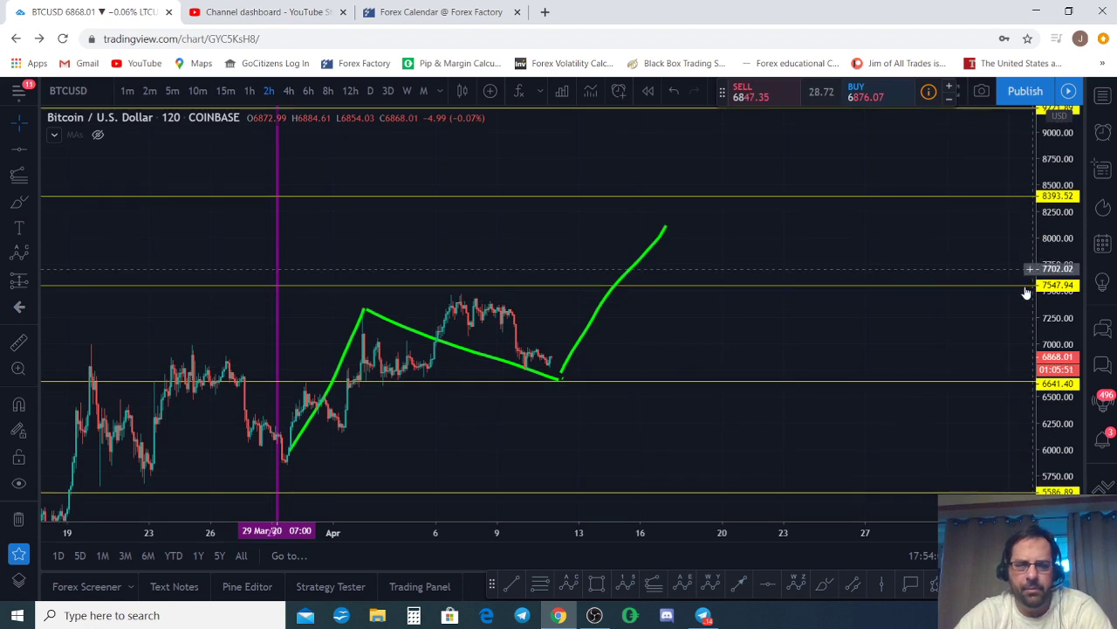
pyautogui.scroll(-3, 1028, 292)
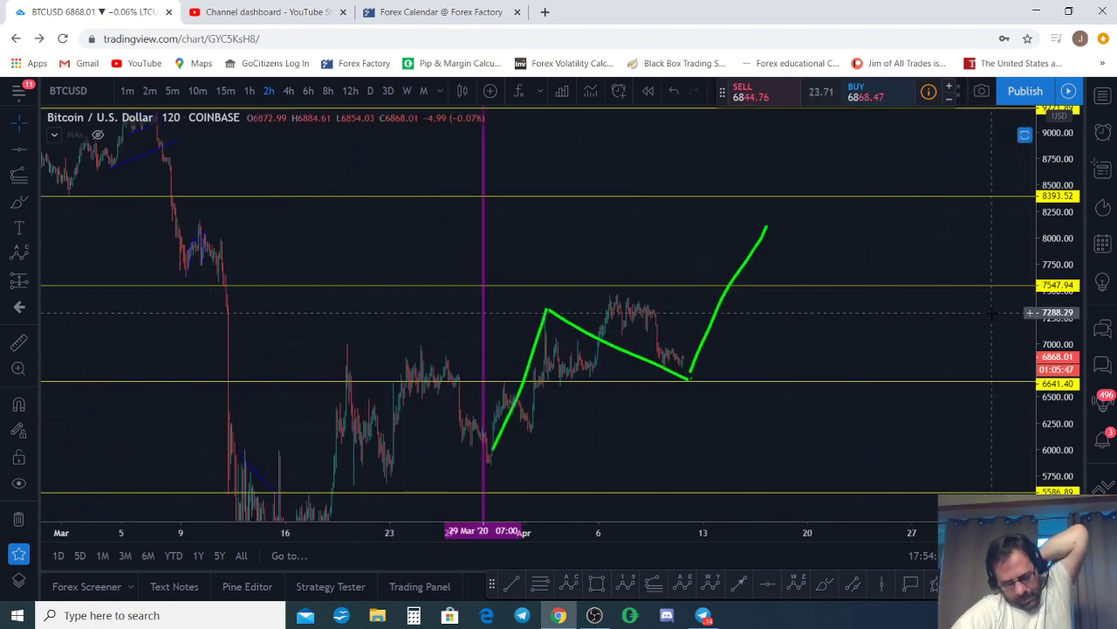
pyautogui.click(675, 382)
pyautogui.press('Delete')
pyautogui.click(718, 309)
pyautogui.press('Delete')
pyautogui.click(543, 325)
pyautogui.press('Delete')
# Brush the steep rally from the 1 April low near 6200 to about 7250, and delete the stroke.
pyautogui.scroll(3, 709, 298)
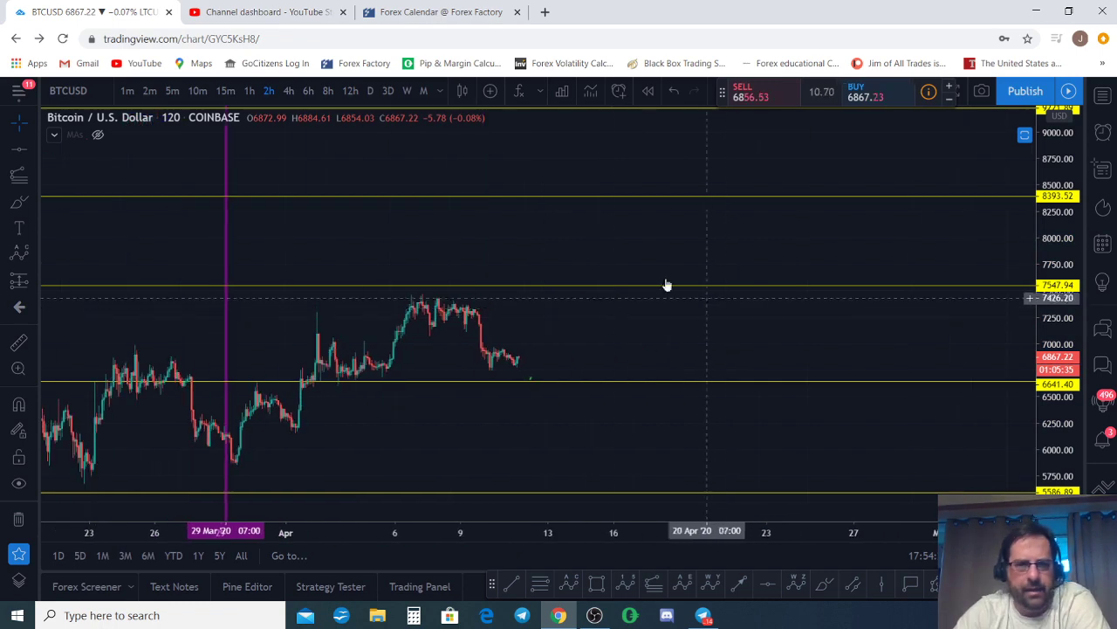
pyautogui.moveTo(581, 259); pyautogui.dragTo(815, 262)
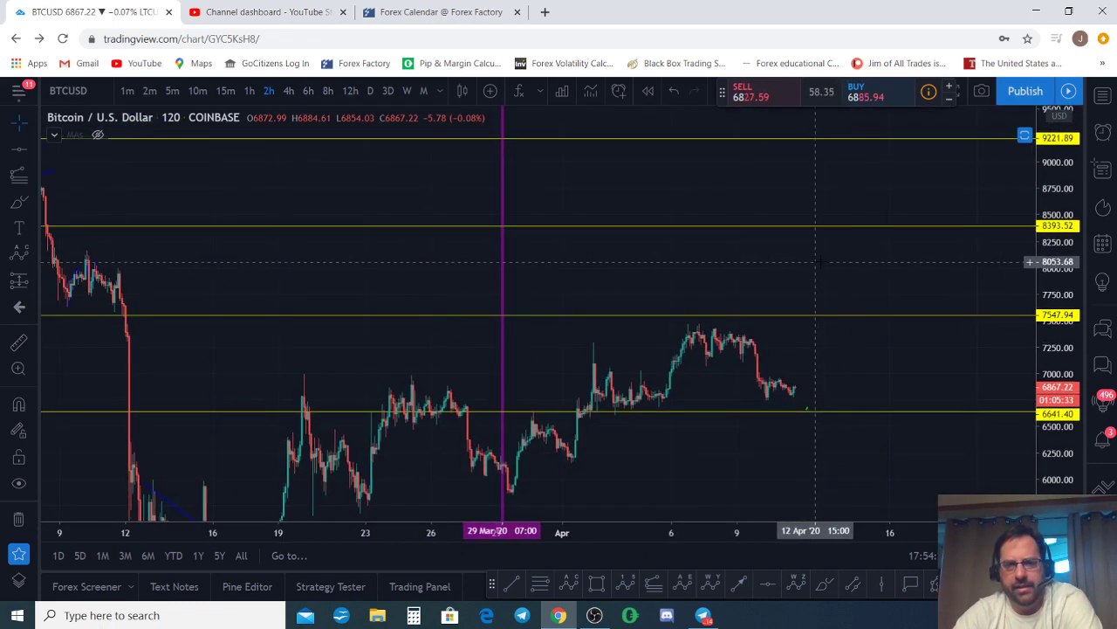
pyautogui.moveTo(1071, 334)
pyautogui.mouseDown()
pyautogui.moveTo(1068, 349)
pyautogui.moveTo(1056, 345)
pyautogui.mouseUp()
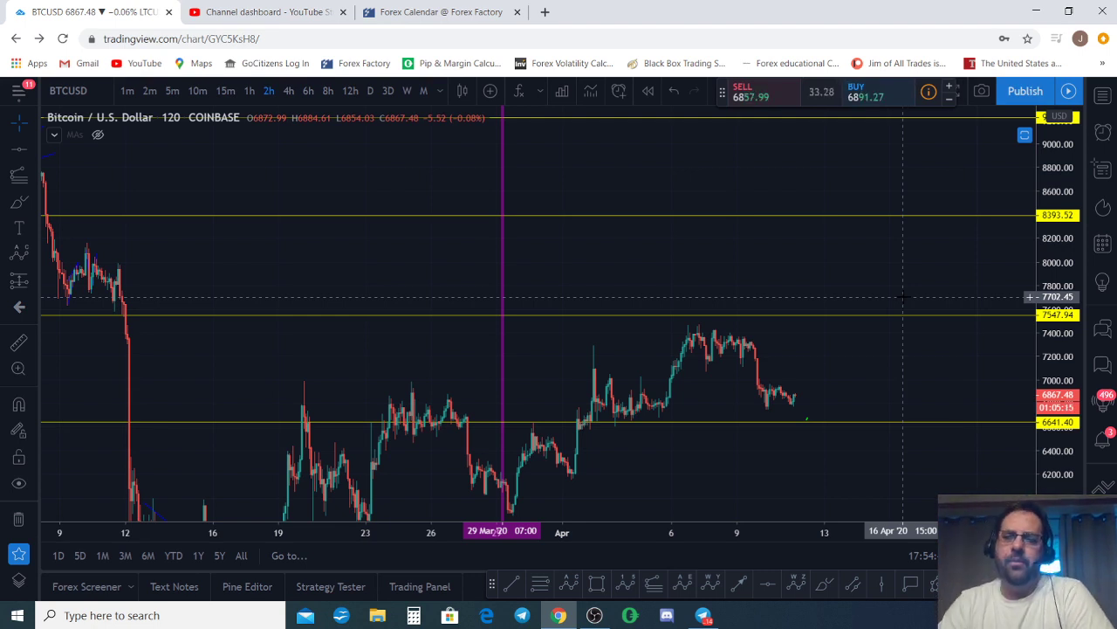
pyautogui.moveTo(1055, 435); pyautogui.dragTo(1055, 352)
pyautogui.moveTo(929, 319); pyautogui.dragTo(935, 128)
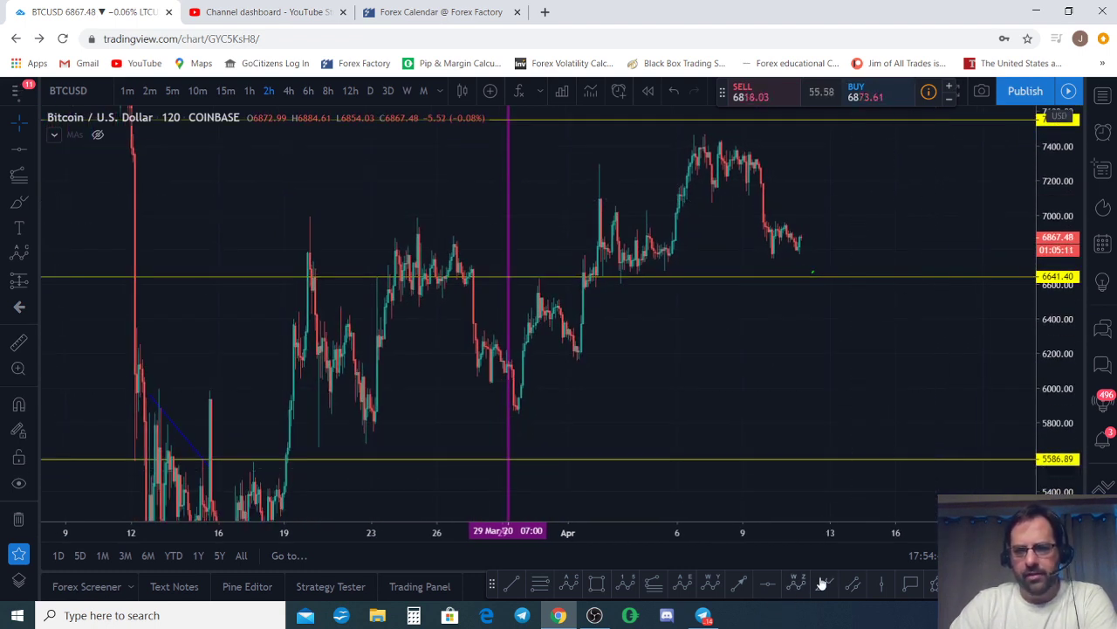
pyautogui.click(821, 585)
pyautogui.moveTo(577, 351); pyautogui.dragTo(600, 175)
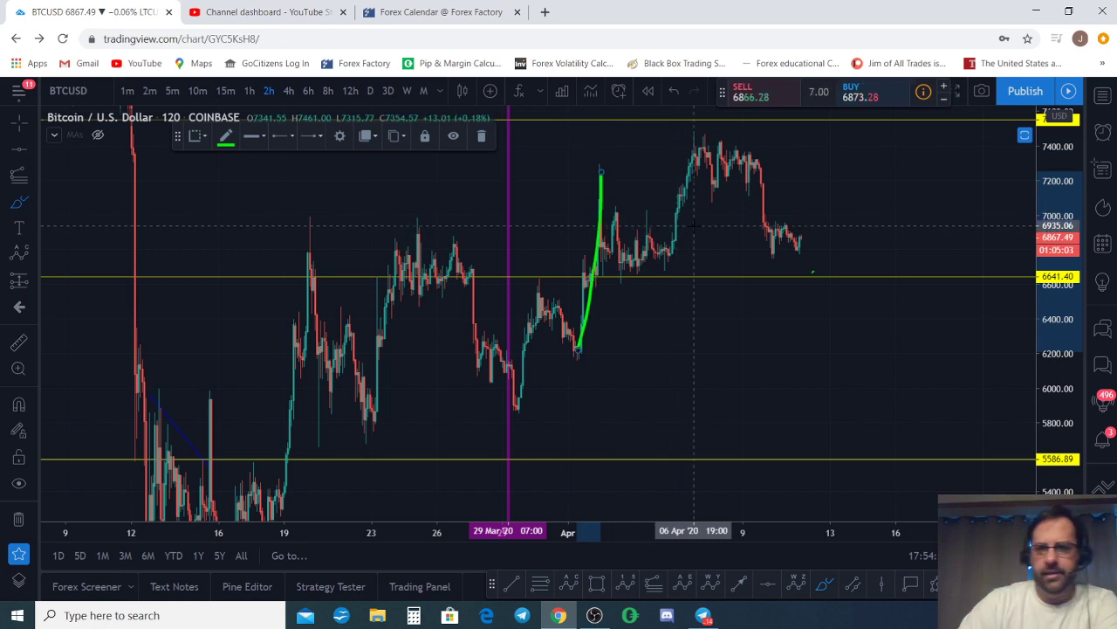
pyautogui.press('Delete')
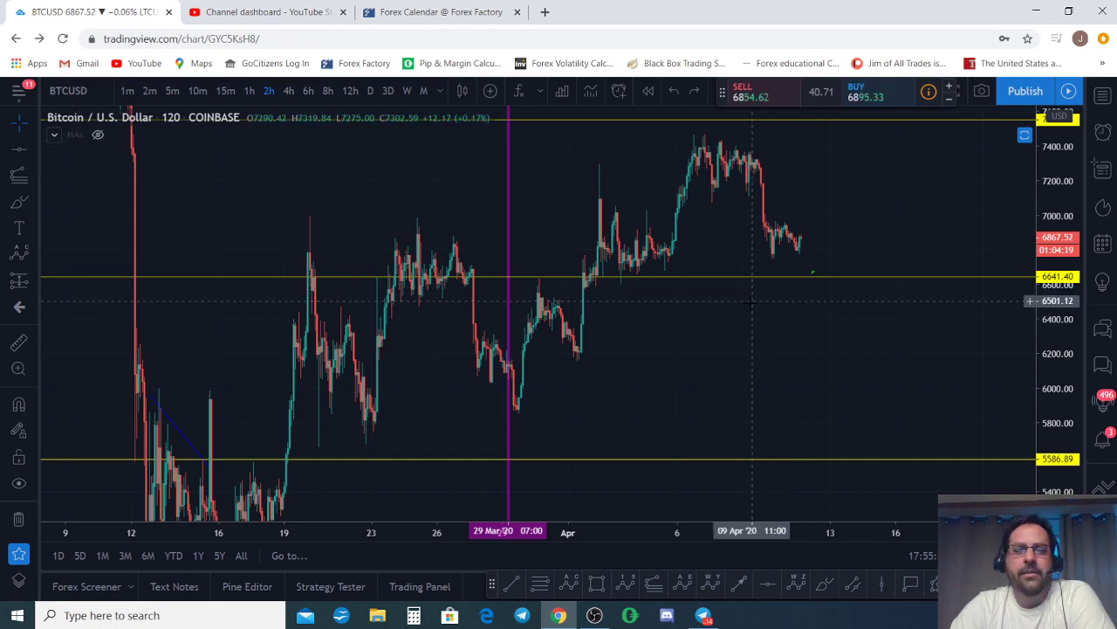
# Brush the price swings from the 29 March low through the early-April highs to the 10 April low at about 6770, and undo the strokes.
pyautogui.moveTo(713, 347); pyautogui.dragTo(694, 396)
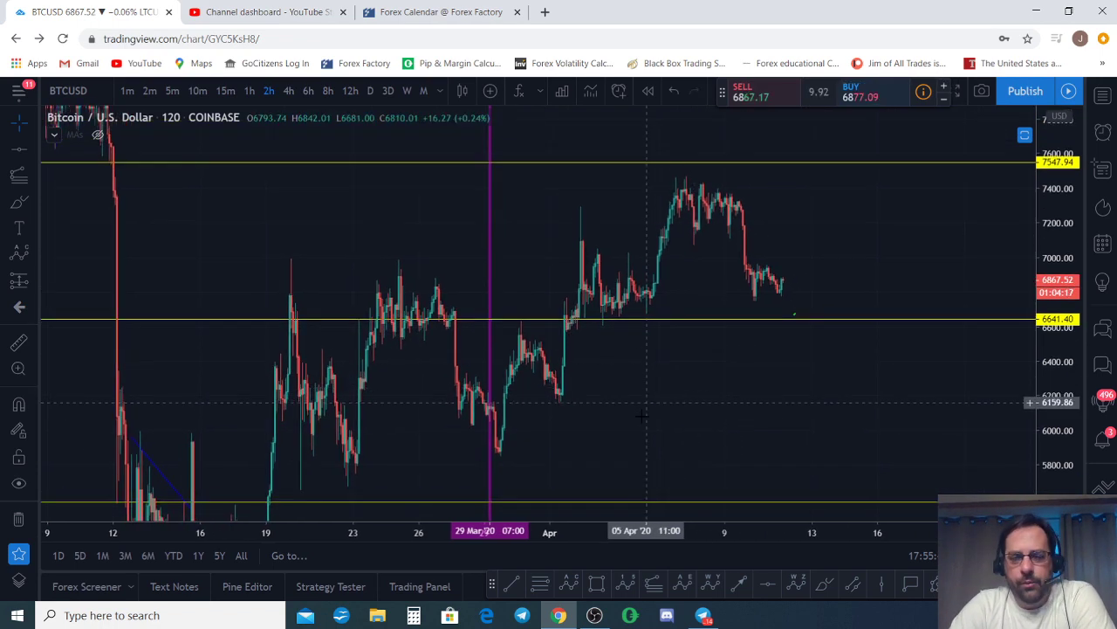
pyautogui.click(822, 583)
pyautogui.moveTo(502, 428)
pyautogui.mouseDown()
pyautogui.moveTo(520, 340)
pyautogui.moveTo(558, 349)
pyautogui.moveTo(579, 249)
pyautogui.moveTo(607, 270)
pyautogui.moveTo(633, 267)
pyautogui.moveTo(677, 192)
pyautogui.moveTo(759, 286)
pyautogui.mouseUp()
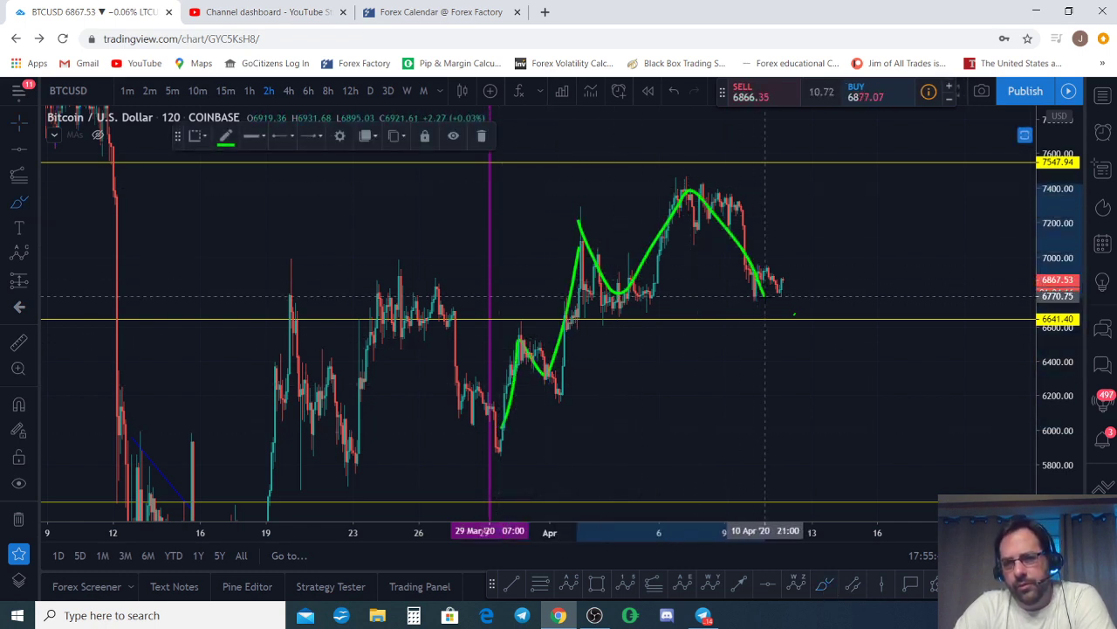
pyautogui.hotkey('ctrl', 'z')
pyautogui.hotkey('ctrl', 'z')
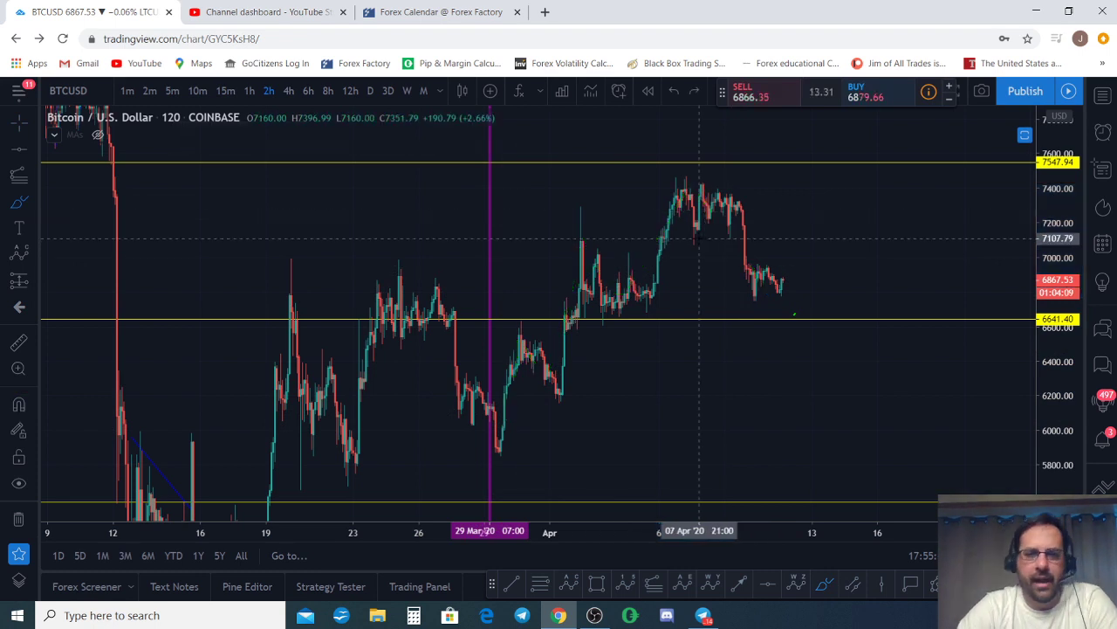
pyautogui.hotkey('ctrl', 'z')
# Brush the two early-April rallies and the decline from the 7 April high to about 6750, and undo the strokes.
pyautogui.moveTo(583, 345); pyautogui.dragTo(604, 175)
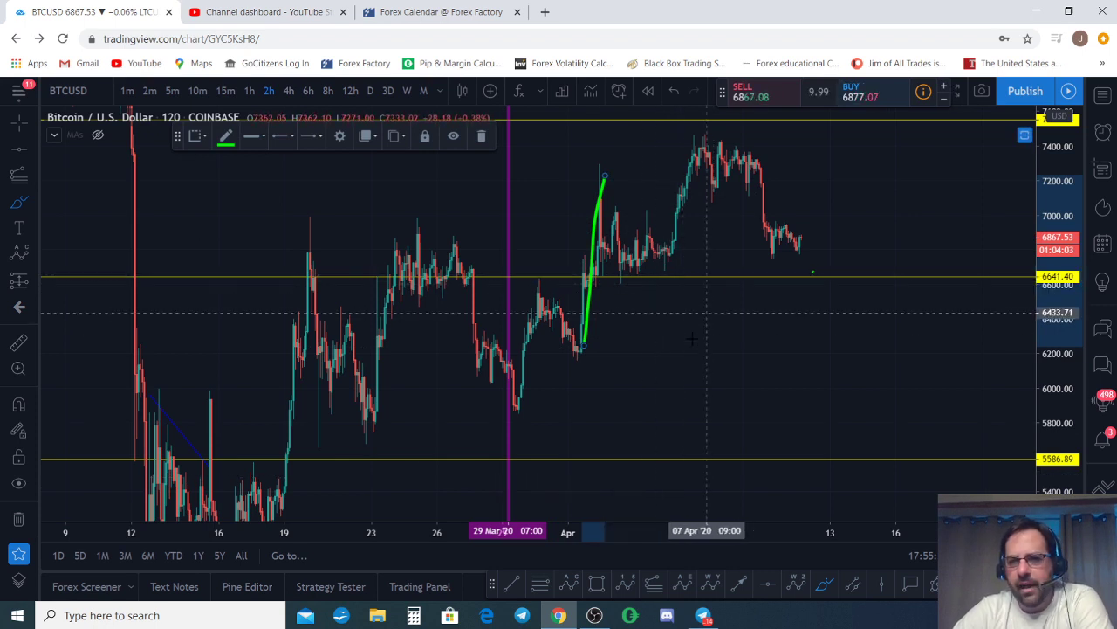
pyautogui.moveTo(665, 254); pyautogui.dragTo(704, 128)
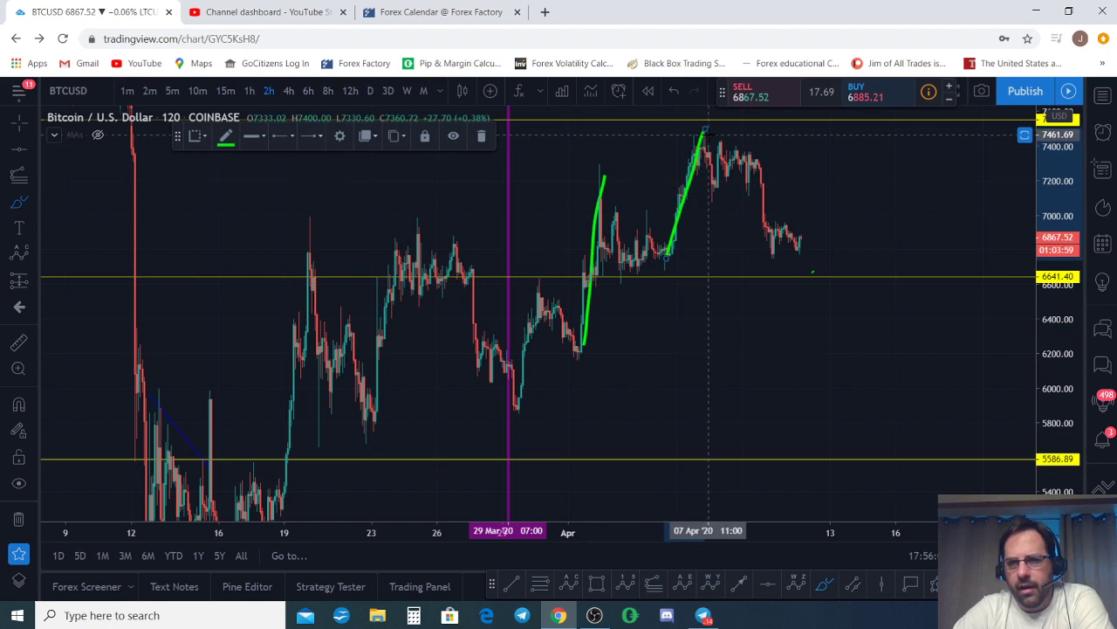
pyautogui.moveTo(702, 132)
pyautogui.mouseDown()
pyautogui.moveTo(748, 162)
pyautogui.moveTo(790, 248)
pyautogui.moveTo(794, 225)
pyautogui.mouseUp()
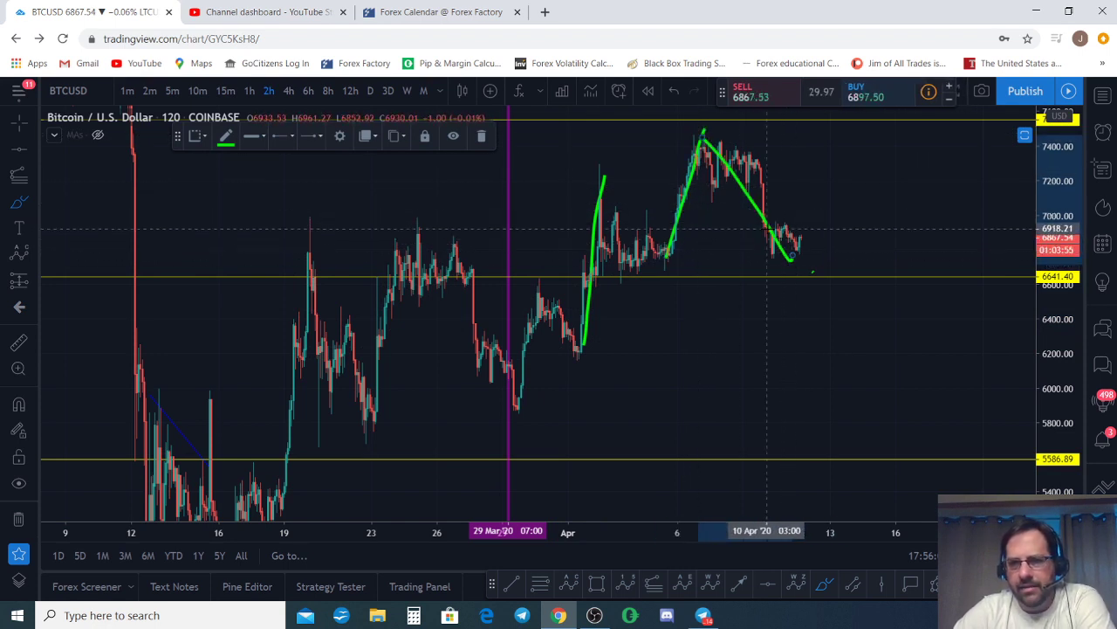
pyautogui.hotkey('ctrl', 'z')
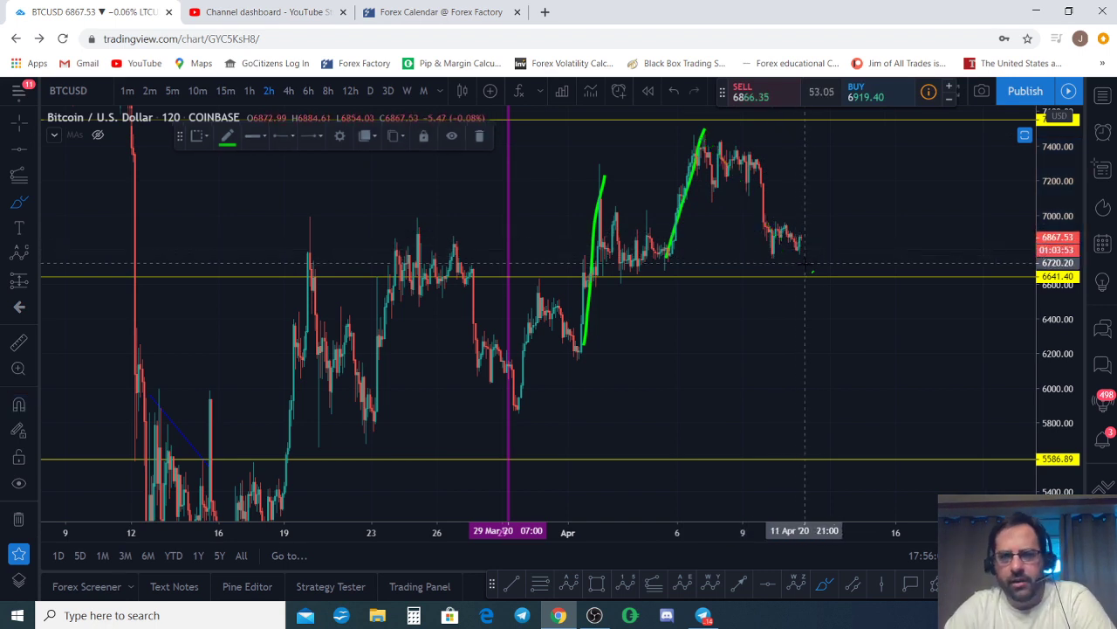
pyautogui.hotkey('ctrl', 'z')
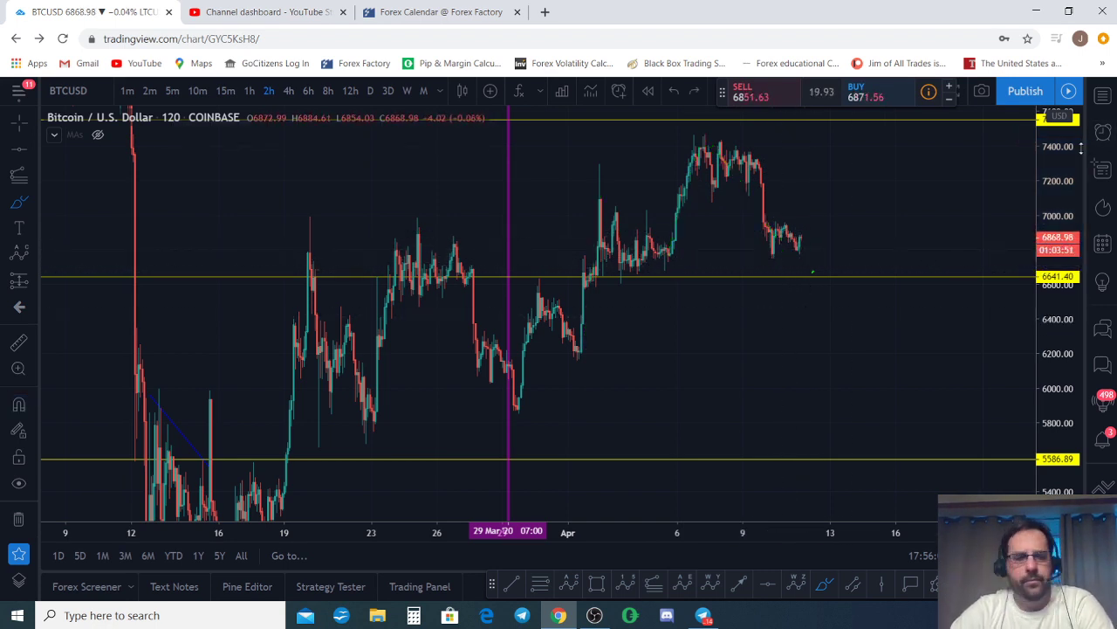
# Move the 6641.40 horizontal line up to 6772.39, along the early-April support.
pyautogui.moveTo(1074, 150); pyautogui.dragTo(1072, 178)
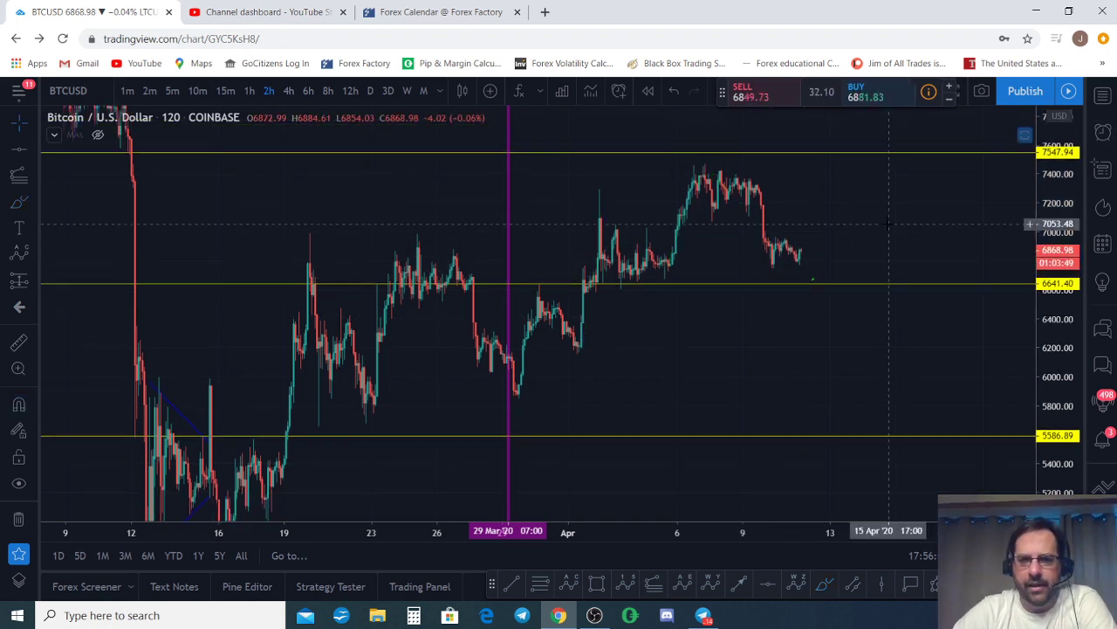
pyautogui.moveTo(829, 204); pyautogui.dragTo(817, 305)
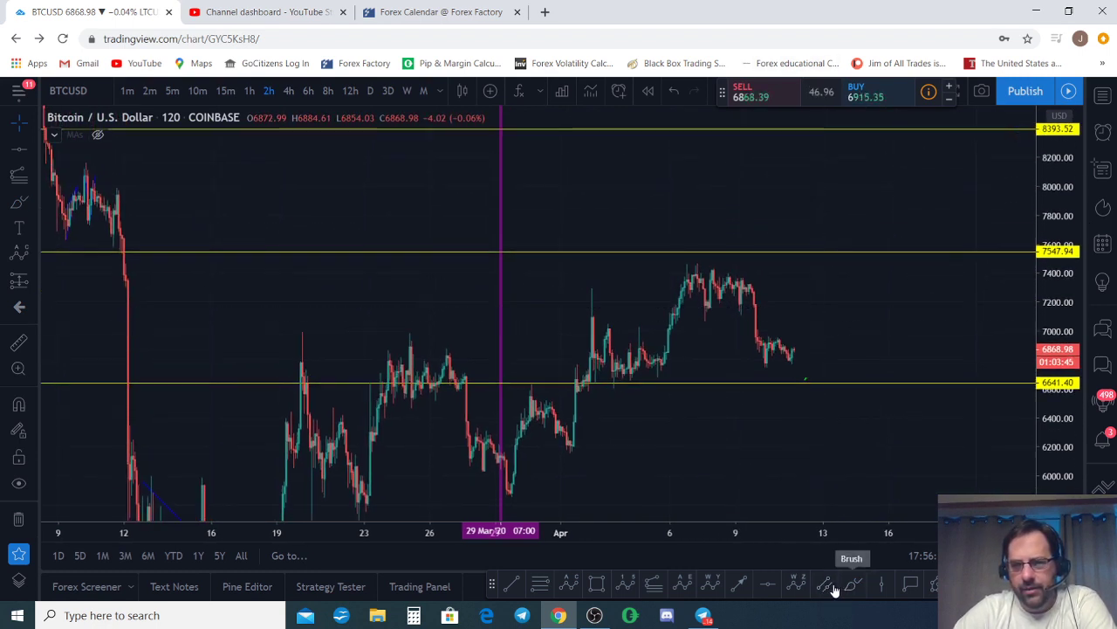
pyautogui.moveTo(646, 382)
pyautogui.mouseDown()
pyautogui.moveTo(641, 317)
pyautogui.moveTo(654, 361)
pyautogui.mouseUp()
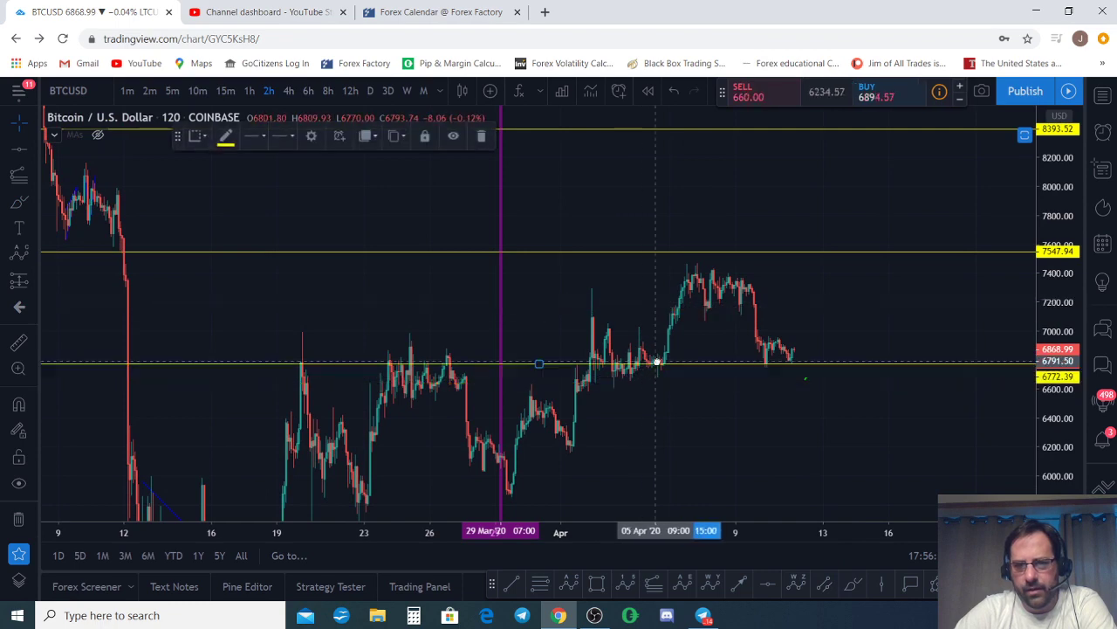
# Brush a stepped rally from the 8 April consolidation near 7300 up to about 8150, and undo it.
pyautogui.moveTo(711, 311)
pyautogui.mouseDown()
pyautogui.moveTo(736, 256)
pyautogui.moveTo(738, 338)
pyautogui.moveTo(760, 331)
pyautogui.moveTo(804, 218)
pyautogui.mouseUp()
pyautogui.click(853, 583)
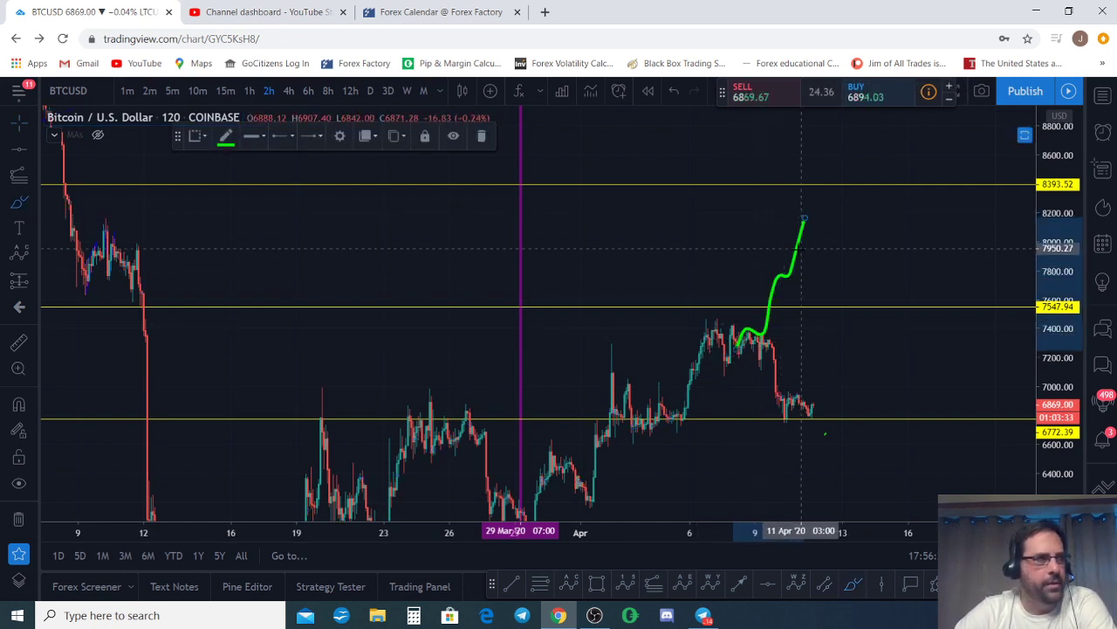
pyautogui.hotkey('ctrl', 'z')
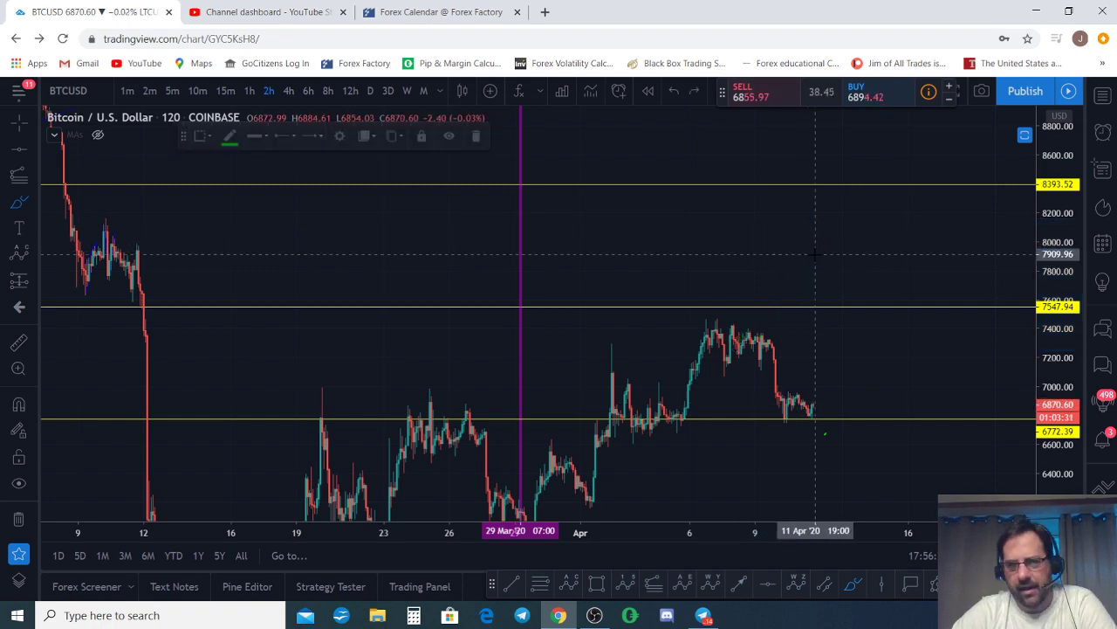
# Examine Bitcoin's price action from the March crash to mid-April against the 7547.94, 6772.39 and 5586.89 horizontal levels.
pyautogui.scroll(4, 786, 336)
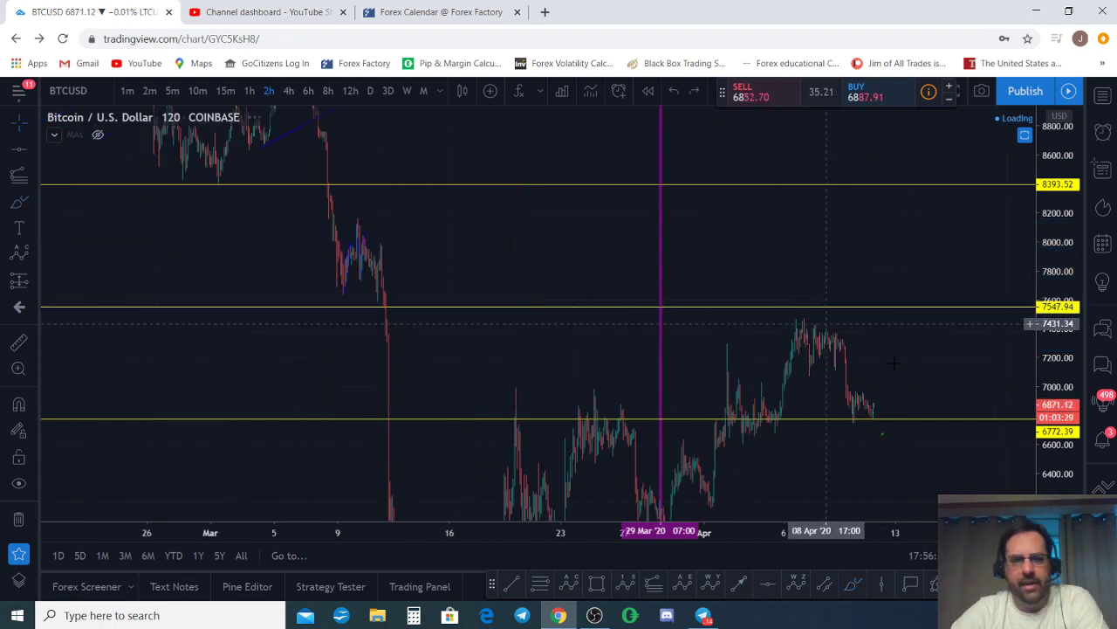
pyautogui.scroll(-4, 886, 347)
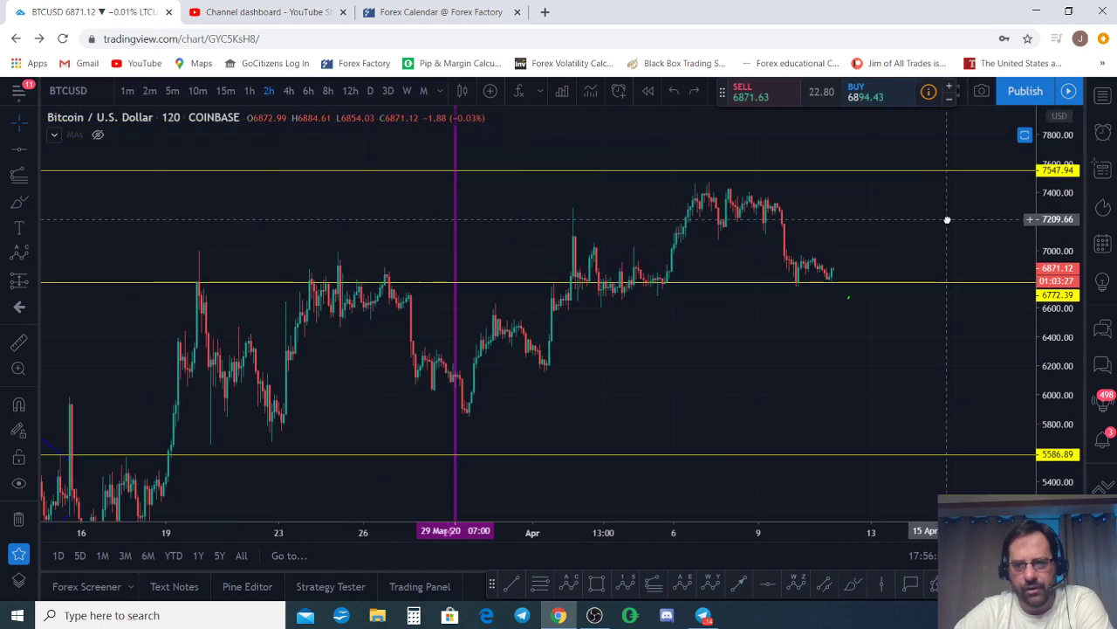
pyautogui.scroll(2, 929, 229)
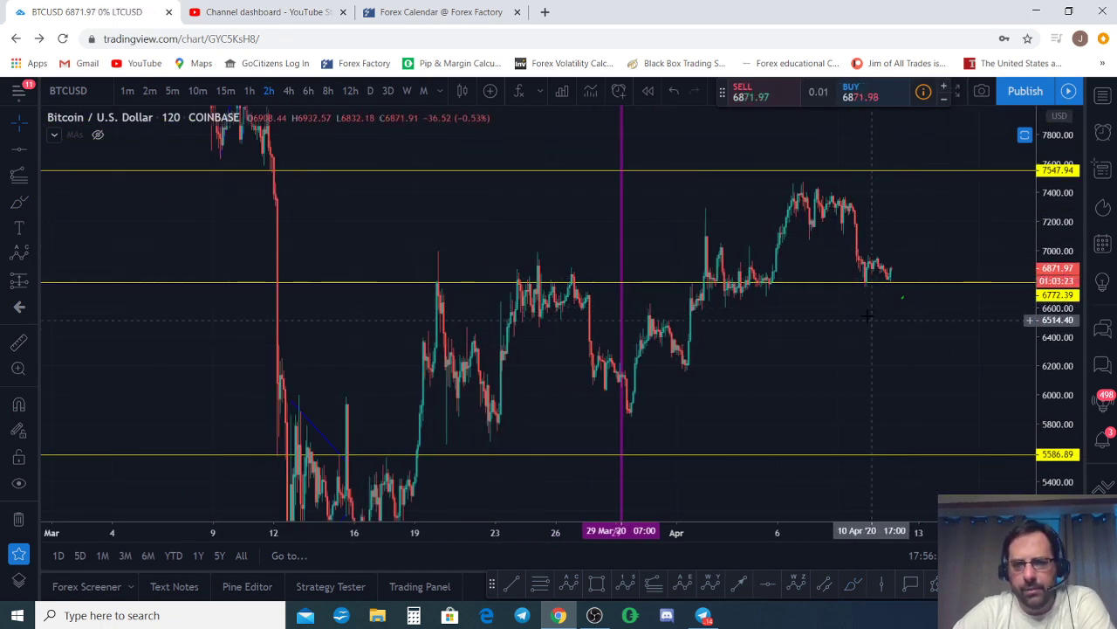
pyautogui.moveTo(949, 269); pyautogui.dragTo(783, 391)
pyautogui.moveTo(904, 282); pyautogui.dragTo(965, 183)
pyautogui.scroll(-2, 993, 357)
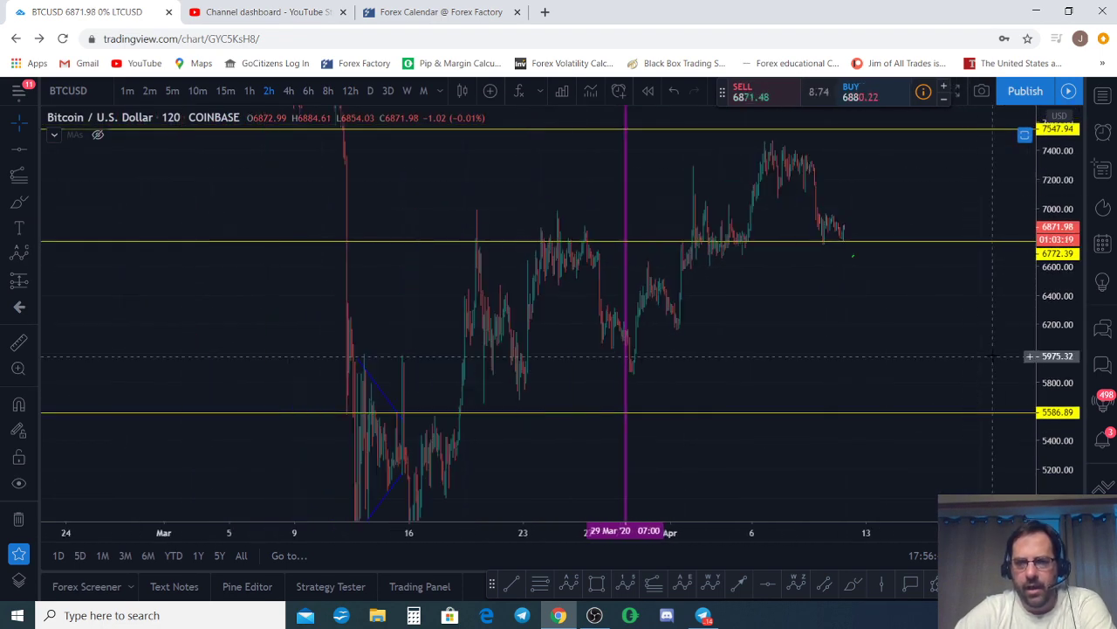
pyautogui.moveTo(992, 357); pyautogui.dragTo(870, 363)
pyautogui.moveTo(1081, 151); pyautogui.dragTo(1082, 273)
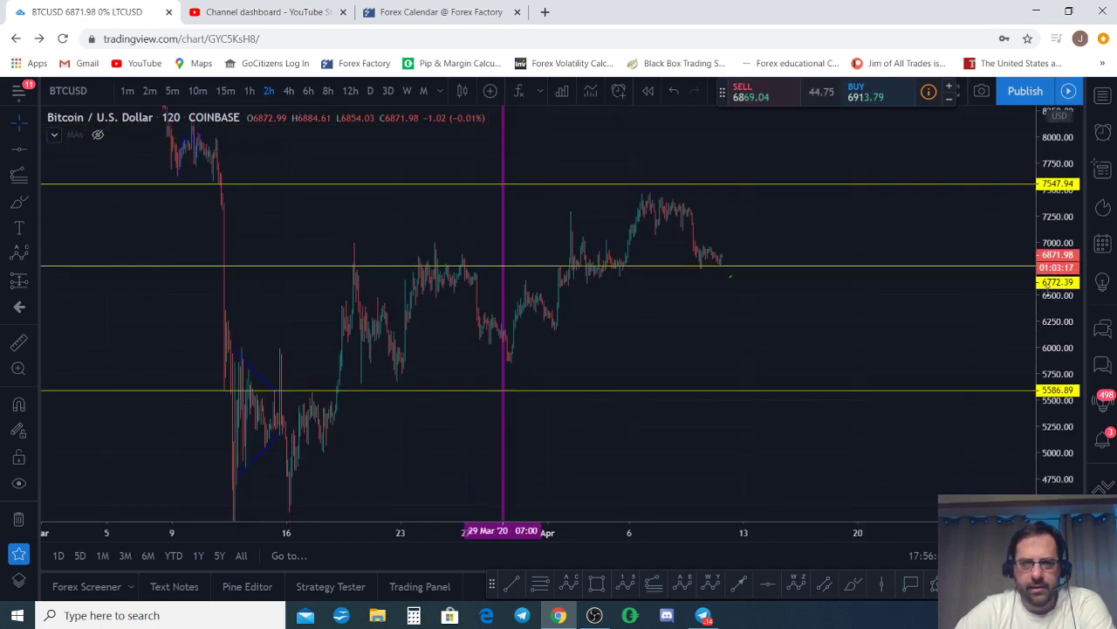
# Draw a trend line from the 16 March low along the 23 March low up to about 7053 on 30 March.
pyautogui.scroll(4, 918, 281)
pyautogui.moveTo(620, 347); pyautogui.dragTo(980, 347)
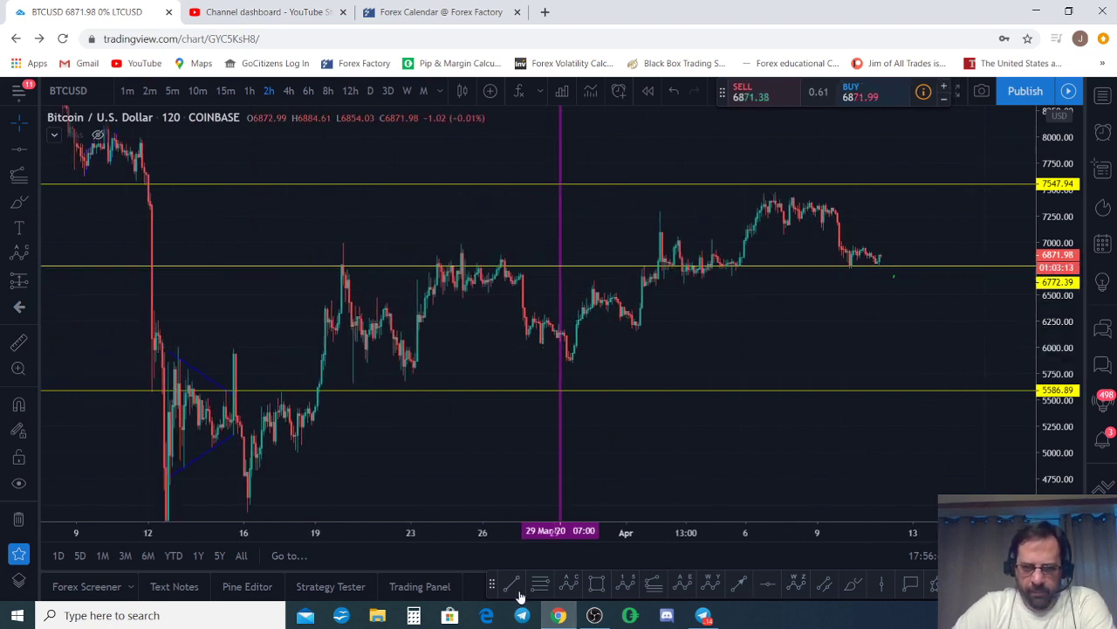
pyautogui.click(254, 511)
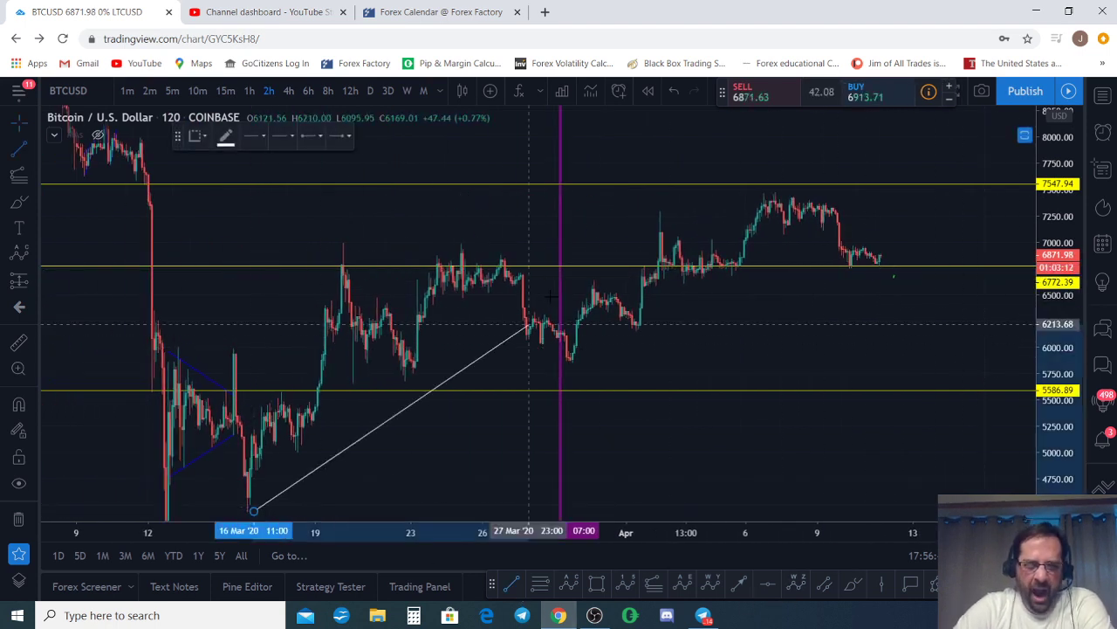
pyautogui.click(579, 237)
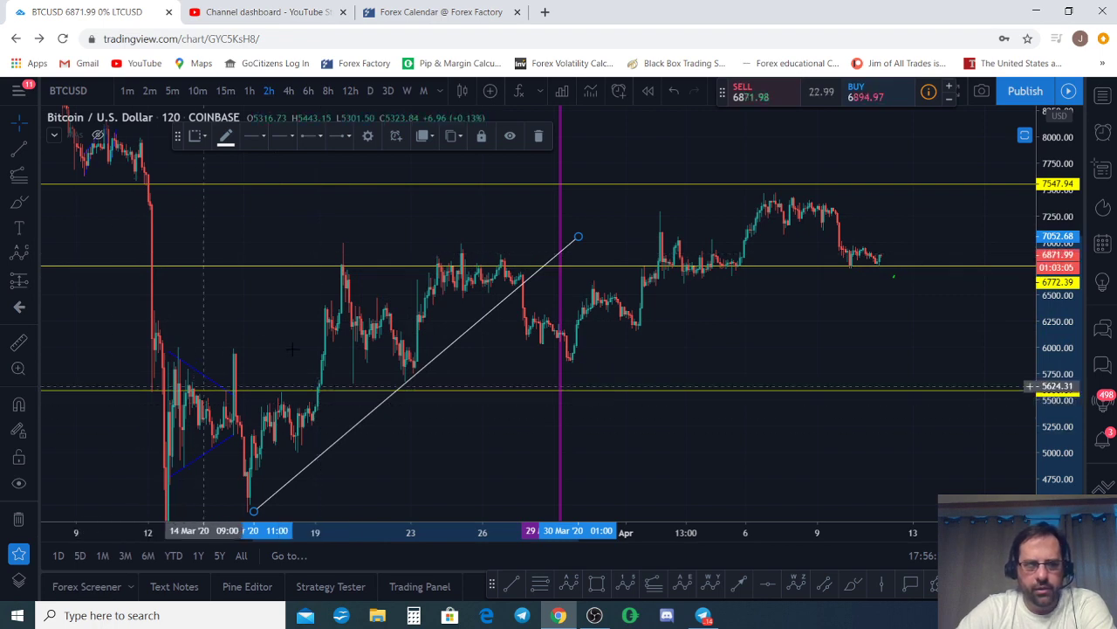
pyautogui.moveTo(399, 428); pyautogui.dragTo(526, 312)
pyautogui.moveTo(546, 352); pyautogui.dragTo(425, 434)
pyautogui.moveTo(672, 510); pyautogui.dragTo(607, 546)
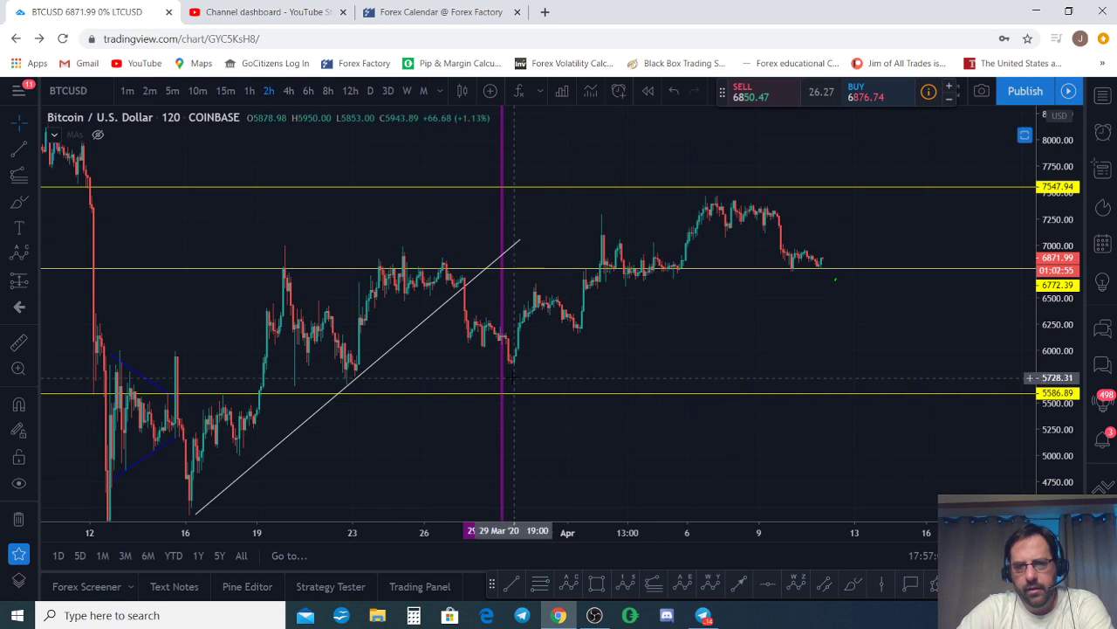
# Draw a trend line under the lows from about 5770 on 29 March to about 7476, and extend its start back to 13 March.
pyautogui.moveTo(516, 378); pyautogui.dragTo(526, 374)
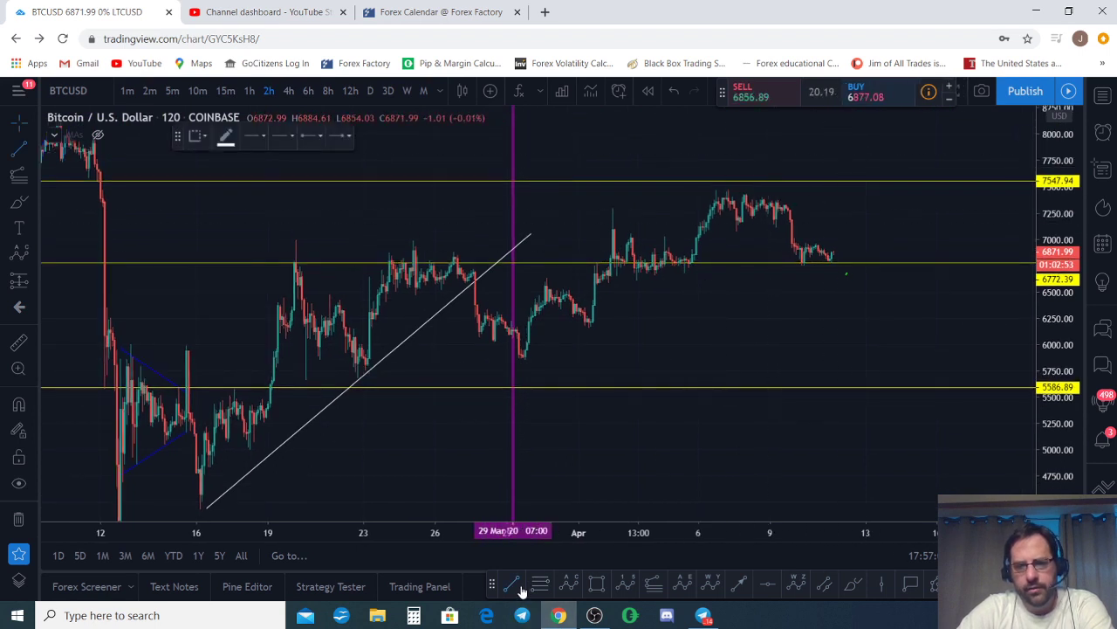
pyautogui.moveTo(513, 367); pyautogui.dragTo(852, 189)
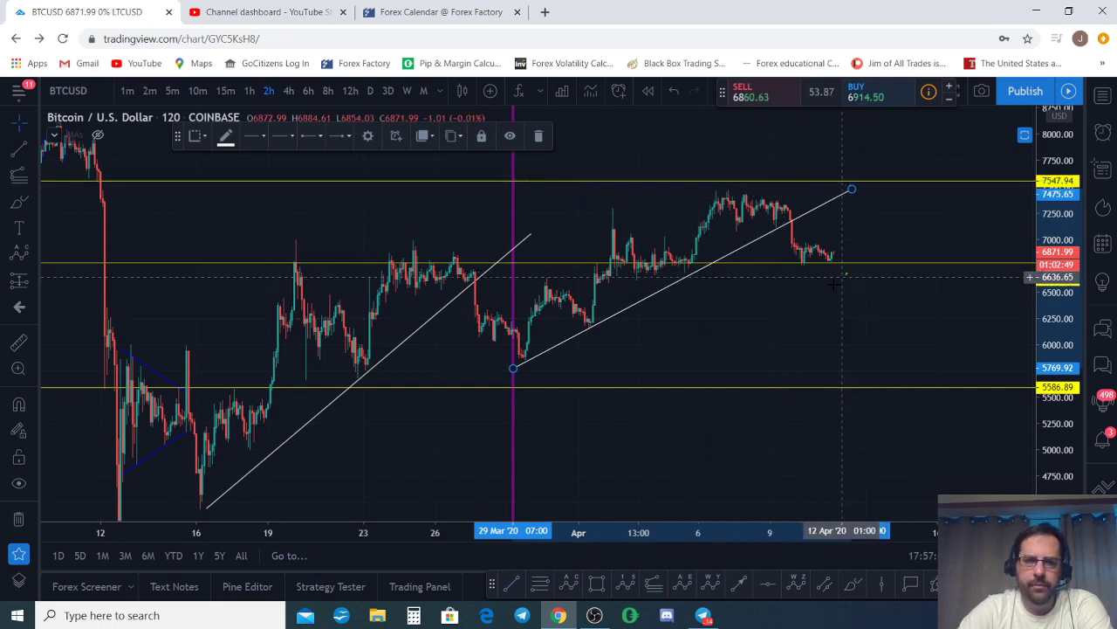
pyautogui.scroll(-2, 605, 403)
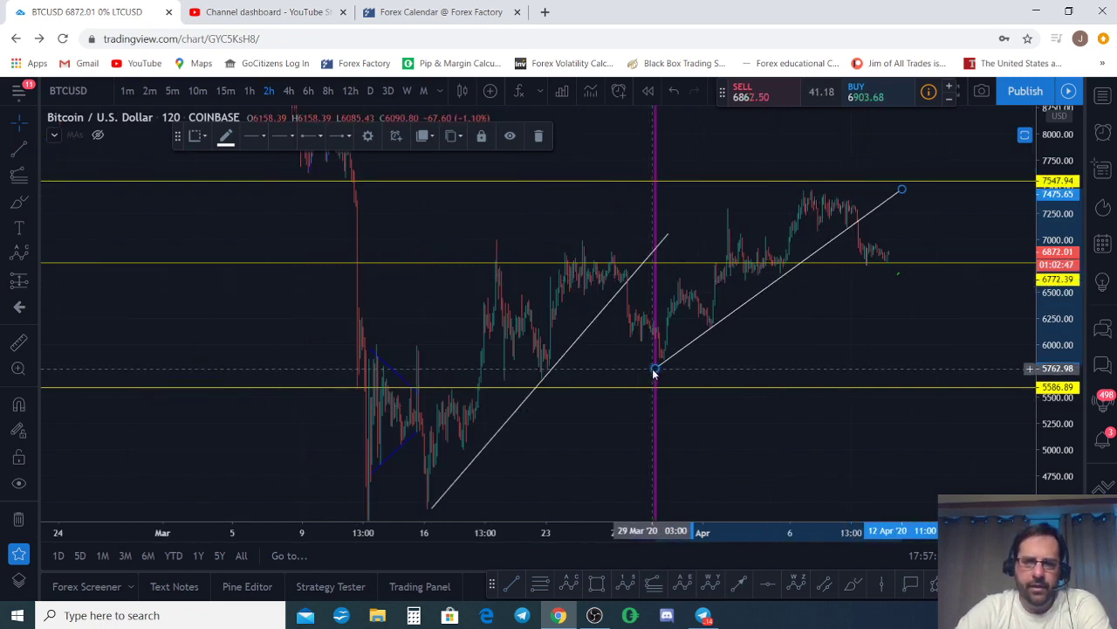
pyautogui.moveTo(656, 369); pyautogui.dragTo(389, 528)
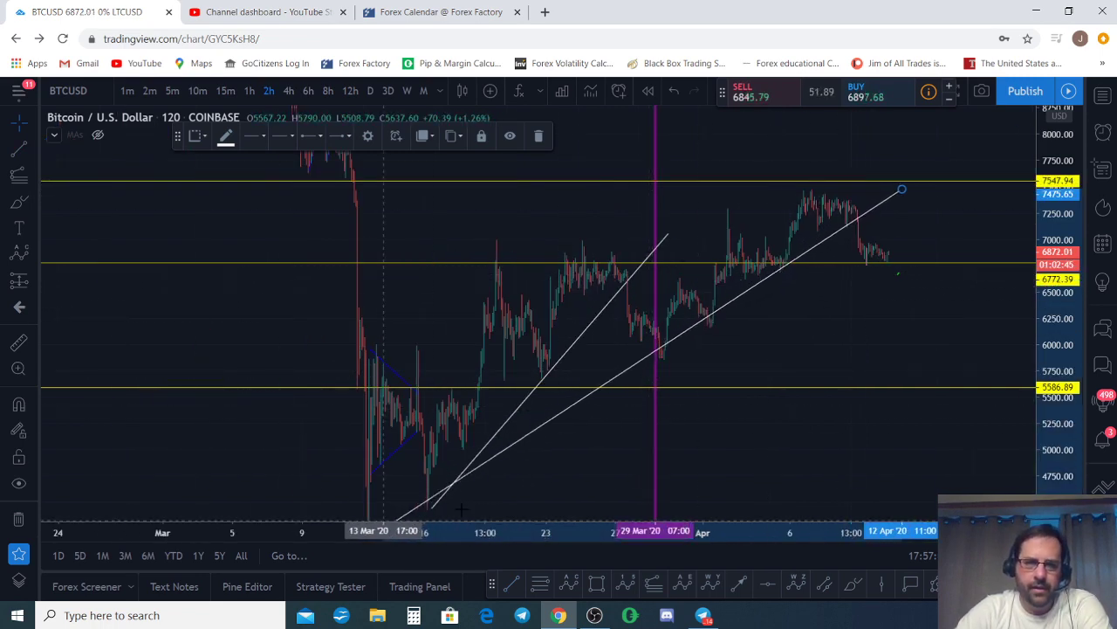
# Reposition both ends of the steeper trend line to run above the highs, from just before the 19 March peak to past the April peak.
pyautogui.moveTo(665, 468); pyautogui.dragTo(793, 386)
pyautogui.moveTo(606, 389); pyautogui.dragTo(615, 341)
pyautogui.moveTo(552, 432); pyautogui.dragTo(577, 167)
pyautogui.moveTo(892, 398); pyautogui.dragTo(777, 495)
pyautogui.moveTo(673, 256); pyautogui.dragTo(905, 194)
pyautogui.scroll(2, 892, 240)
pyautogui.moveTo(821, 327); pyautogui.dragTo(882, 282)
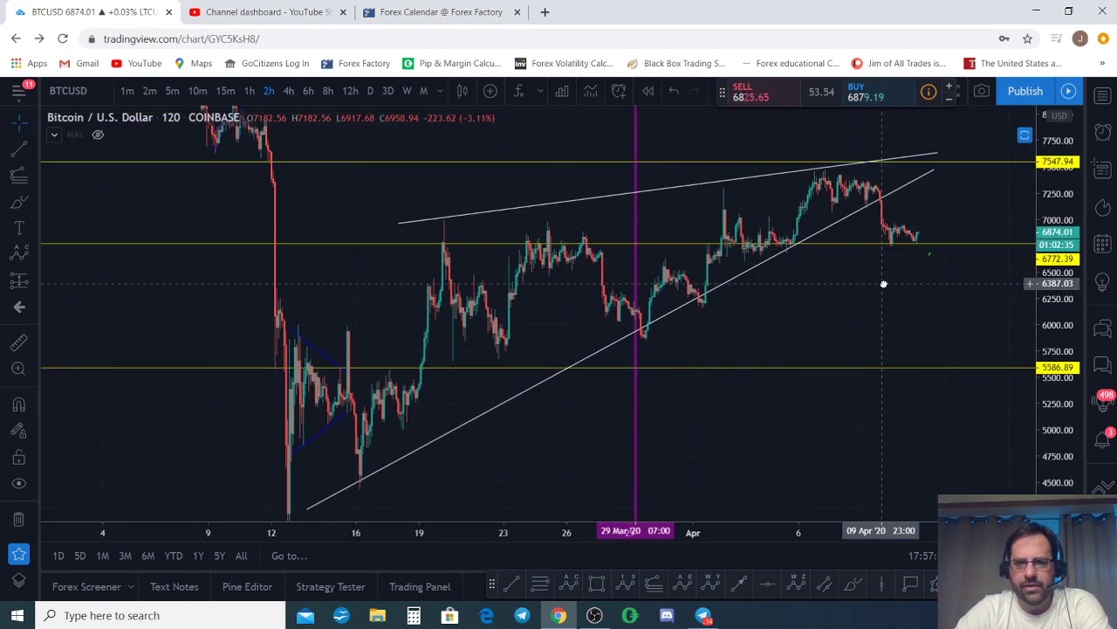
# Move the upper end of the lower trend line to about 7427 on 13 April.
pyautogui.moveTo(940, 168); pyautogui.dragTo(967, 171)
pyautogui.scroll(-1, 936, 256)
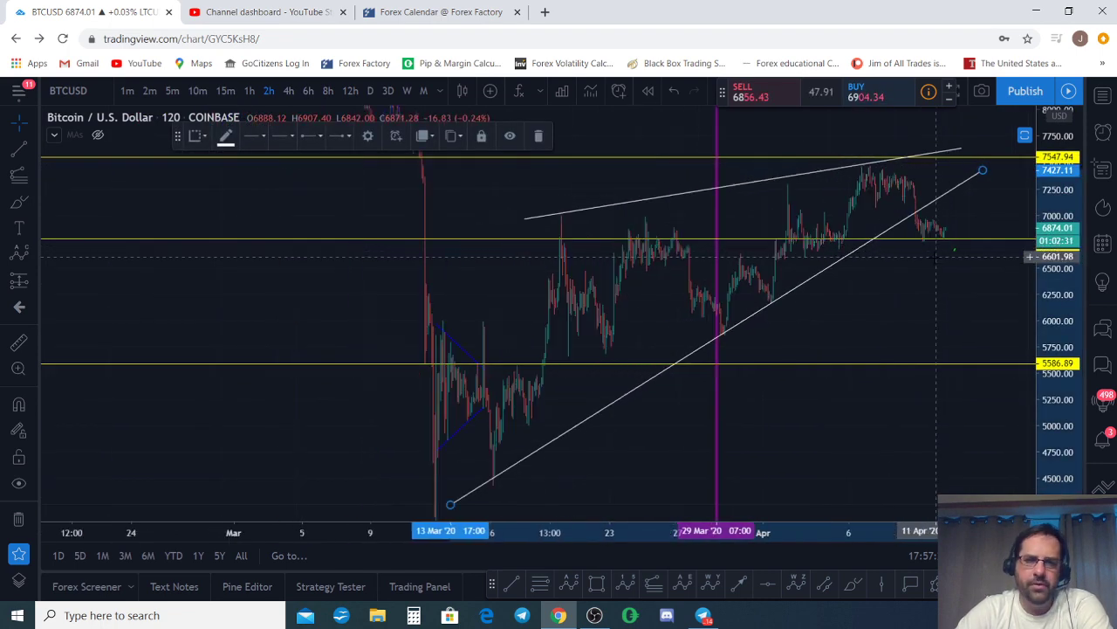
pyautogui.scroll(2, 937, 281)
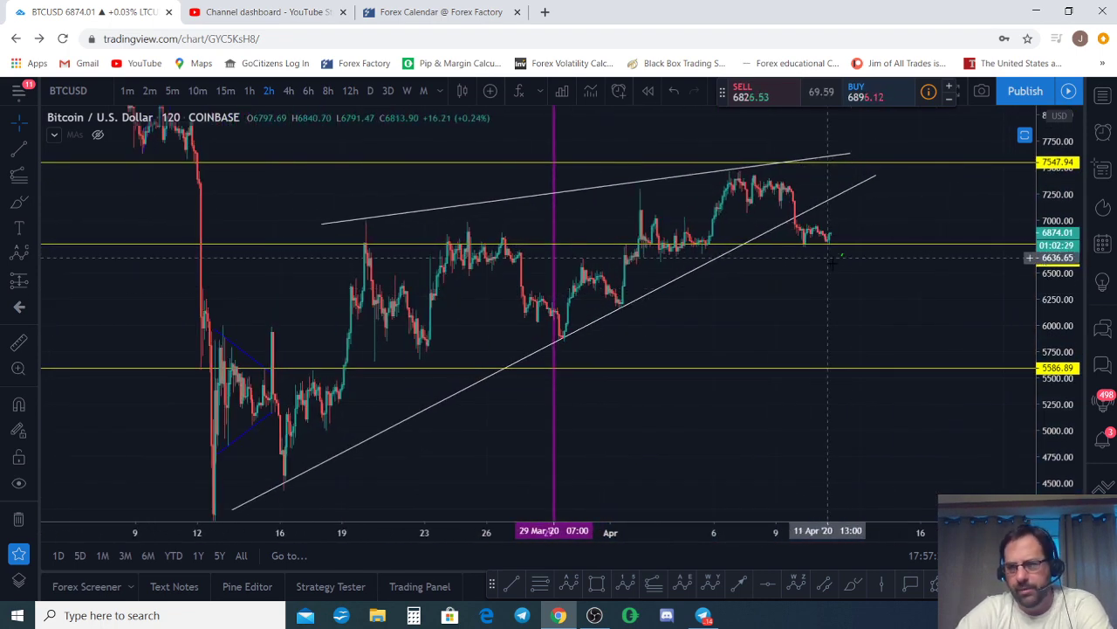
# Place a five-wave Elliott impulse count from the 12 March low to the 7 April high at about 7503, and delete it.
pyautogui.click(625, 582)
pyautogui.click(209, 493)
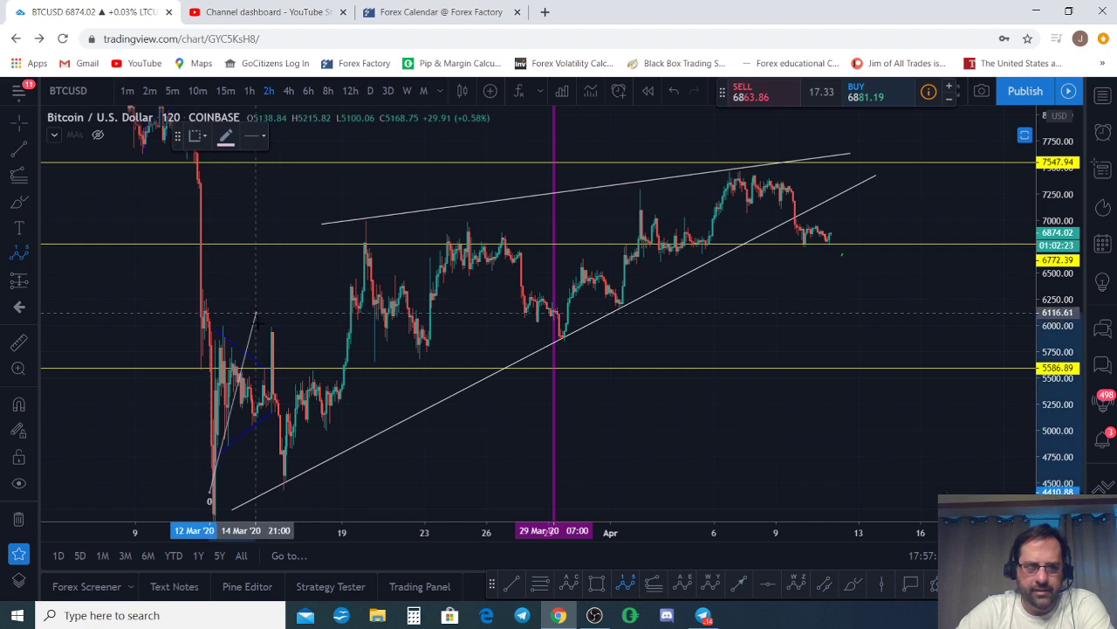
pyautogui.click(359, 219)
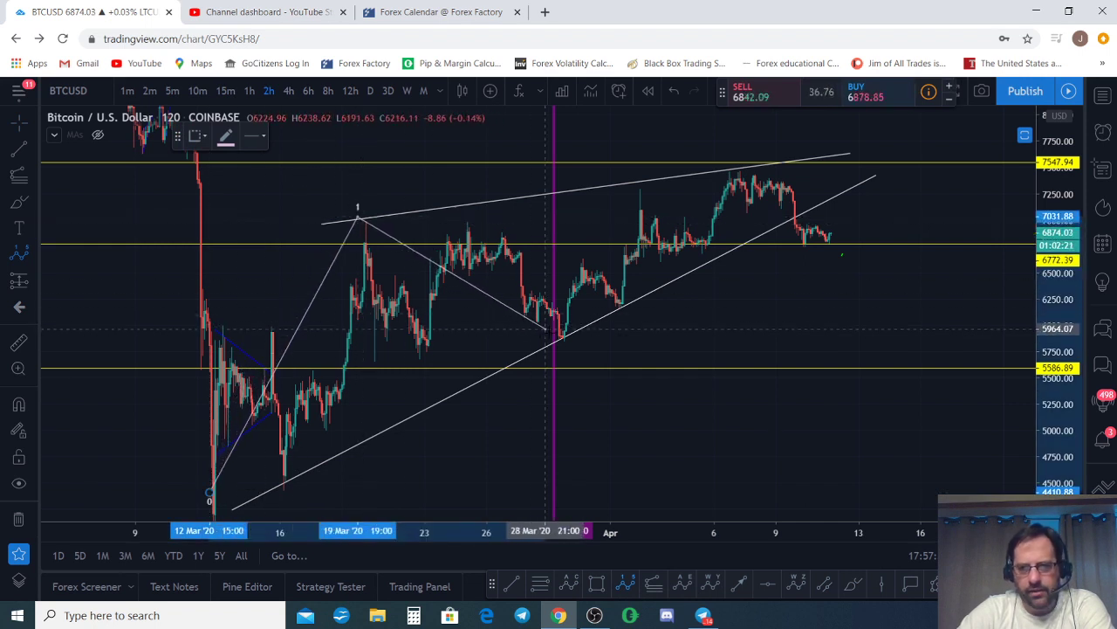
pyautogui.click(561, 338)
pyautogui.click(642, 188)
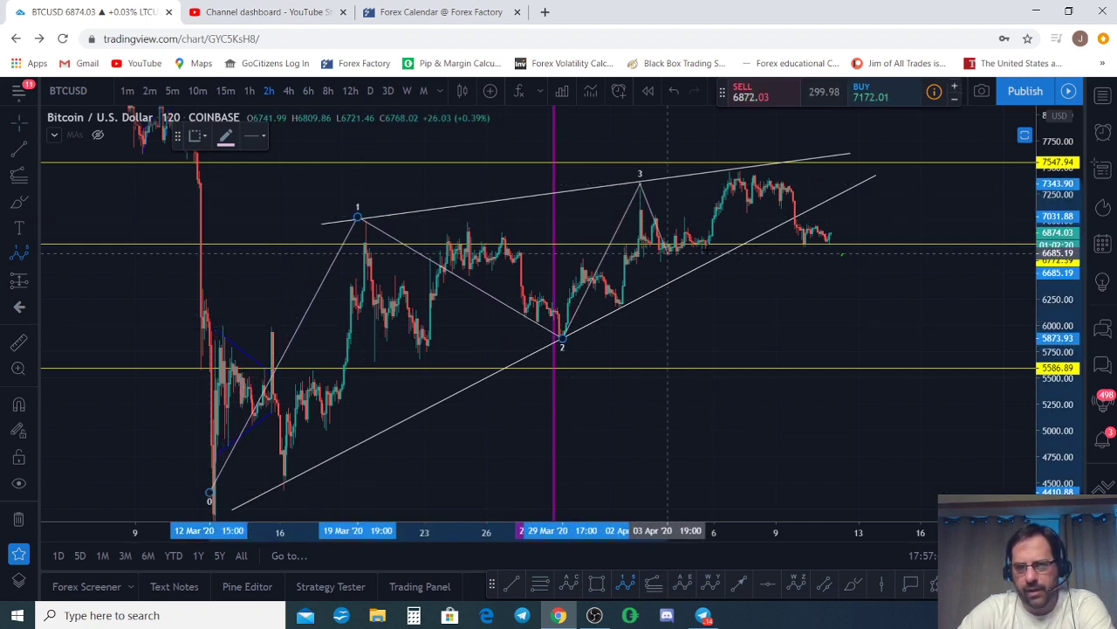
pyautogui.click(693, 259)
pyautogui.click(739, 164)
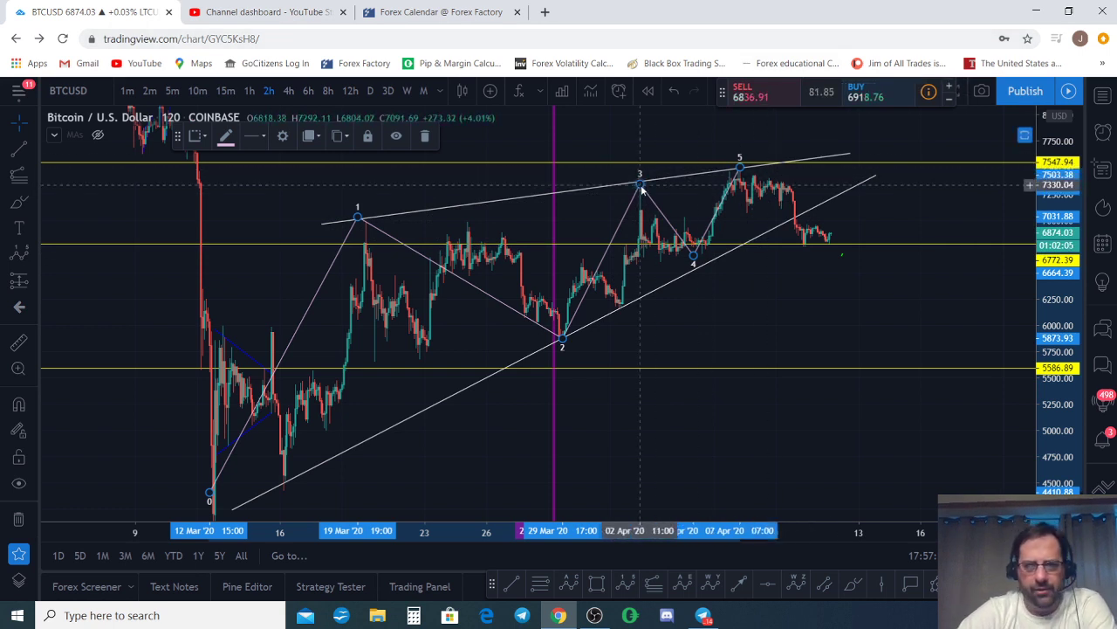
pyautogui.press('Delete')
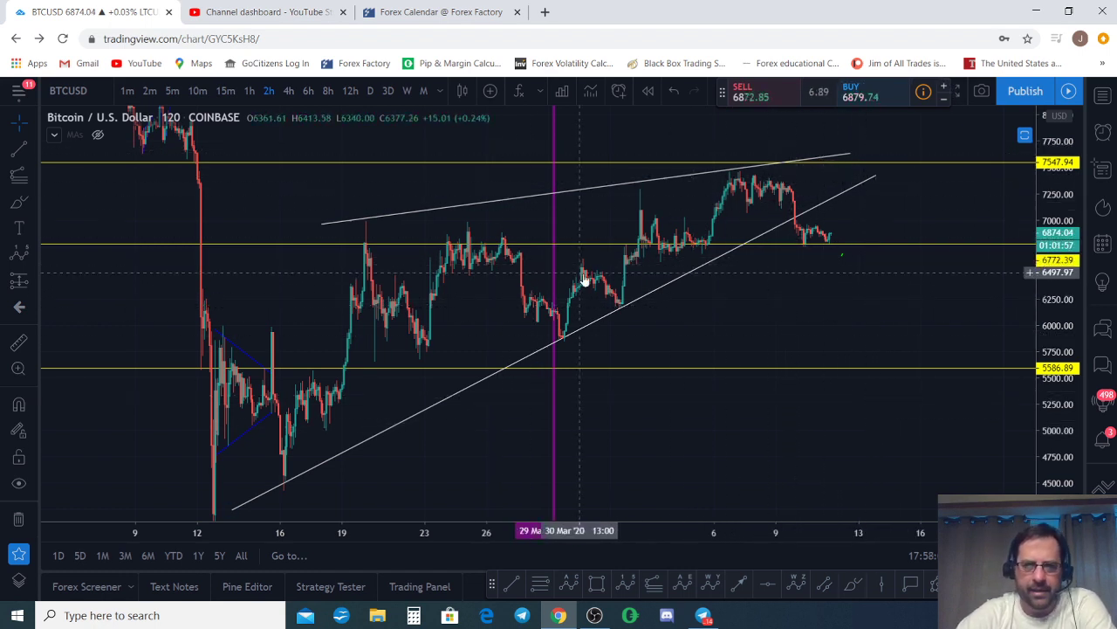
# Shift the lower trend line's start to 16 March, and delete that line.
pyautogui.moveTo(230, 511); pyautogui.dragTo(294, 515)
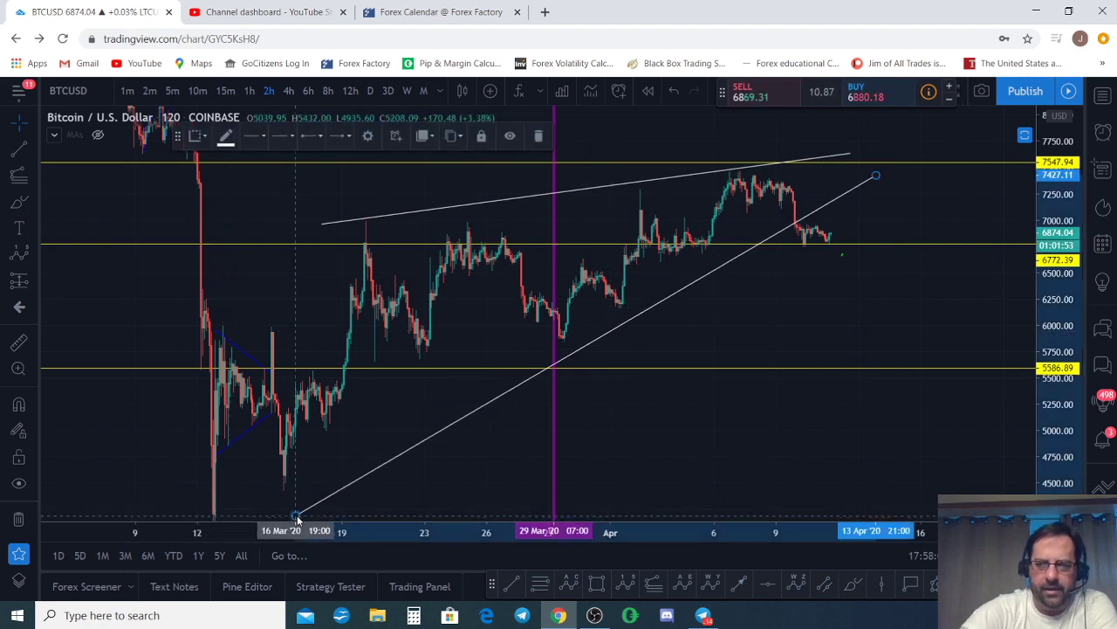
pyautogui.press('Delete')
# Draw a trend-based Fibonacci extension from the 29 March low at about 5853 to about 7316 on 2 April and back to about 6789.
pyautogui.moveTo(856, 309); pyautogui.dragTo(688, 480)
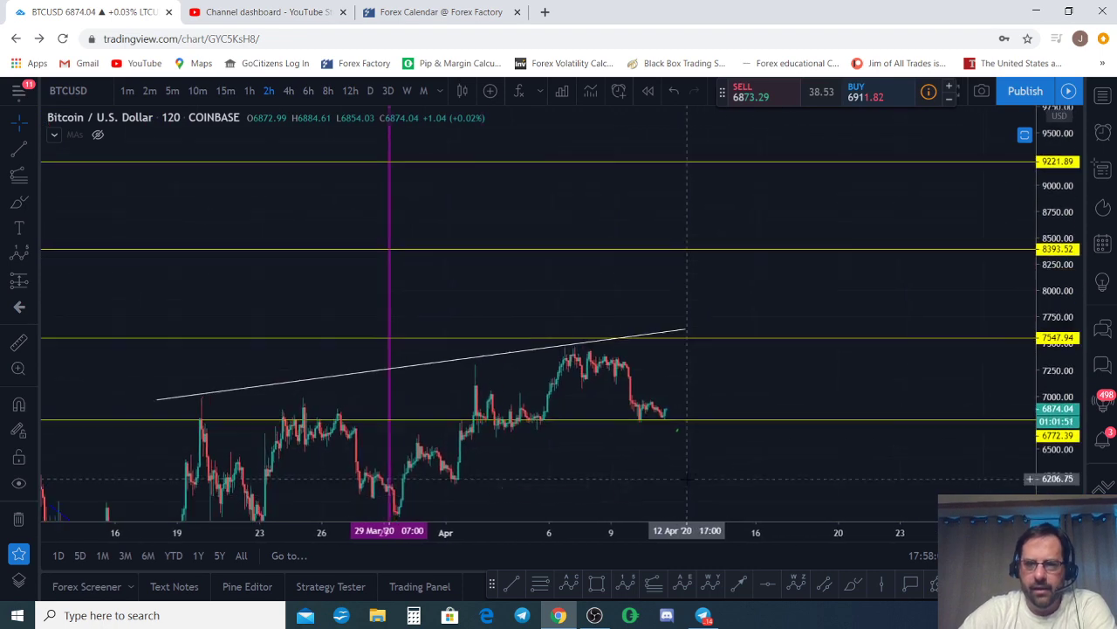
pyautogui.moveTo(783, 487); pyautogui.dragTo(799, 417)
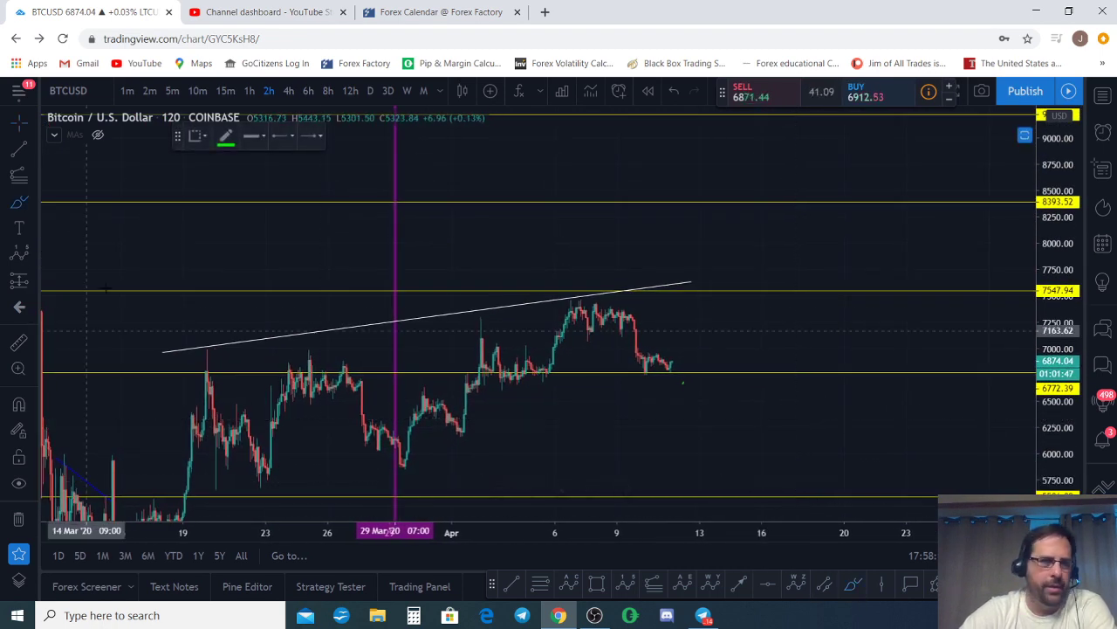
pyautogui.click(19, 175)
pyautogui.click(402, 467)
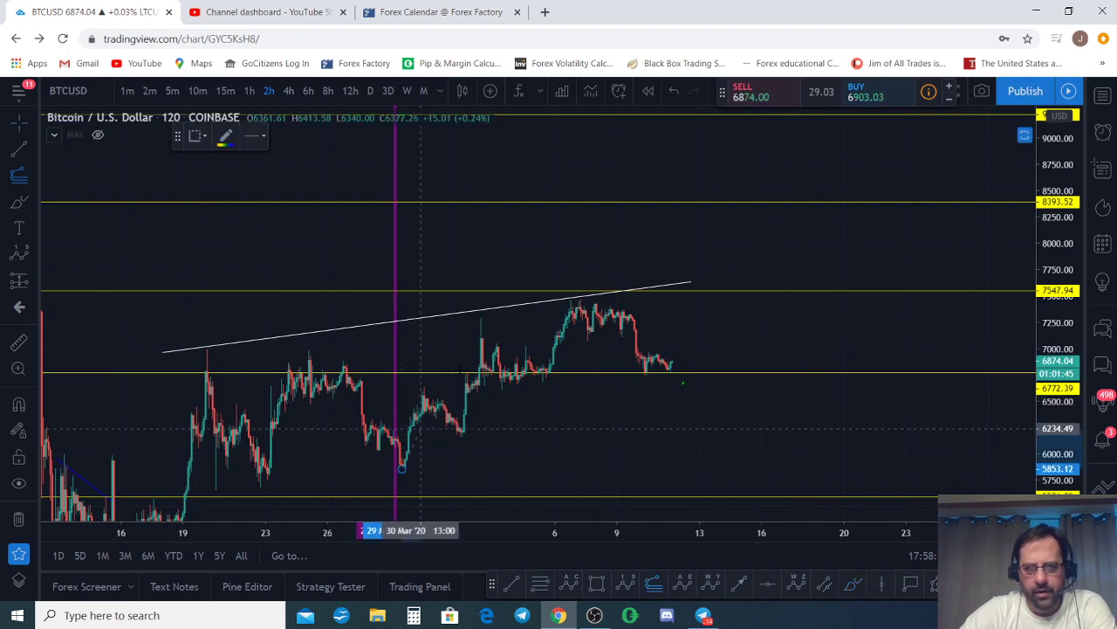
pyautogui.click(479, 313)
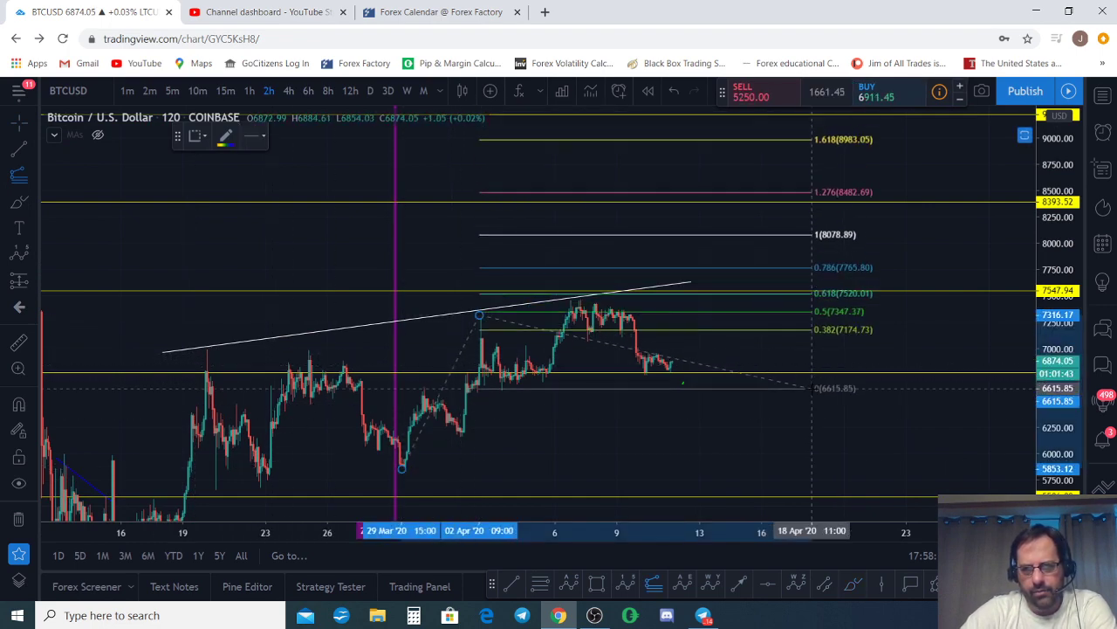
pyautogui.click(814, 371)
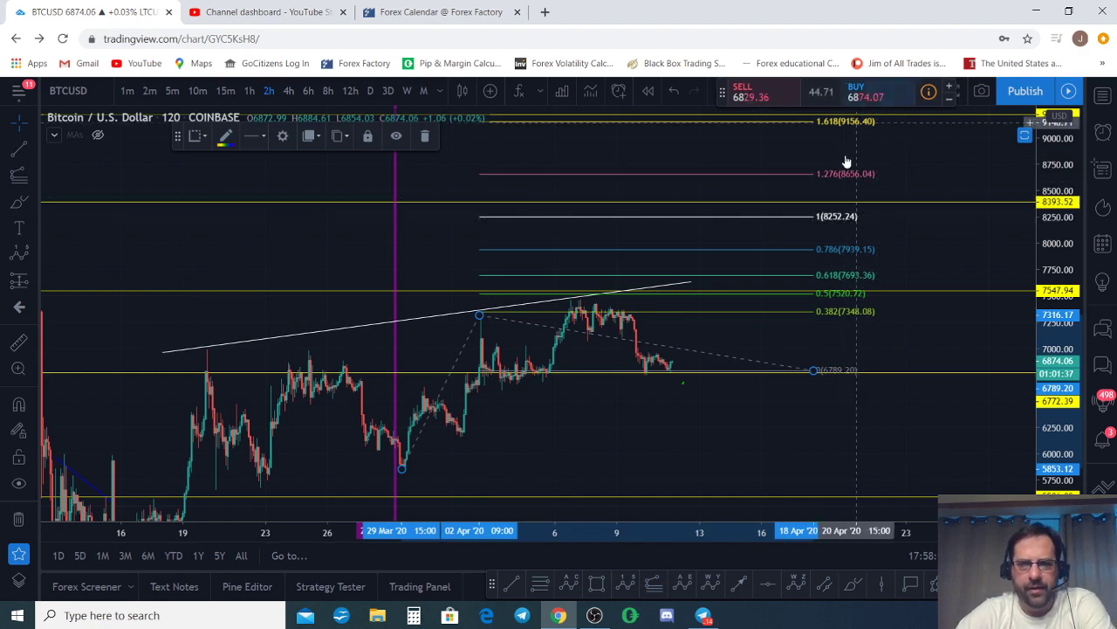
# Examine the Fibonacci extension targets against the horizontal levels and the price history before the March crash.
pyautogui.scroll(-2, 845, 178)
pyautogui.scroll(-1, 845, 178)
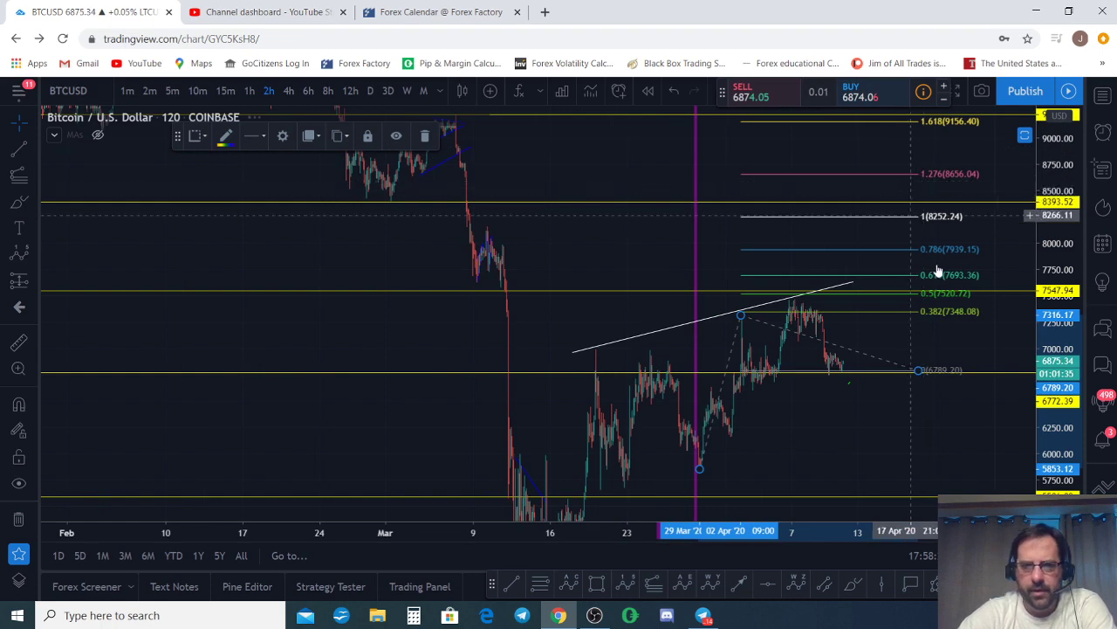
pyautogui.moveTo(887, 382); pyautogui.dragTo(814, 309)
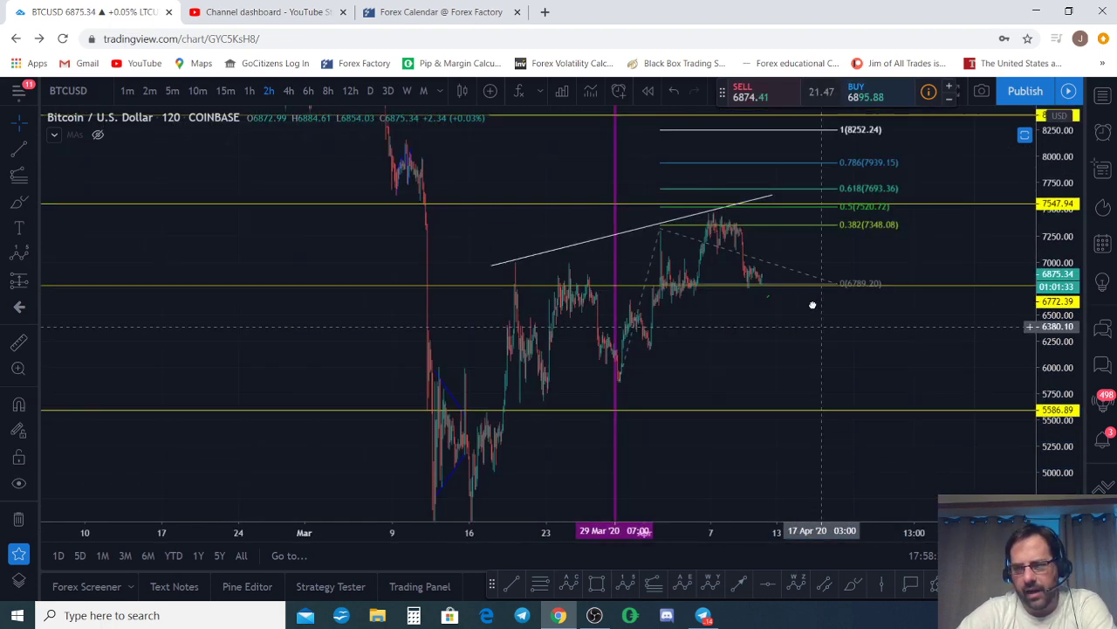
pyautogui.scroll(-2, 826, 378)
pyautogui.moveTo(826, 379); pyautogui.dragTo(687, 394)
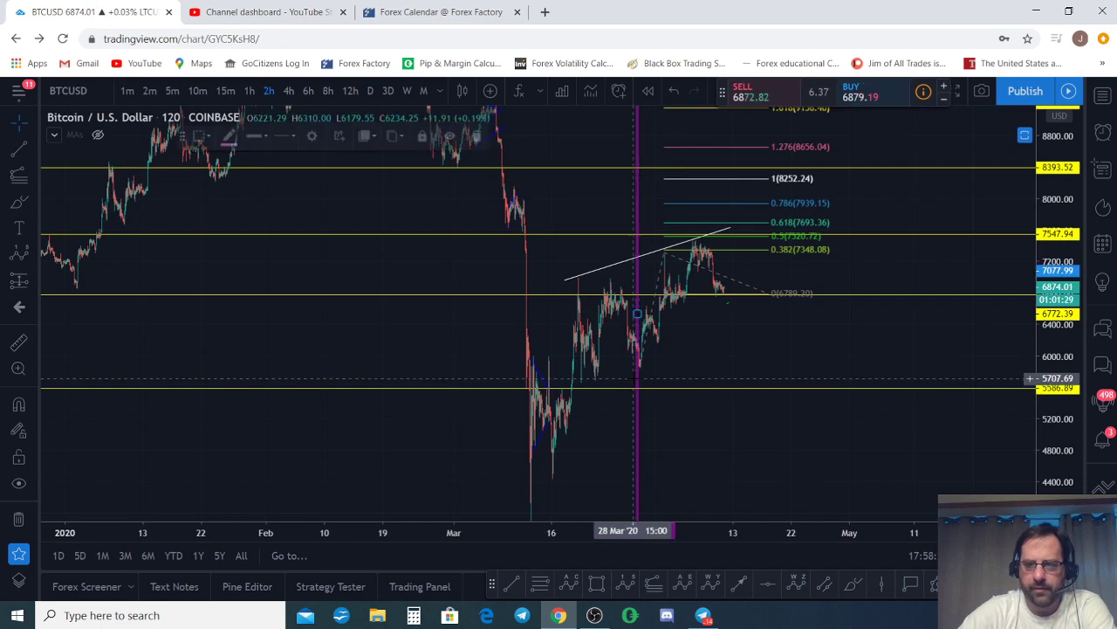
pyautogui.scroll(2, 776, 340)
pyautogui.scroll(3, 770, 340)
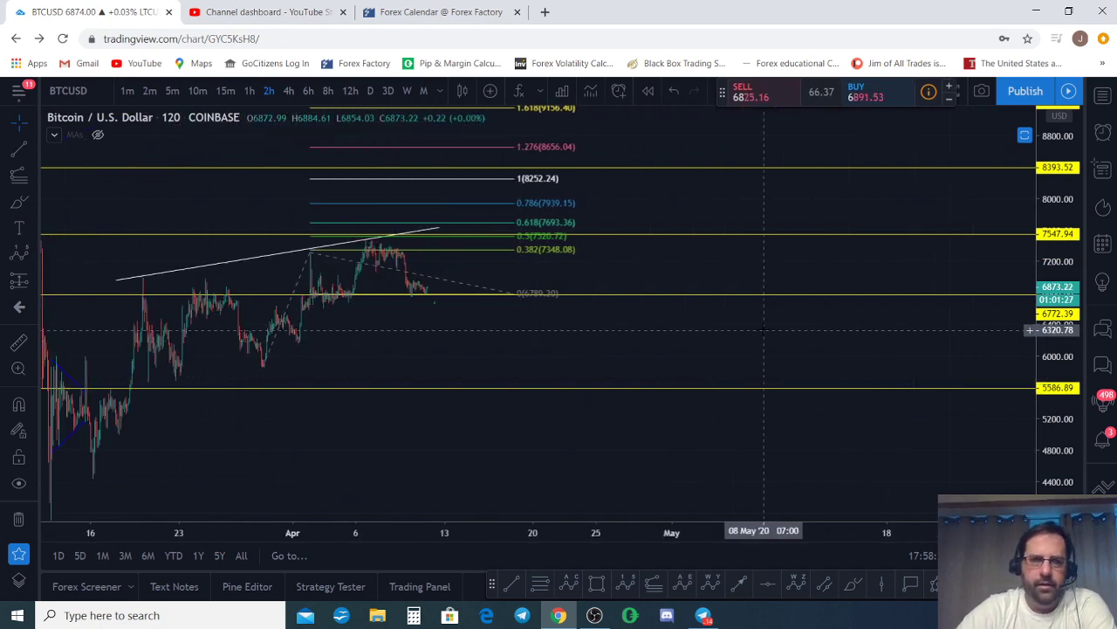
pyautogui.scroll(-4, 765, 339)
pyautogui.scroll(2, 739, 355)
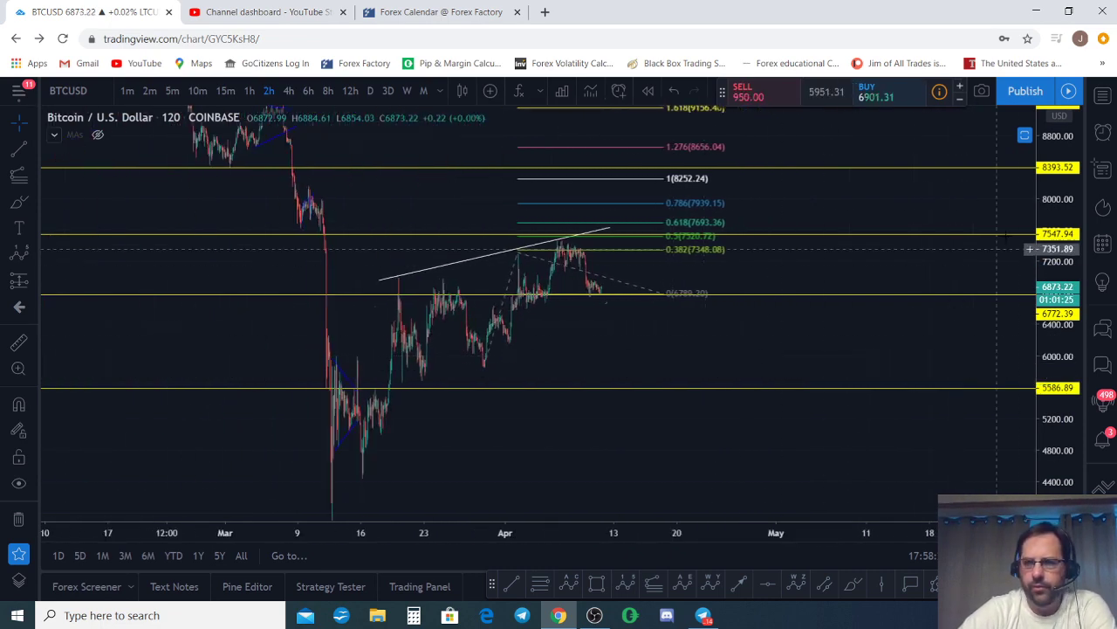
# Move the 7547.94 horizontal line up to 7660.55, near the 0.618 extension level.
pyautogui.moveTo(1045, 172); pyautogui.dragTo(1045, 211)
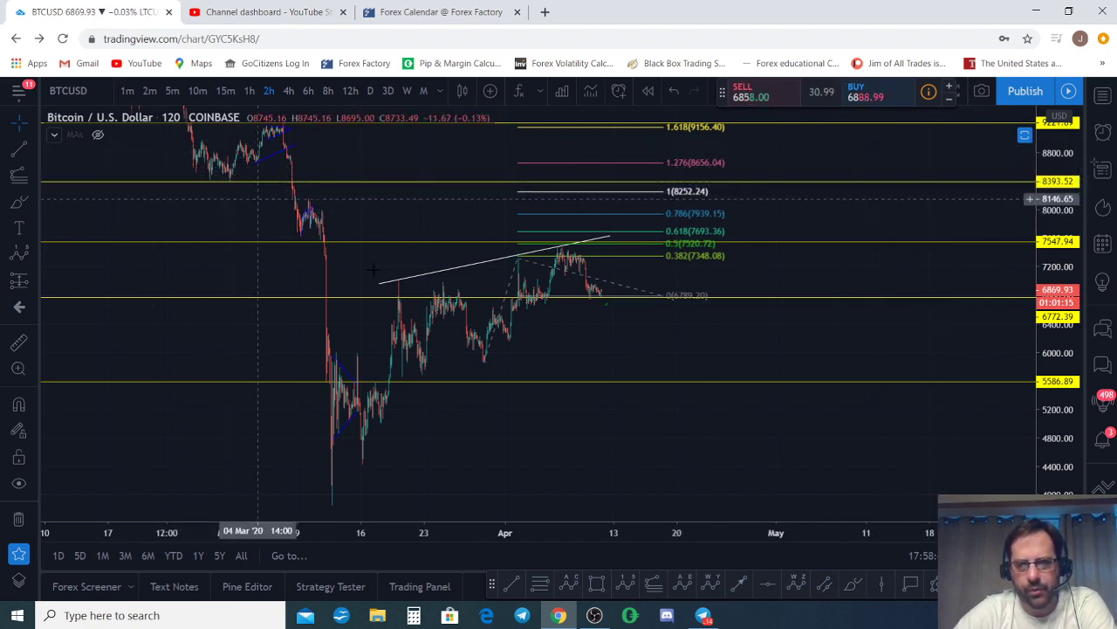
pyautogui.moveTo(390, 242); pyautogui.dragTo(391, 237)
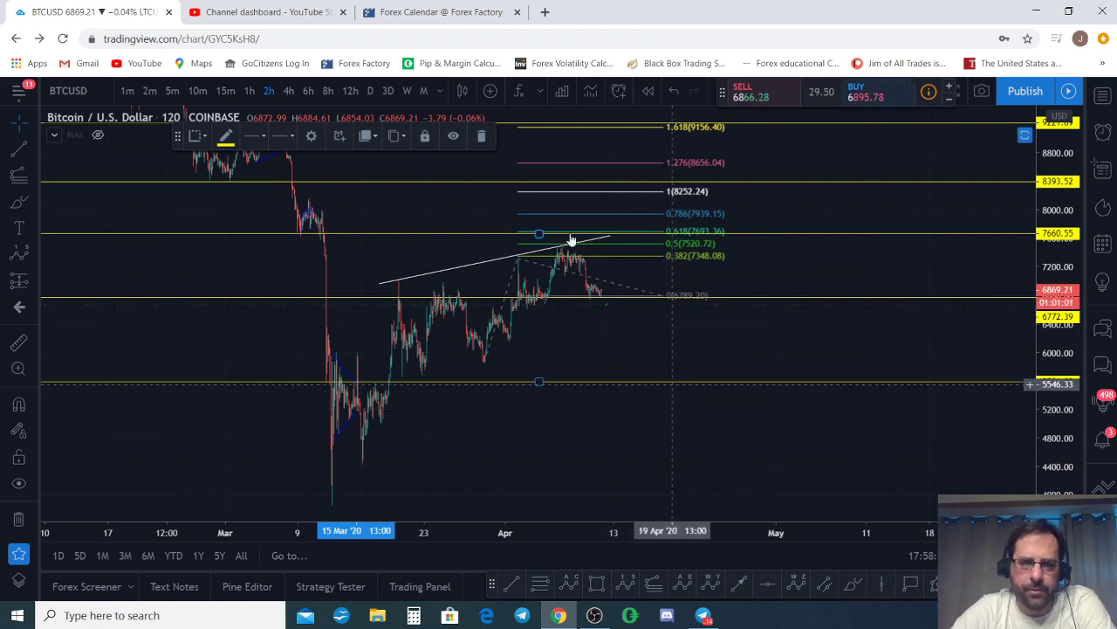
pyautogui.moveTo(682, 417); pyautogui.dragTo(684, 351)
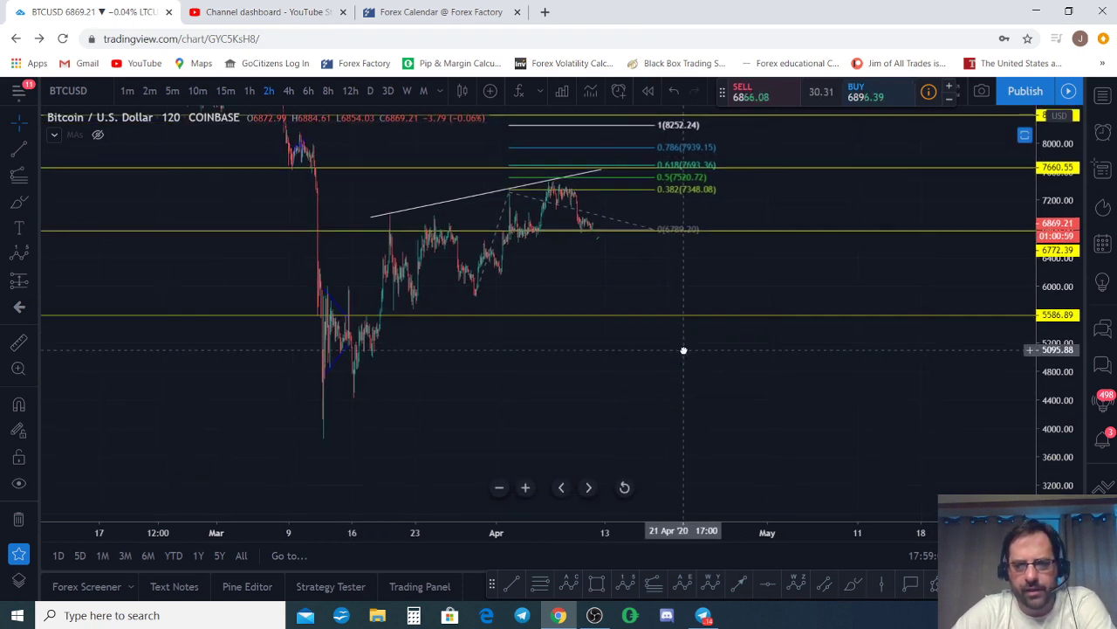
# Draw a Fibonacci retracement from about 3867 on 17 March, at the crash low's level, to about 7471 on 29 April.
pyautogui.click(540, 584)
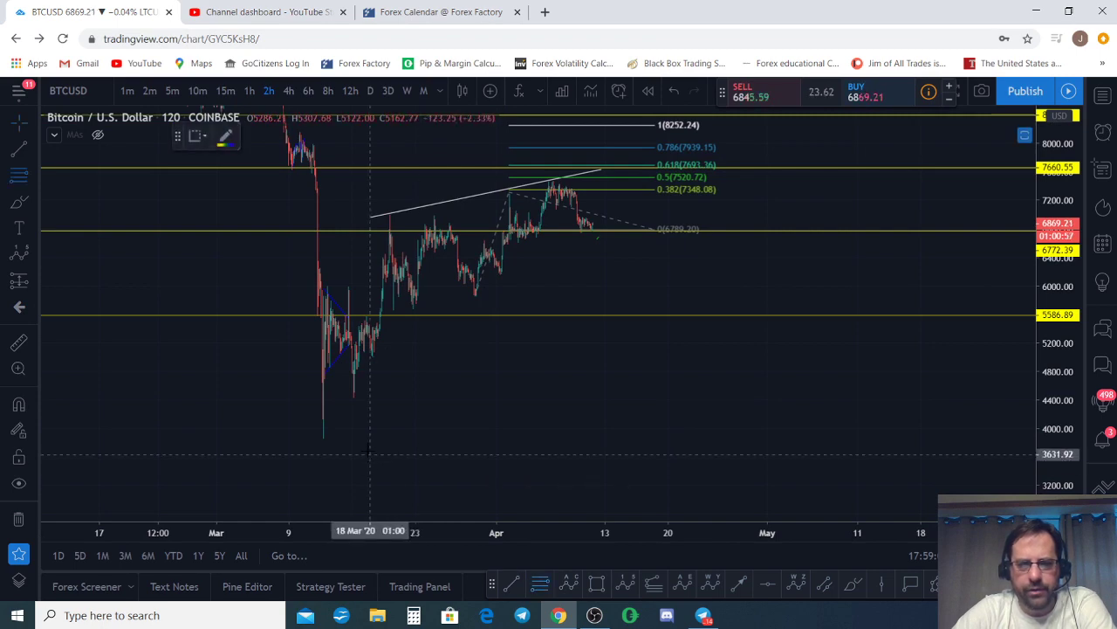
pyautogui.click(361, 436)
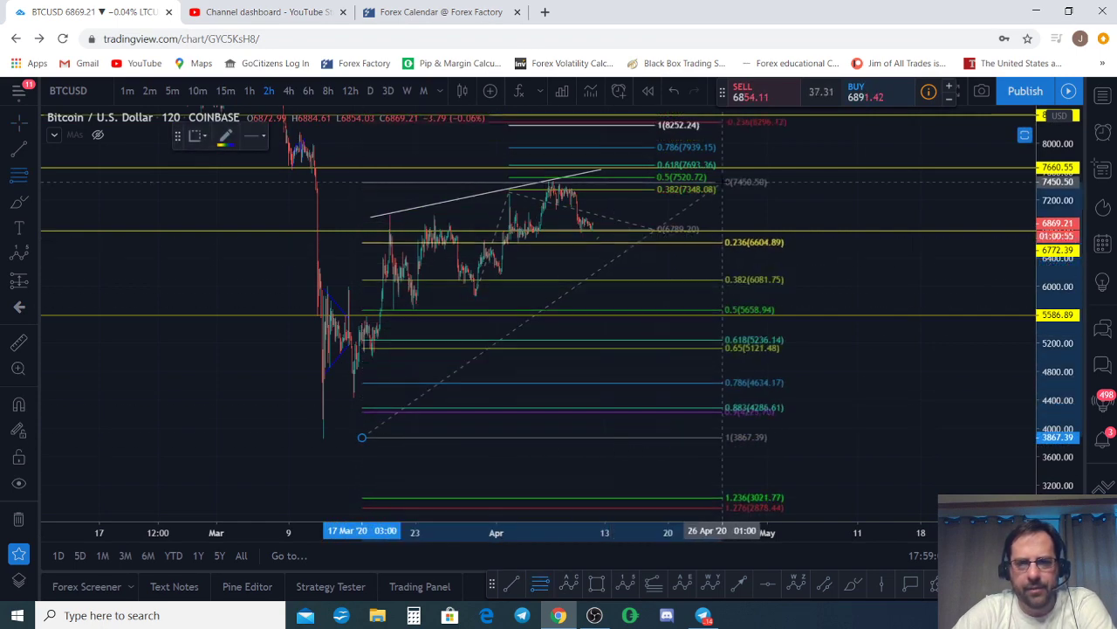
pyautogui.click(749, 180)
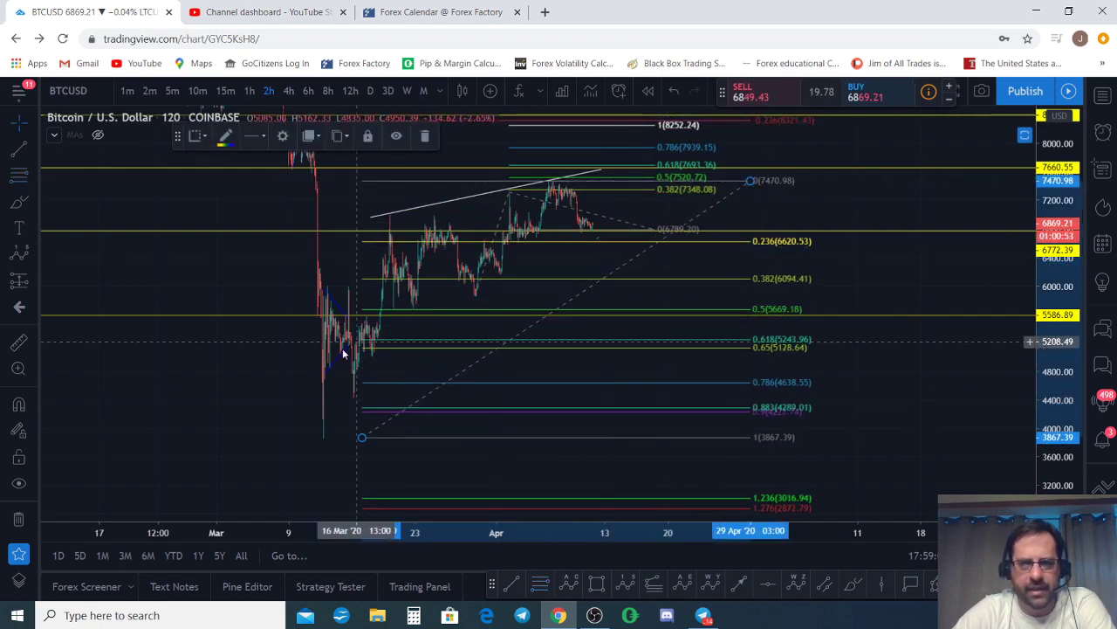
pyautogui.scroll(1, 555, 190)
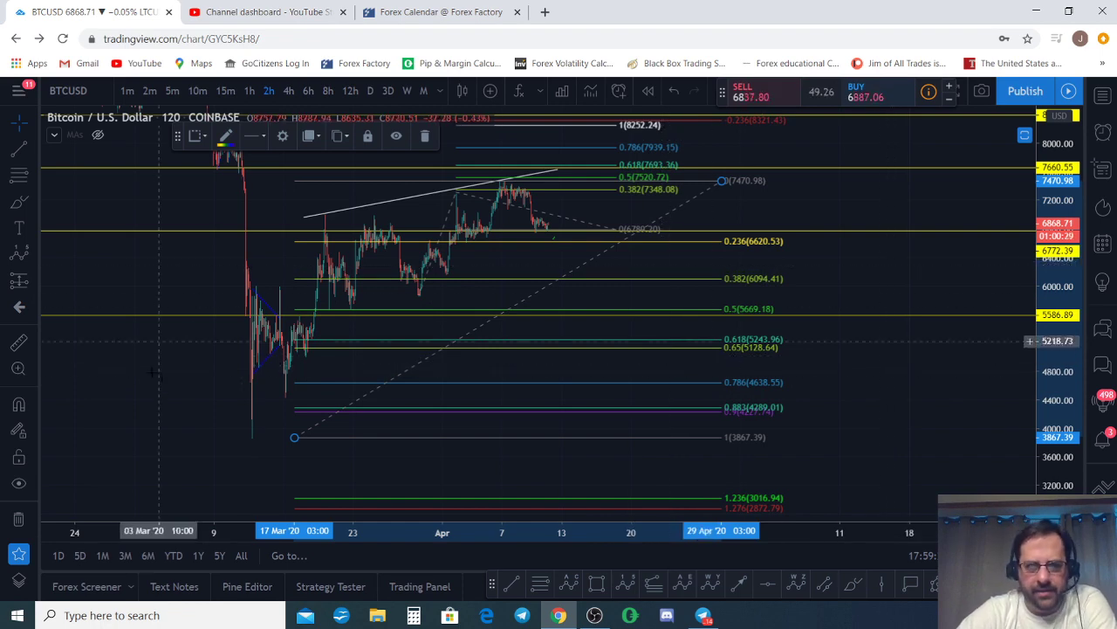
# Restore the RSI pane beneath the price chart, with the late March and April swings in view.
pyautogui.moveTo(862, 275); pyautogui.dragTo(762, 314)
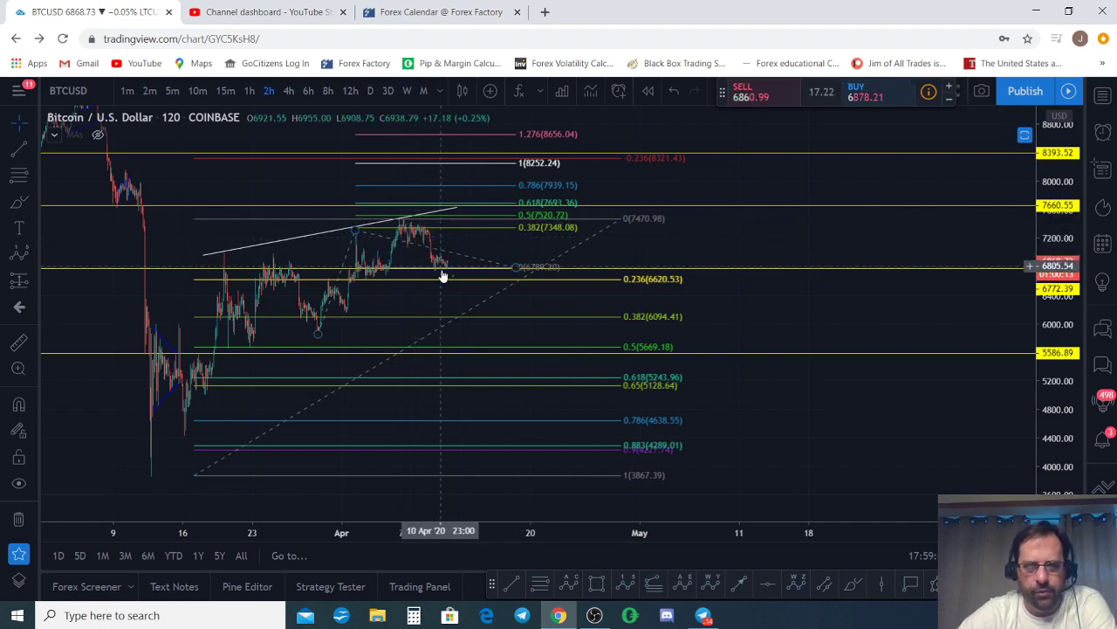
pyautogui.moveTo(703, 305); pyautogui.dragTo(837, 358)
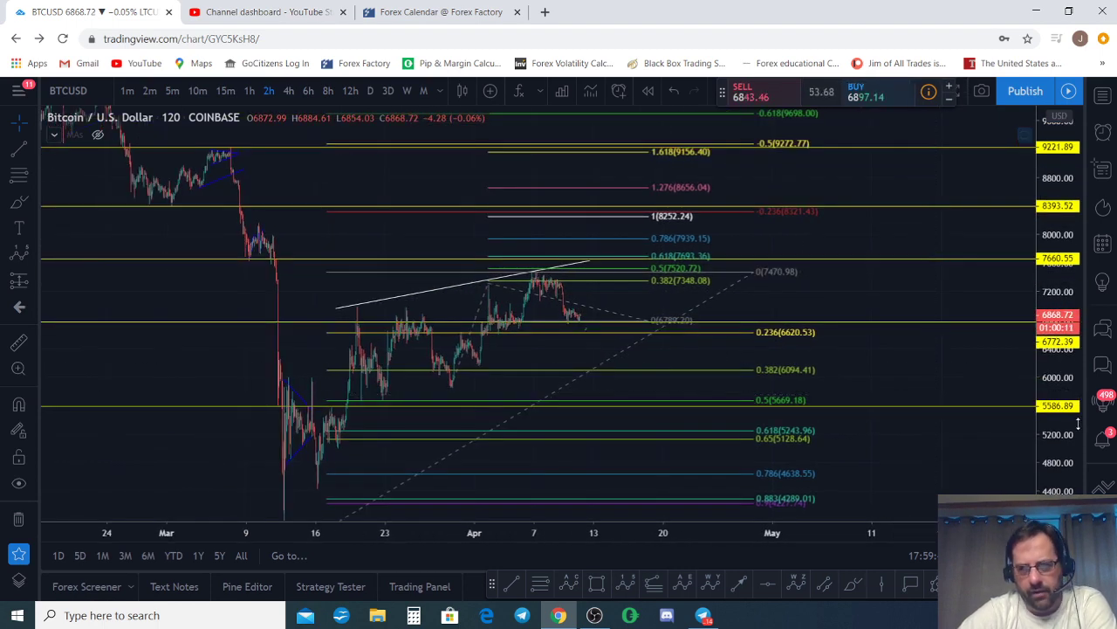
pyautogui.moveTo(1064, 410); pyautogui.dragTo(1064, 288)
pyautogui.scroll(4, 947, 354)
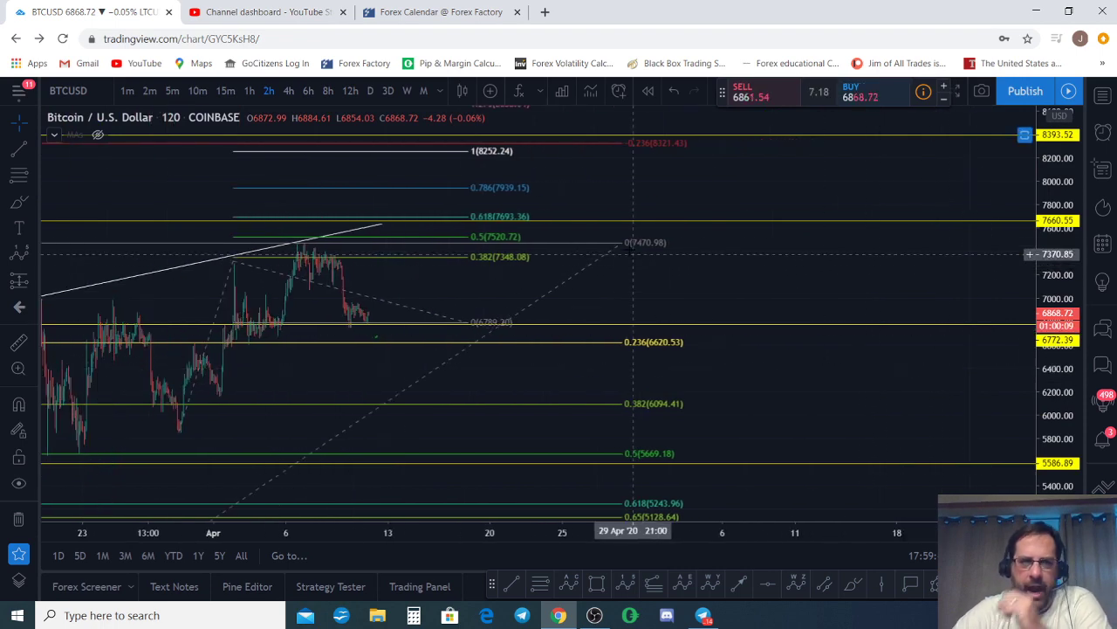
pyautogui.doubleClick(595, 192)
pyautogui.scroll(-6, 723, 292)
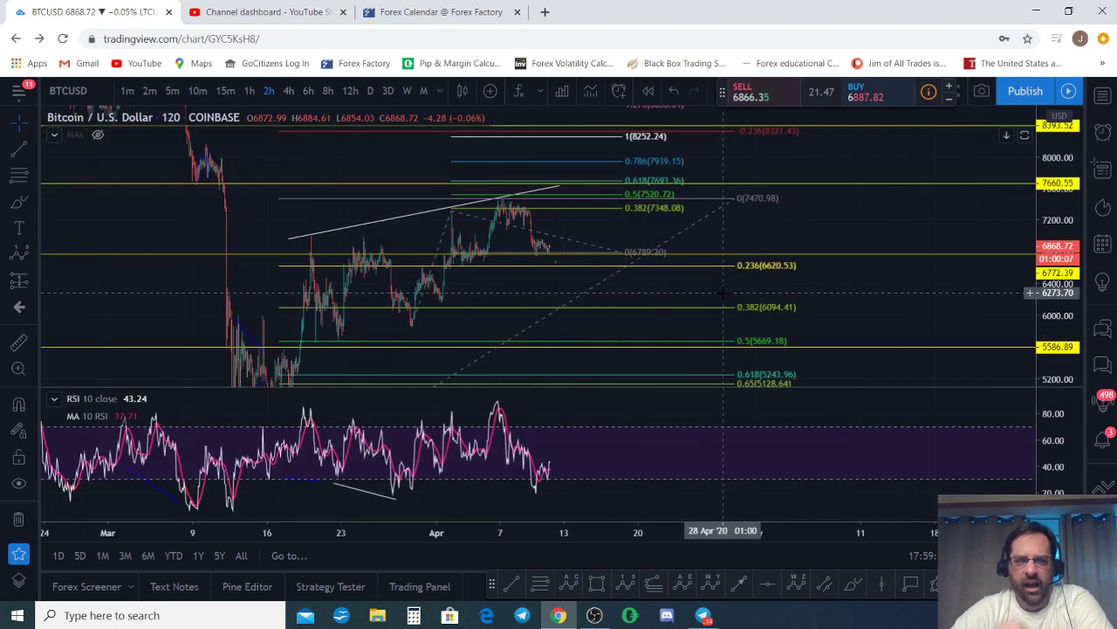
pyautogui.moveTo(1075, 291); pyautogui.dragTo(1065, 138)
pyautogui.scroll(1, 952, 167)
pyautogui.scroll(5, 965, 171)
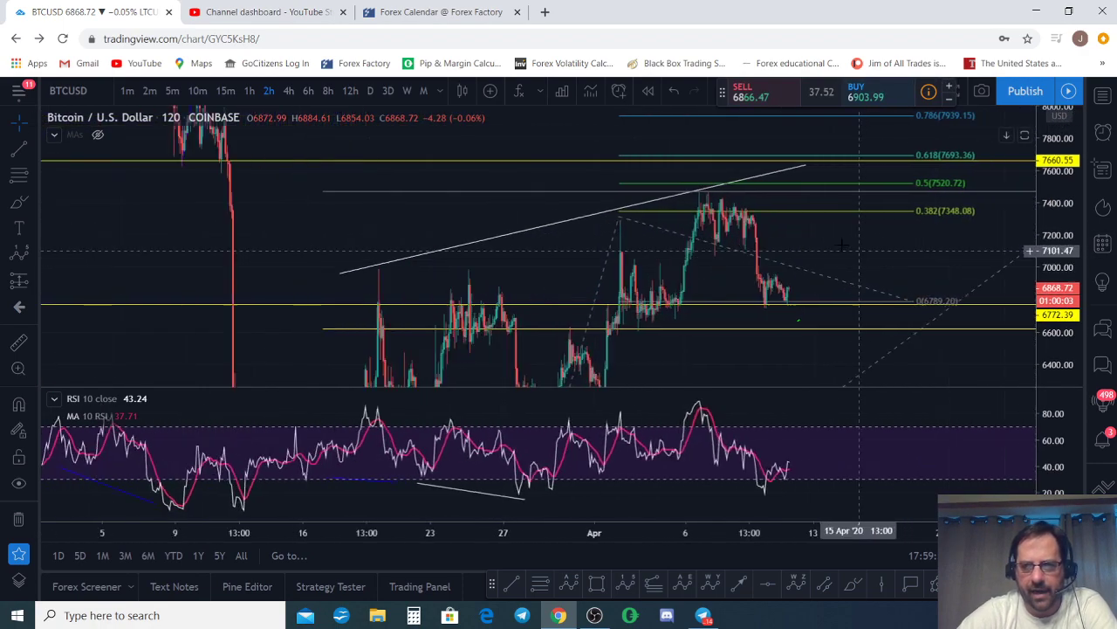
pyautogui.scroll(-2, 812, 259)
pyautogui.moveTo(867, 234); pyautogui.dragTo(854, 196)
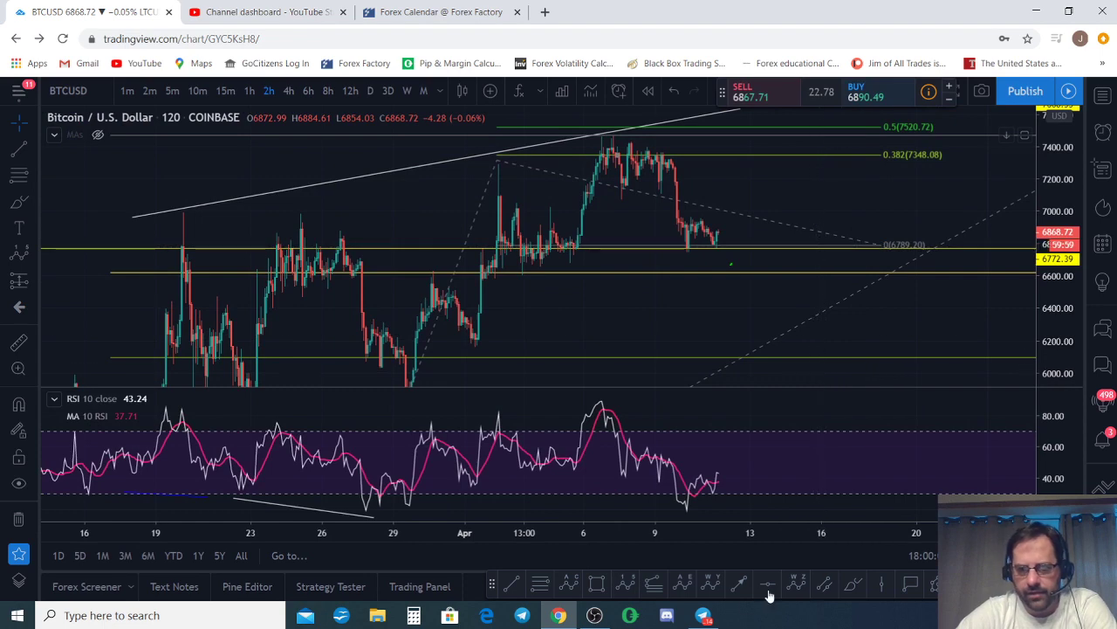
# Draw a trend line under price from about 6677 on 4 April to 6826 on 15 April, and another under the RSI from 5 April.
pyautogui.click(512, 585)
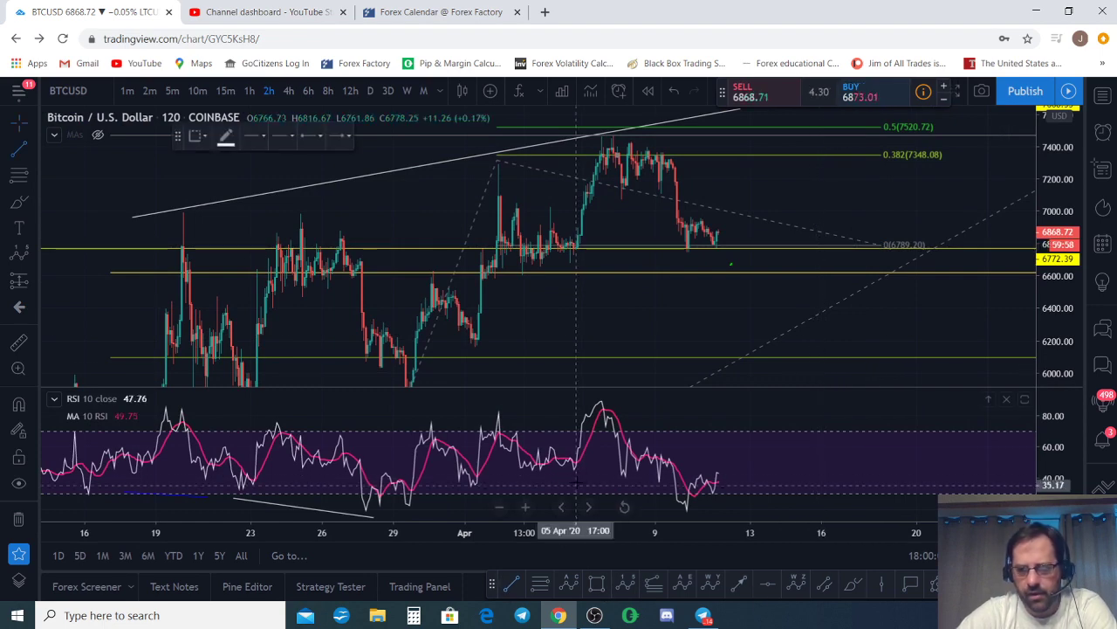
pyautogui.click(557, 262)
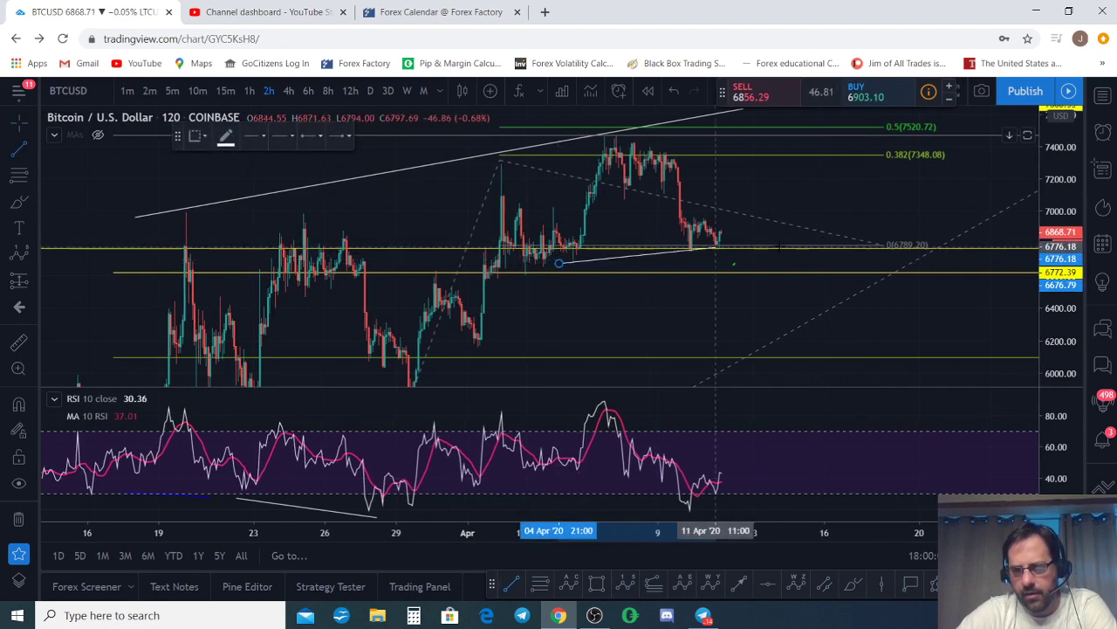
pyautogui.click(801, 239)
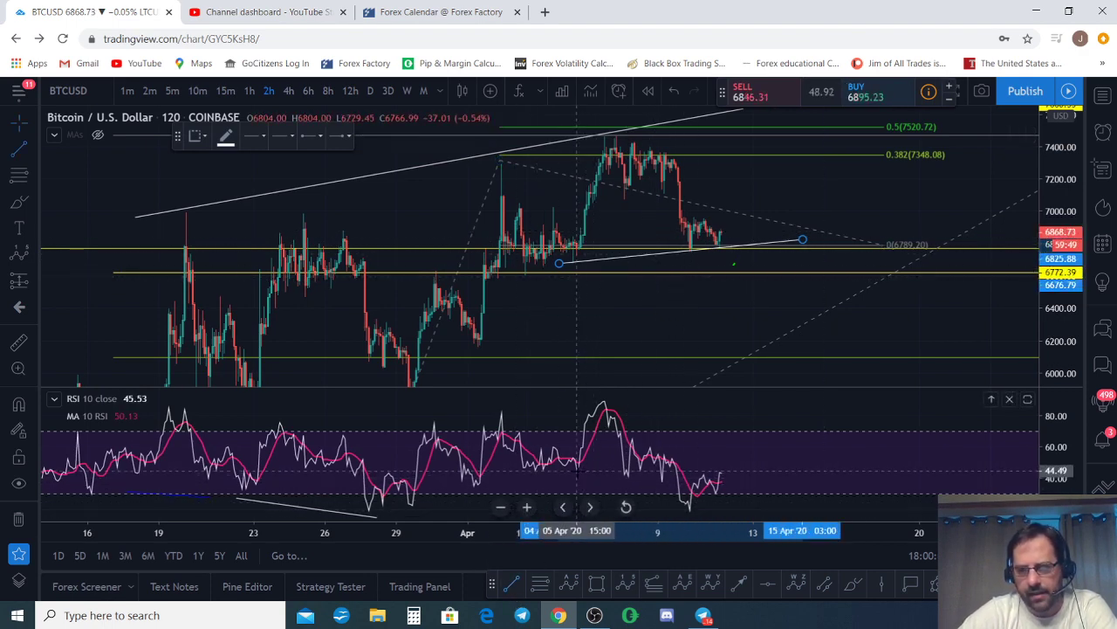
pyautogui.click(572, 467)
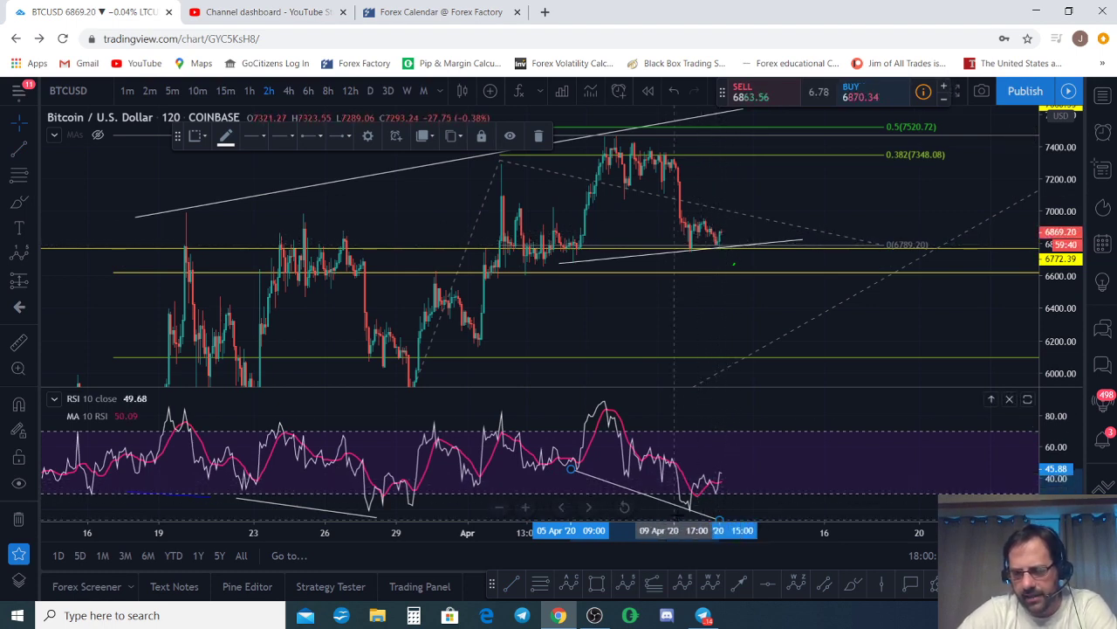
pyautogui.moveTo(792, 199); pyautogui.dragTo(713, 234)
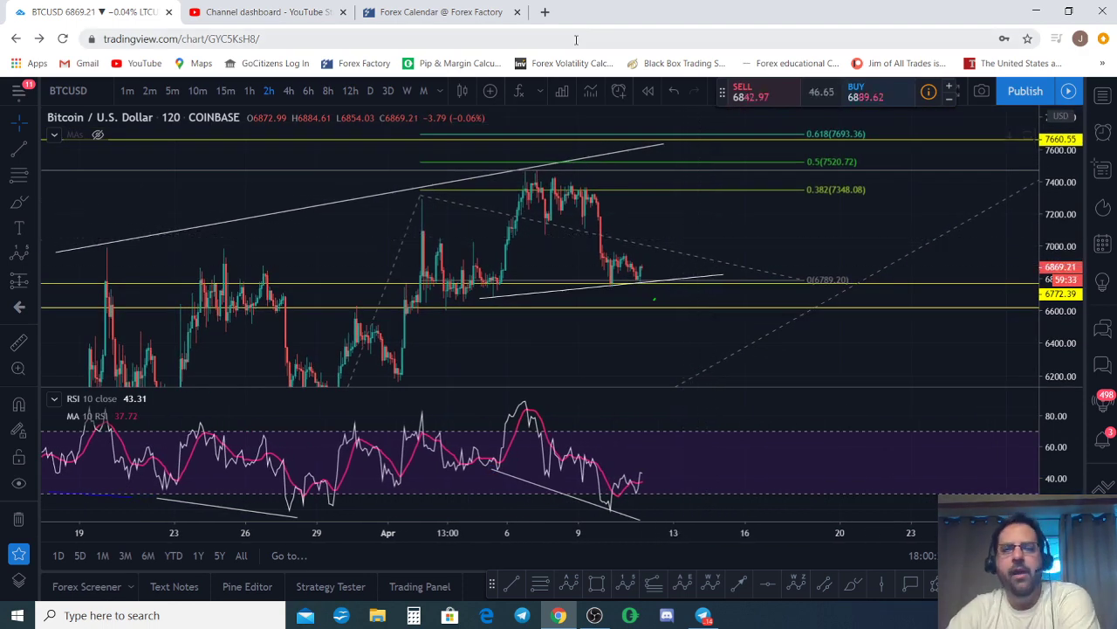
# Maximise the price pane so the RSI is hidden and the price scale covers the Fibonacci levels.
pyautogui.doubleClick(643, 344)
pyautogui.moveTo(1063, 186); pyautogui.dragTo(972, 305)
pyautogui.scroll(-5, 995, 305)
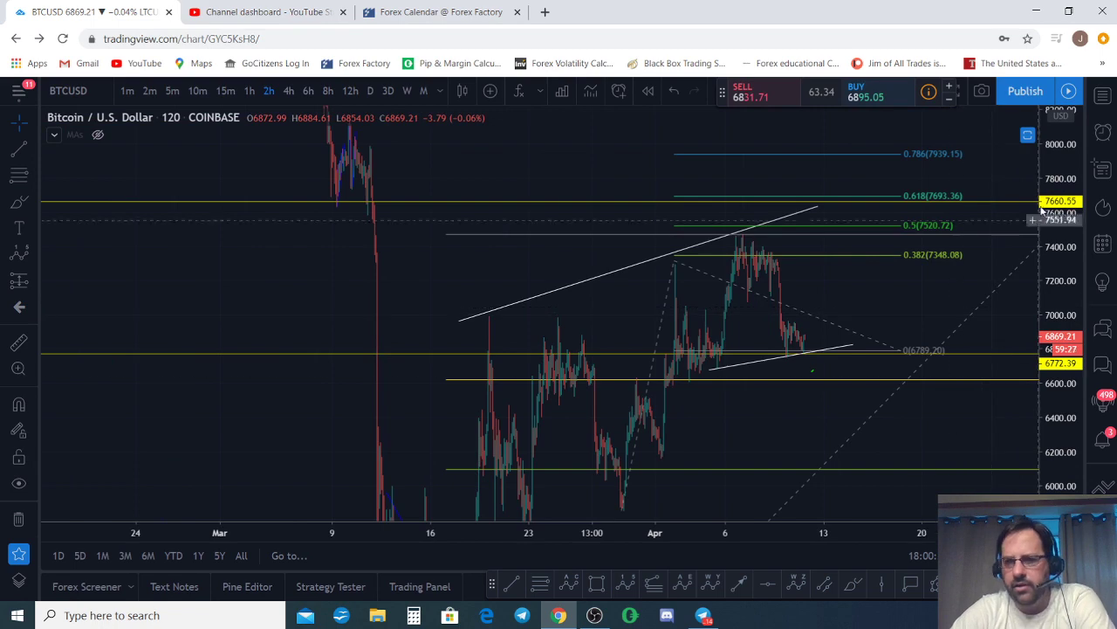
pyautogui.moveTo(1068, 143); pyautogui.dragTo(1026, 372)
pyautogui.scroll(3, 1004, 360)
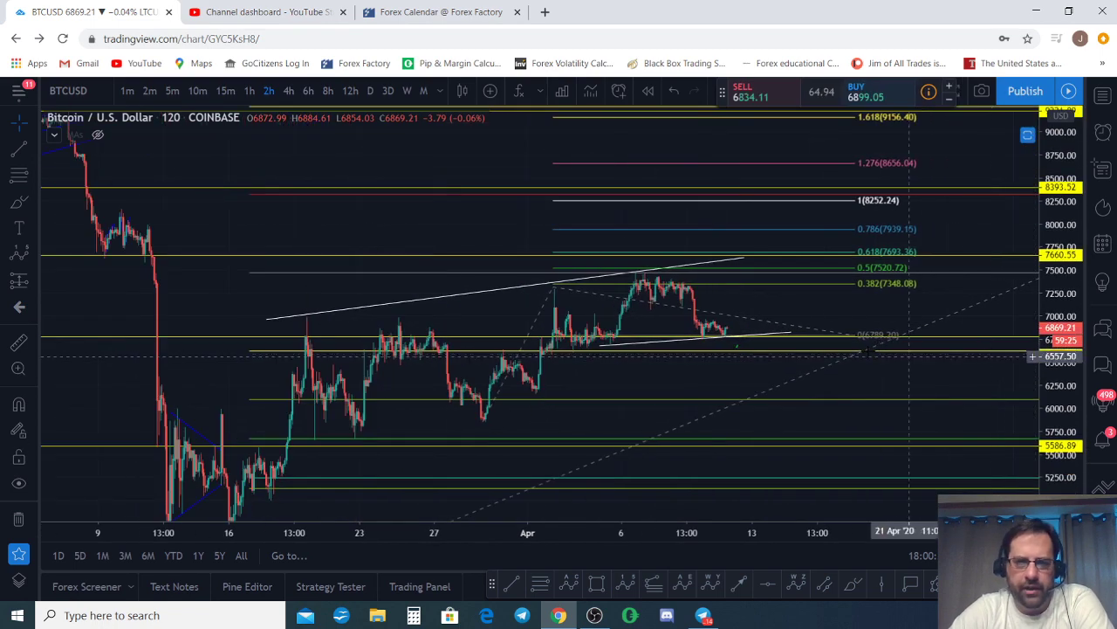
pyautogui.moveTo(663, 362); pyautogui.dragTo(686, 319)
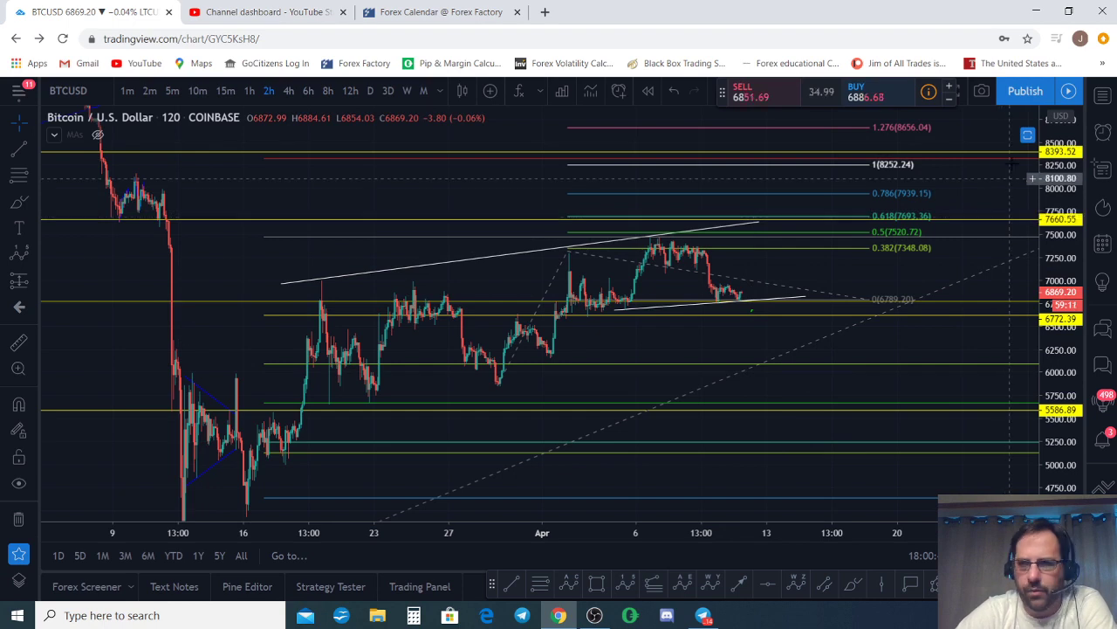
# Examine the April price action against the Fibonacci levels, the horizontal levels and the two white trend lines.
pyautogui.scroll(-5, 1028, 149)
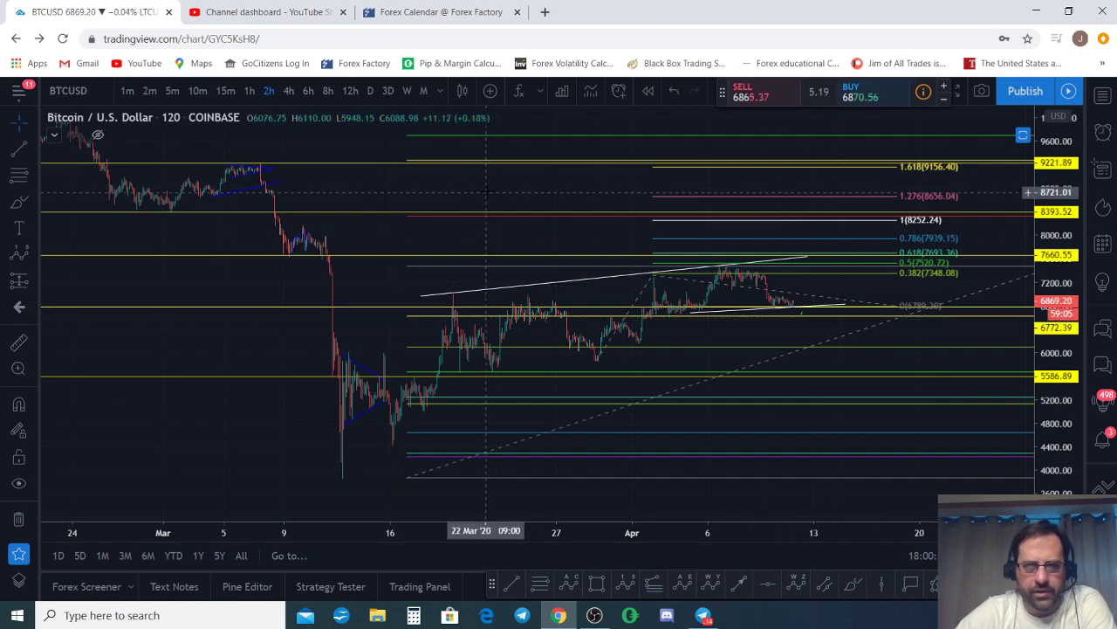
pyautogui.moveTo(488, 191); pyautogui.dragTo(336, 116)
pyautogui.moveTo(1065, 360); pyautogui.dragTo(1056, 166)
pyautogui.moveTo(915, 155); pyautogui.dragTo(883, 303)
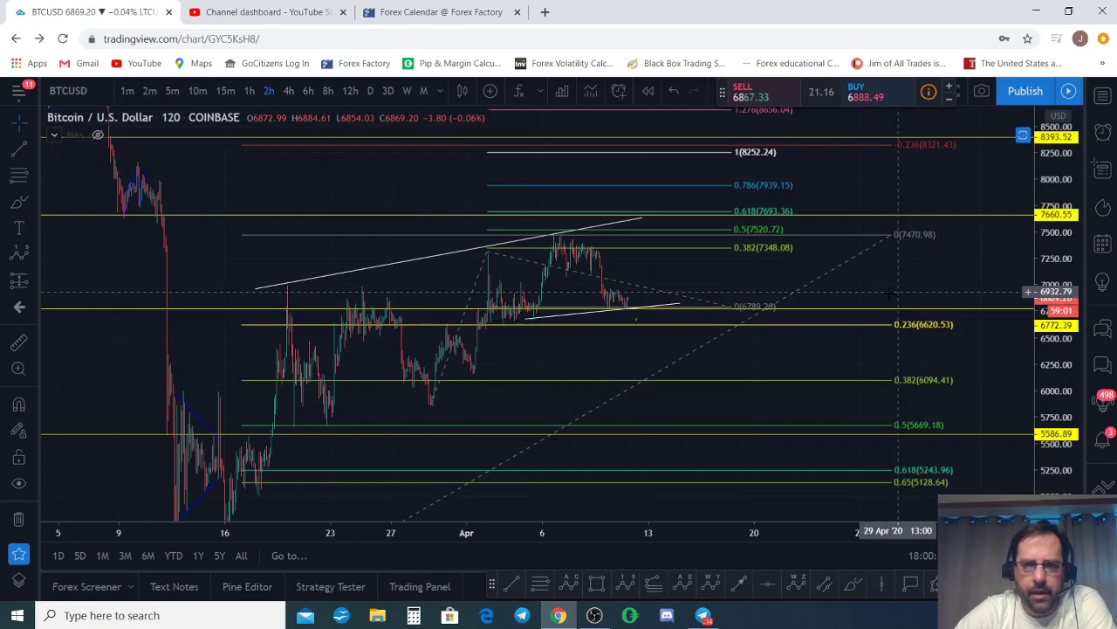
pyautogui.scroll(-1, 880, 317)
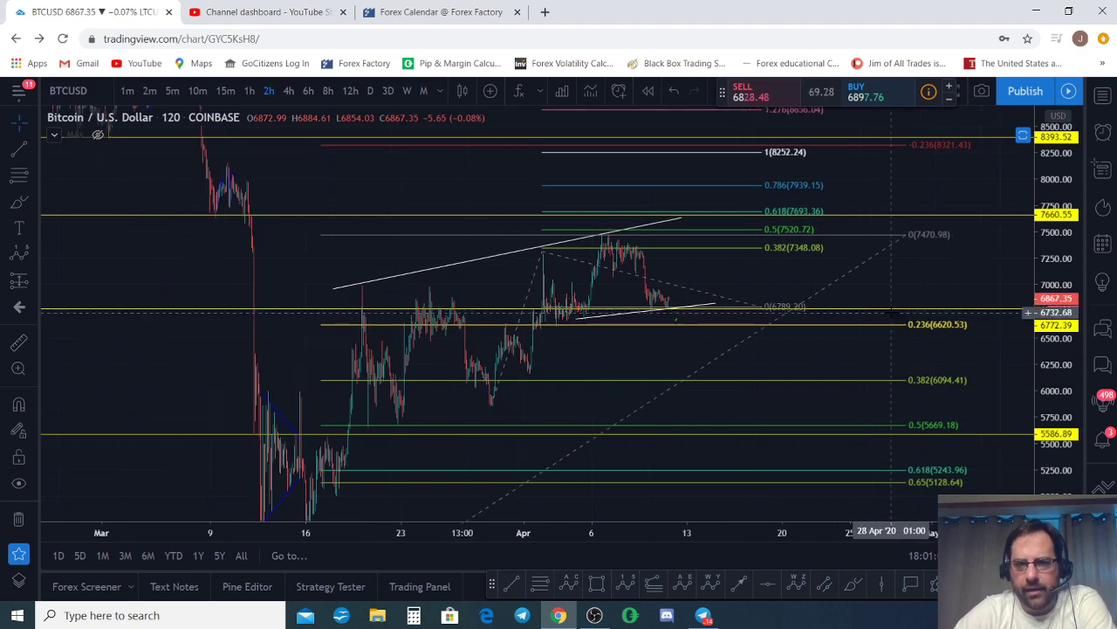
pyautogui.scroll(7, 892, 313)
pyautogui.moveTo(584, 272); pyautogui.dragTo(919, 327)
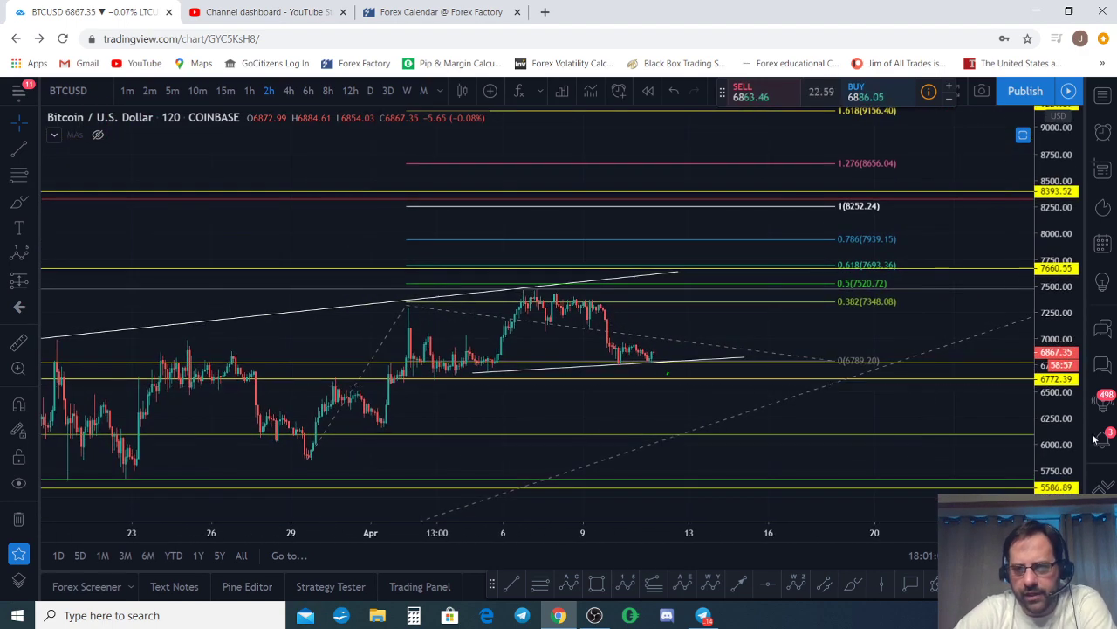
pyautogui.moveTo(1059, 445); pyautogui.dragTo(1017, 249)
pyautogui.scroll(2, 889, 313)
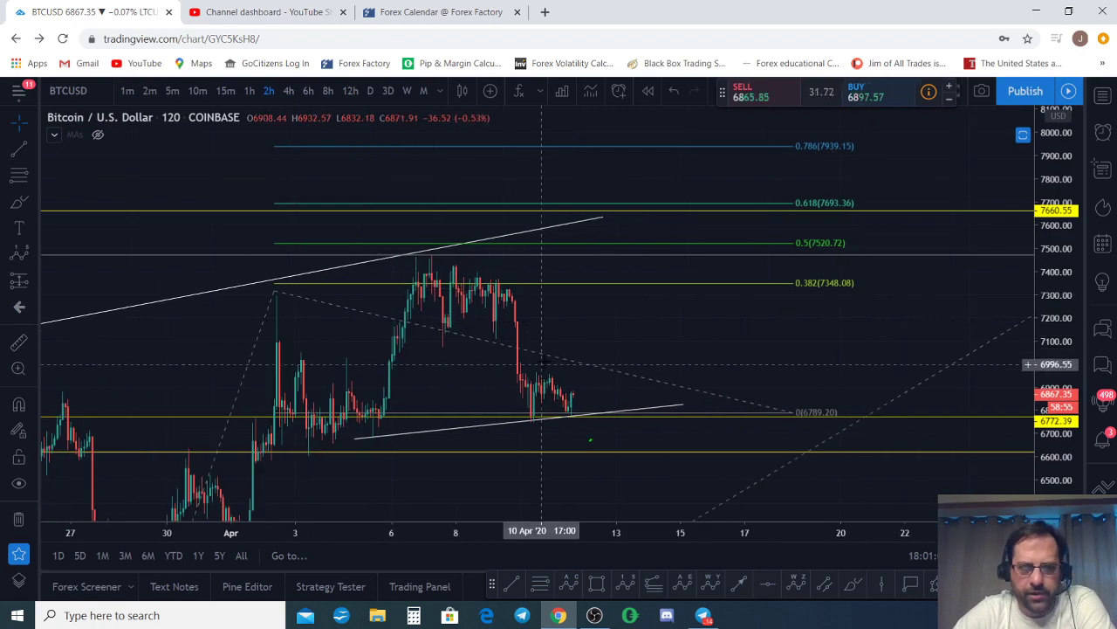
pyautogui.moveTo(622, 313); pyautogui.dragTo(952, 130)
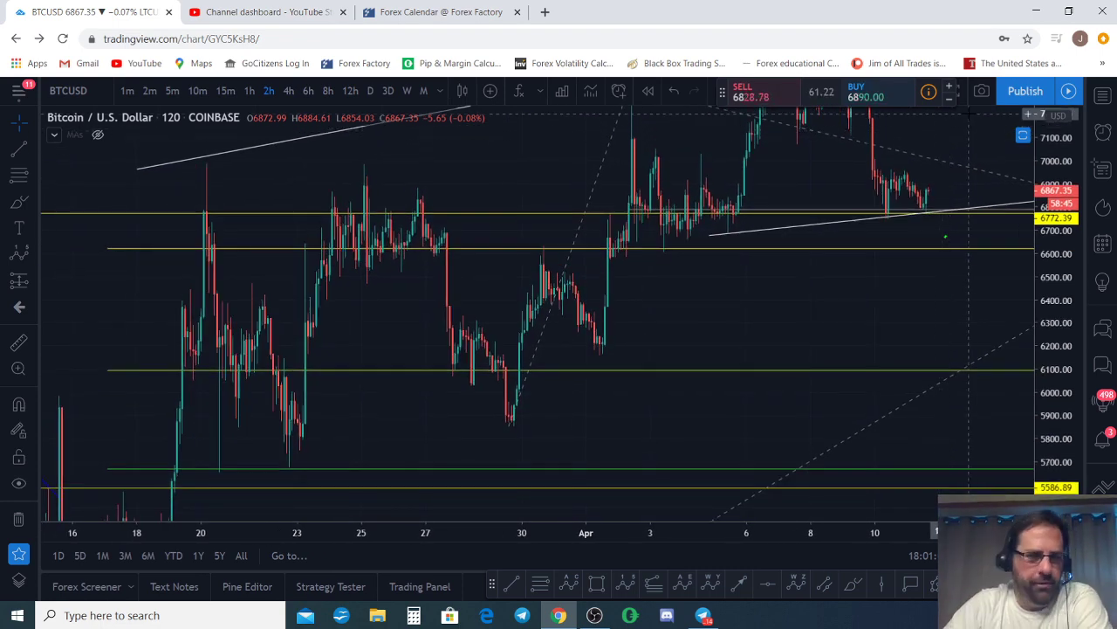
# Examine the crash low, the blue triangle and the 16 March low at the start of the recovery.
pyautogui.moveTo(1050, 149); pyautogui.dragTo(1025, 286)
pyautogui.scroll(-3, 1022, 294)
pyautogui.moveTo(790, 391); pyautogui.dragTo(960, 250)
pyautogui.moveTo(1050, 179); pyautogui.dragTo(1035, 322)
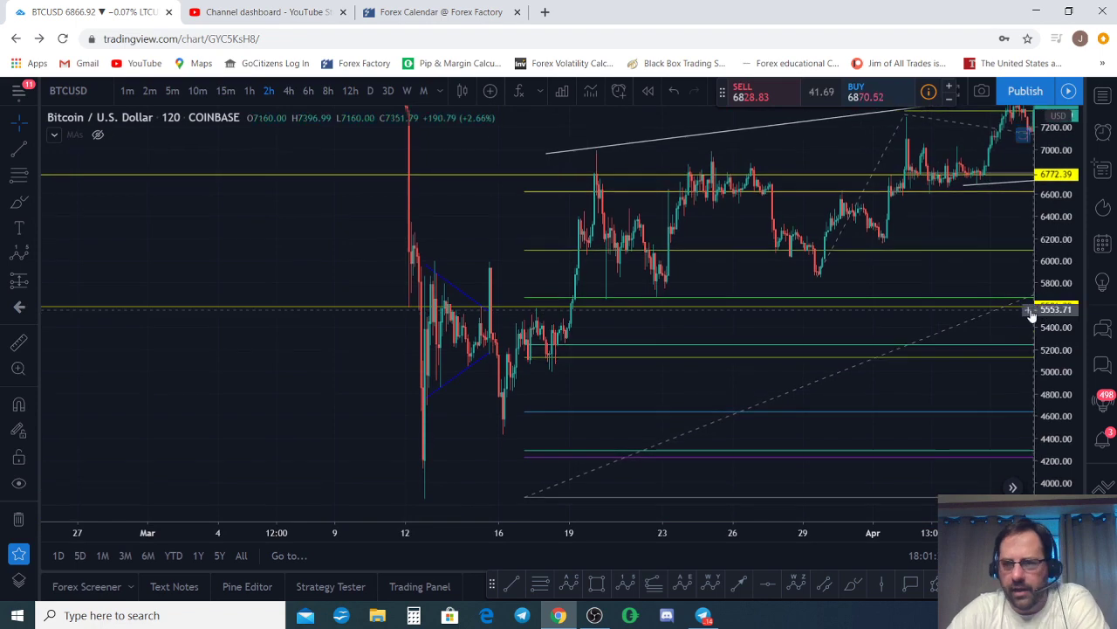
pyautogui.scroll(2, 1017, 324)
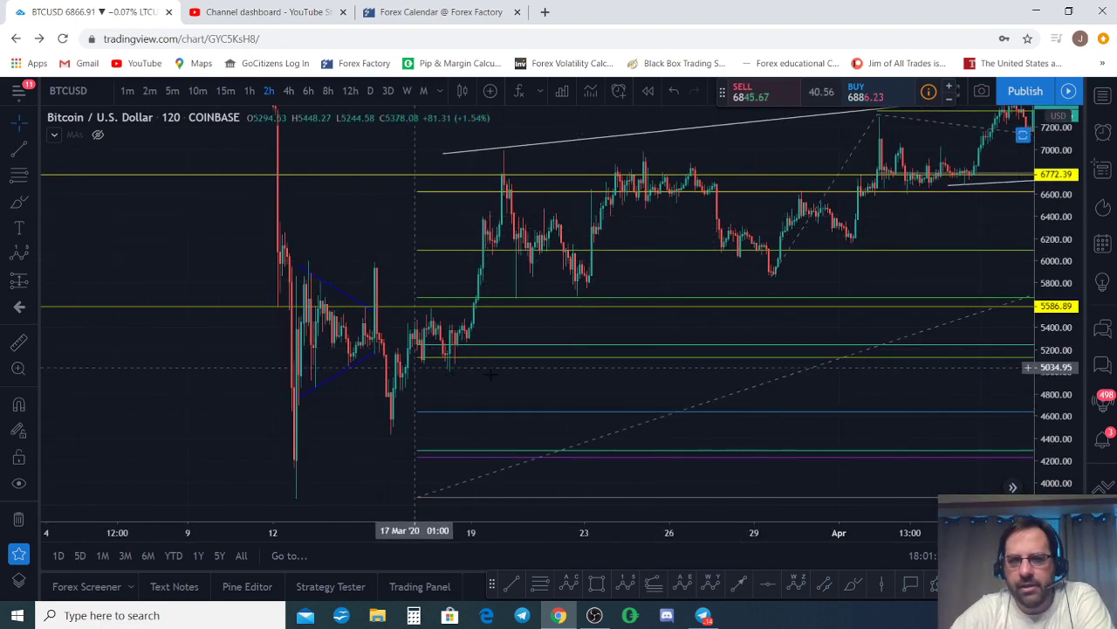
pyautogui.moveTo(617, 318); pyautogui.dragTo(707, 322)
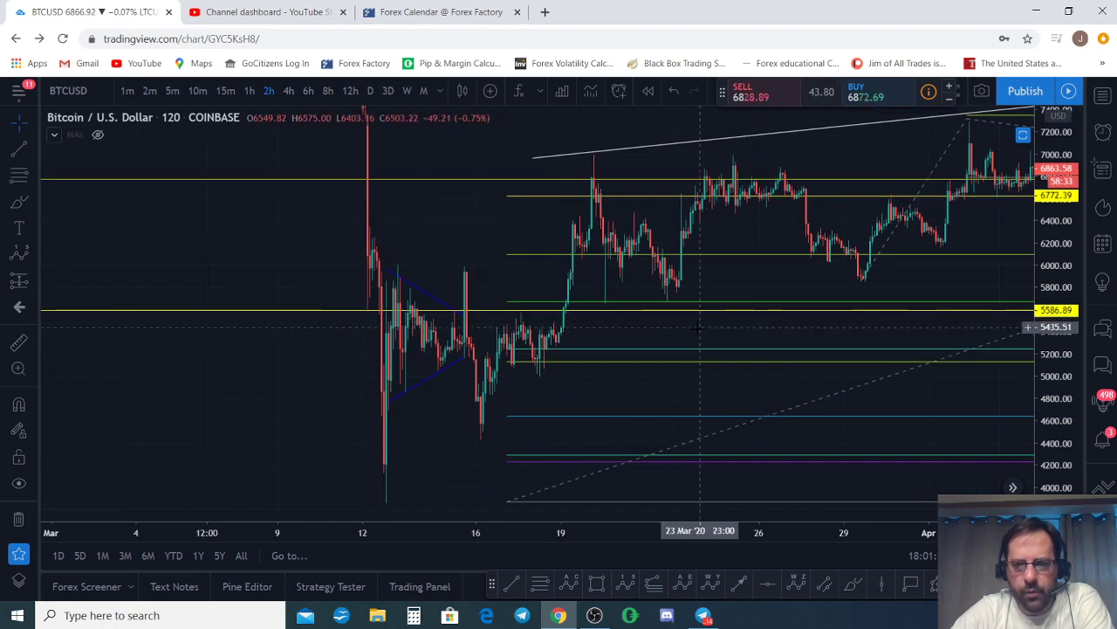
pyautogui.scroll(1, 694, 324)
pyautogui.moveTo(462, 317); pyautogui.dragTo(756, 315)
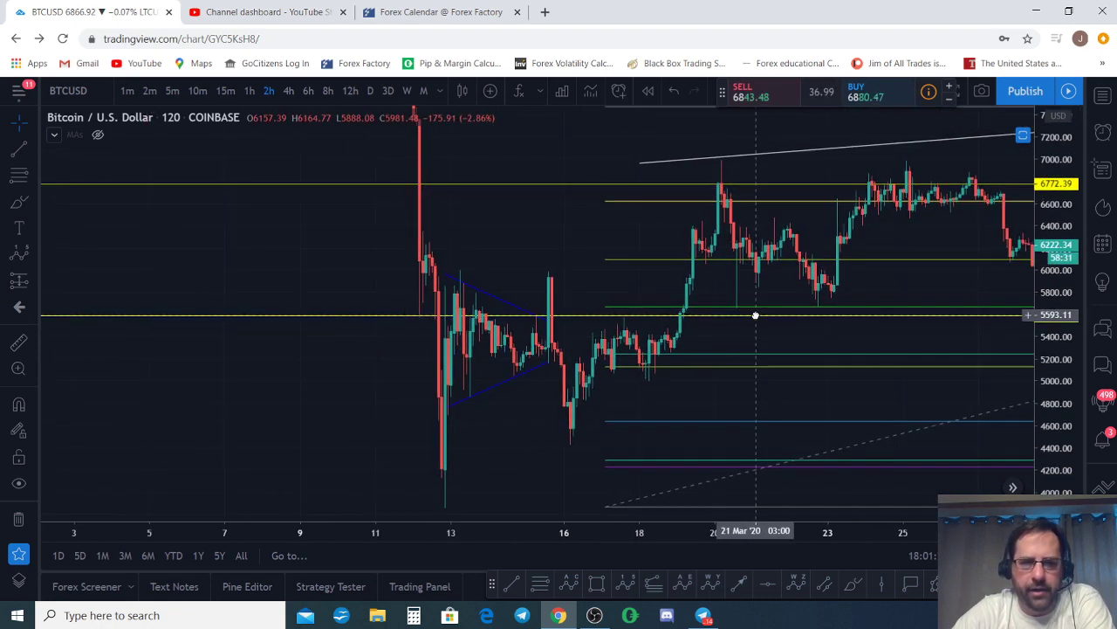
pyautogui.moveTo(1054, 349); pyautogui.dragTo(1062, 269)
pyautogui.moveTo(797, 337); pyautogui.dragTo(779, 276)
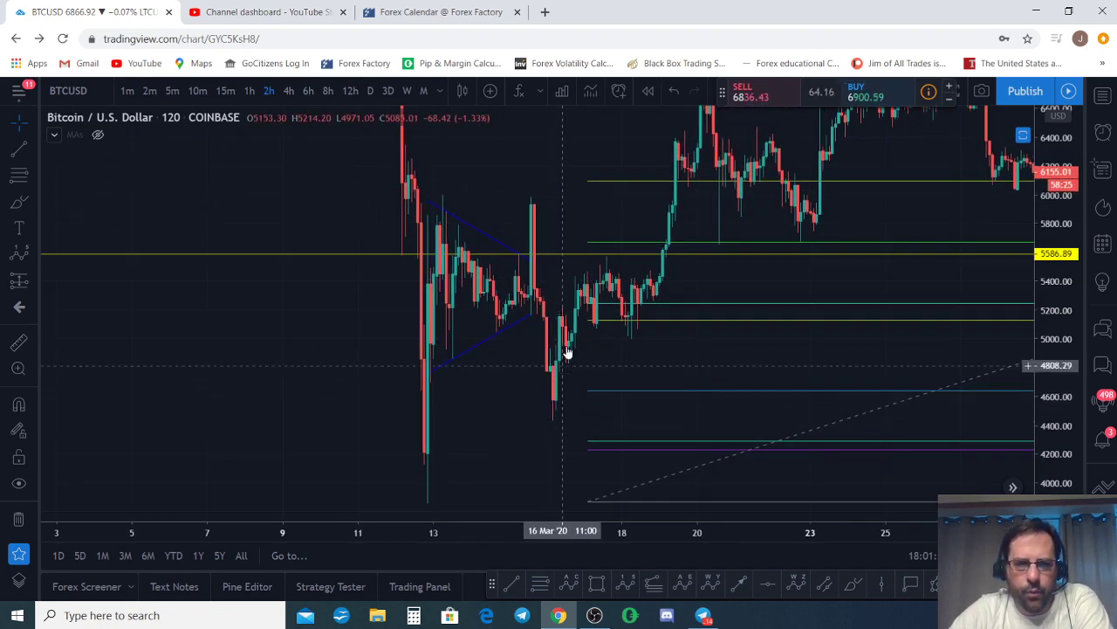
pyautogui.scroll(1, 534, 377)
# Draw a red arrow from about 4064 on 17 March up to the 16 March low.
pyautogui.moveTo(528, 365); pyautogui.dragTo(782, 364)
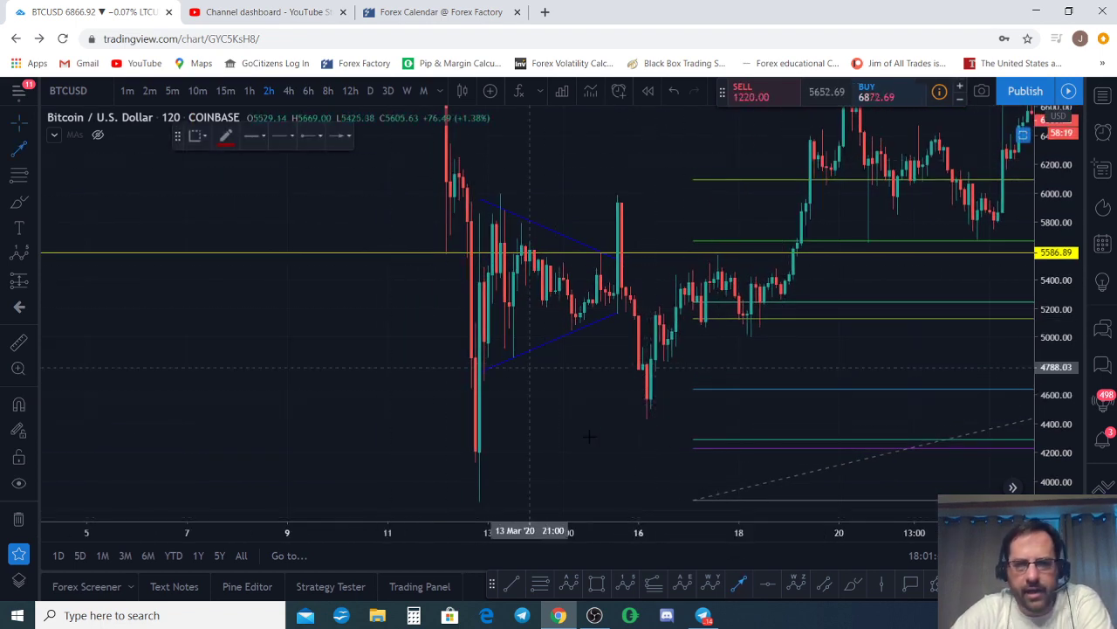
pyautogui.click(707, 471)
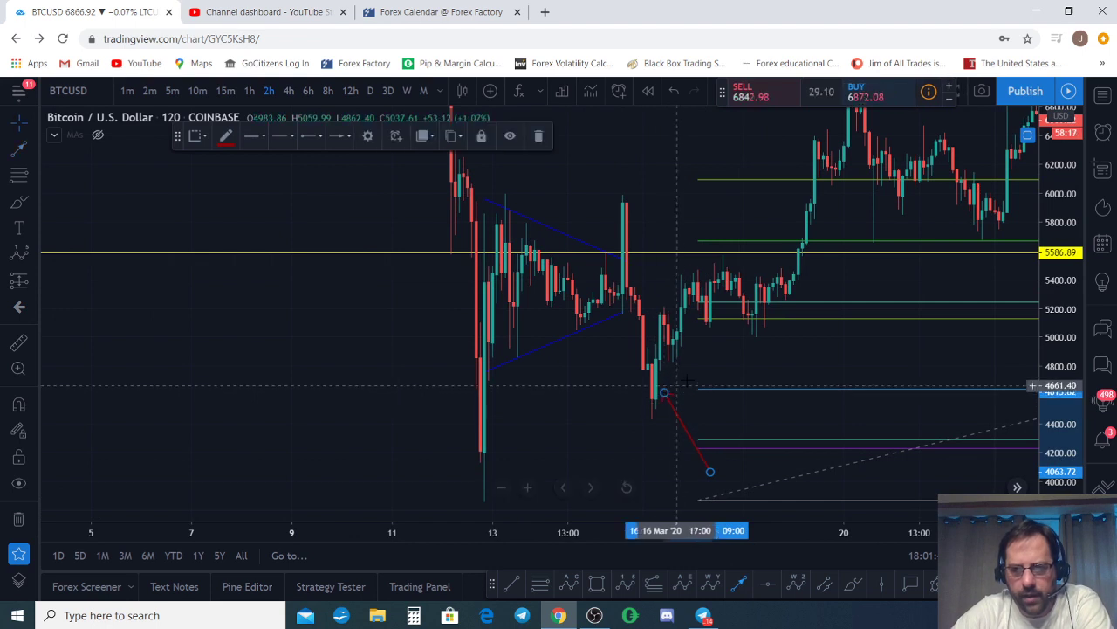
pyautogui.click(668, 399)
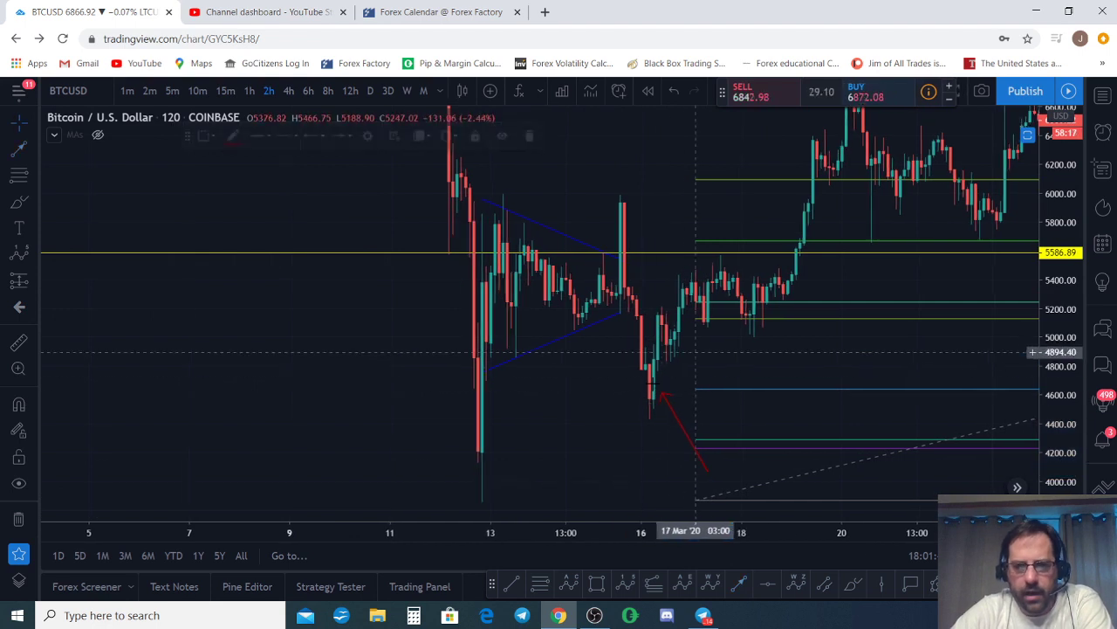
# Switch the chart to the 1-hour interval and bring the arrow at the 16 March low into close view.
pyautogui.click(246, 91)
pyautogui.scroll(-5, 563, 306)
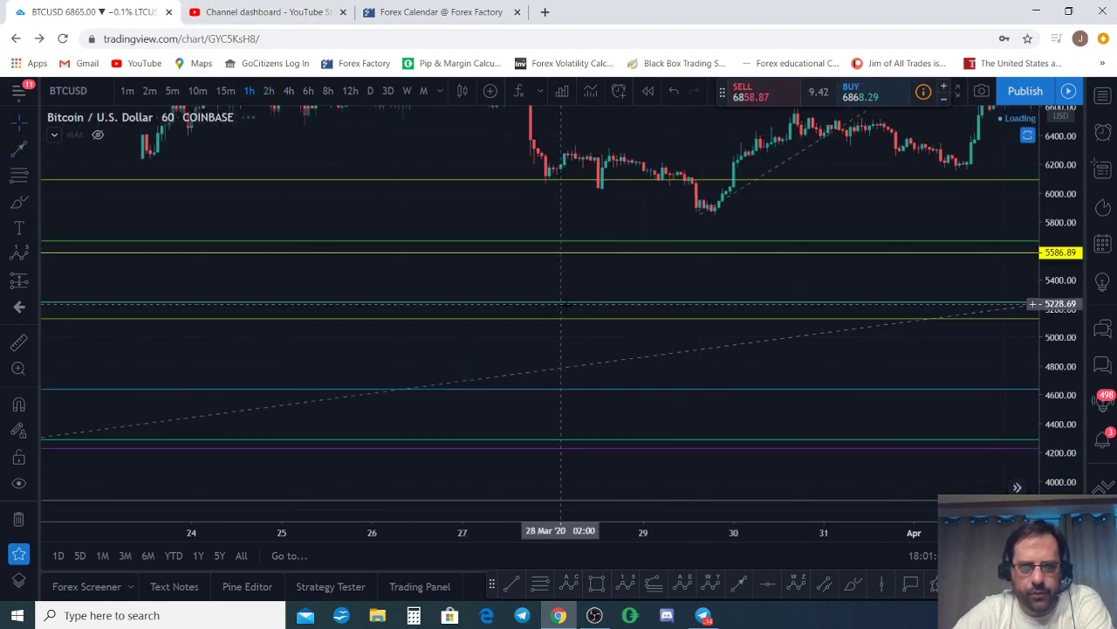
pyautogui.moveTo(344, 337); pyautogui.dragTo(1013, 312)
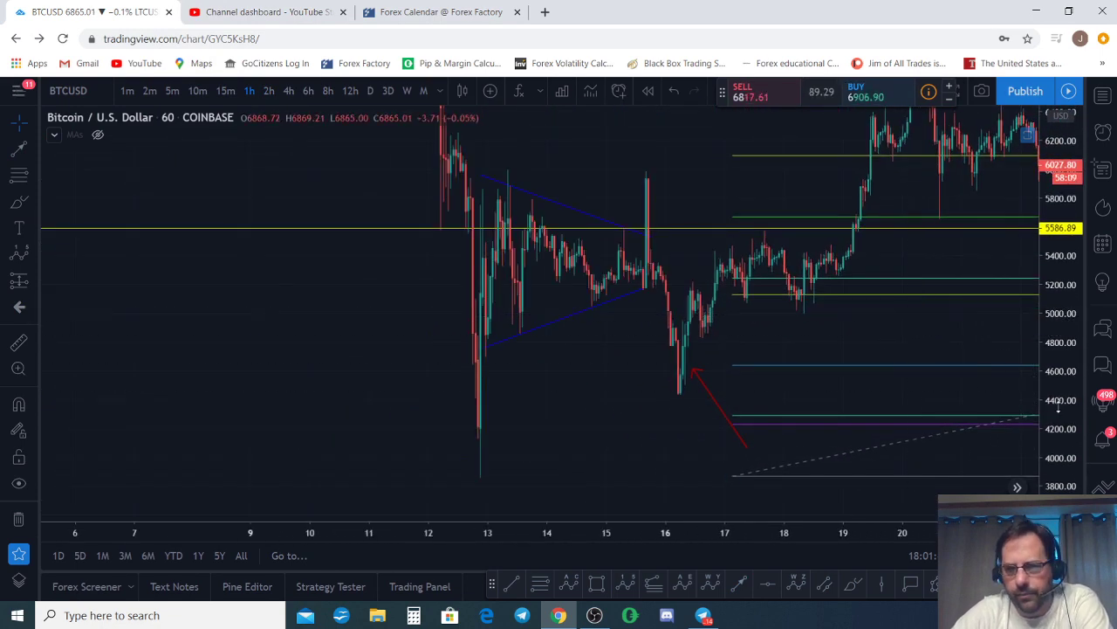
pyautogui.scroll(3, 886, 358)
pyautogui.scroll(3, 885, 360)
pyautogui.moveTo(512, 361); pyautogui.dragTo(826, 344)
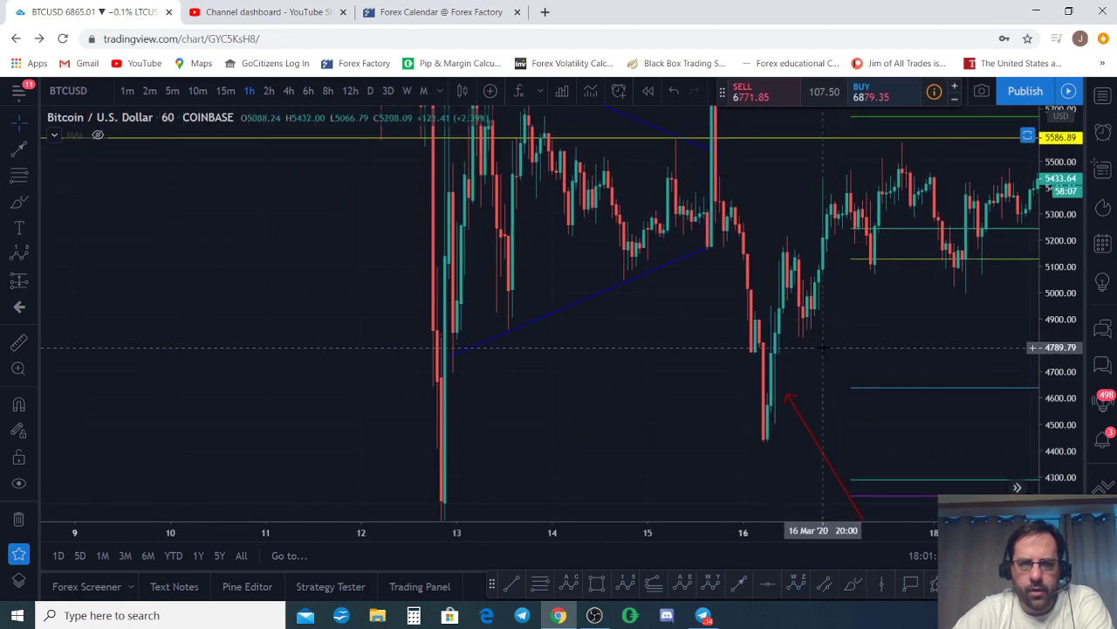
# Highlight the 16 March drop and the high of about 4950 with freehand brush strokes, and erase them.
pyautogui.scroll(4, 826, 346)
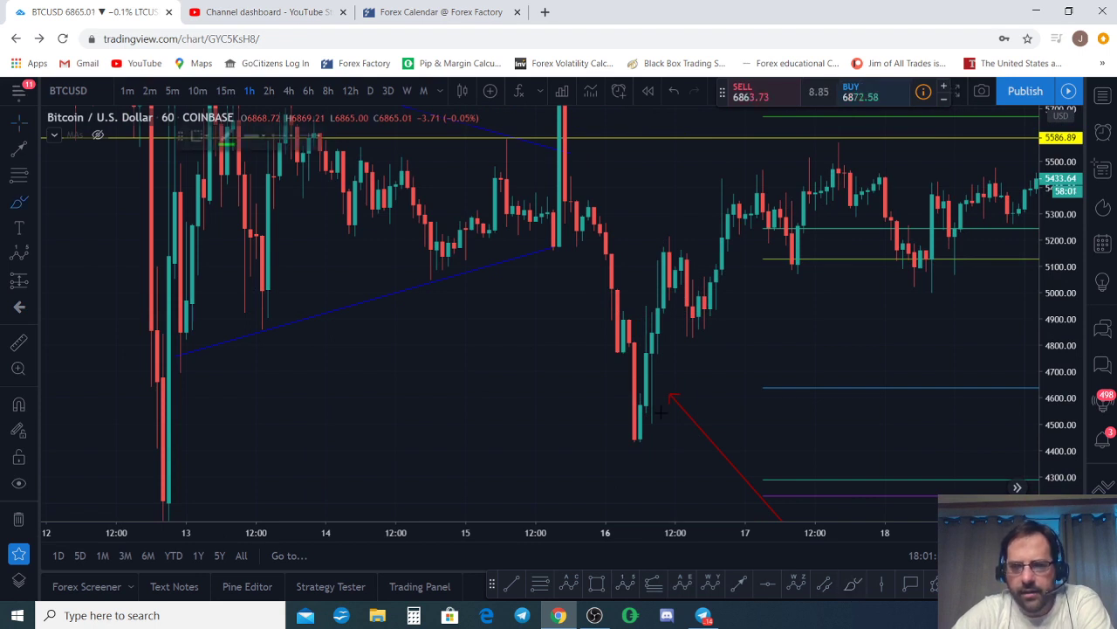
pyautogui.moveTo(648, 301)
pyautogui.mouseDown()
pyautogui.moveTo(625, 302)
pyautogui.moveTo(641, 297)
pyautogui.mouseUp()
pyautogui.moveTo(604, 350)
pyautogui.mouseDown()
pyautogui.moveTo(624, 307)
pyautogui.moveTo(631, 434)
pyautogui.mouseUp()
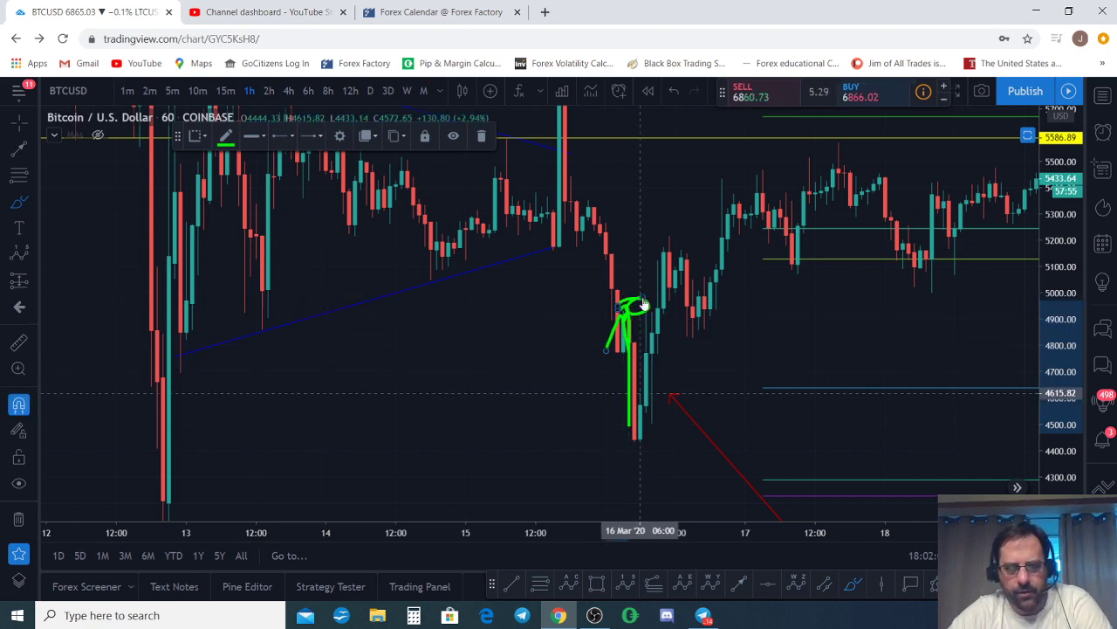
pyautogui.hotkey('ctrl', 'z')
pyautogui.hotkey('ctrl', 'z')
pyautogui.moveTo(646, 304); pyautogui.dragTo(644, 304)
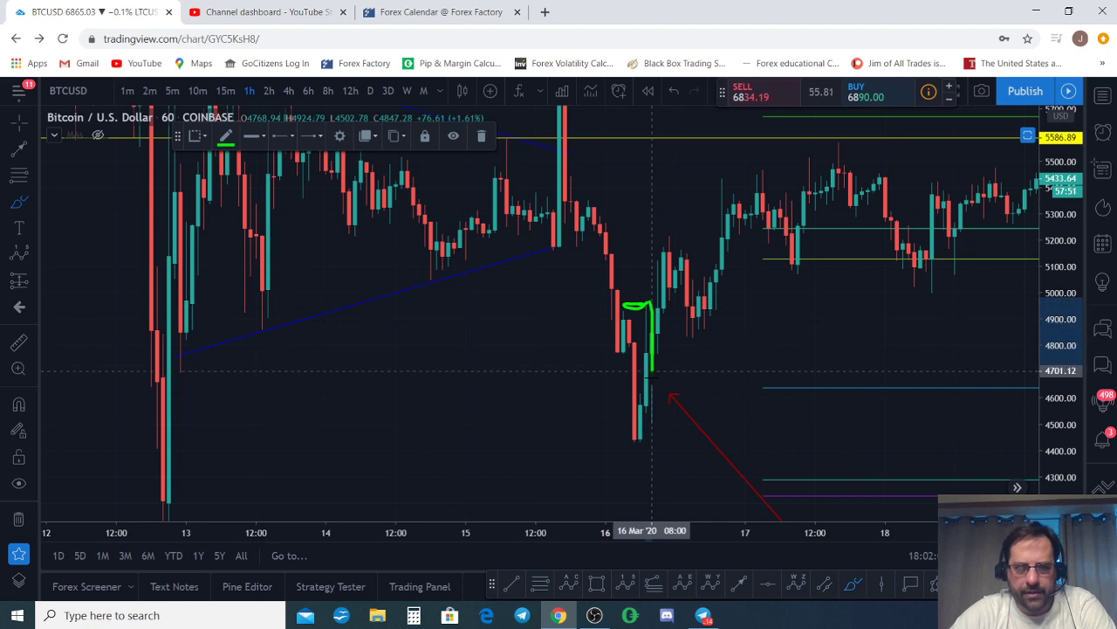
pyautogui.hotkey('ctrl', 'z')
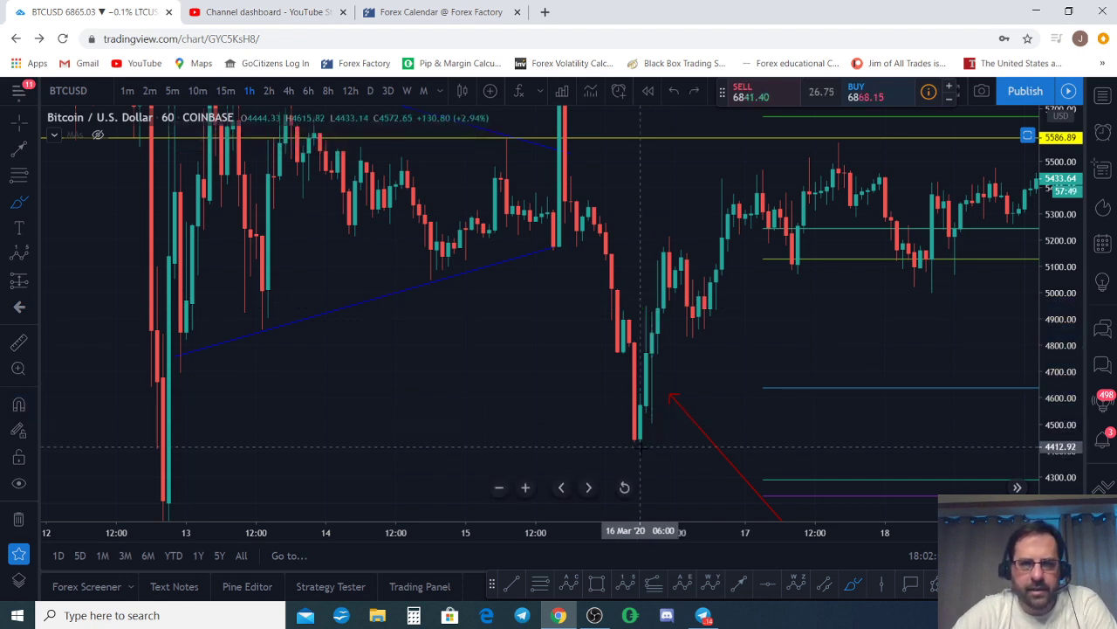
# Trace the rebound from the 16 March low and the pullback towards 4500 with brush strokes, removing each stroke.
pyautogui.moveTo(638, 439)
pyautogui.mouseDown()
pyautogui.moveTo(658, 308)
pyautogui.moveTo(594, 303)
pyautogui.moveTo(623, 303)
pyautogui.mouseUp()
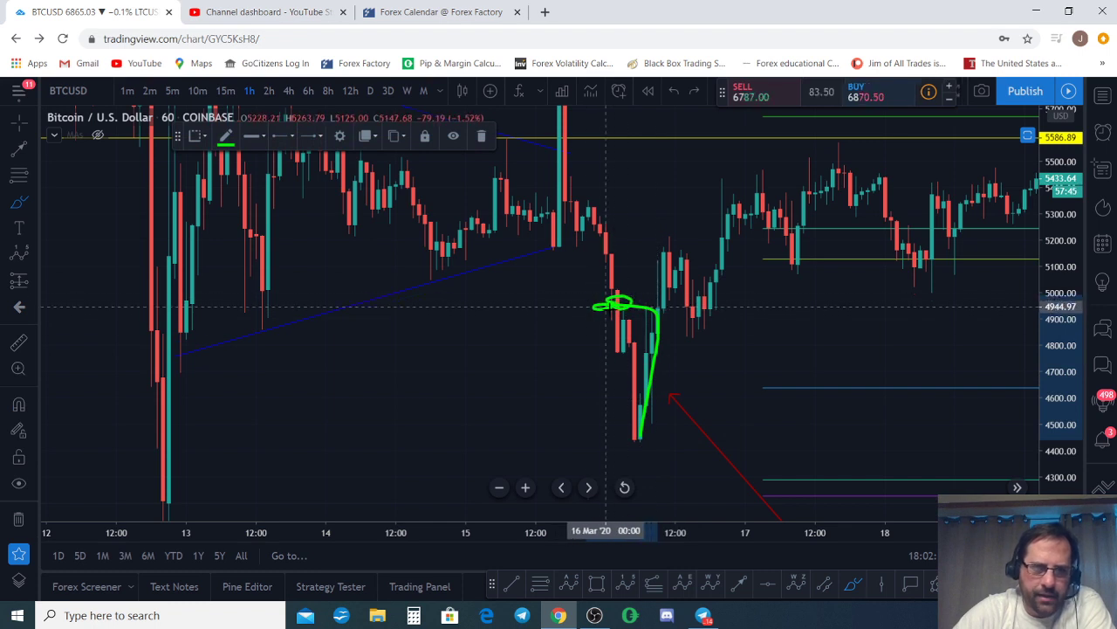
pyautogui.hotkey('ctrl', 'z')
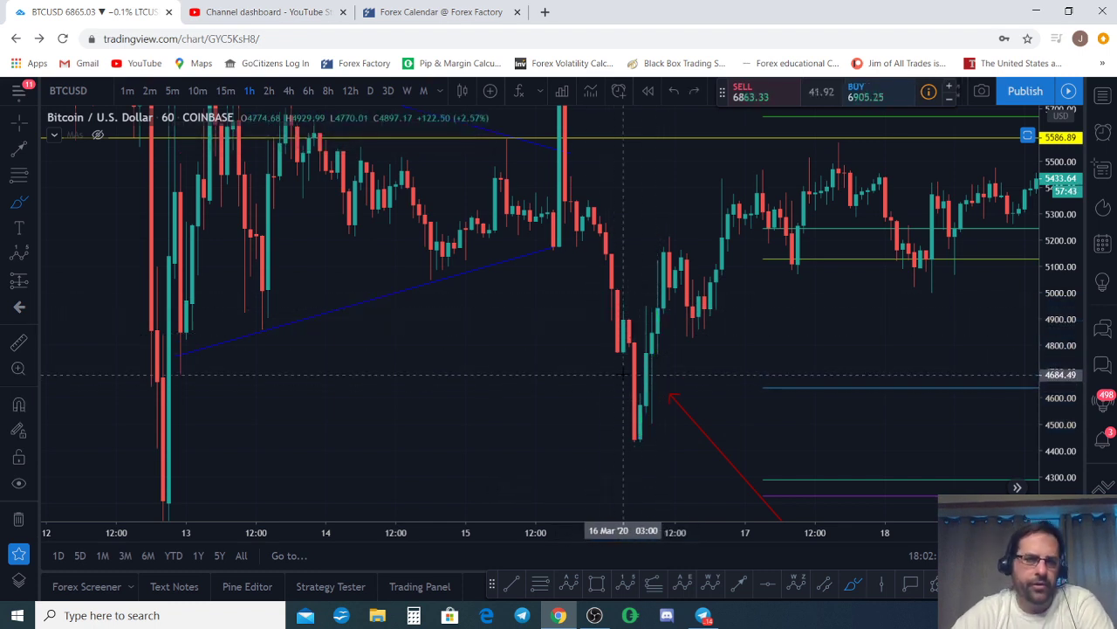
pyautogui.moveTo(646, 307); pyautogui.dragTo(646, 366)
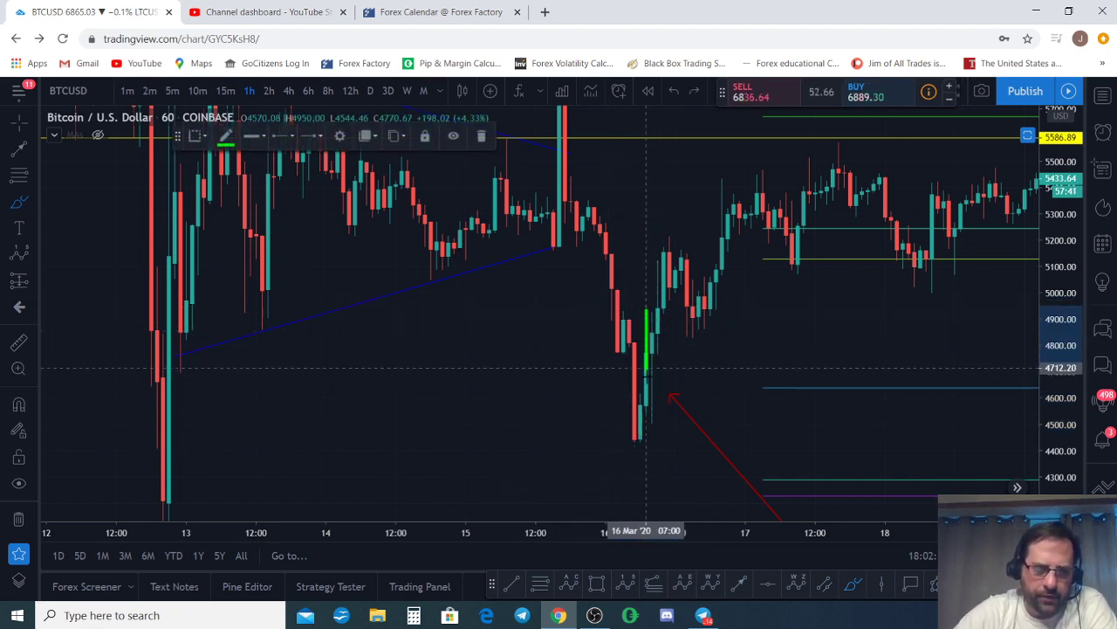
pyautogui.press('Delete')
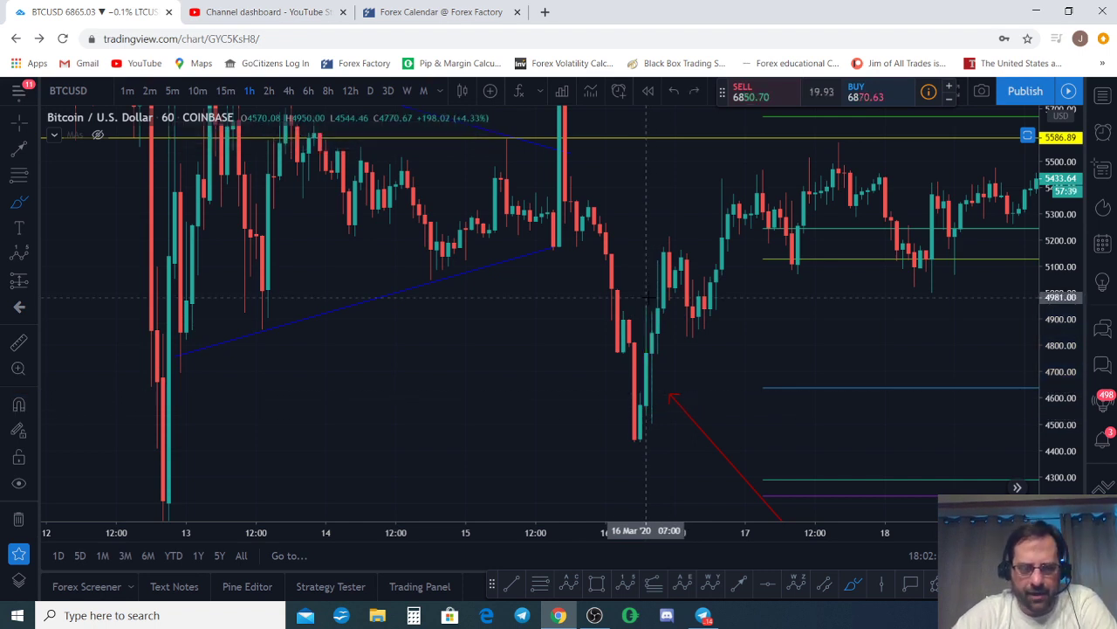
pyautogui.moveTo(646, 308)
pyautogui.mouseDown()
pyautogui.moveTo(653, 410)
pyautogui.moveTo(670, 409)
pyautogui.mouseUp()
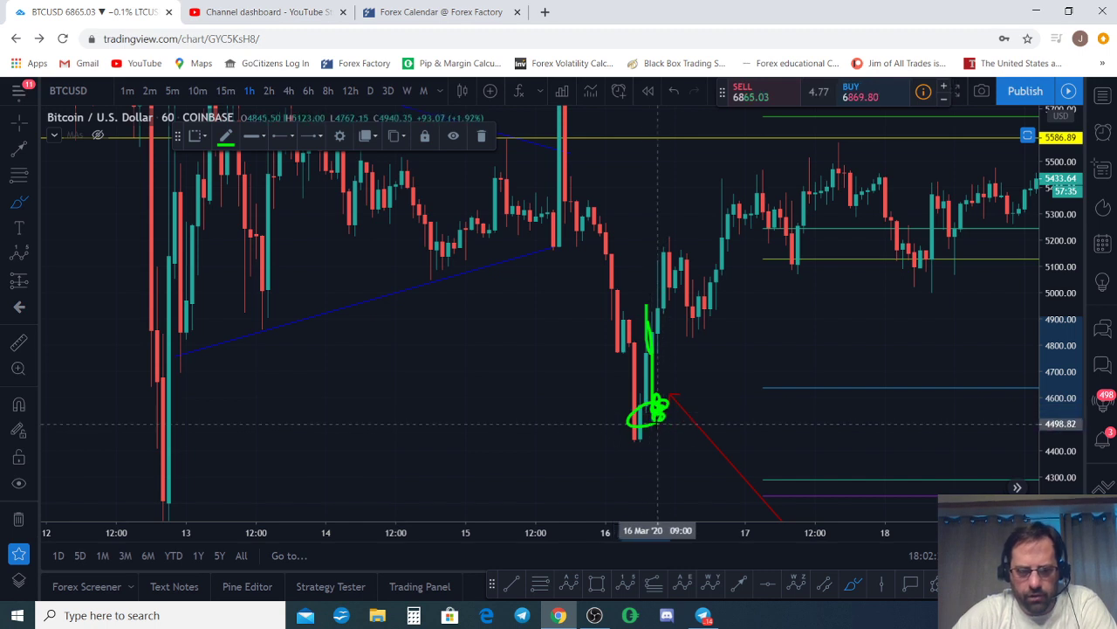
pyautogui.press('Delete')
pyautogui.moveTo(650, 309)
pyautogui.mouseDown()
pyautogui.moveTo(663, 425)
pyautogui.moveTo(785, 187)
pyautogui.moveTo(723, 220)
pyautogui.moveTo(782, 184)
pyautogui.moveTo(808, 225)
pyautogui.mouseUp()
pyautogui.press('Delete')
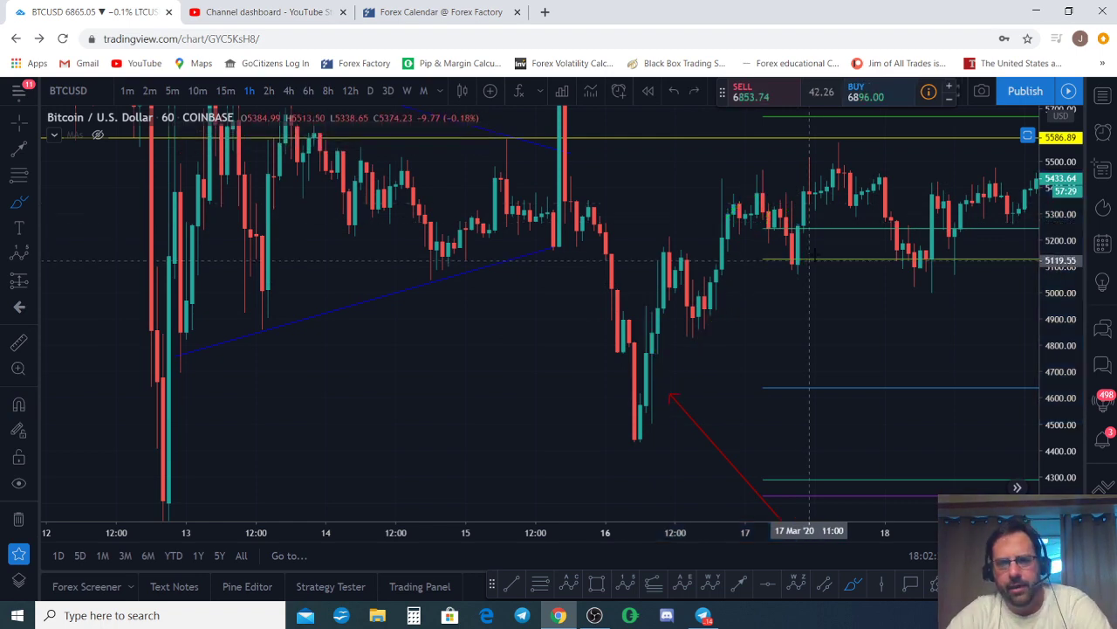
# Highlight the large rising candle on 18 March and the candles before it with brush strokes, and erase them.
pyautogui.moveTo(862, 271); pyautogui.dragTo(599, 352)
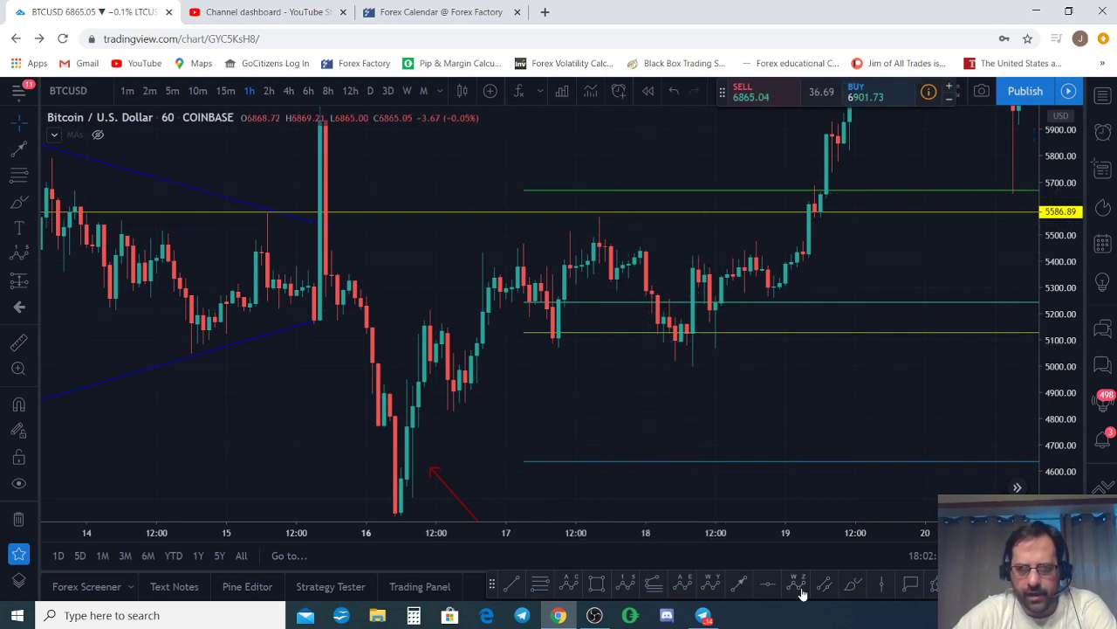
pyautogui.moveTo(698, 356)
pyautogui.mouseDown()
pyautogui.moveTo(701, 262)
pyautogui.moveTo(675, 288)
pyautogui.mouseUp()
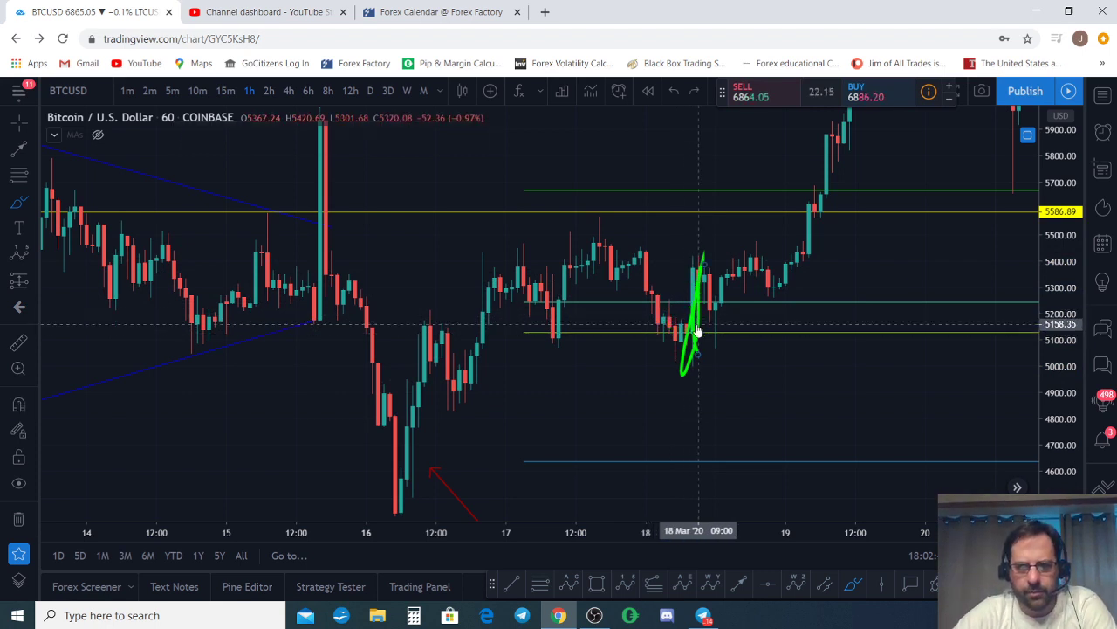
pyautogui.moveTo(687, 314); pyautogui.dragTo(698, 318)
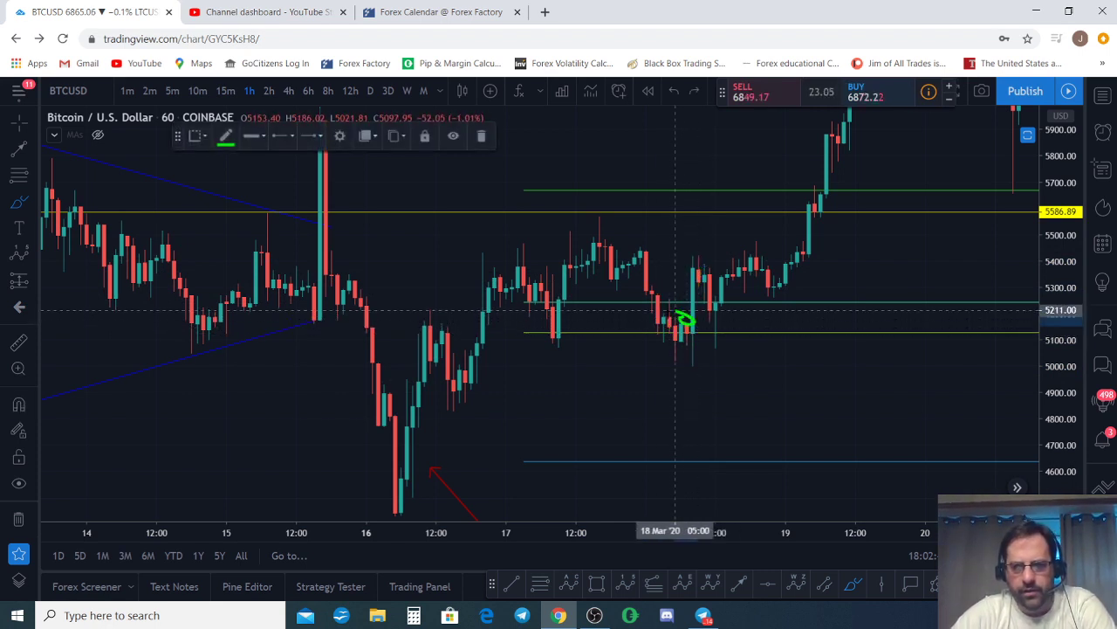
pyautogui.press('Delete')
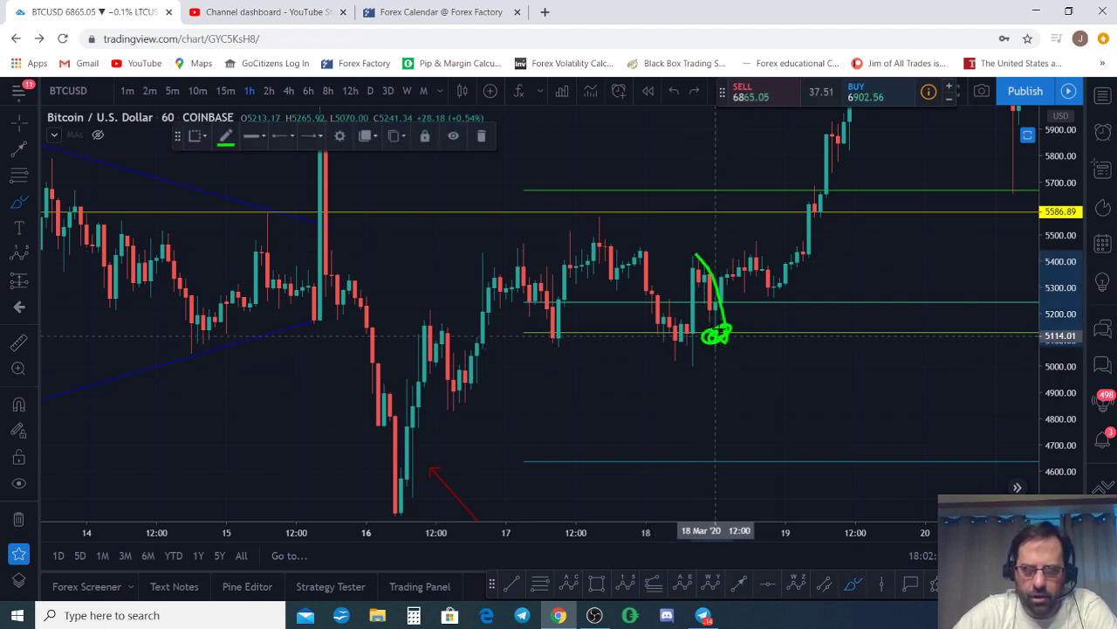
# Trace the rise from the 18 March pullback low through 19 March with the brush, and undo the strokes.
pyautogui.moveTo(741, 258)
pyautogui.mouseDown()
pyautogui.moveTo(773, 262)
pyautogui.moveTo(842, 127)
pyautogui.moveTo(864, 118)
pyautogui.moveTo(890, 144)
pyautogui.mouseUp()
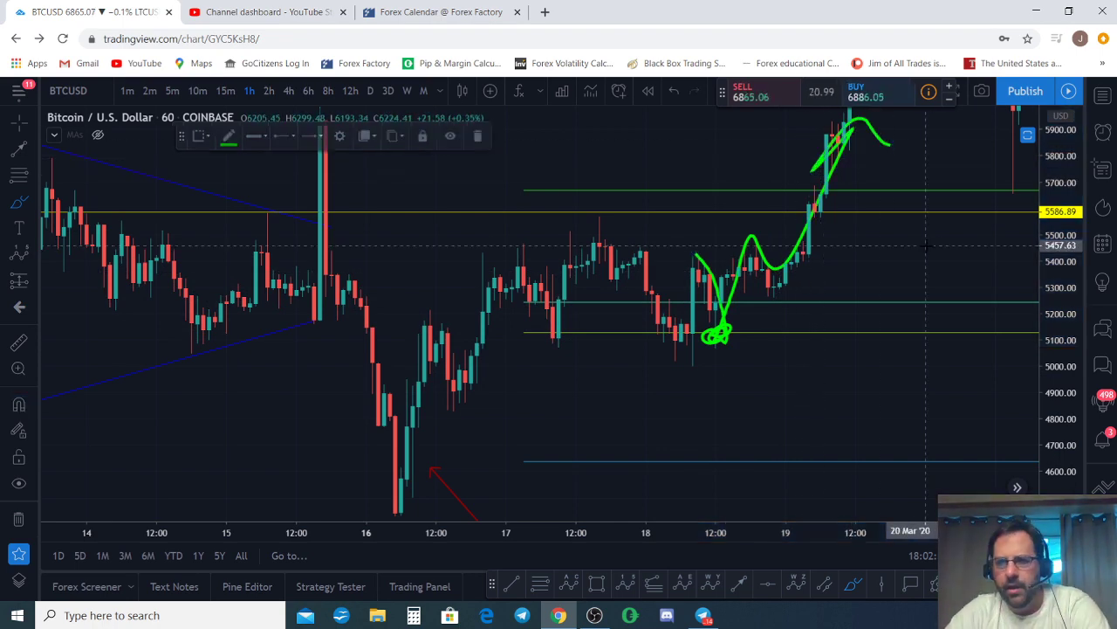
pyautogui.moveTo(932, 239)
pyautogui.mouseDown()
pyautogui.moveTo(778, 442)
pyautogui.moveTo(636, 476)
pyautogui.mouseUp()
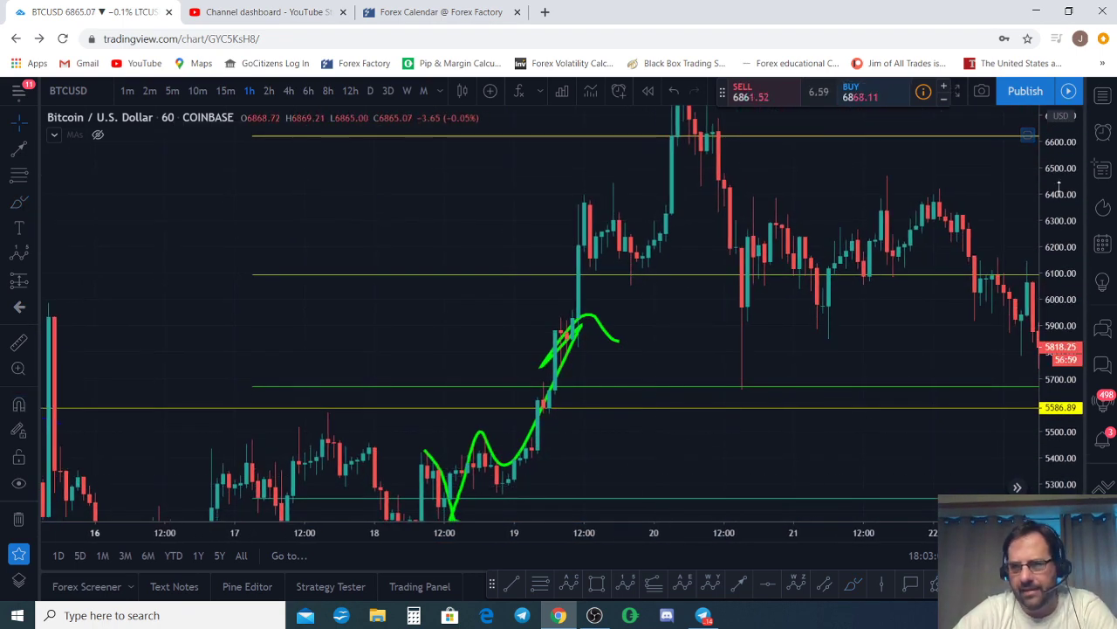
pyautogui.hotkey('ctrl', 'z')
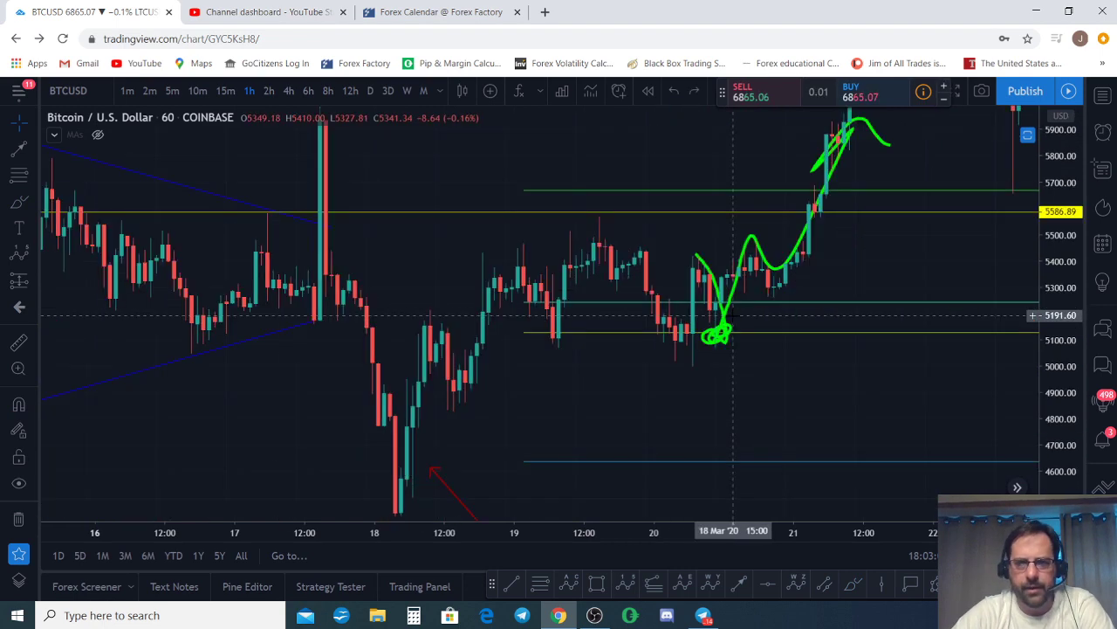
pyautogui.hotkey('ctrl', 'z')
# Mark the two neighbouring highs of the 19 March rally with brush strokes, and remove the marks.
pyautogui.hscroll(5, 733, 374)
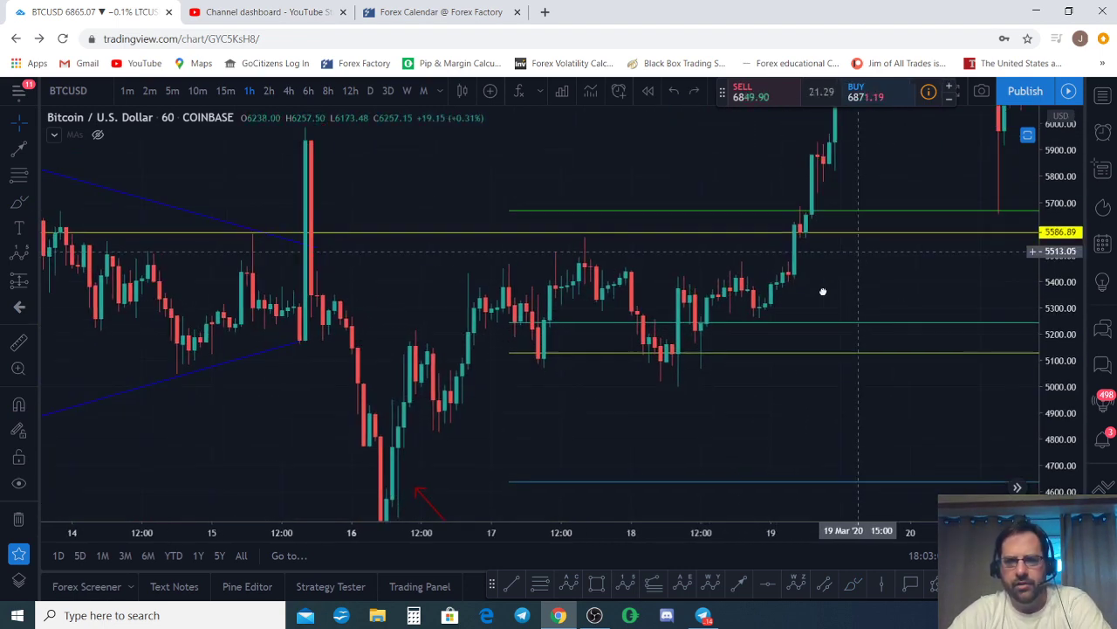
pyautogui.moveTo(1060, 199); pyautogui.dragTo(1060, 284)
pyautogui.scroll(-1, 733, 236)
pyautogui.moveTo(767, 220); pyautogui.dragTo(656, 292)
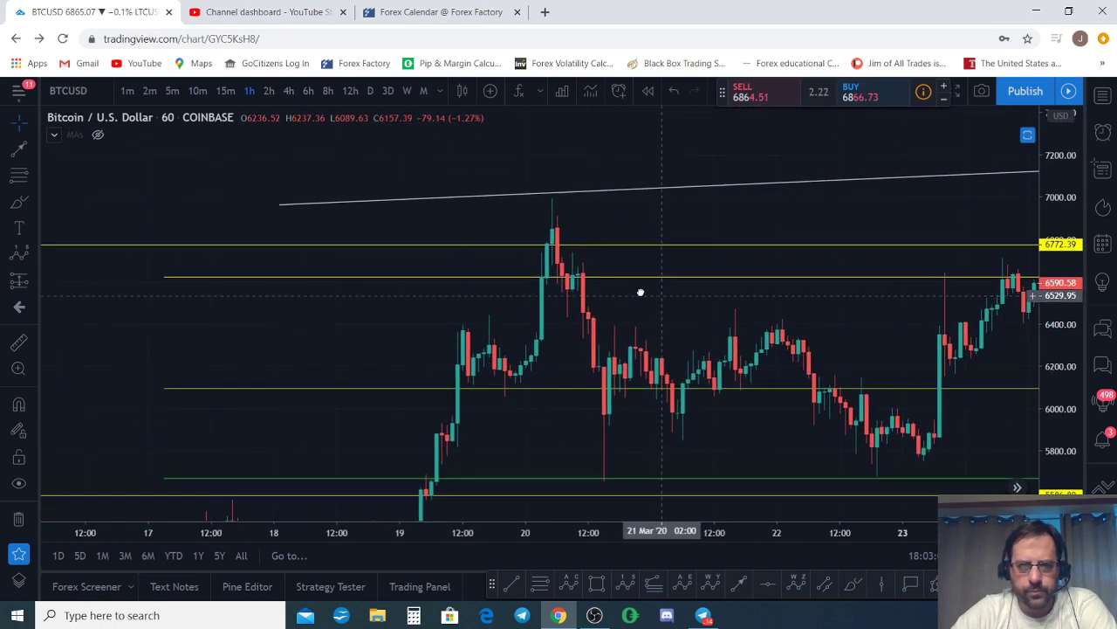
pyautogui.moveTo(522, 307); pyautogui.dragTo(602, 347)
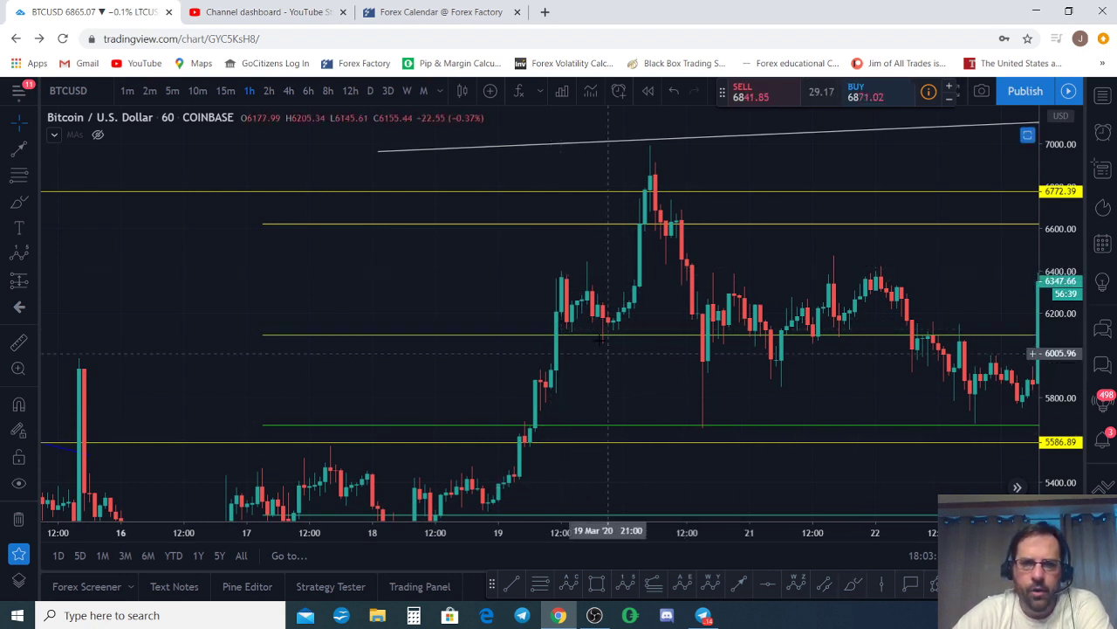
pyautogui.moveTo(573, 327); pyautogui.dragTo(577, 310)
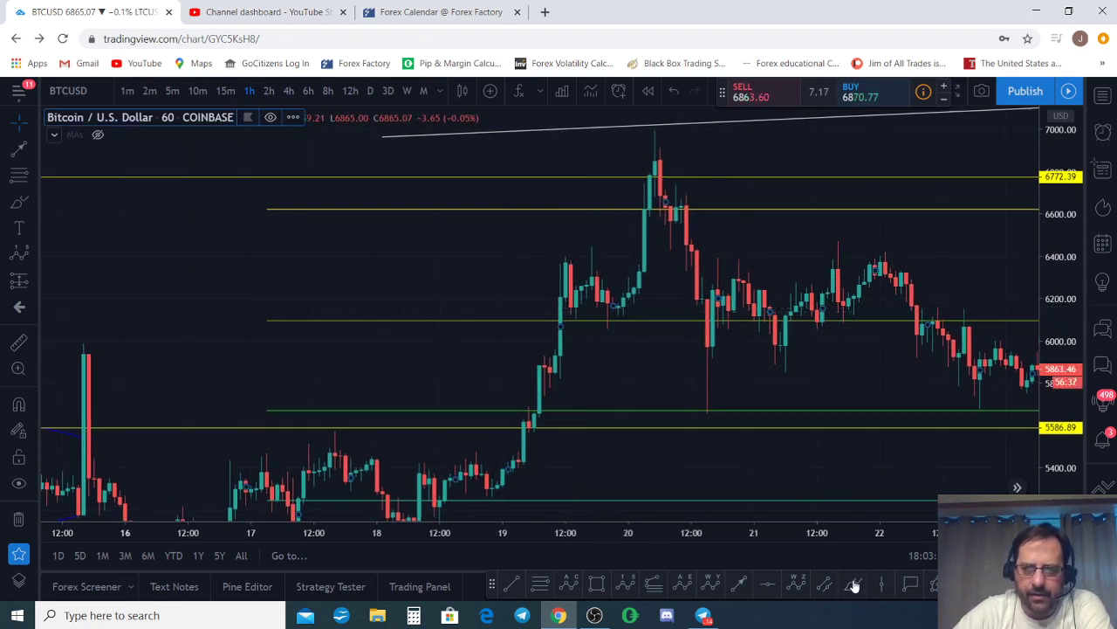
pyautogui.click(581, 320)
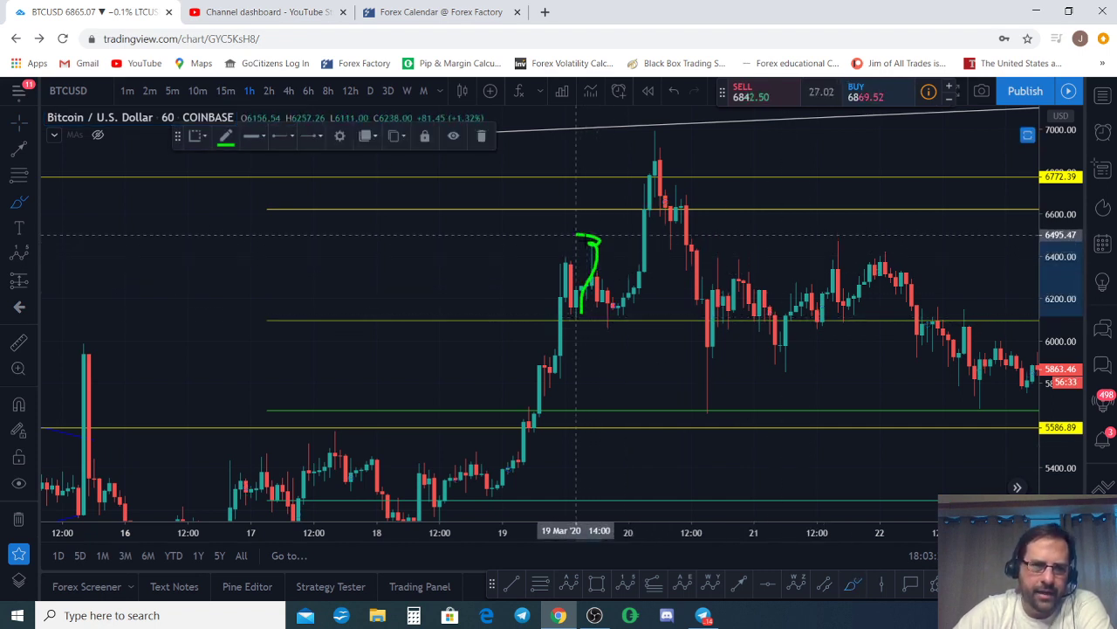
pyautogui.moveTo(573, 248); pyautogui.dragTo(567, 253)
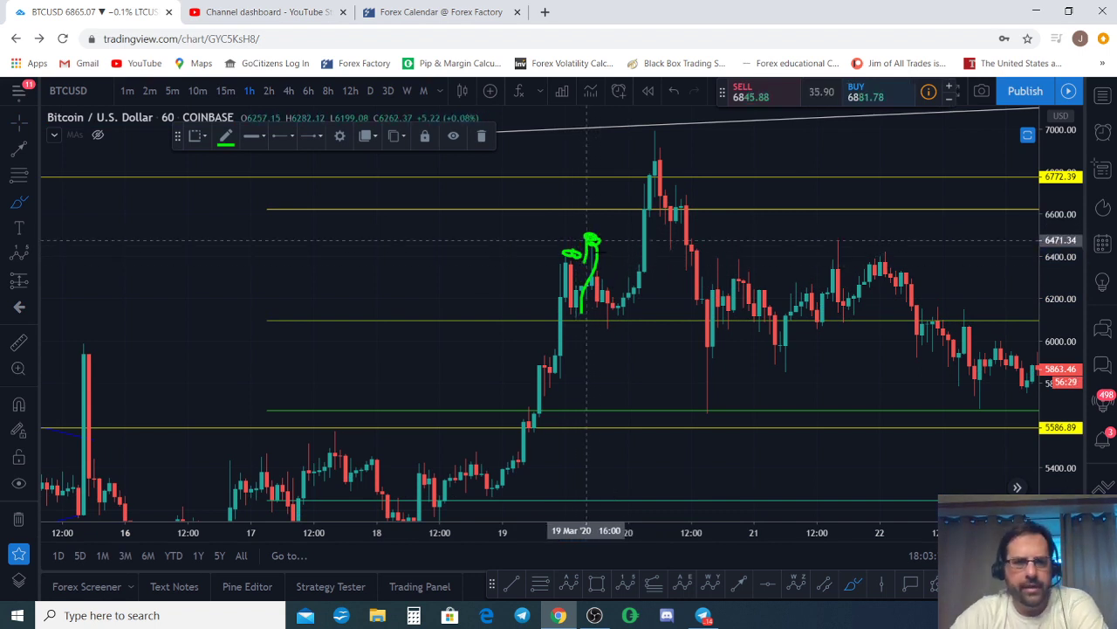
pyautogui.click(642, 270)
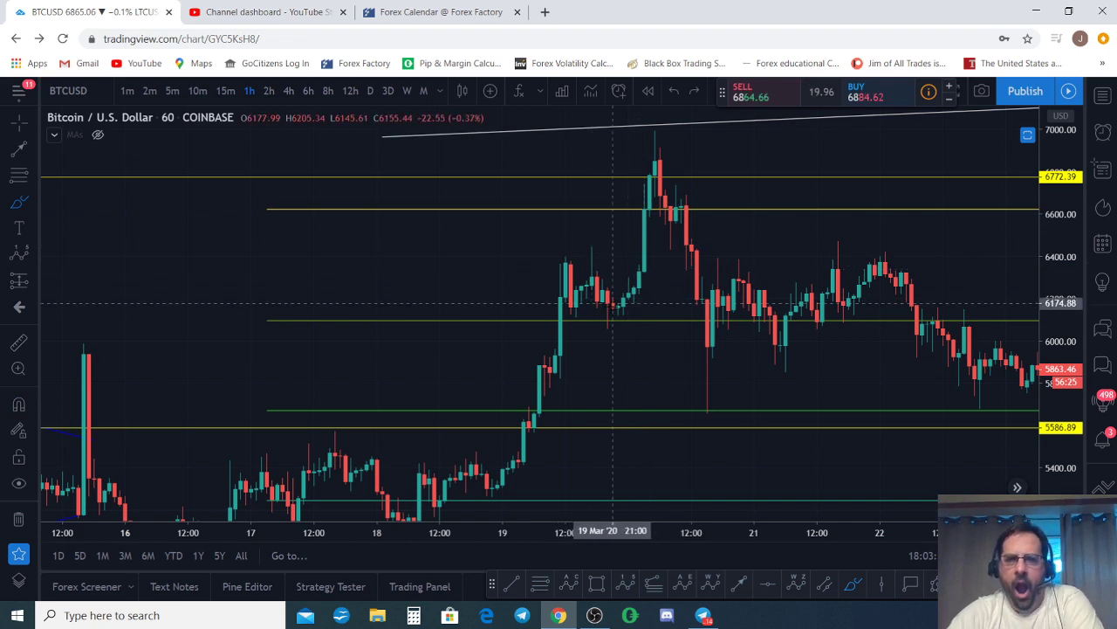
# Trace the final rally to the 20 March peak and the decline after it with the brush, and undo the strokes.
pyautogui.moveTo(610, 309); pyautogui.dragTo(655, 136)
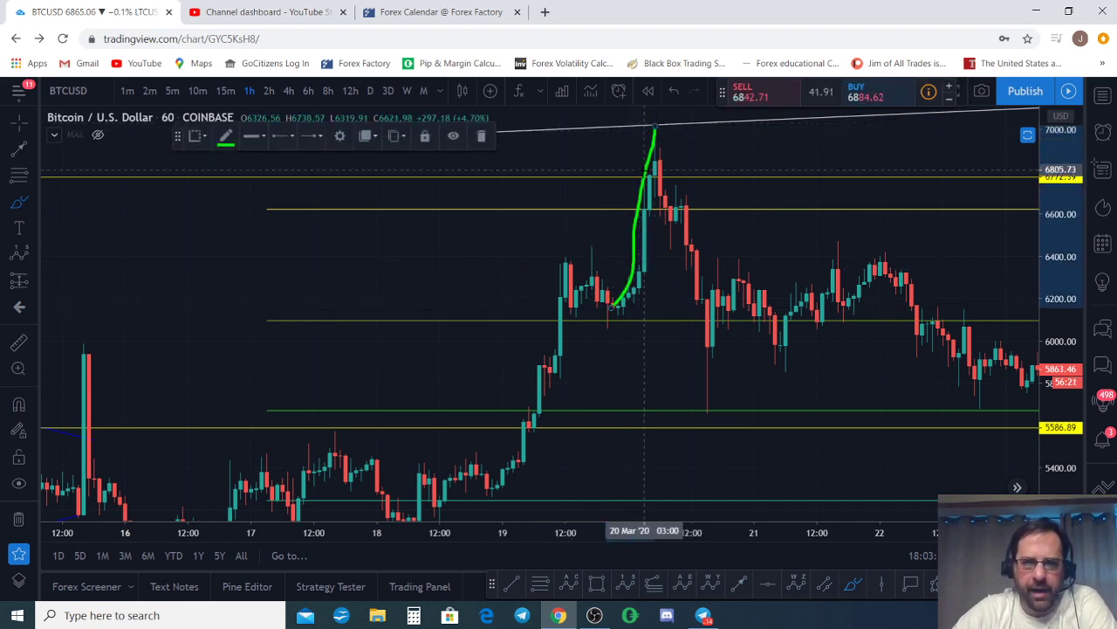
pyautogui.moveTo(644, 174)
pyautogui.mouseDown()
pyautogui.moveTo(660, 131)
pyautogui.moveTo(675, 250)
pyautogui.mouseUp()
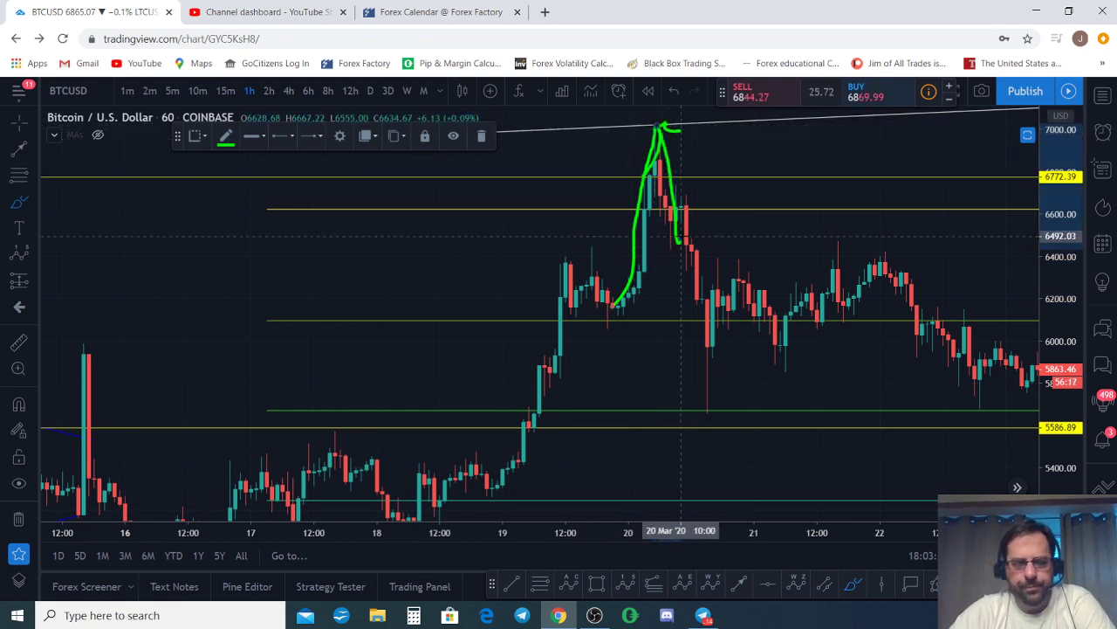
pyautogui.hotkey('ctrl', 'z')
pyautogui.hotkey('ctrl', 'z')
pyautogui.hotkey('ctrl', 'z')
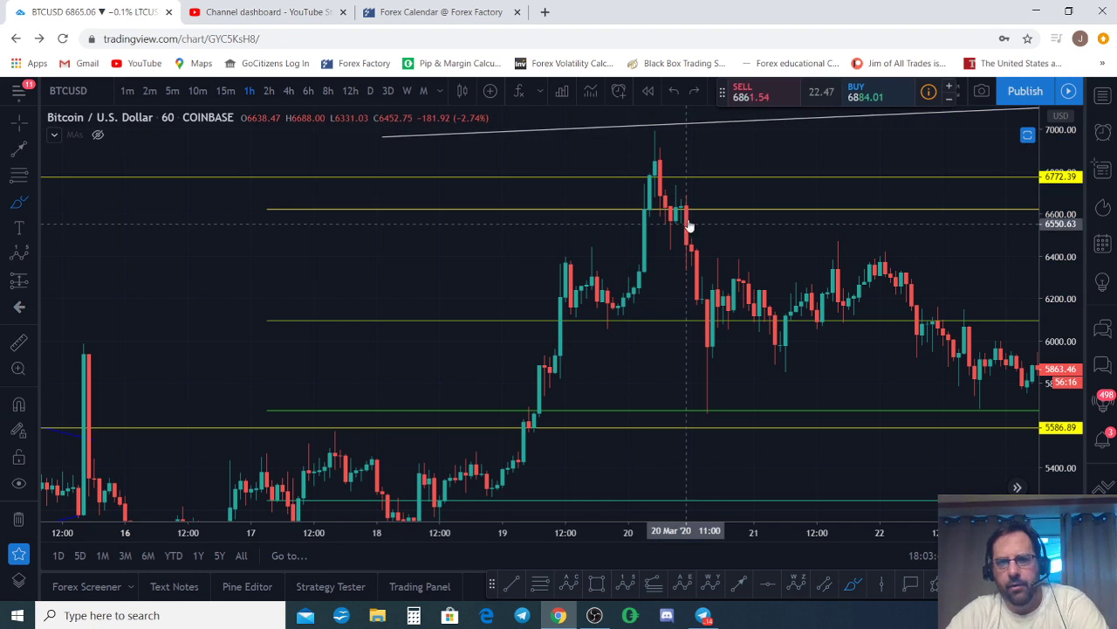
# Sketch a brush mark over the candles just below the 20 March peak, and undo it.
pyautogui.scroll(1, 643, 264)
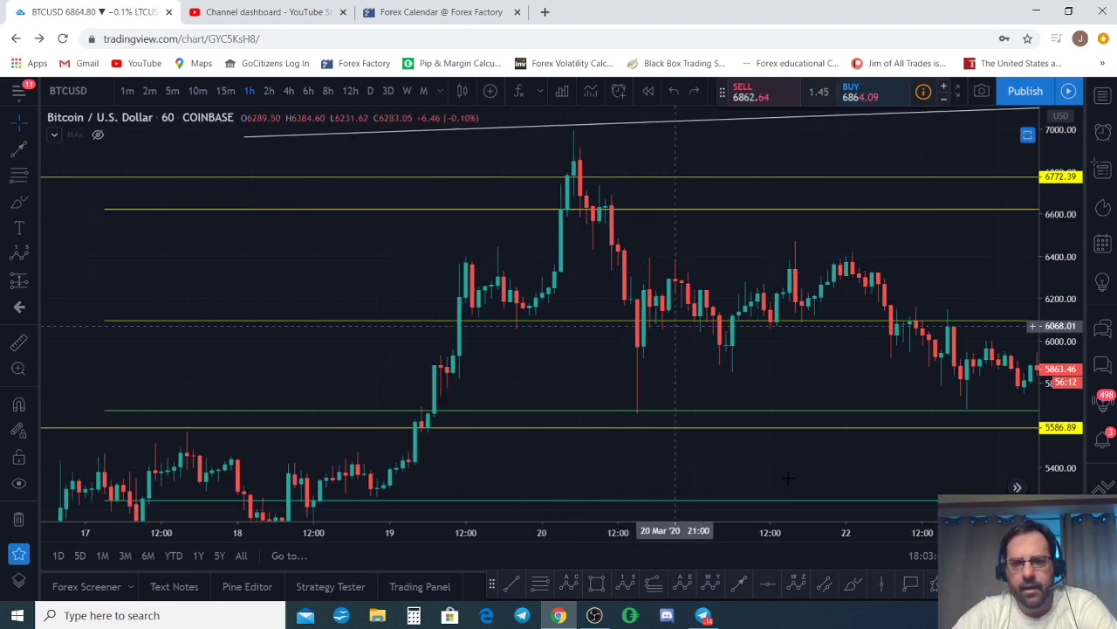
pyautogui.click(853, 583)
pyautogui.moveTo(568, 212)
pyautogui.mouseDown()
pyautogui.moveTo(561, 202)
pyautogui.moveTo(574, 222)
pyautogui.mouseUp()
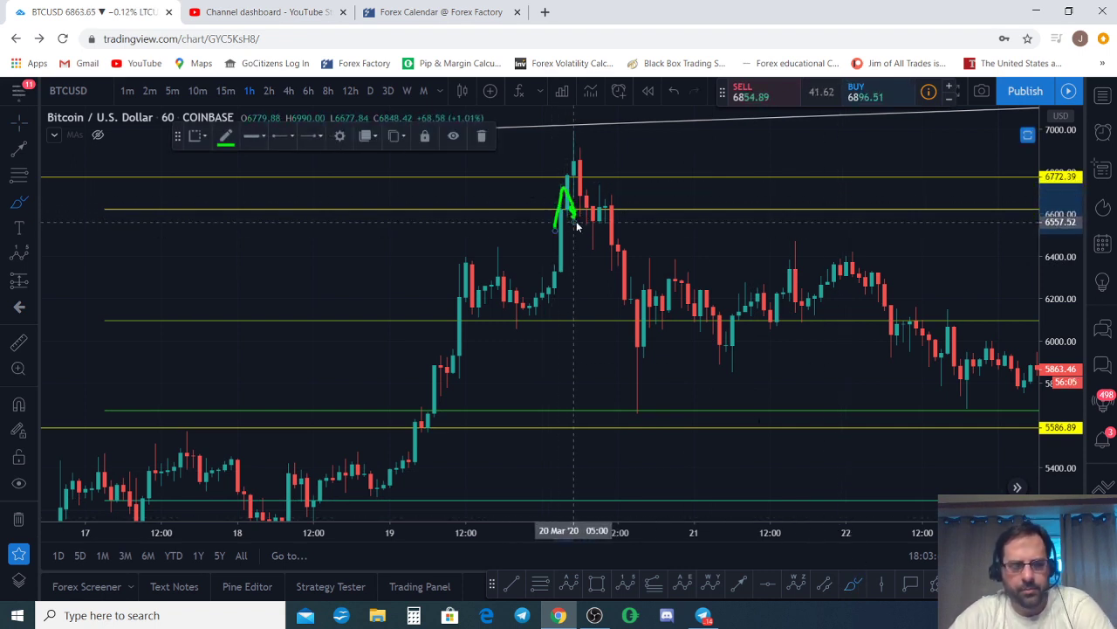
pyautogui.hotkey('ctrl', 'z')
pyautogui.hotkey('ctrl', 'z')
# Switch the chart to the 15-minute interval and examine the price action around the 20 March peak.
pyautogui.click(226, 90)
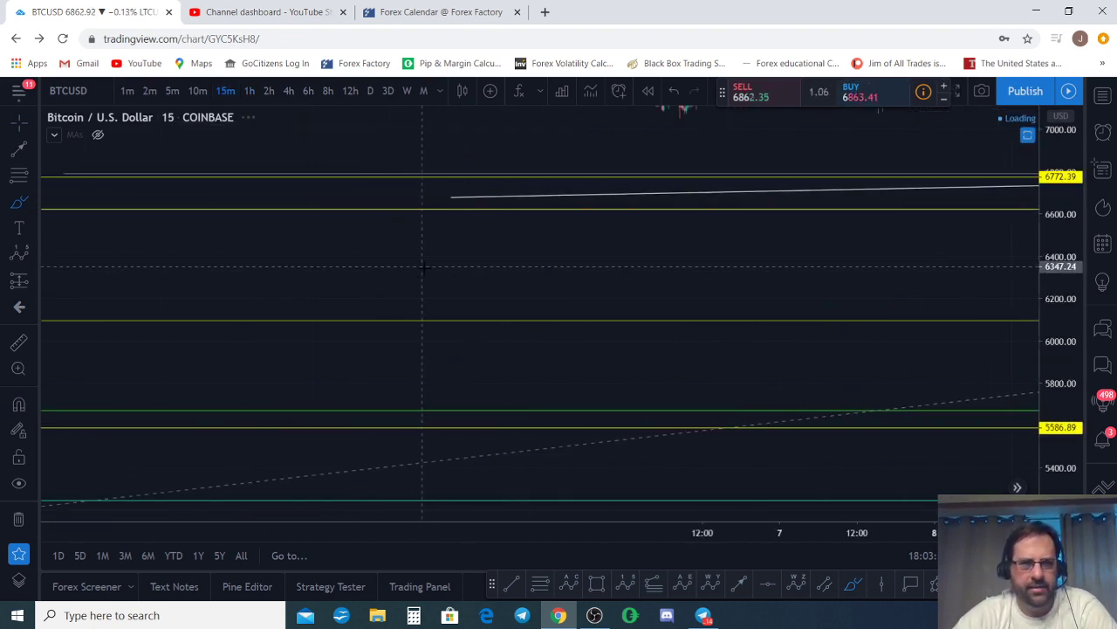
pyautogui.moveTo(747, 266); pyautogui.dragTo(604, 458)
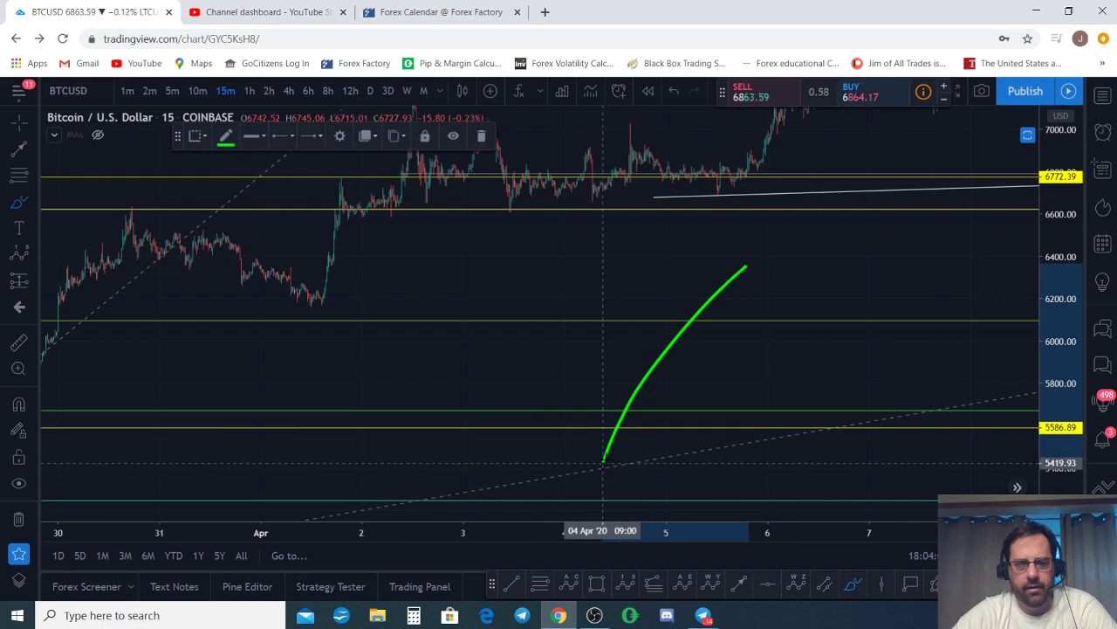
pyautogui.hotkey('ctrl', 'z')
pyautogui.moveTo(517, 363)
pyautogui.mouseDown()
pyautogui.moveTo(1025, 395)
pyautogui.moveTo(1058, 309)
pyautogui.mouseUp()
pyautogui.moveTo(655, 332); pyautogui.dragTo(986, 326)
pyautogui.scroll(-5, 939, 344)
pyautogui.moveTo(623, 231); pyautogui.dragTo(758, 317)
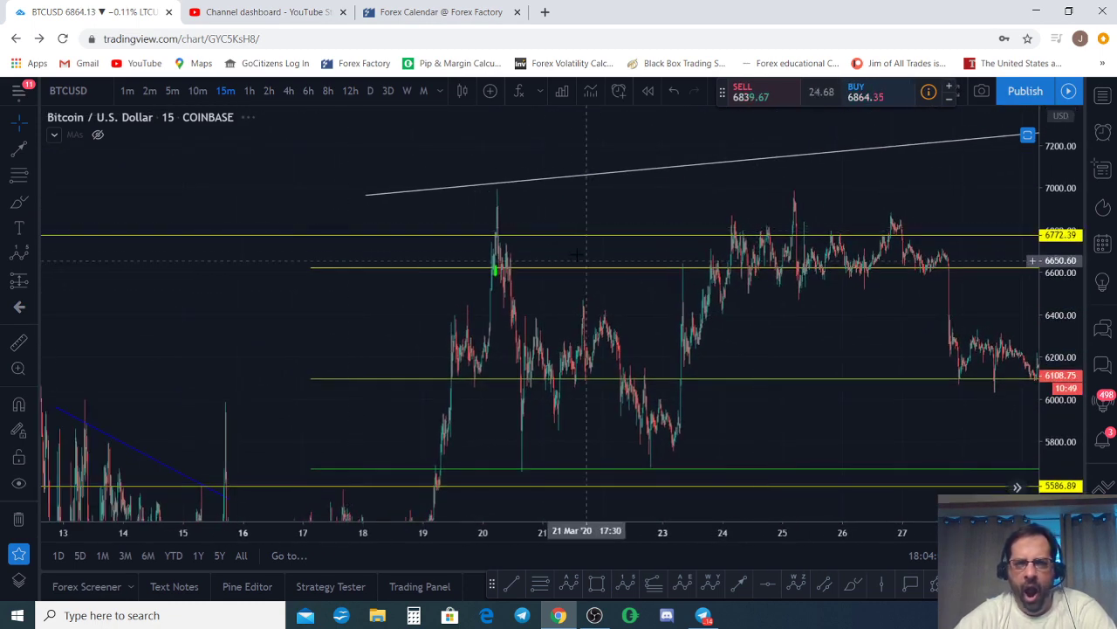
pyautogui.scroll(5, 577, 252)
pyautogui.moveTo(721, 245); pyautogui.dragTo(855, 254)
pyautogui.scroll(2, 499, 257)
pyautogui.moveTo(269, 220); pyautogui.dragTo(811, 225)
pyautogui.scroll(7, 542, 254)
pyautogui.scroll(1, 659, 281)
pyautogui.moveTo(422, 232); pyautogui.dragTo(920, 227)
pyautogui.scroll(4, 920, 229)
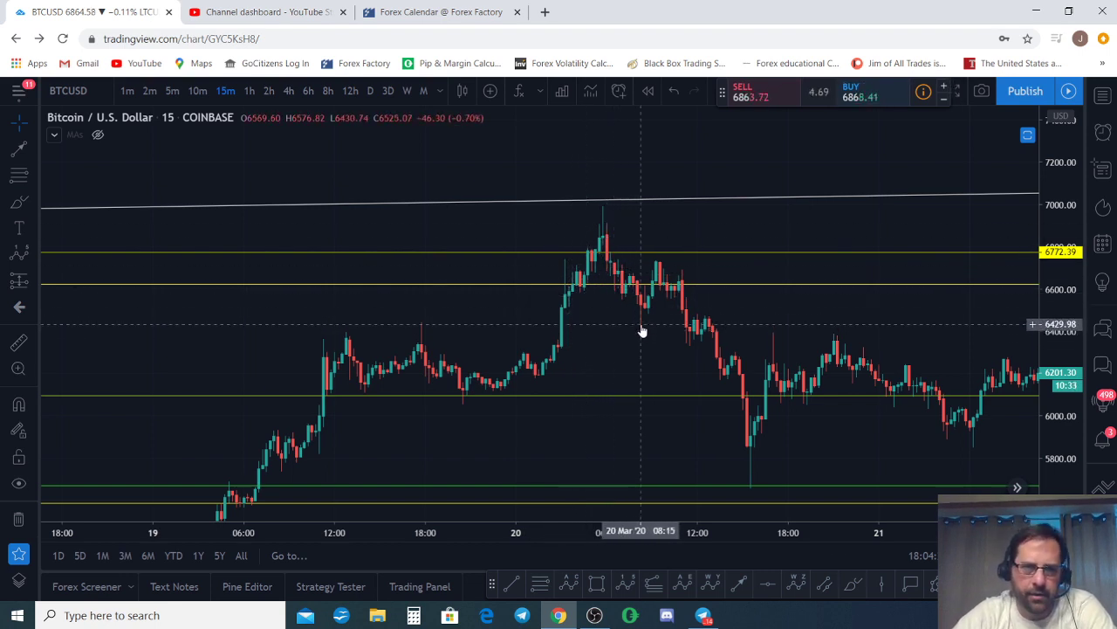
# Return the chart to the 1-hour interval and bring the 20 March peak and its decline into close view.
pyautogui.click(249, 91)
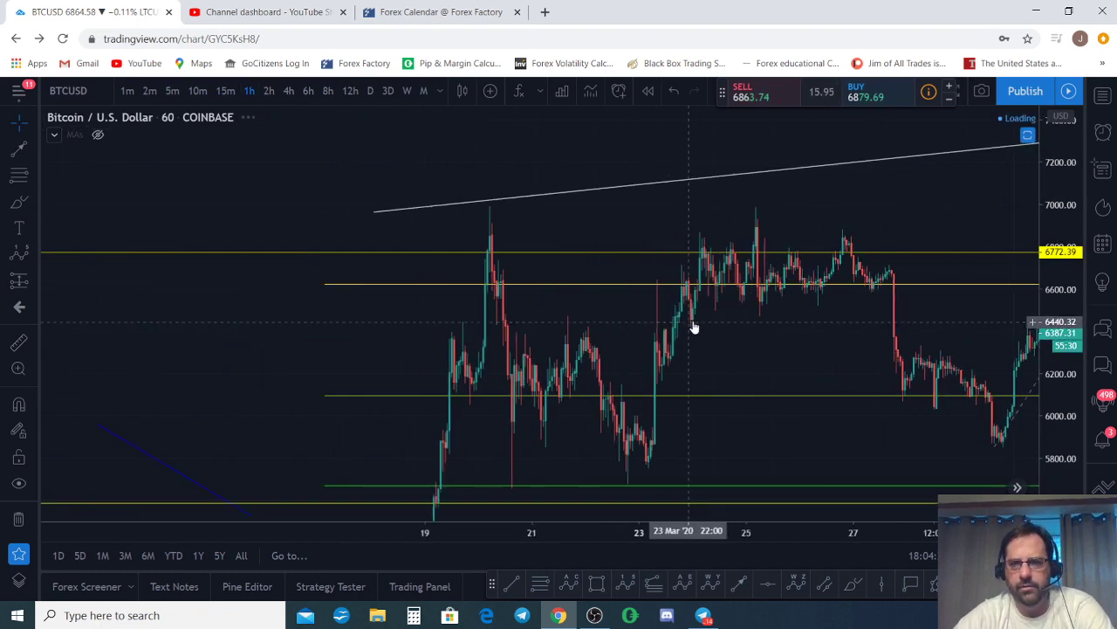
pyautogui.scroll(1, 502, 223)
pyautogui.moveTo(461, 219); pyautogui.dragTo(988, 200)
pyautogui.scroll(7, 987, 202)
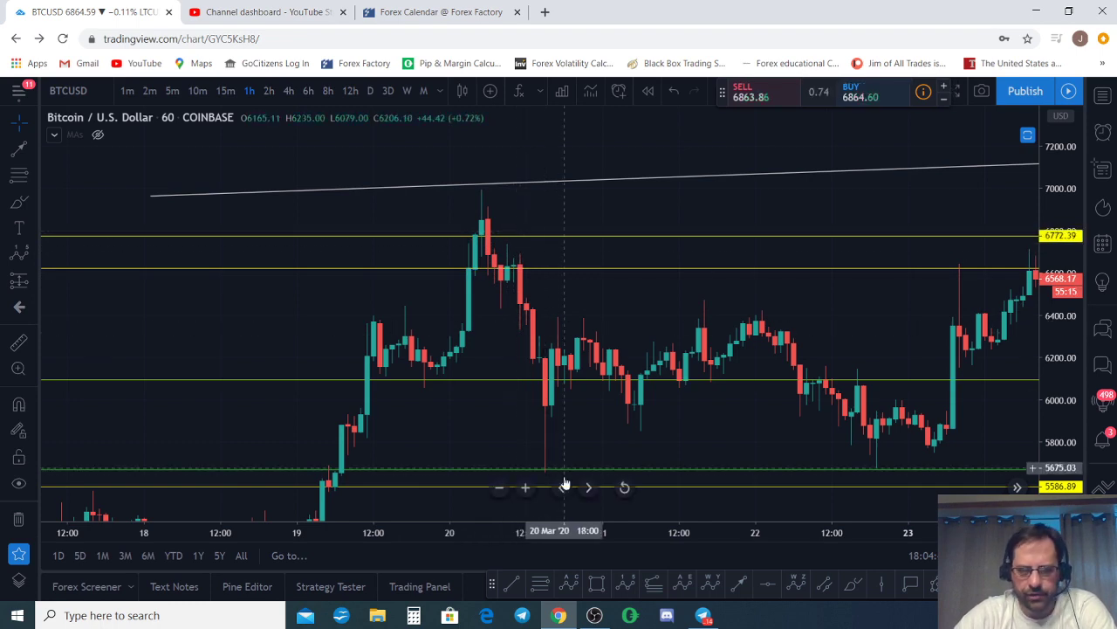
# Sketch a brush stroke over the 23 March rally on the hourly chart, and undo it.
pyautogui.moveTo(690, 423); pyautogui.dragTo(615, 369)
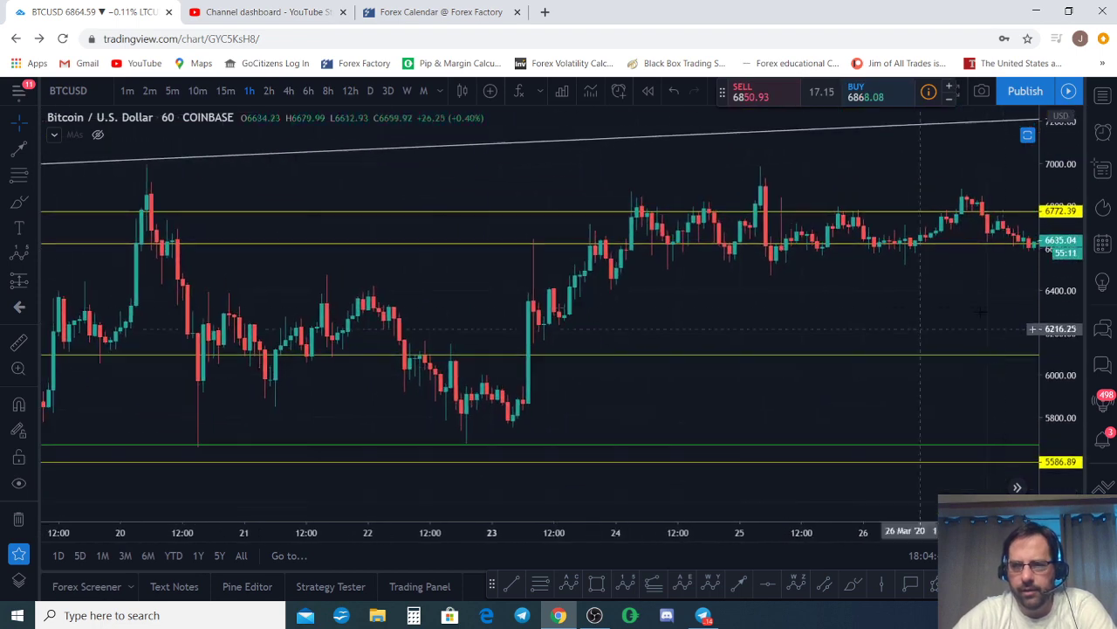
pyautogui.moveTo(1073, 271); pyautogui.dragTo(1044, 348)
pyautogui.scroll(-3, 933, 384)
pyautogui.moveTo(923, 376); pyautogui.dragTo(917, 401)
pyautogui.scroll(3, 872, 398)
pyautogui.moveTo(702, 360); pyautogui.dragTo(929, 369)
pyautogui.scroll(3, 907, 390)
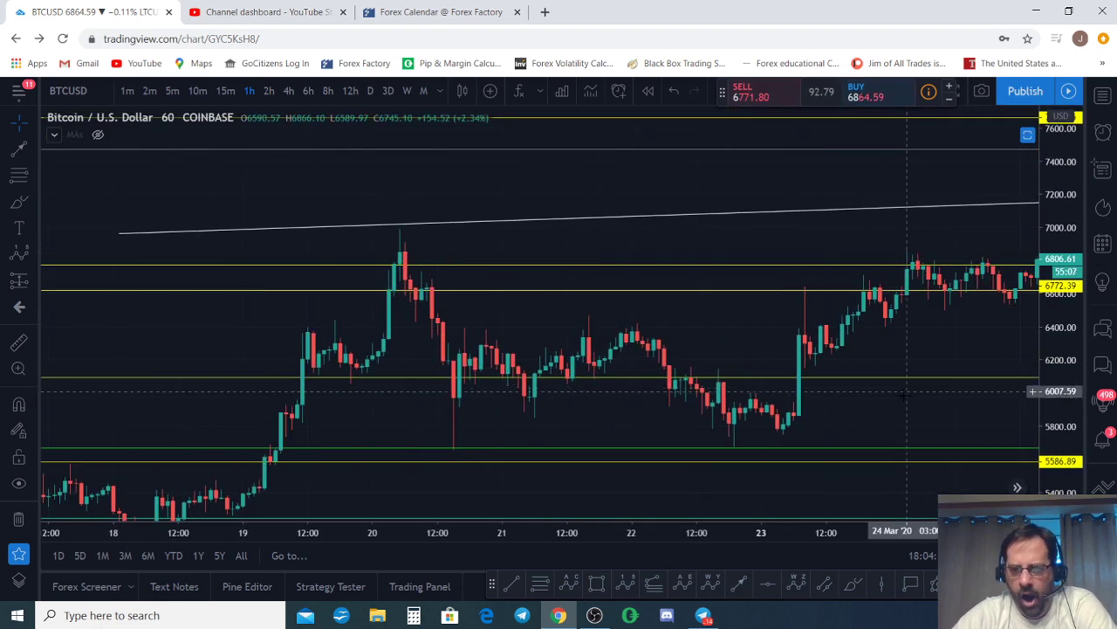
pyautogui.scroll(2, 908, 393)
pyautogui.moveTo(829, 472); pyautogui.dragTo(882, 415)
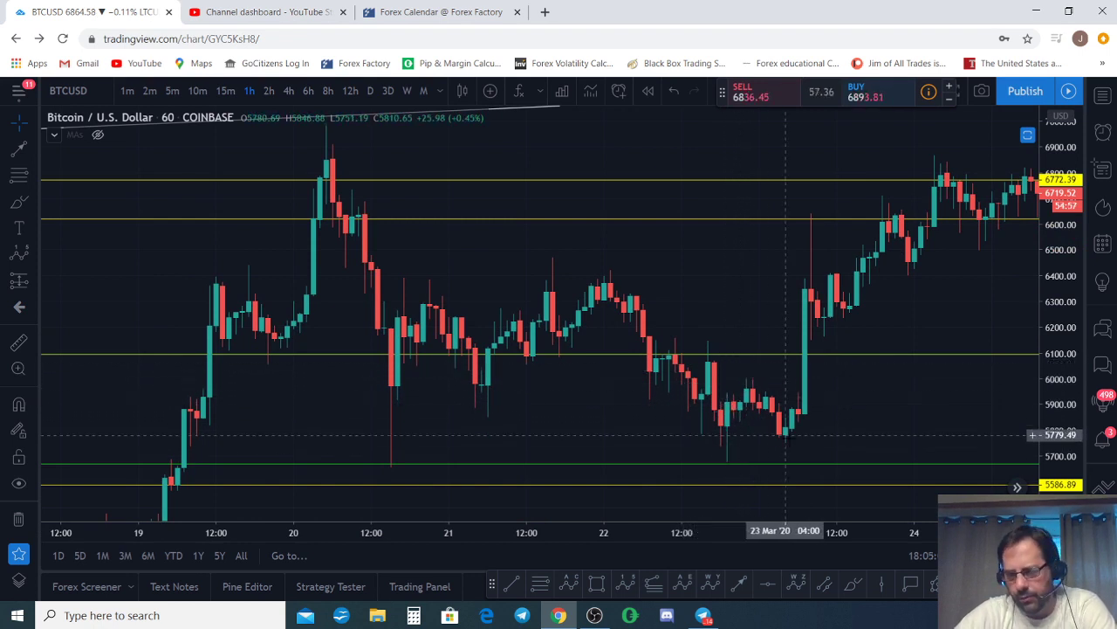
pyautogui.moveTo(748, 381)
pyautogui.mouseDown()
pyautogui.moveTo(785, 437)
pyautogui.moveTo(824, 205)
pyautogui.mouseUp()
pyautogui.hotkey('ctrl', 'z')
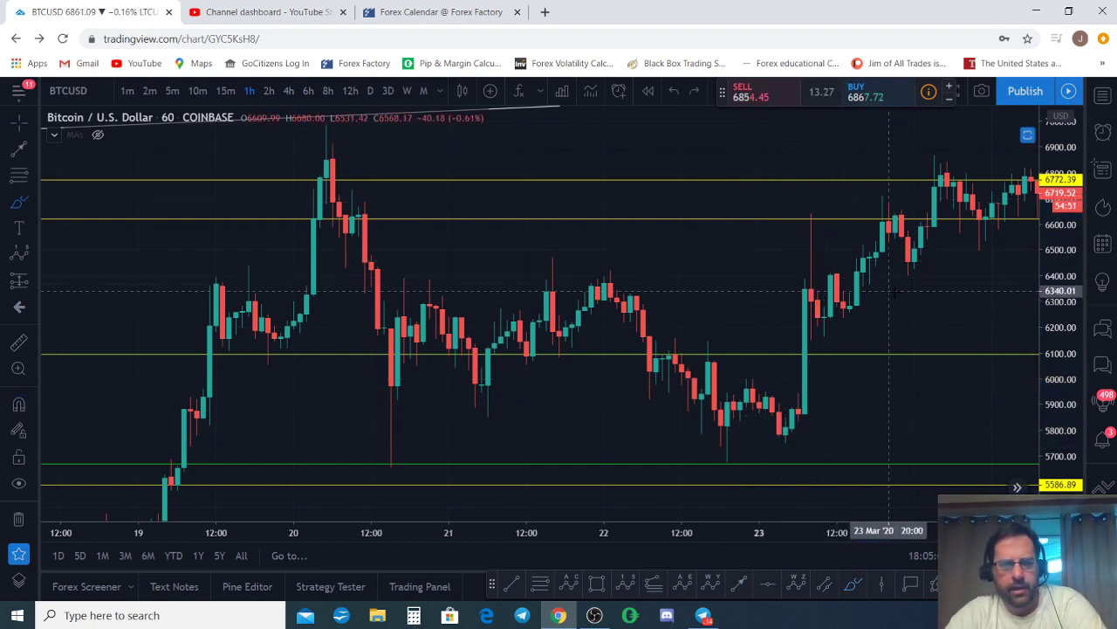
# Examine the hourly price swings from the 27 March drop through the 29 March low to the early April rally.
pyautogui.moveTo(927, 320)
pyautogui.mouseDown()
pyautogui.moveTo(603, 368)
pyautogui.moveTo(299, 357)
pyautogui.moveTo(252, 370)
pyautogui.mouseUp()
pyautogui.scroll(-8, 409, 350)
pyautogui.moveTo(1001, 199); pyautogui.dragTo(625, 207)
pyautogui.scroll(3, 700, 323)
pyautogui.scroll(2, 711, 342)
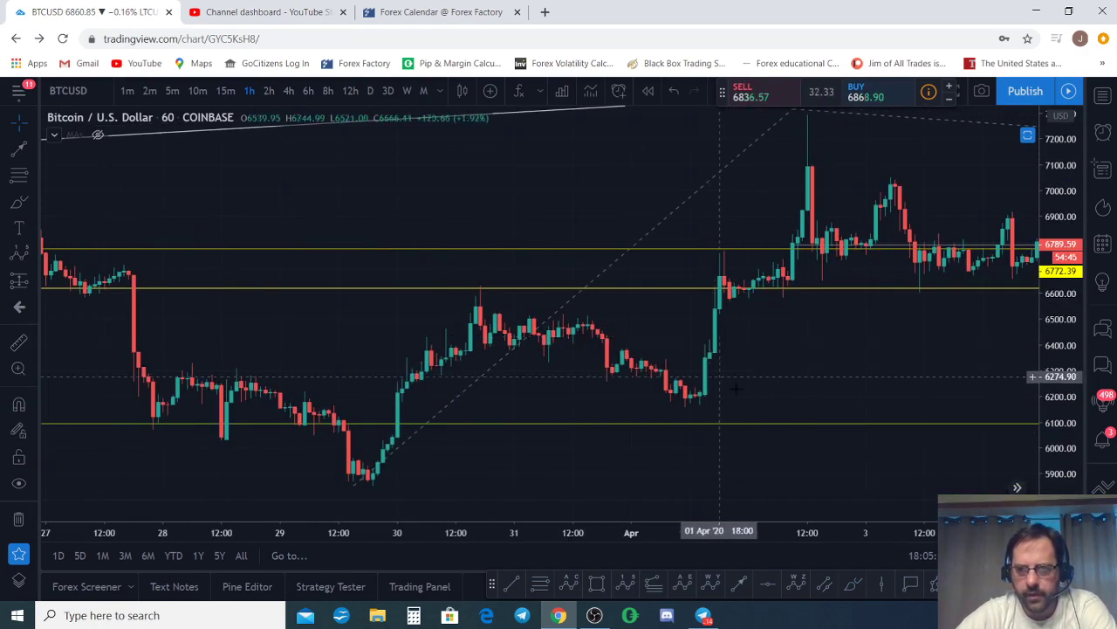
pyautogui.moveTo(797, 382); pyautogui.dragTo(830, 363)
pyautogui.scroll(-3, 829, 386)
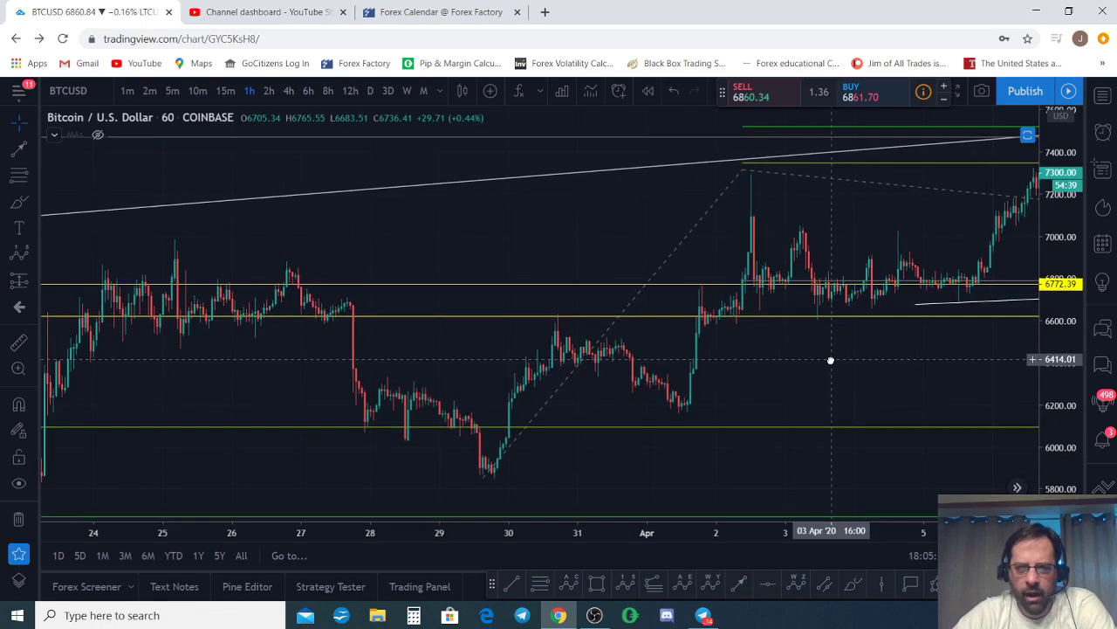
pyautogui.scroll(2, 829, 363)
pyautogui.moveTo(489, 448); pyautogui.dragTo(899, 315)
pyautogui.moveTo(1060, 367); pyautogui.dragTo(1060, 411)
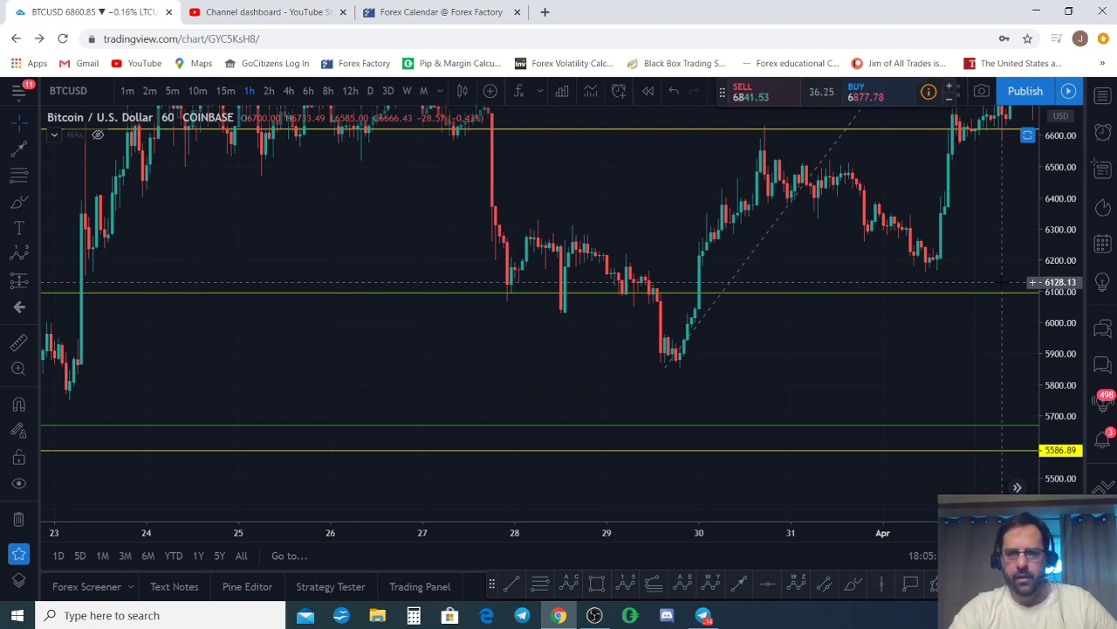
pyautogui.scroll(2, 1002, 282)
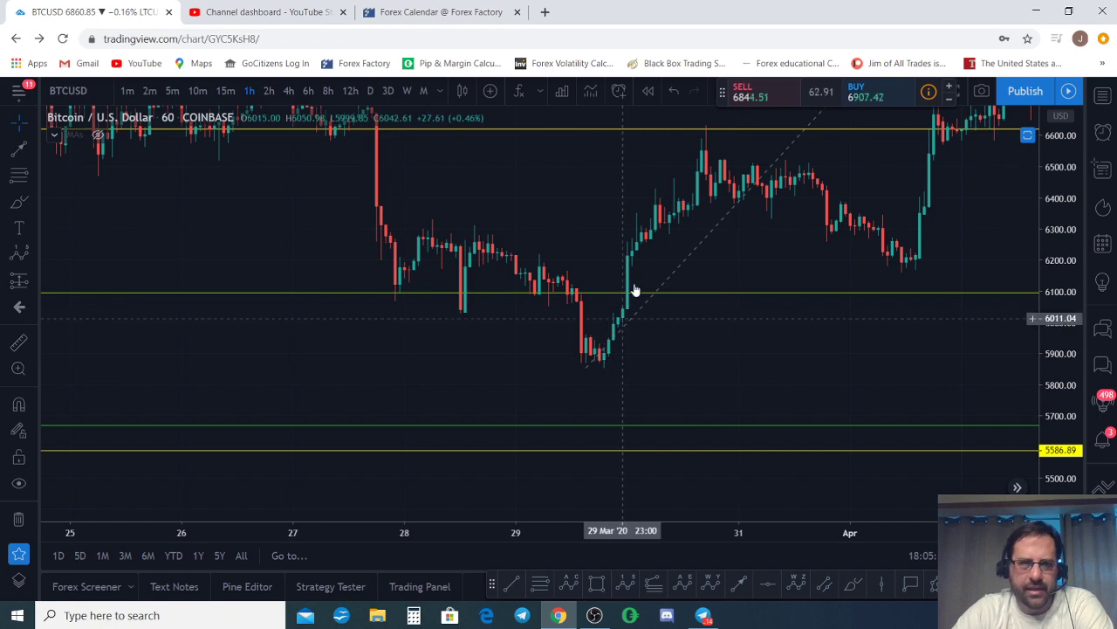
pyautogui.scroll(-1, 576, 253)
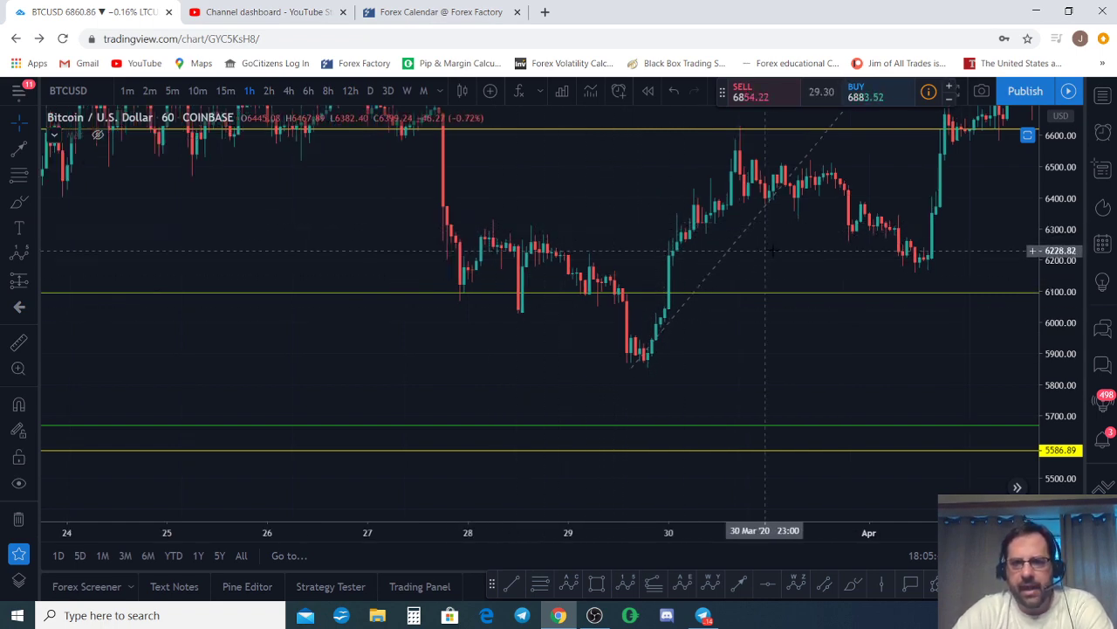
pyautogui.scroll(-3, 812, 253)
pyautogui.moveTo(831, 270); pyautogui.dragTo(652, 321)
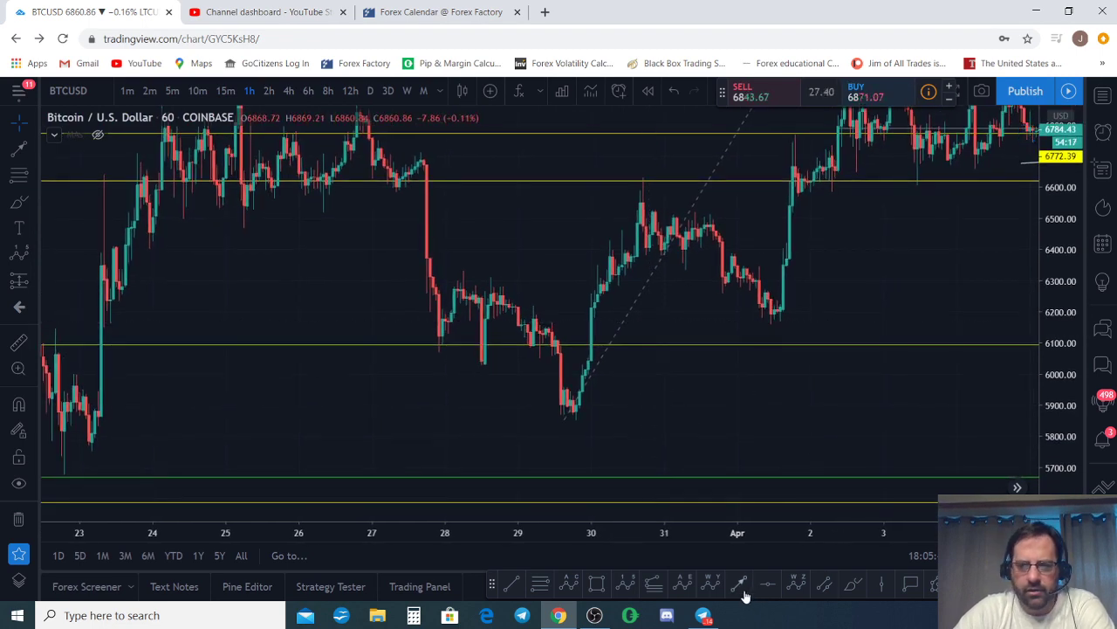
# Trace with the brush the rise from the 29 March low, the pullback with its early April low circled, and the following rally.
pyautogui.click(857, 588)
pyautogui.moveTo(574, 410)
pyautogui.mouseDown()
pyautogui.moveTo(637, 180)
pyautogui.moveTo(709, 229)
pyautogui.moveTo(767, 306)
pyautogui.moveTo(786, 292)
pyautogui.moveTo(759, 295)
pyautogui.moveTo(775, 293)
pyautogui.moveTo(790, 253)
pyautogui.moveTo(797, 149)
pyautogui.mouseUp()
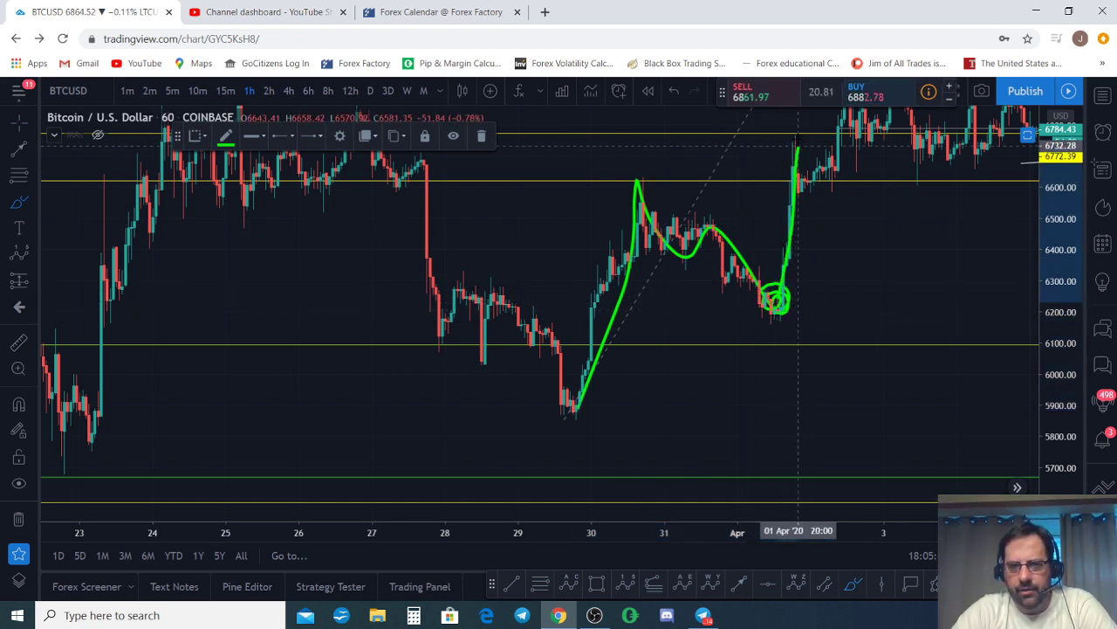
pyautogui.press('Escape')
# Examine the April price action from the 2 April spike through the 7 April highs to the drop onto the rising trend line.
pyautogui.moveTo(855, 260)
pyautogui.mouseDown()
pyautogui.moveTo(789, 342)
pyautogui.moveTo(791, 321)
pyautogui.mouseUp()
pyautogui.moveTo(935, 295); pyautogui.dragTo(861, 364)
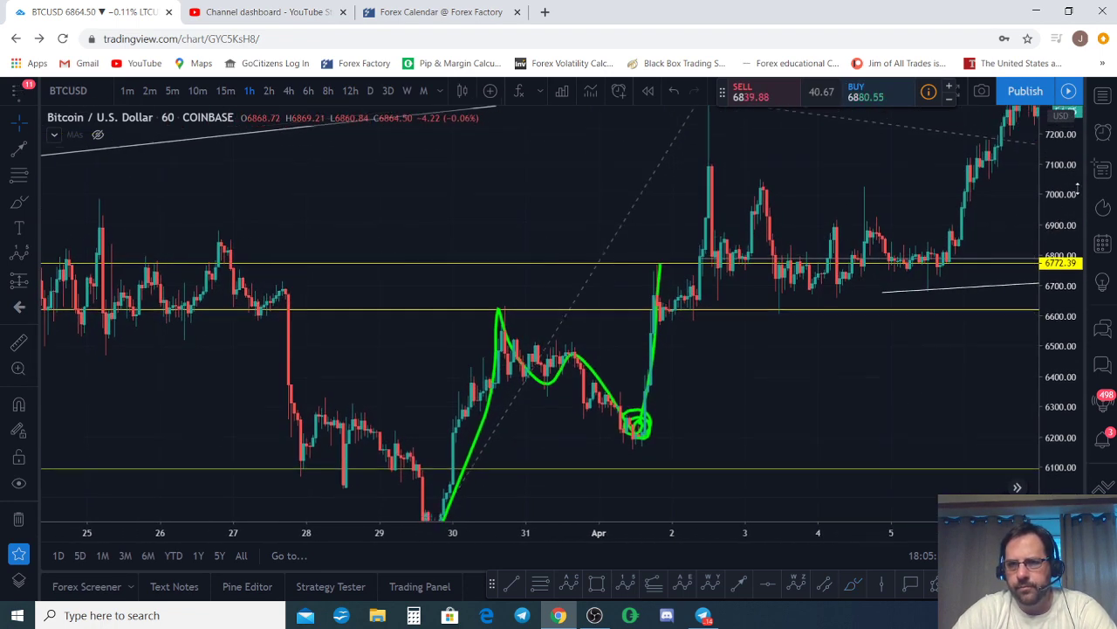
pyautogui.moveTo(1061, 327); pyautogui.dragTo(1061, 369)
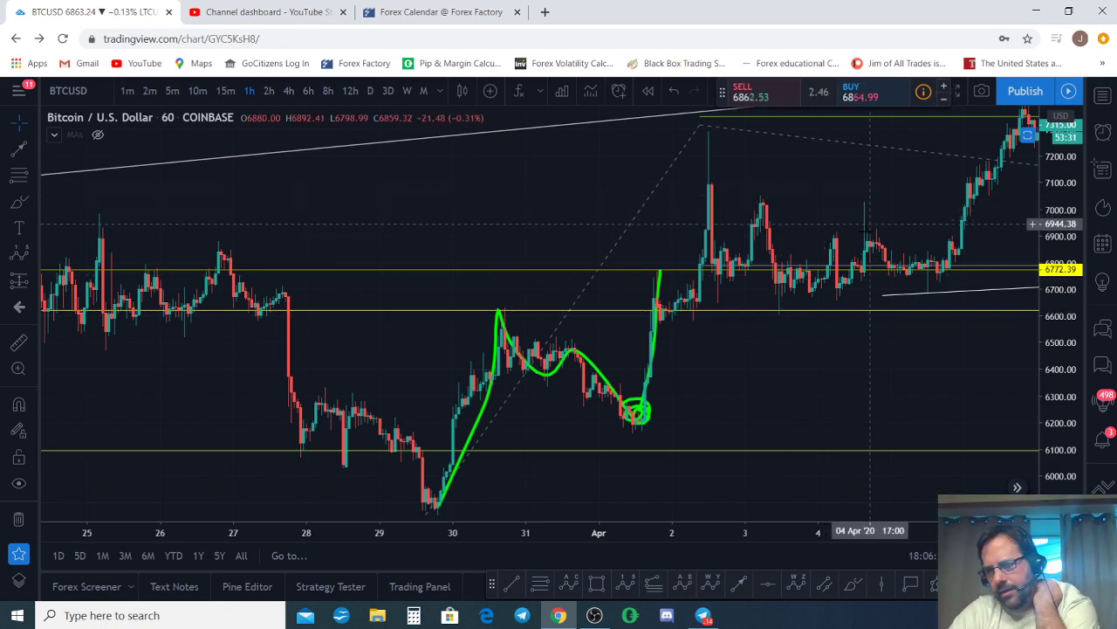
pyautogui.scroll(-2, 943, 196)
pyautogui.moveTo(964, 185); pyautogui.dragTo(662, 227)
pyautogui.moveTo(593, 232); pyautogui.dragTo(524, 251)
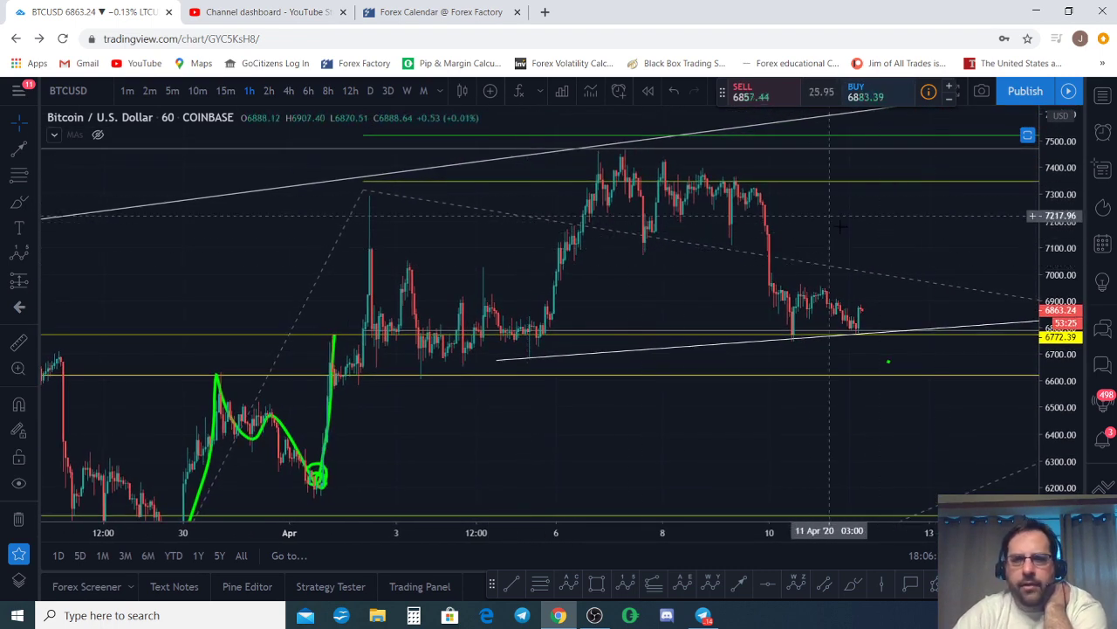
pyautogui.scroll(-1, 849, 232)
pyautogui.scroll(3, 846, 232)
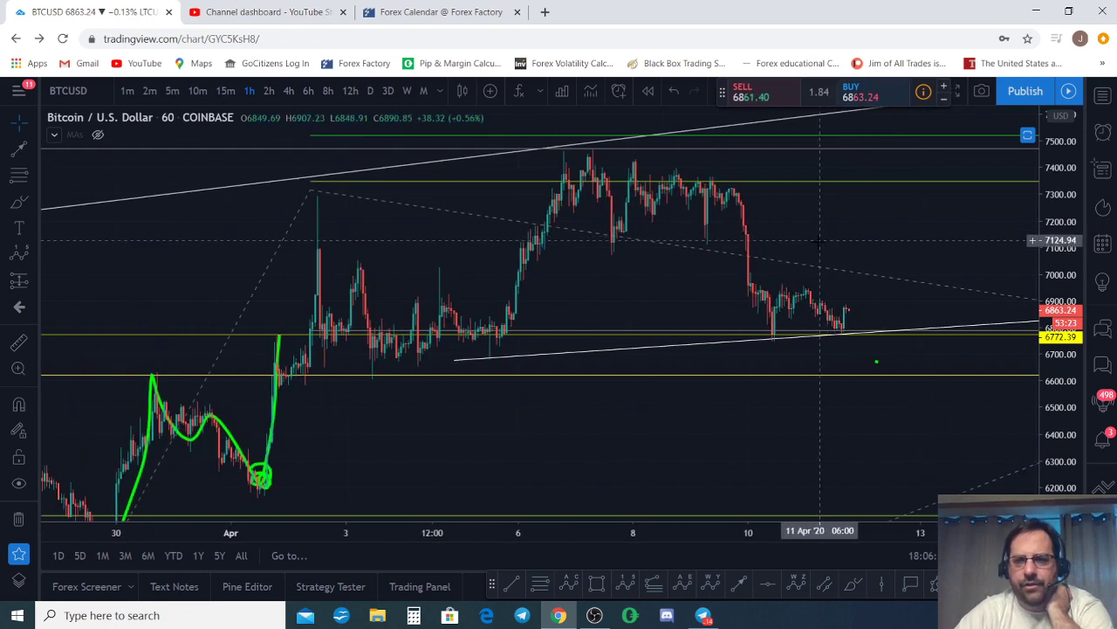
pyautogui.scroll(-1, 581, 297)
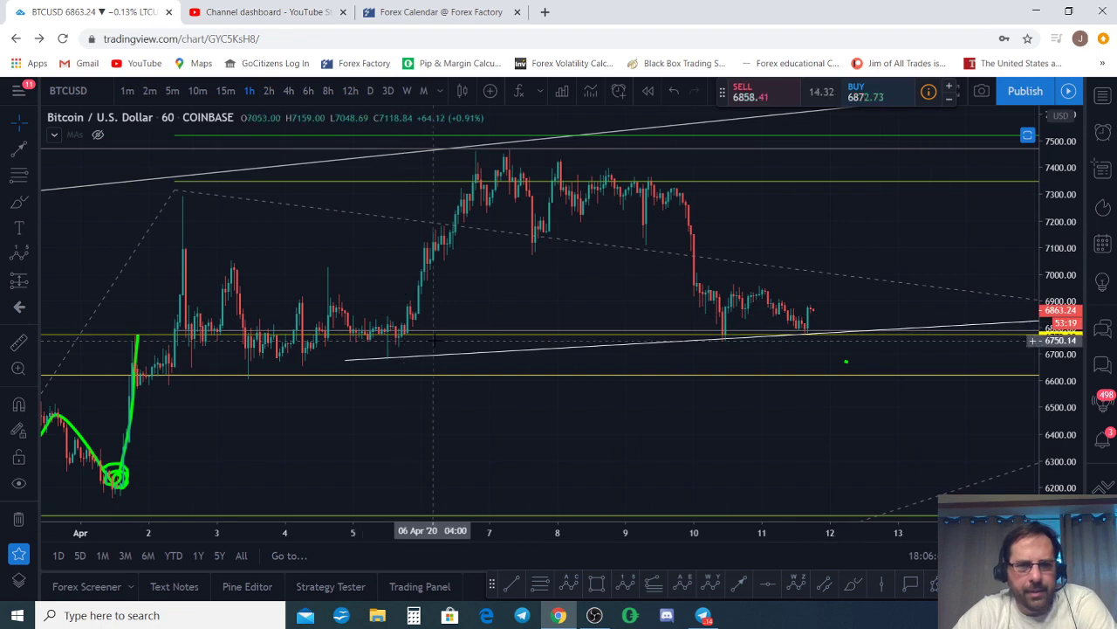
pyautogui.moveTo(489, 296); pyautogui.dragTo(716, 303)
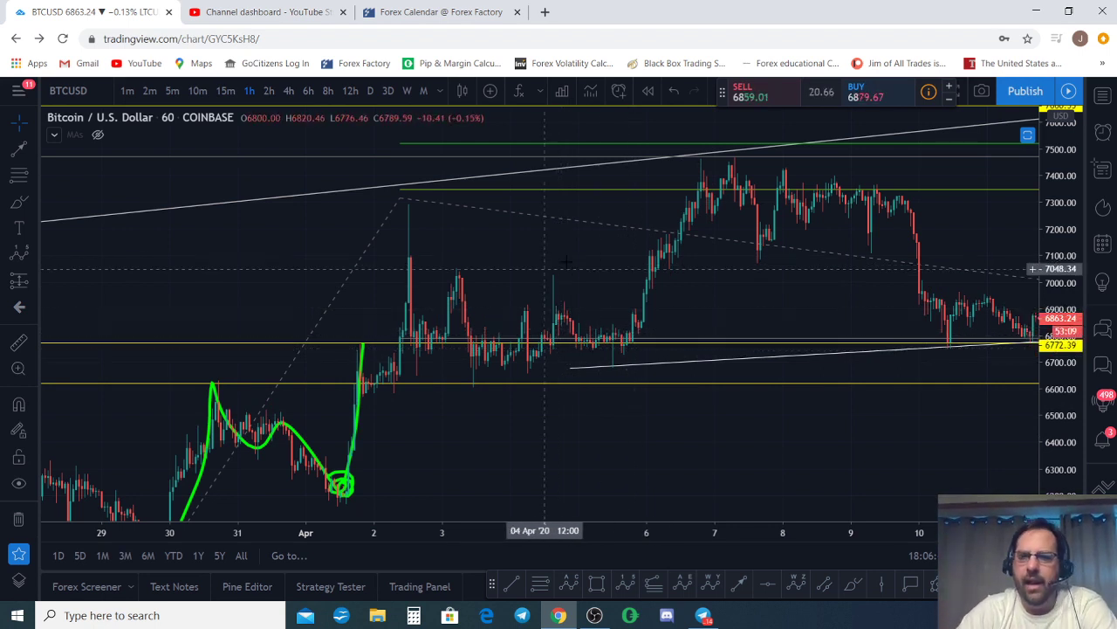
pyautogui.moveTo(1002, 261); pyautogui.dragTo(707, 276)
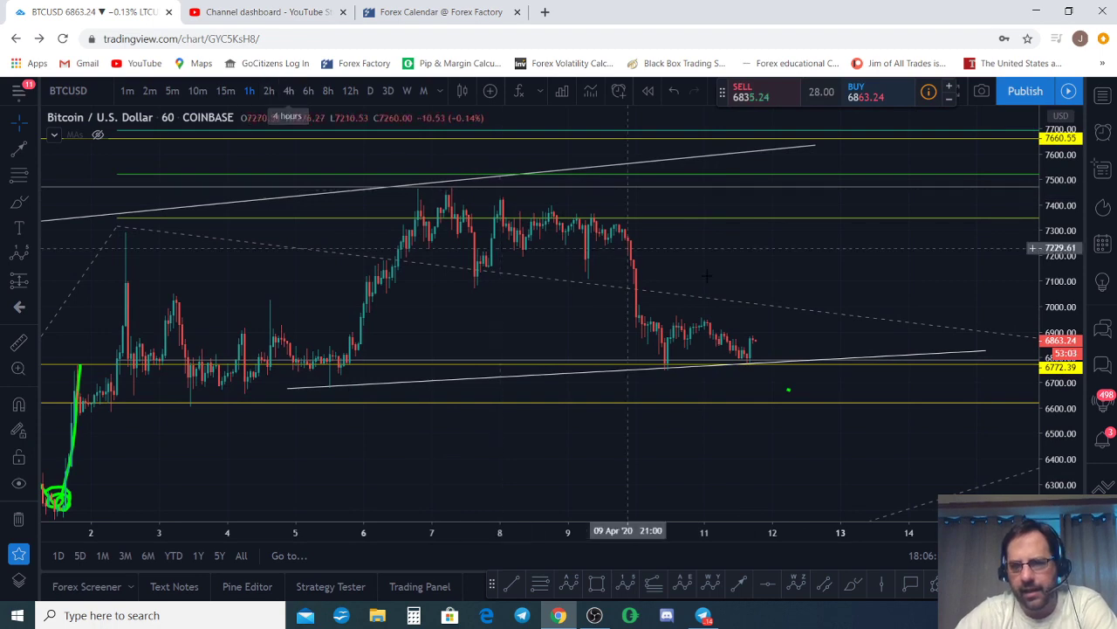
# Mark the 10 and 11 April lows and trace the price path between them with the brush, and undo the strokes.
pyautogui.scroll(5, 620, 338)
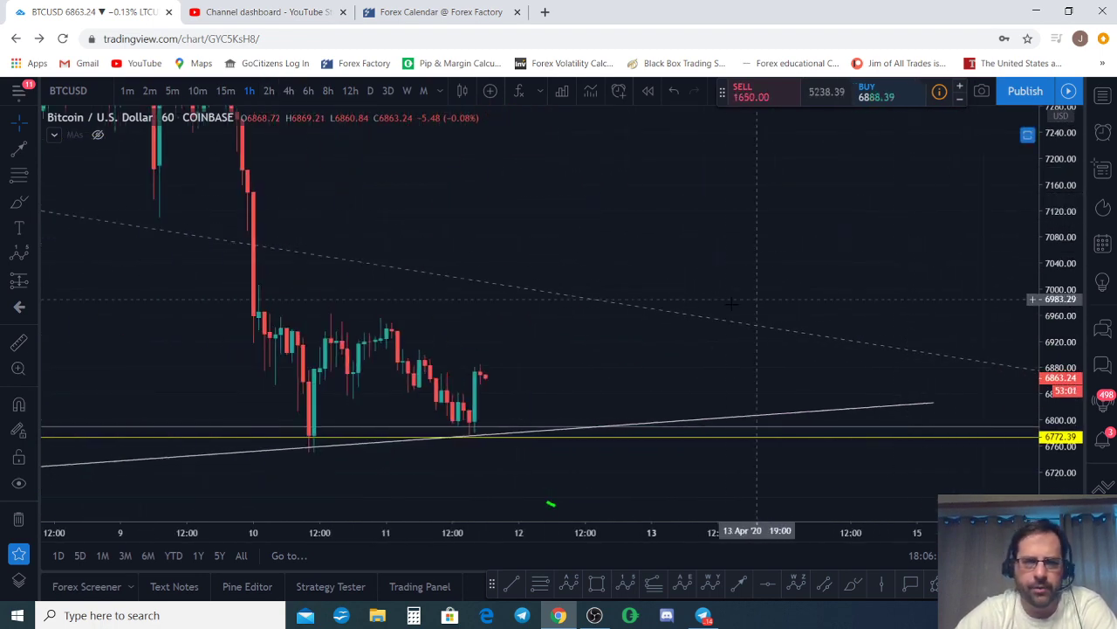
pyautogui.moveTo(622, 339); pyautogui.dragTo(991, 340)
pyautogui.scroll(3, 987, 347)
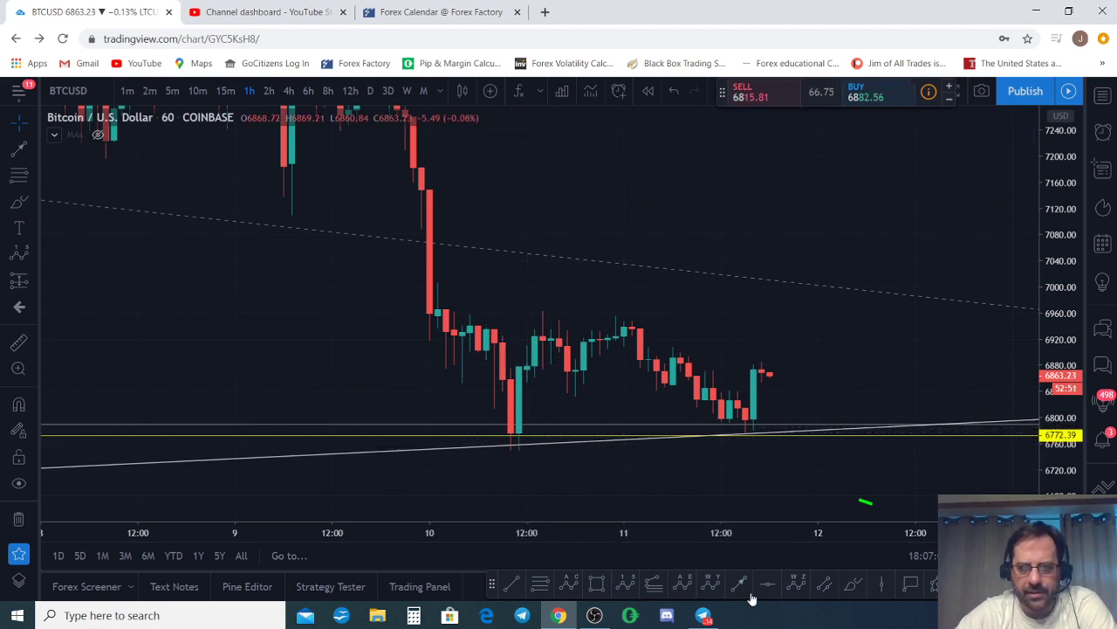
pyautogui.click(855, 585)
pyautogui.moveTo(747, 413)
pyautogui.mouseDown()
pyautogui.moveTo(738, 421)
pyautogui.moveTo(749, 417)
pyautogui.mouseUp()
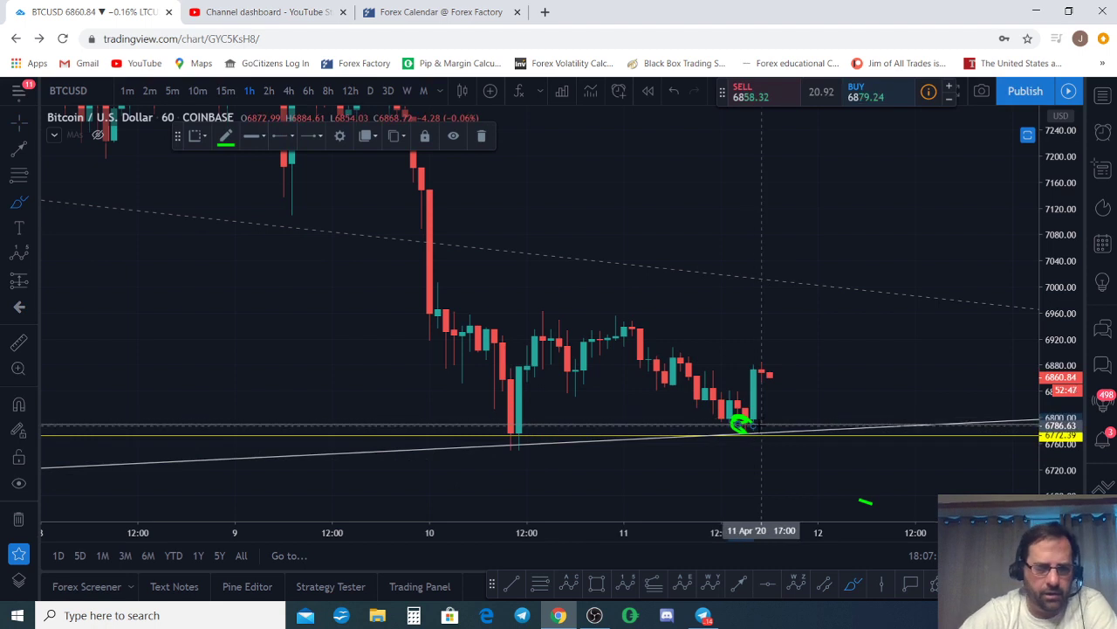
pyautogui.moveTo(511, 431)
pyautogui.mouseDown()
pyautogui.moveTo(545, 314)
pyautogui.moveTo(568, 365)
pyautogui.moveTo(624, 325)
pyautogui.moveTo(690, 367)
pyautogui.moveTo(730, 427)
pyautogui.mouseUp()
pyautogui.moveTo(495, 438); pyautogui.dragTo(507, 459)
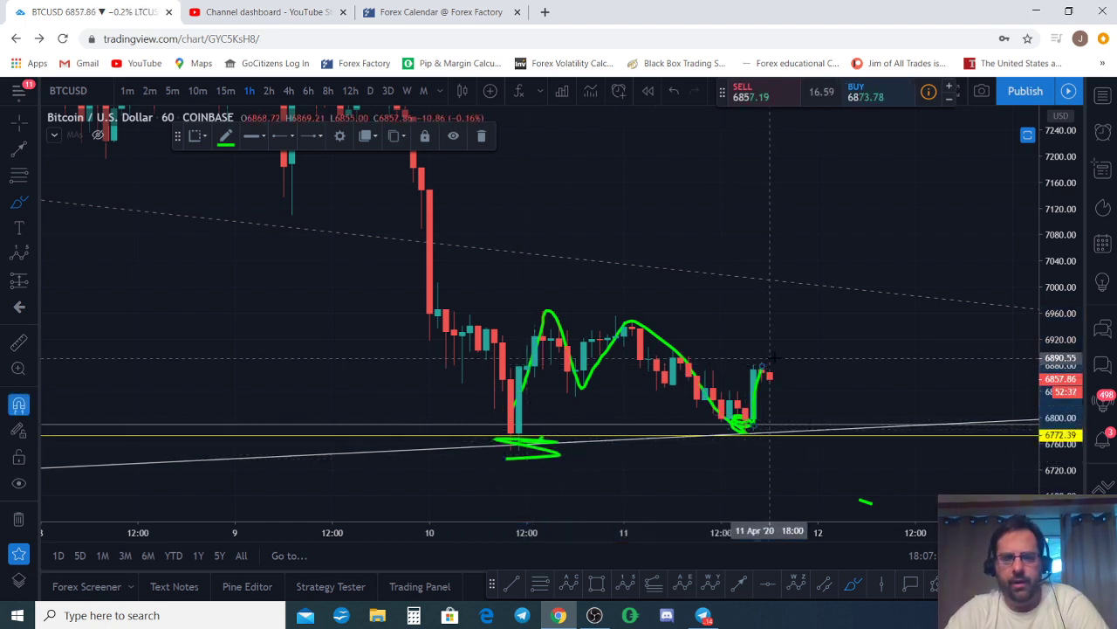
pyautogui.hotkey('ctrl', 'z')
pyautogui.hotkey('ctrl', 'z')
# Sketch brush marks around the latest 11 April candles and below their low, and undo them.
pyautogui.moveTo(765, 366)
pyautogui.mouseDown()
pyautogui.moveTo(787, 405)
pyautogui.moveTo(756, 401)
pyautogui.moveTo(770, 395)
pyautogui.mouseUp()
pyautogui.moveTo(735, 432)
pyautogui.mouseDown()
pyautogui.moveTo(771, 430)
pyautogui.moveTo(795, 385)
pyautogui.moveTo(746, 360)
pyautogui.moveTo(790, 358)
pyautogui.moveTo(822, 297)
pyautogui.moveTo(812, 251)
pyautogui.mouseUp()
pyautogui.hotkey('ctrl', 'z')
pyautogui.hotkey('ctrl', 'z')
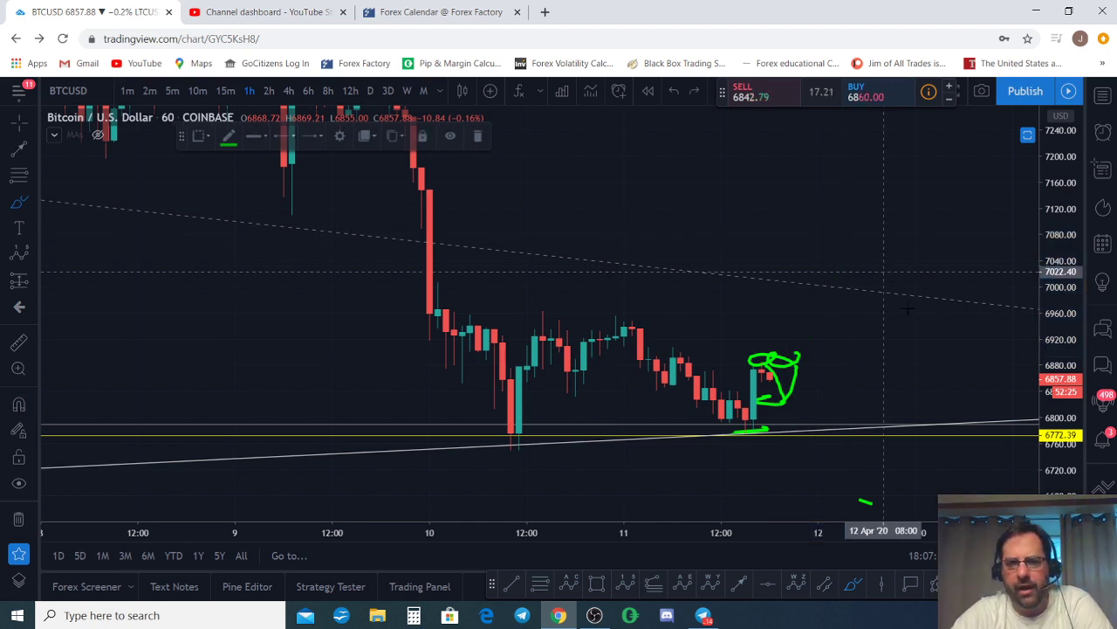
pyautogui.hotkey('ctrl', 'z')
pyautogui.hotkey('ctrl', 'z')
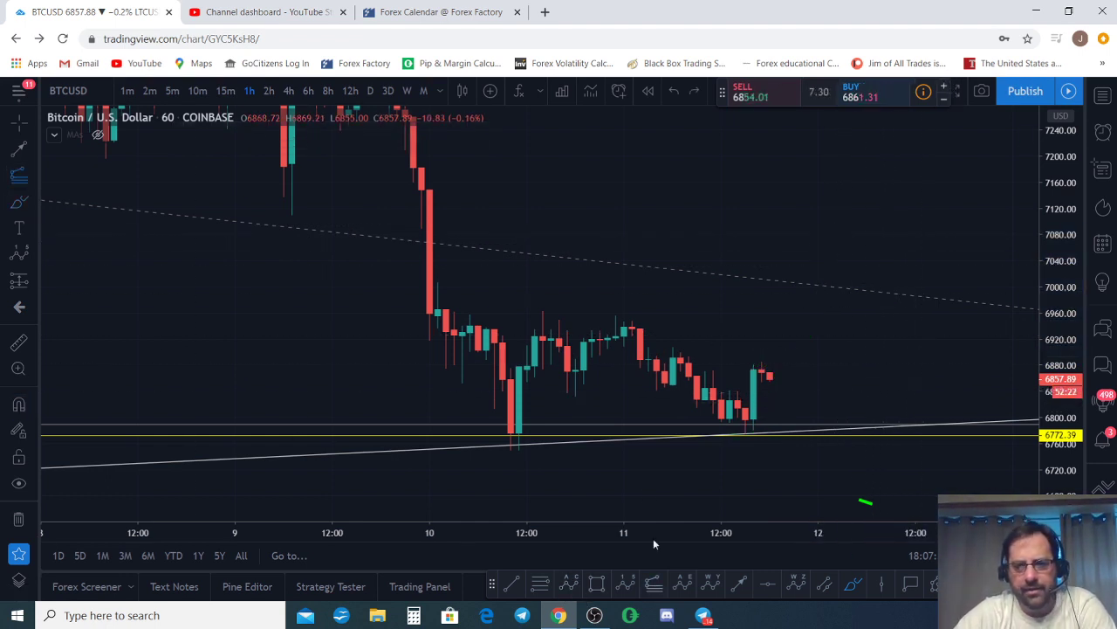
# Place a trend-based Fibonacci extension from the 10 April low at about 6746 to the 6963 high and the 6775 pullback low.
pyautogui.click(503, 451)
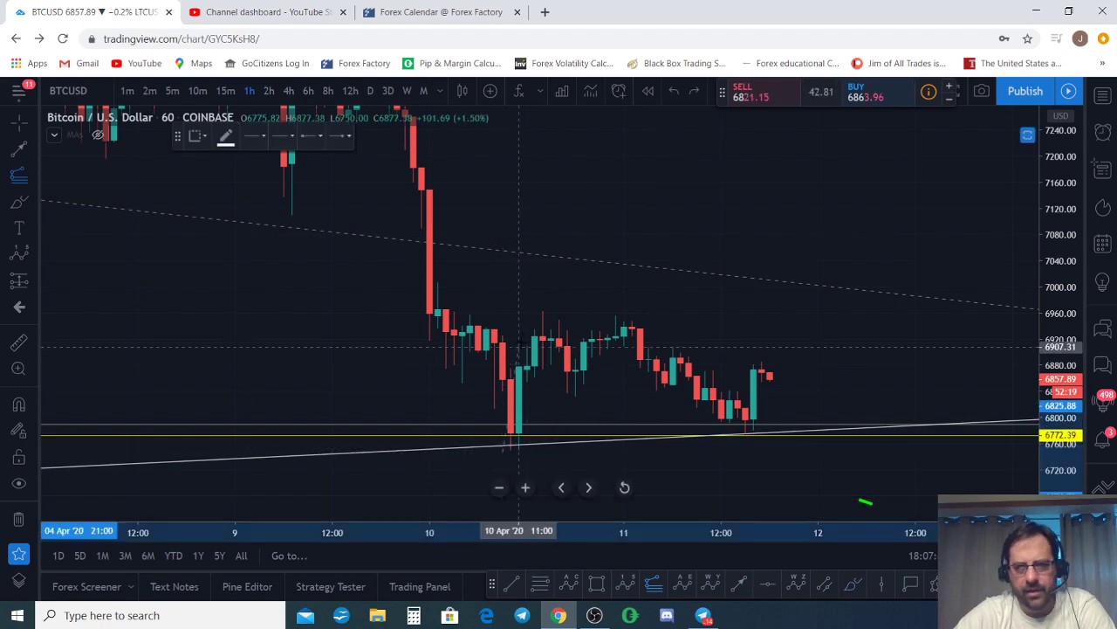
pyautogui.click(535, 310)
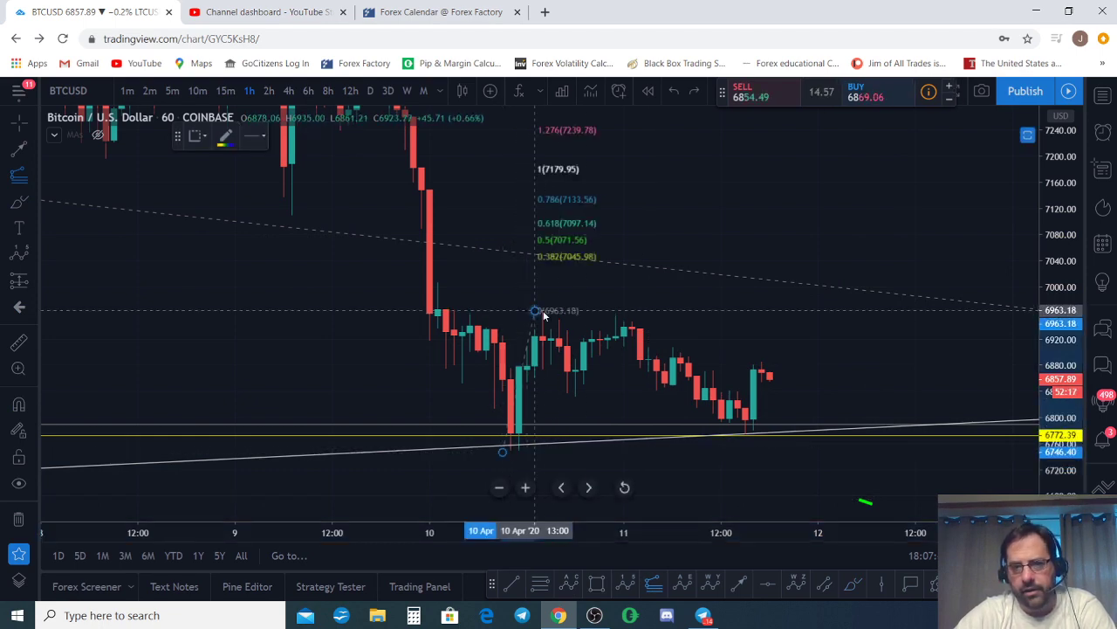
pyautogui.click(914, 433)
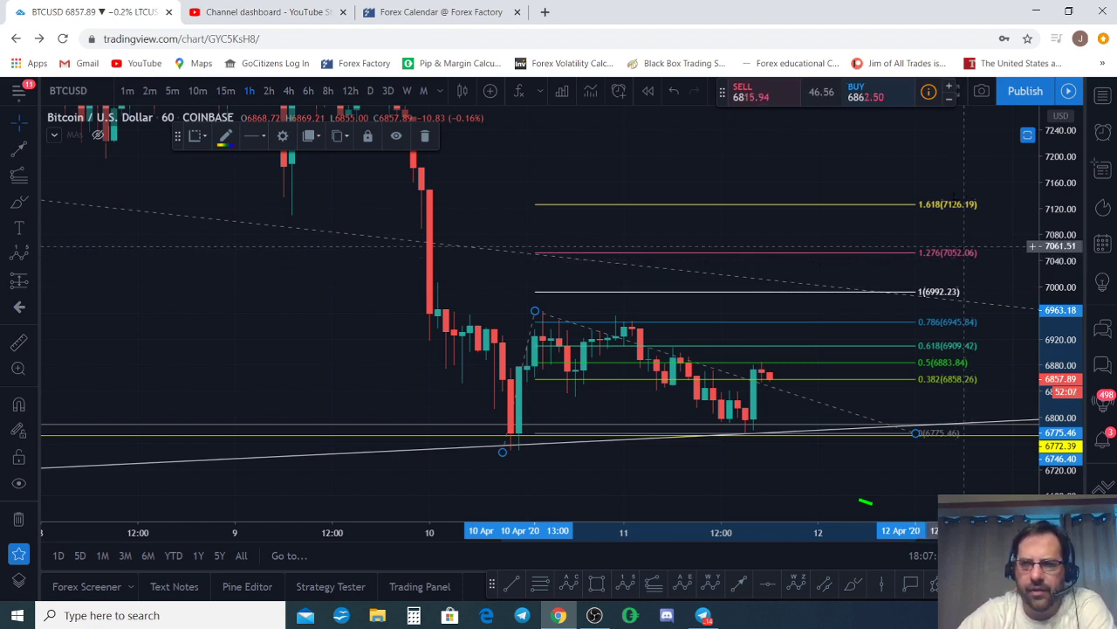
# Sketch with the brush a small pullback and a rally arrow up to the 1.276 extension level, and undo the strokes.
pyautogui.click(854, 582)
pyautogui.moveTo(758, 371)
pyautogui.mouseDown()
pyautogui.moveTo(796, 401)
pyautogui.moveTo(707, 394)
pyautogui.moveTo(786, 394)
pyautogui.moveTo(838, 254)
pyautogui.moveTo(866, 275)
pyautogui.moveTo(842, 300)
pyautogui.mouseUp()
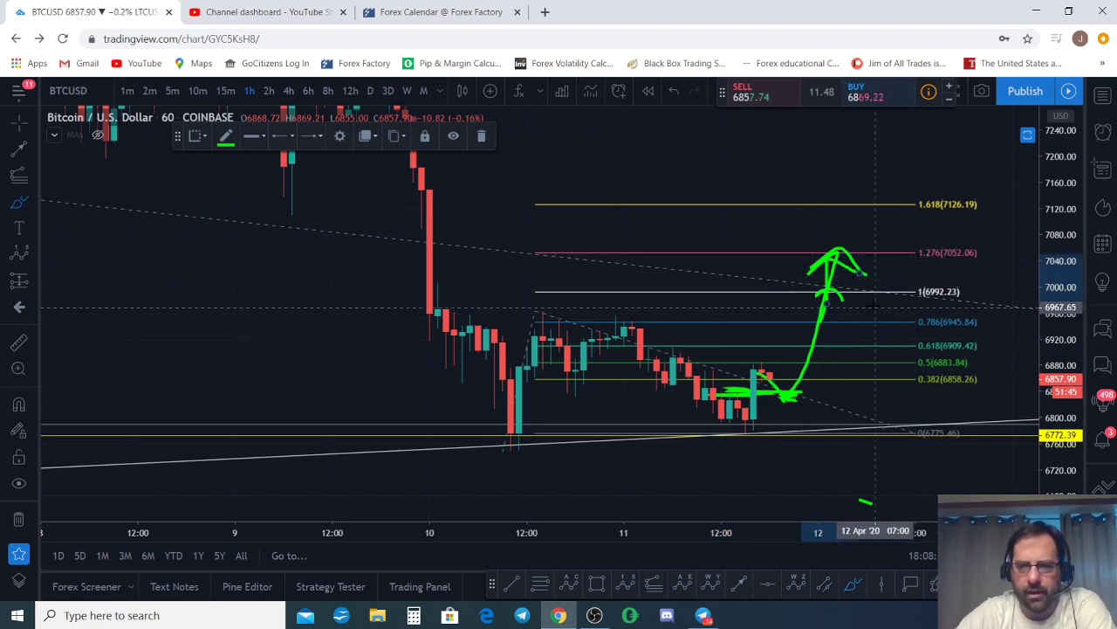
pyautogui.hotkey('ctrl', 'z')
pyautogui.hotkey('ctrl', 'z')
pyautogui.hotkey('ctrl', 'z')
pyautogui.hotkey('ctrl', 'z')
pyautogui.hotkey('ctrl', 'z')
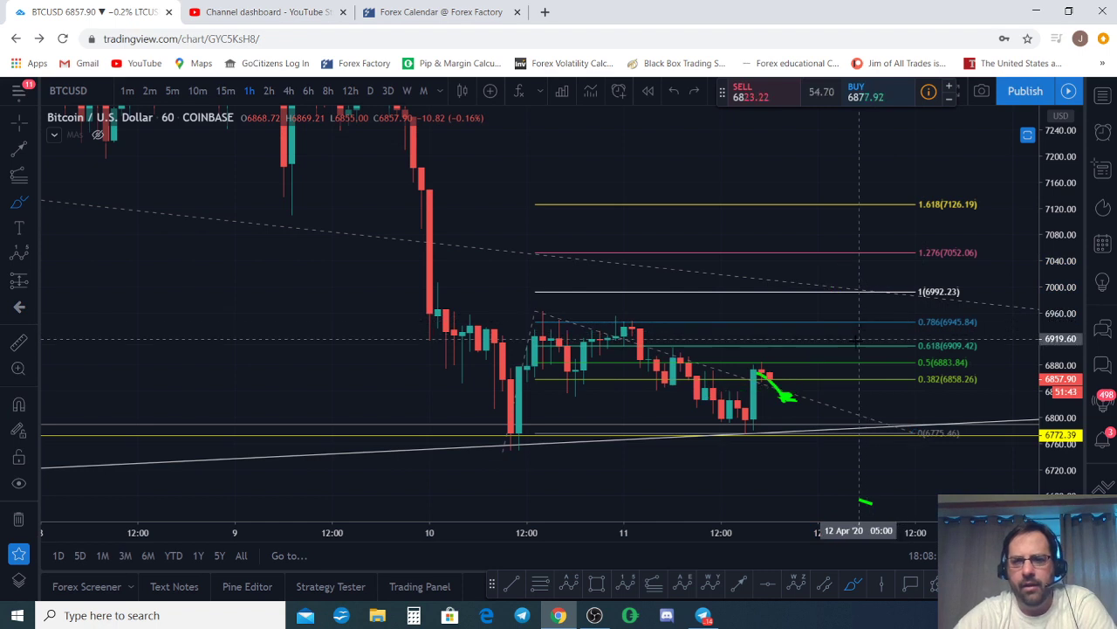
# Draw a brush arrow from the latest candles to above the 1.618 extension level, and delete it.
pyautogui.moveTo(788, 376)
pyautogui.mouseDown()
pyautogui.moveTo(825, 179)
pyautogui.moveTo(786, 203)
pyautogui.mouseUp()
pyautogui.moveTo(819, 159); pyautogui.dragTo(860, 201)
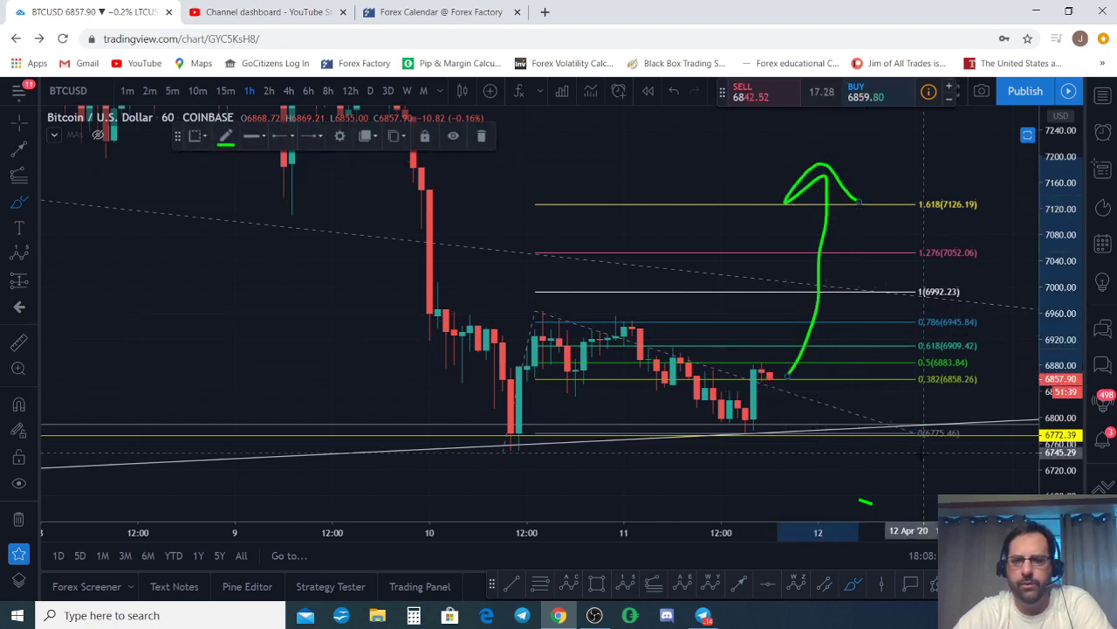
pyautogui.press('Escape')
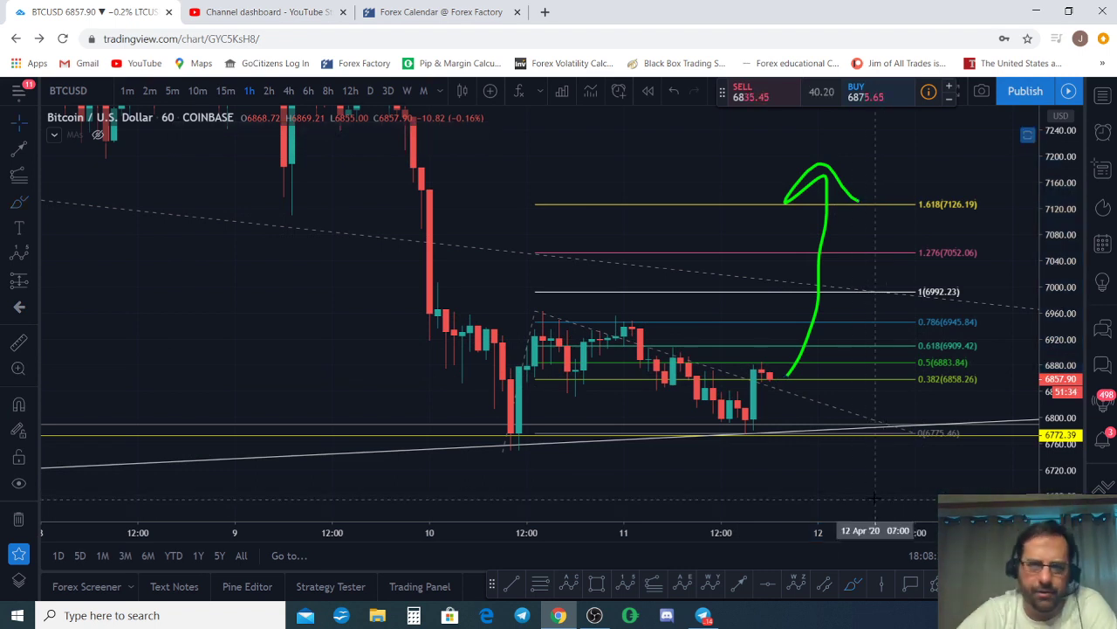
pyautogui.click(826, 200)
pyautogui.press('Delete')
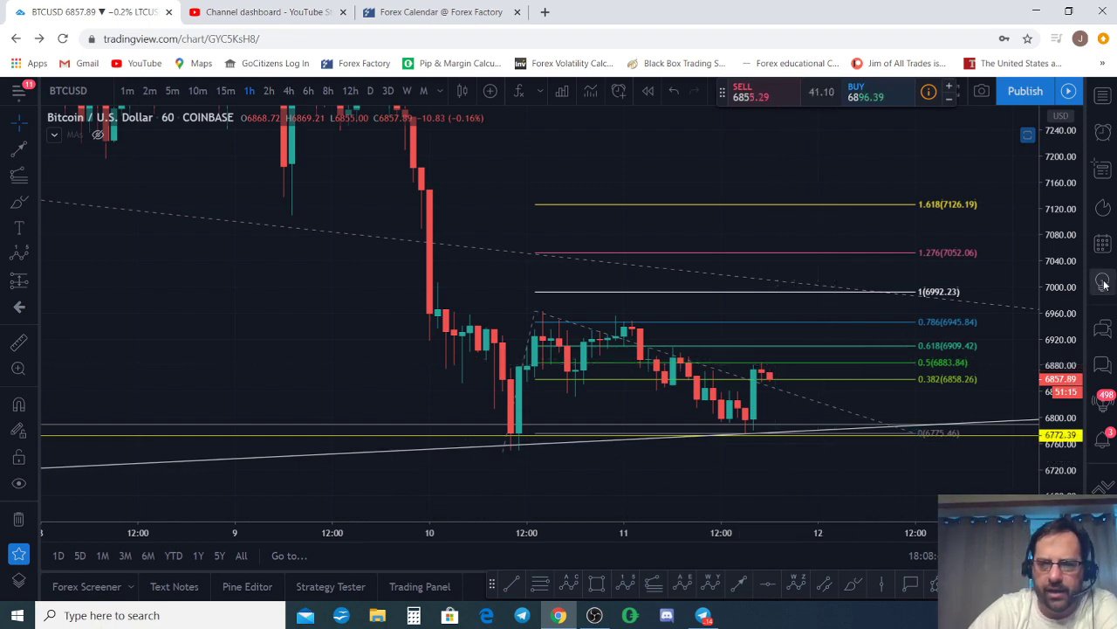
# Switch the chart to the 4-hour interval with the March and April price action in view.
pyautogui.scroll(-5, 1013, 336)
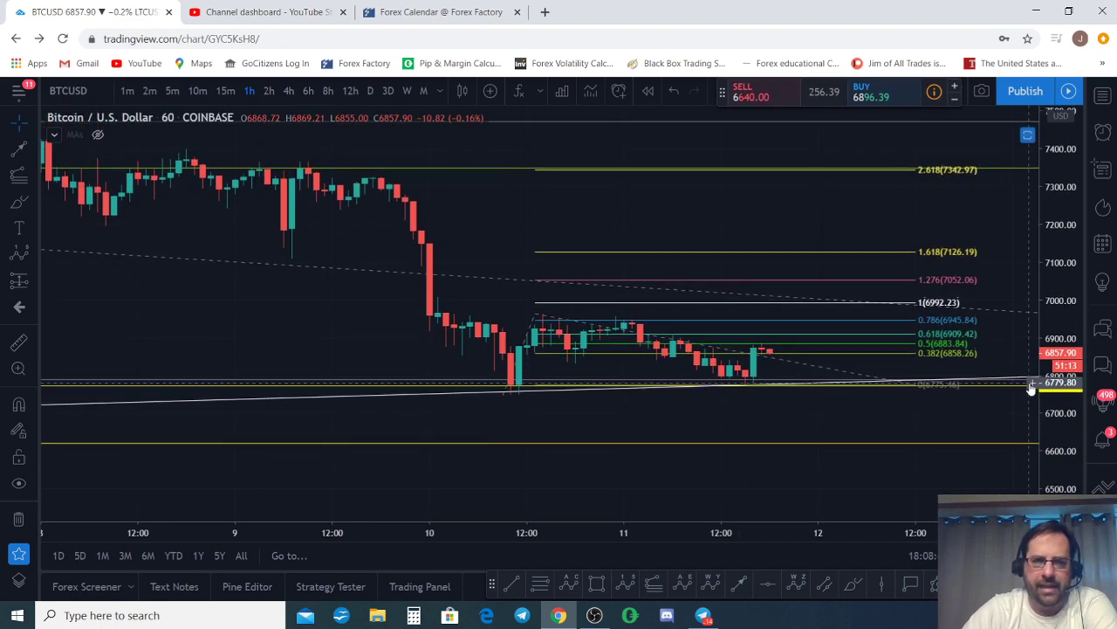
pyautogui.scroll(-3, 1012, 336)
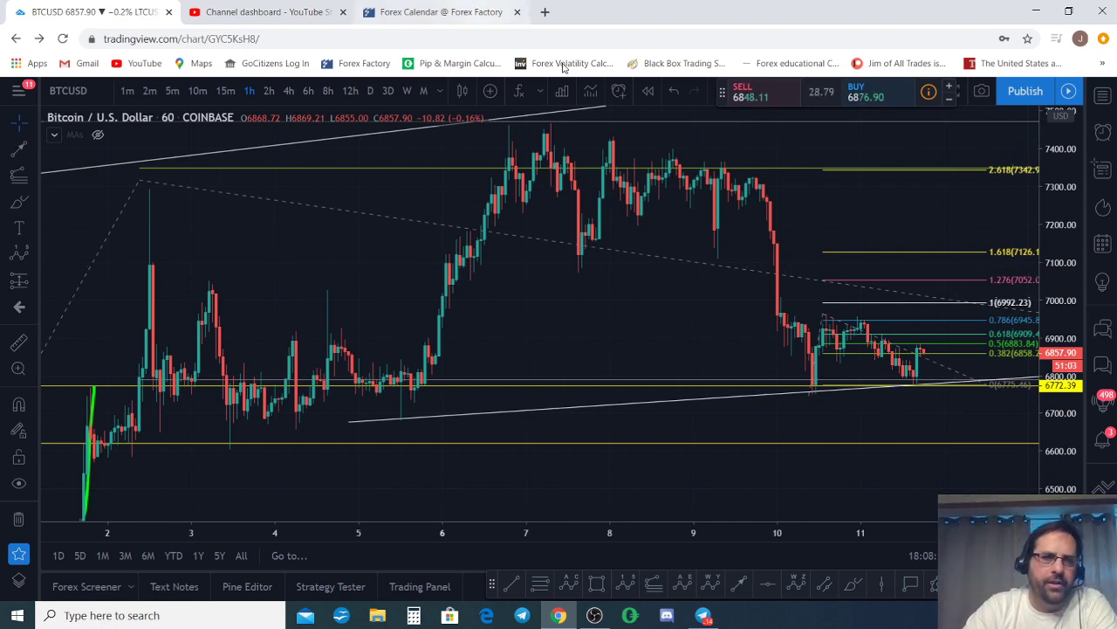
pyautogui.click(288, 91)
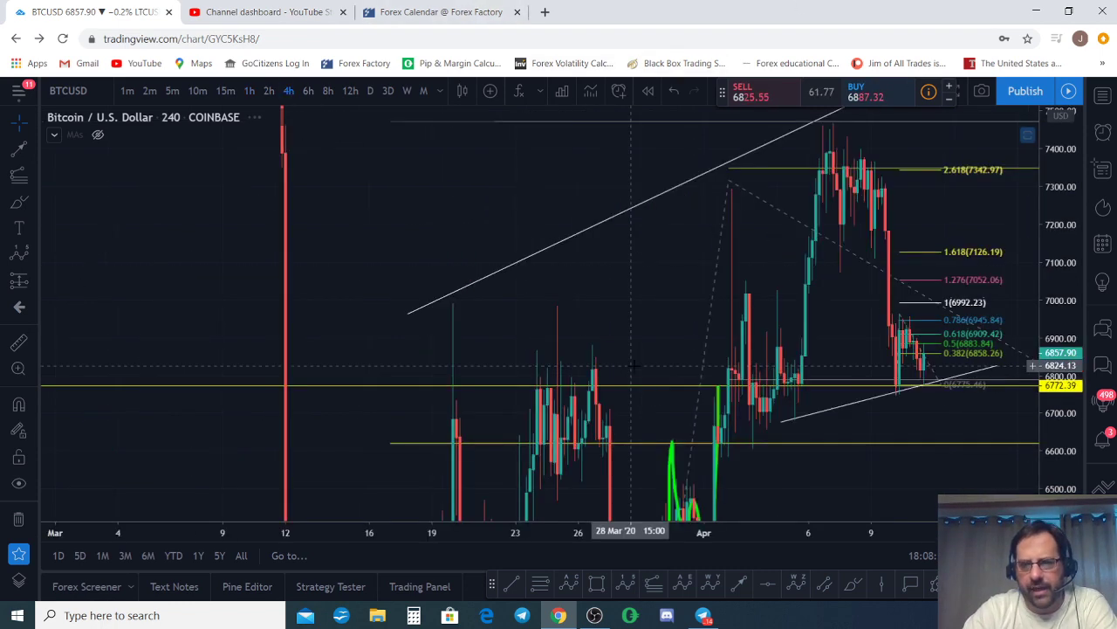
# Examine the 4-hour price action from the mid-March crash low to the April high against the plotted Fibonacci levels.
pyautogui.moveTo(1066, 176); pyautogui.dragTo(1067, 399)
pyautogui.scroll(2, 781, 408)
pyautogui.moveTo(602, 480); pyautogui.dragTo(753, 369)
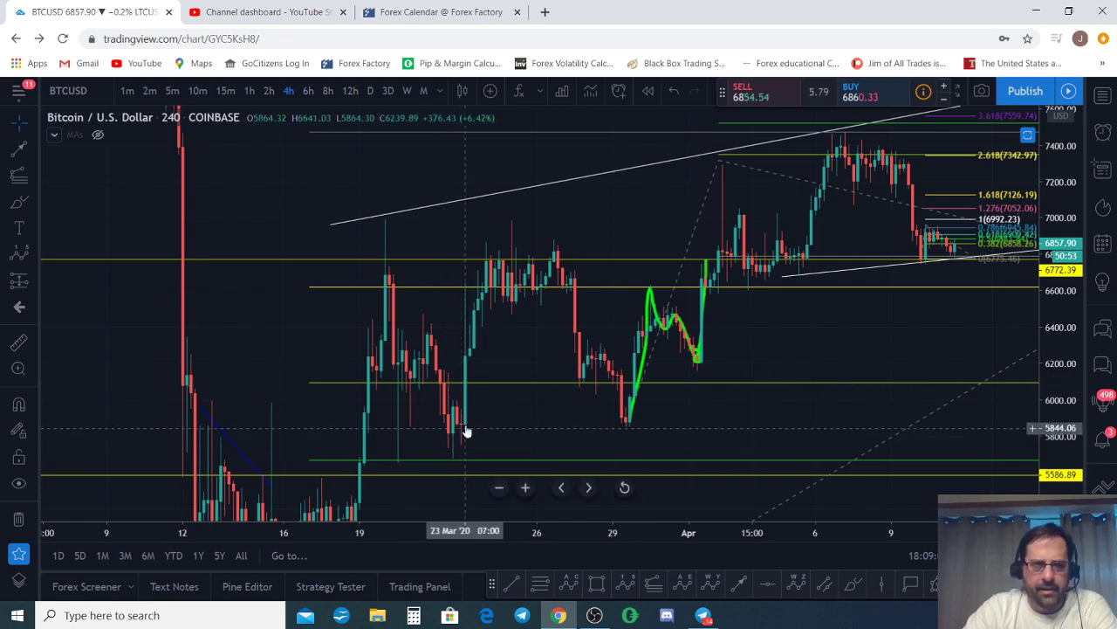
pyautogui.moveTo(791, 340); pyautogui.dragTo(634, 444)
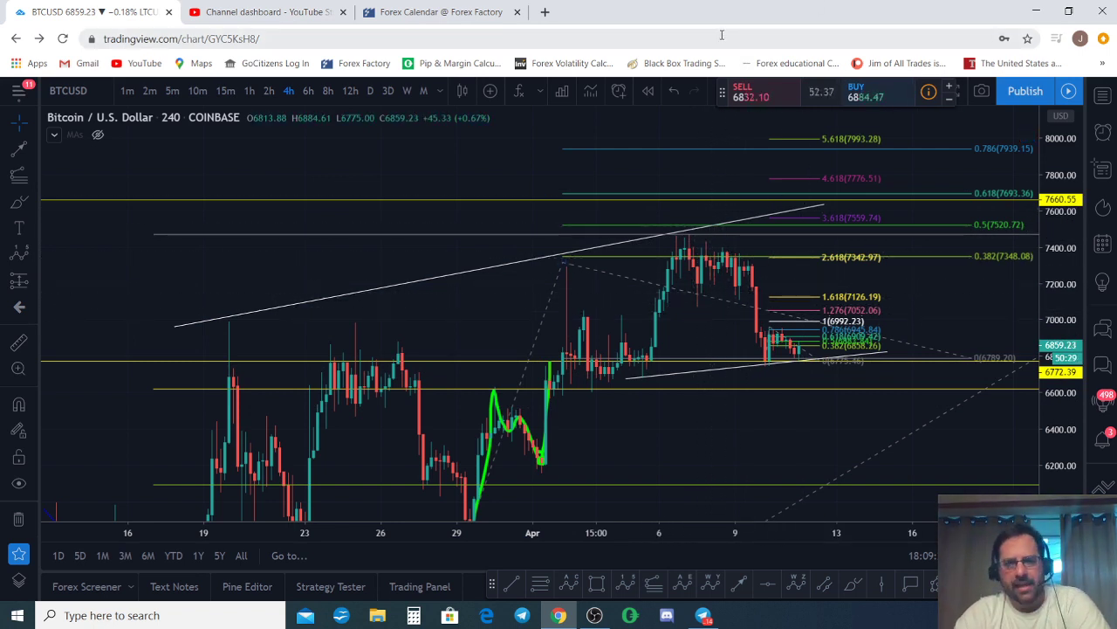
pyautogui.scroll(-3, 845, 385)
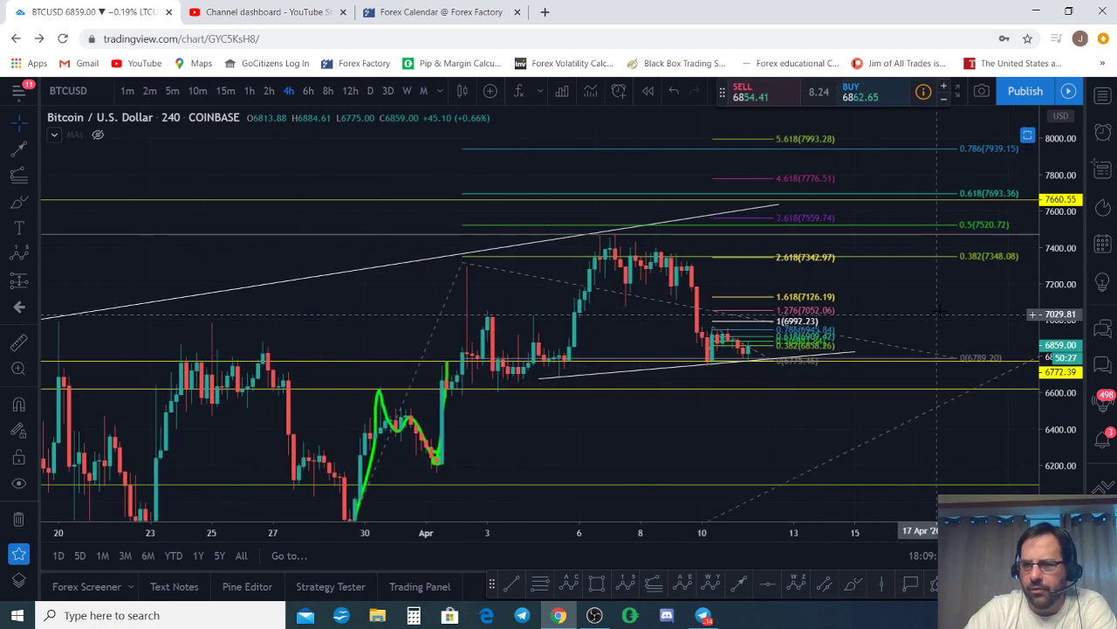
pyautogui.moveTo(750, 450); pyautogui.dragTo(955, 105)
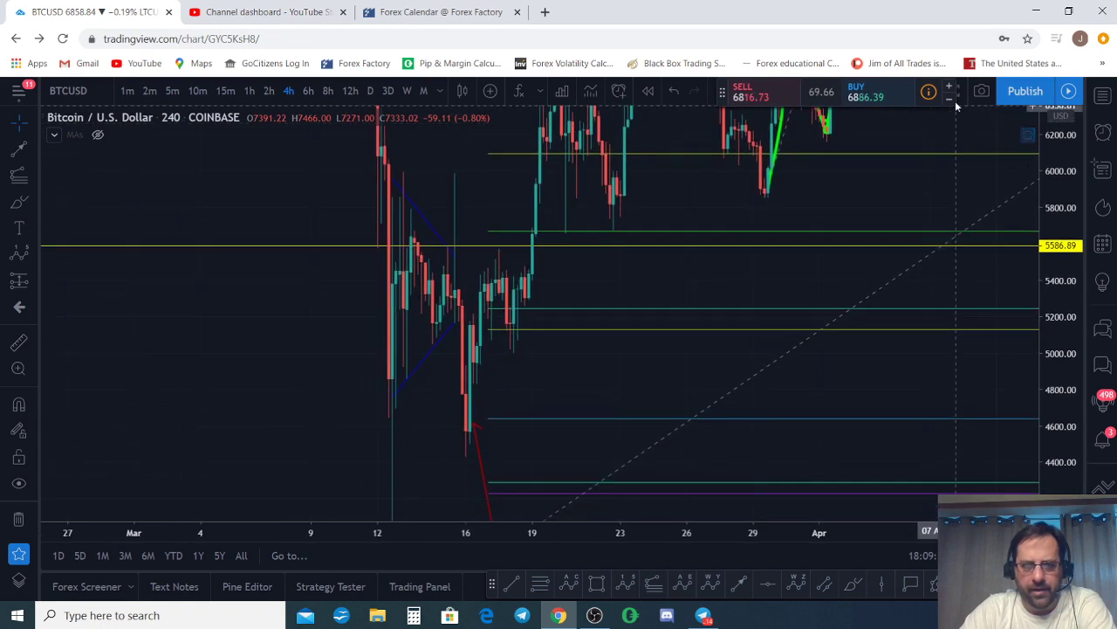
pyautogui.moveTo(1061, 190); pyautogui.dragTo(1050, 307)
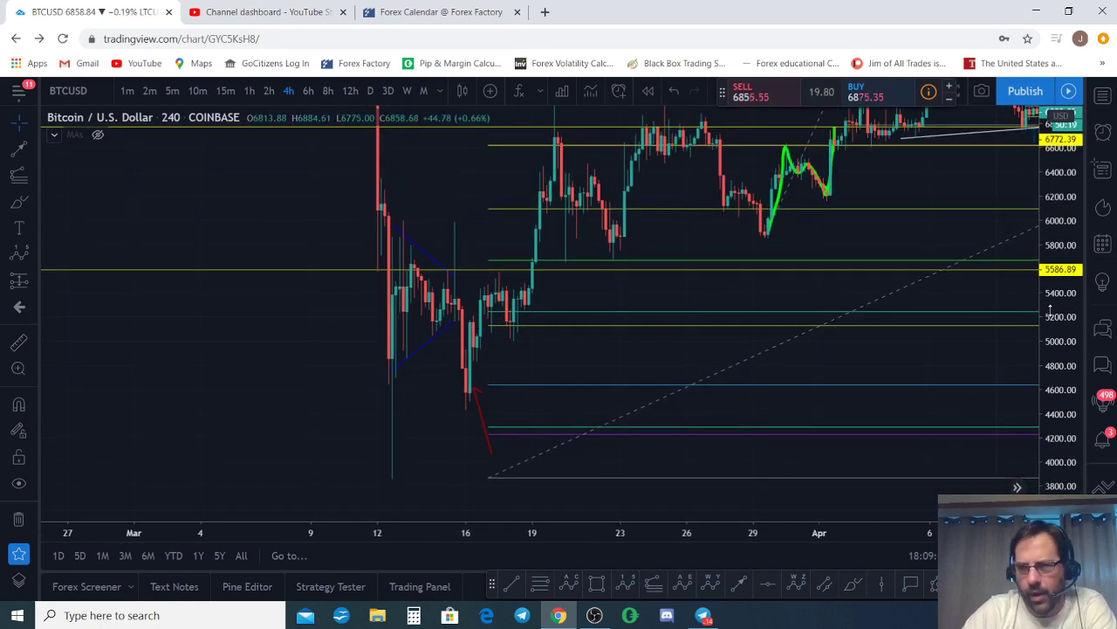
pyautogui.moveTo(923, 195); pyautogui.dragTo(642, 359)
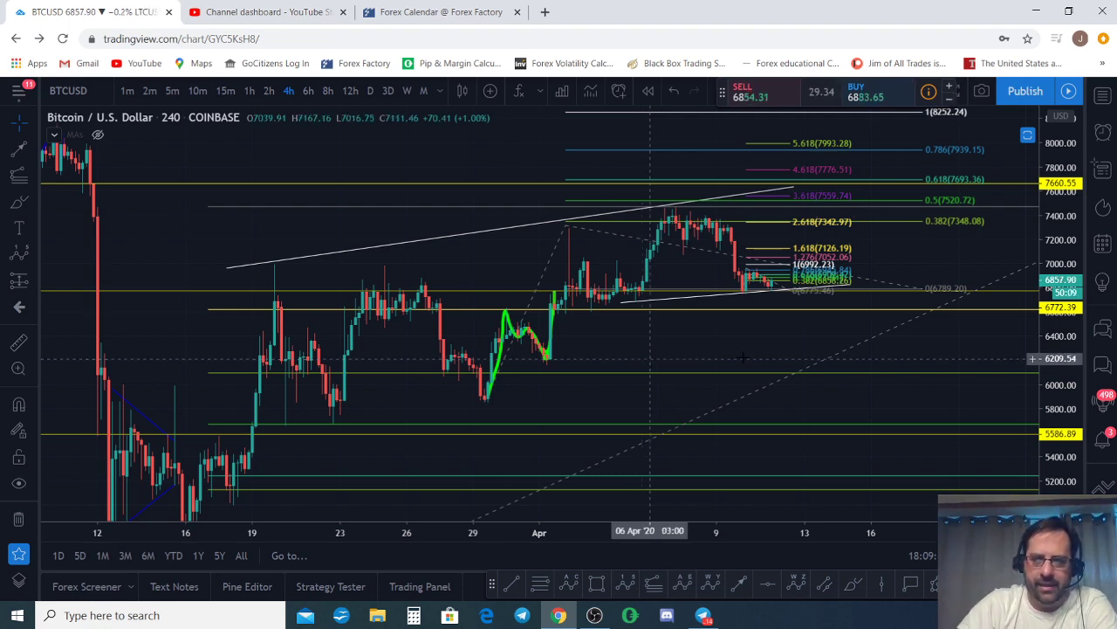
# Sketch with the brush a stepped decline to about 5500, a rebound and a rally arrow up to about 7930, and undo the strokes.
pyautogui.moveTo(750, 358); pyautogui.dragTo(435, 359)
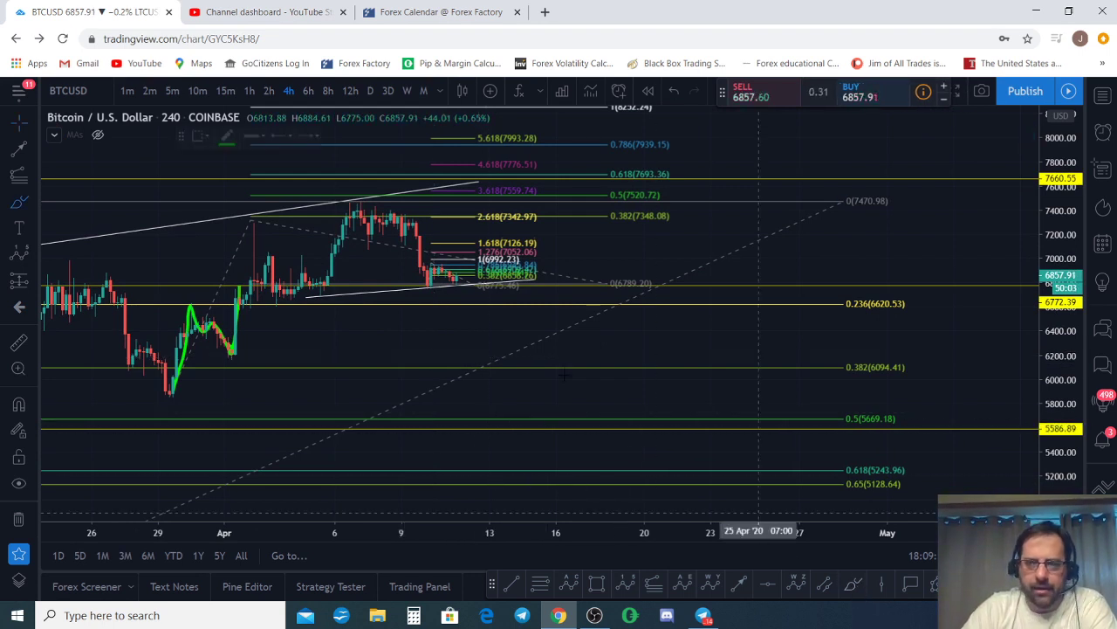
pyautogui.moveTo(542, 298)
pyautogui.mouseDown()
pyautogui.moveTo(651, 419)
pyautogui.moveTo(665, 327)
pyautogui.moveTo(674, 397)
pyautogui.moveTo(698, 397)
pyautogui.moveTo(830, 157)
pyautogui.moveTo(825, 144)
pyautogui.mouseUp()
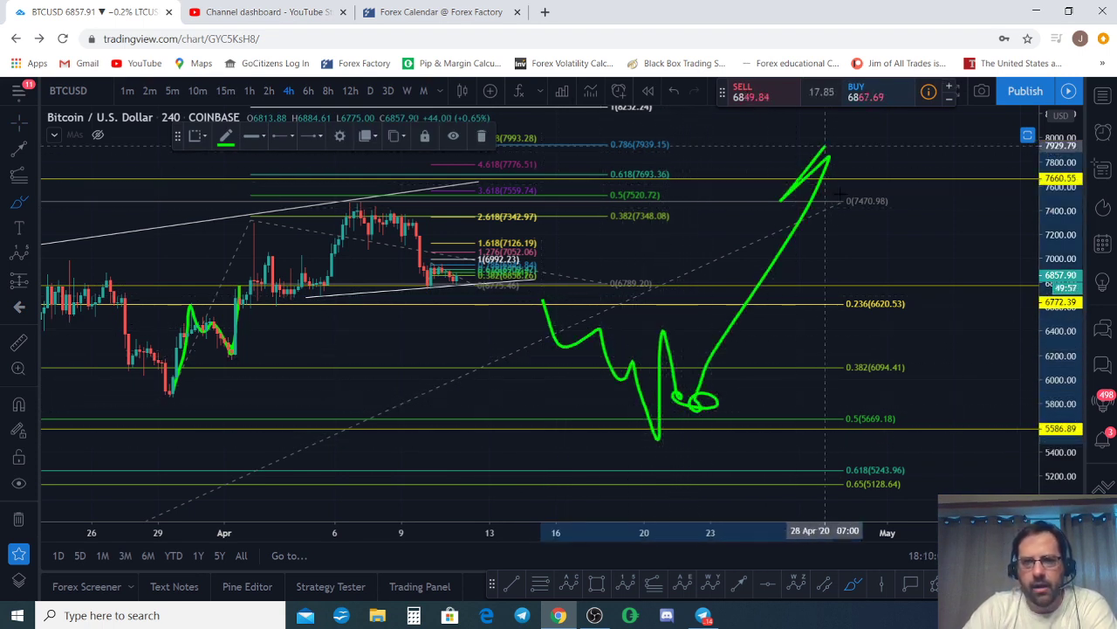
pyautogui.moveTo(834, 182); pyautogui.dragTo(848, 195)
pyautogui.hotkey('ctrl', 'z')
pyautogui.hotkey('ctrl', 'z')
pyautogui.moveTo(705, 445)
pyautogui.mouseDown()
pyautogui.moveTo(781, 349)
pyautogui.moveTo(804, 285)
pyautogui.moveTo(828, 418)
pyautogui.moveTo(853, 329)
pyautogui.moveTo(905, 455)
pyautogui.moveTo(944, 471)
pyautogui.moveTo(850, 449)
pyautogui.mouseUp()
pyautogui.moveTo(862, 291)
pyautogui.mouseDown()
pyautogui.moveTo(839, 318)
pyautogui.moveTo(939, 493)
pyautogui.mouseUp()
pyautogui.hotkey('ctrl', 'z')
pyautogui.hotkey('ctrl', 'z')
pyautogui.hotkey('ctrl', 'z')
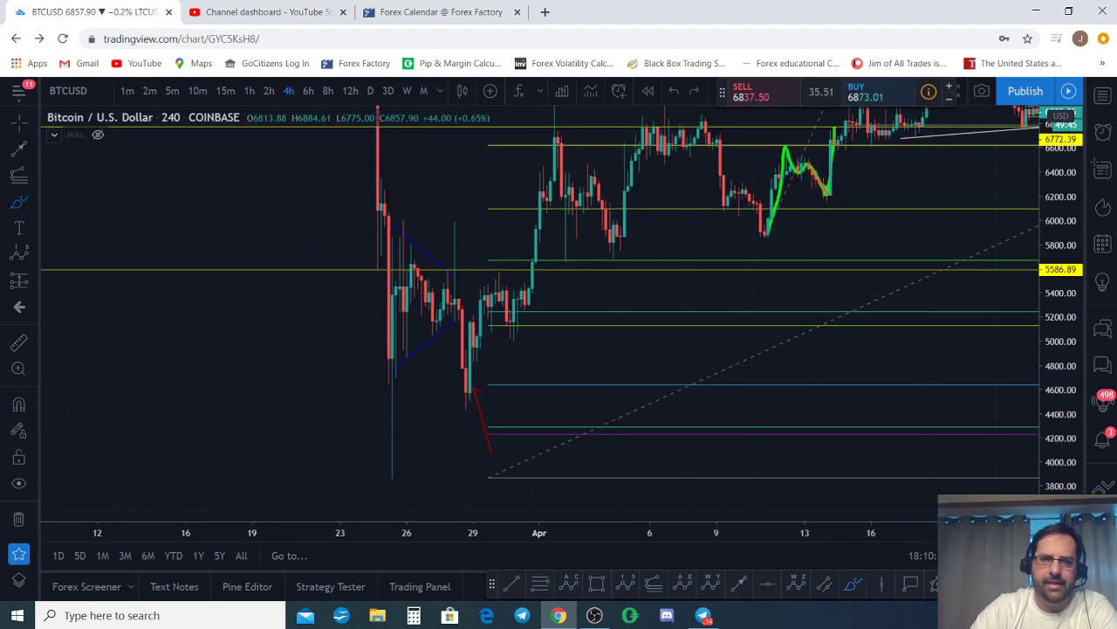
# Delete the small April Fibonacci extension and the larger one drawn from the late-March low to the early-April high.
pyautogui.hscroll(-5, 1047, 437)
pyautogui.moveTo(1067, 197); pyautogui.dragTo(1051, 258)
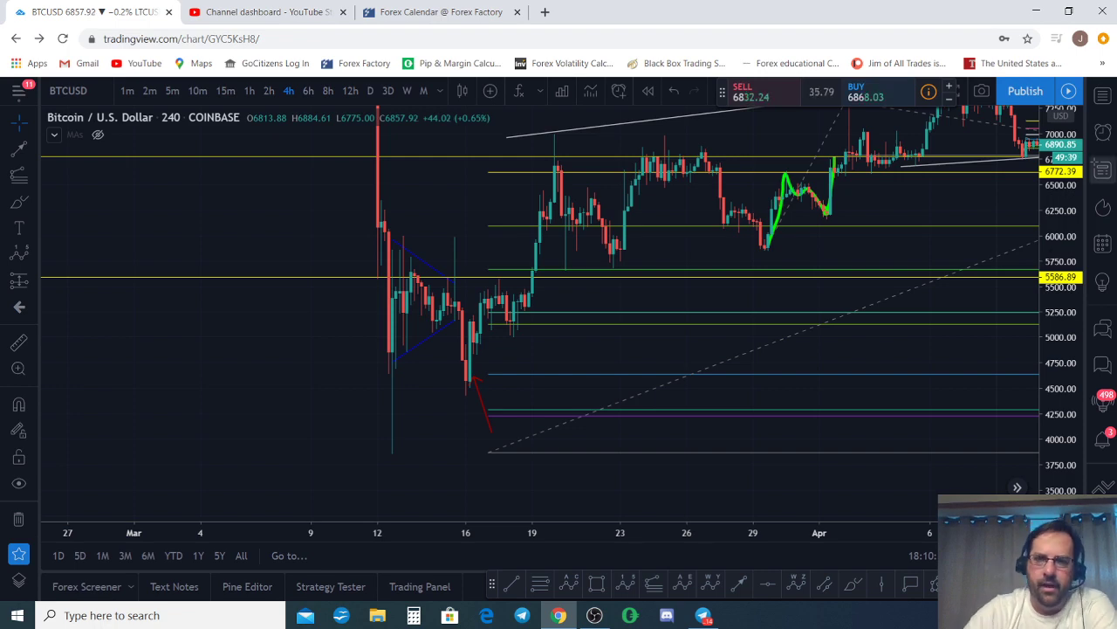
pyautogui.moveTo(887, 227)
pyautogui.mouseDown()
pyautogui.moveTo(686, 324)
pyautogui.moveTo(621, 436)
pyautogui.mouseUp()
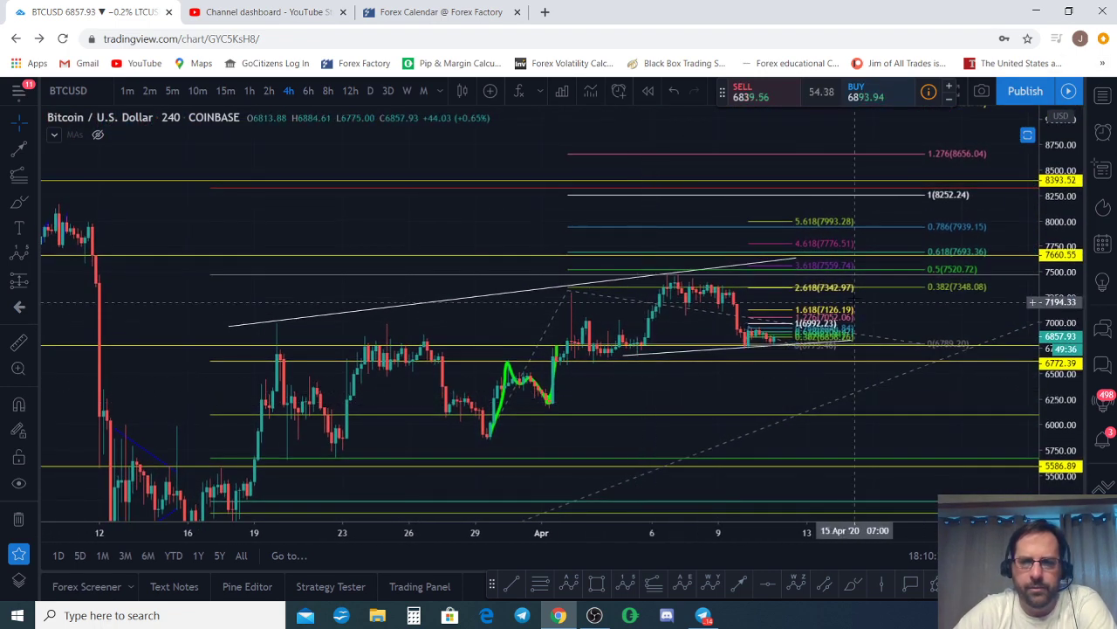
pyautogui.click(838, 332)
pyautogui.press('Delete')
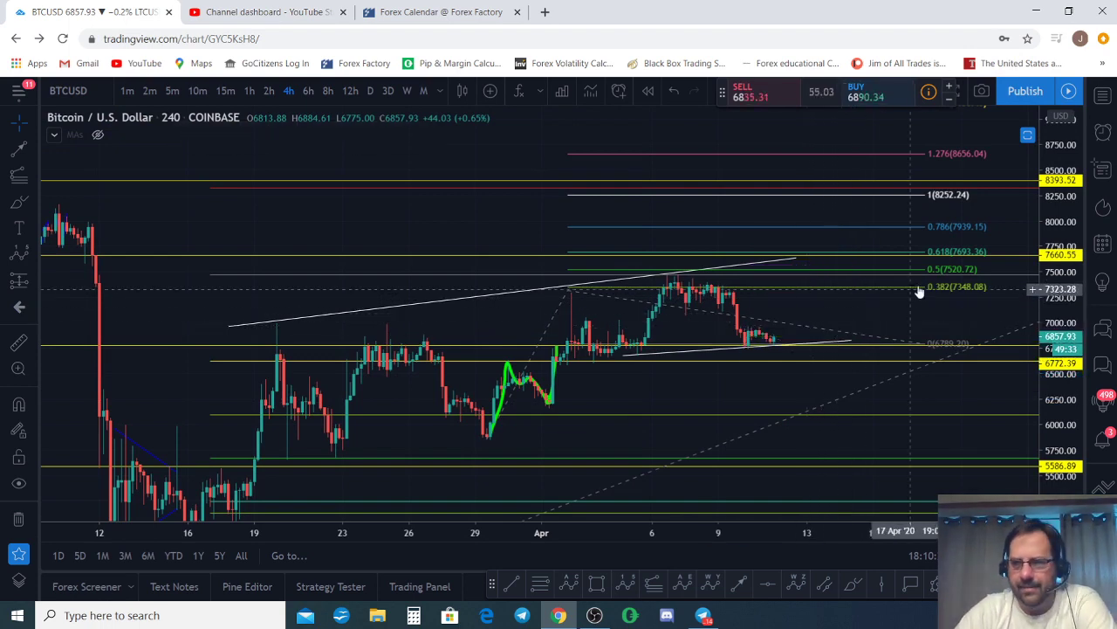
pyautogui.click(979, 291)
pyautogui.press('Delete')
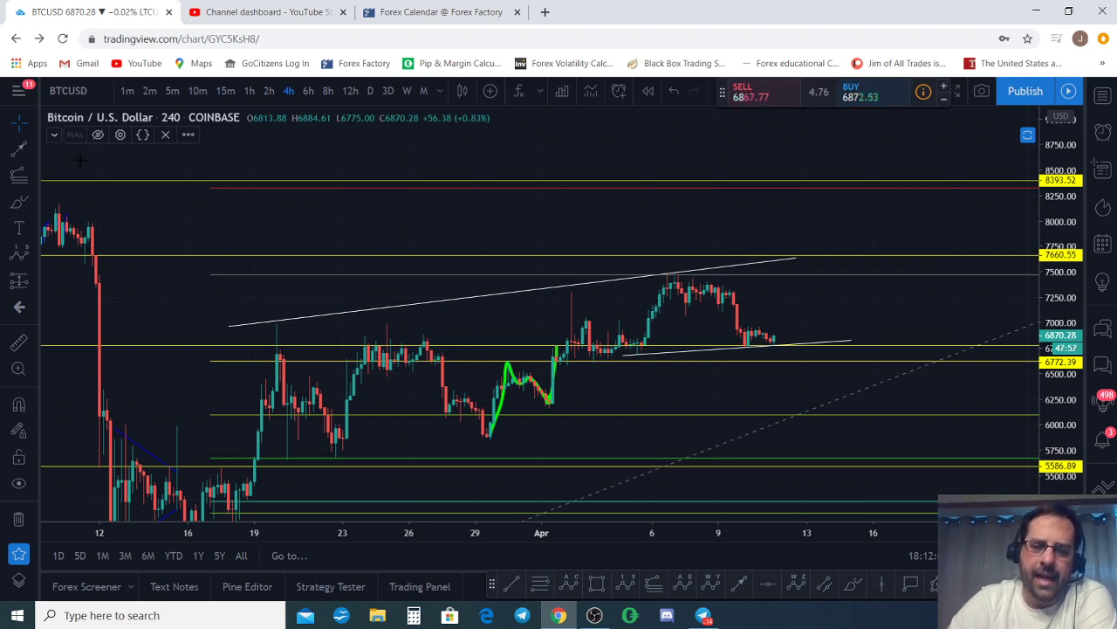
pyautogui.moveTo(603, 618)
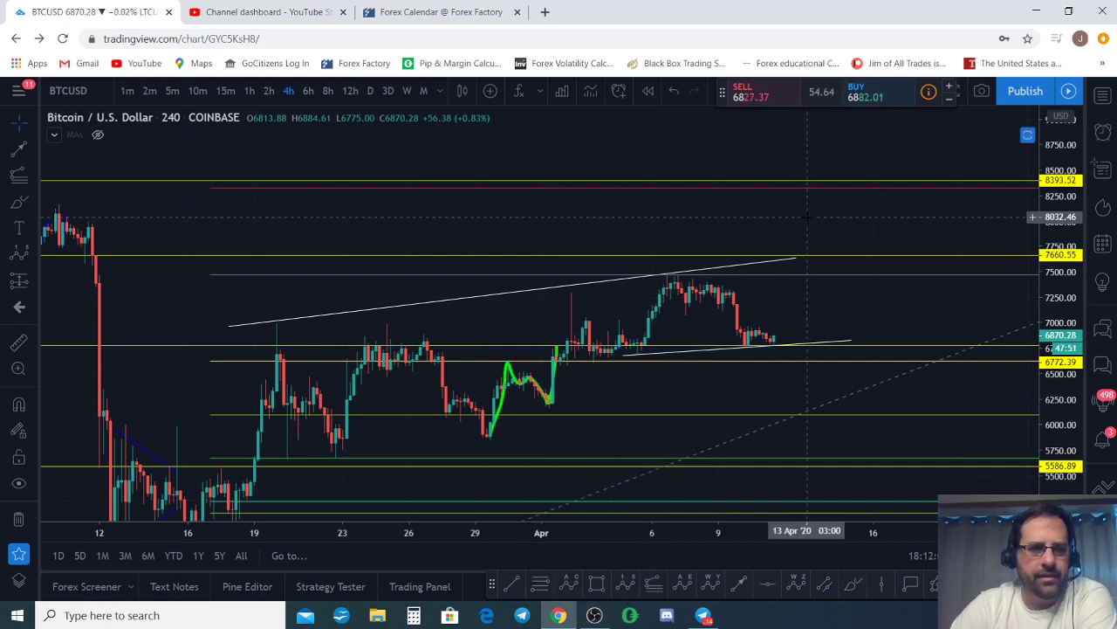
pyautogui.scroll(-2, 810, 226)
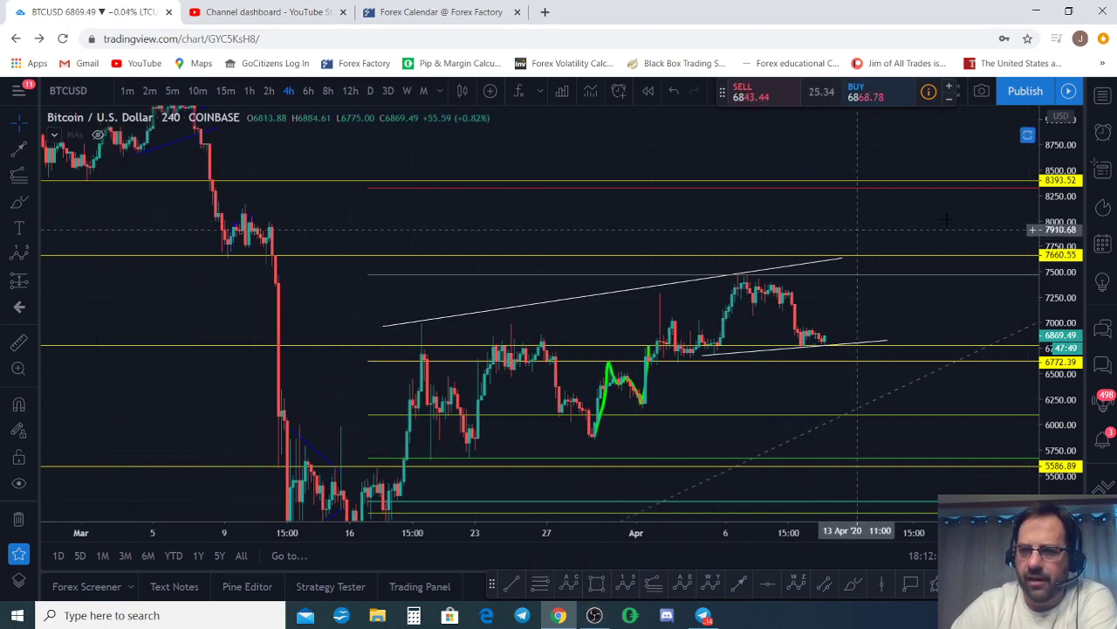
pyautogui.moveTo(1054, 145); pyautogui.dragTo(1049, 188)
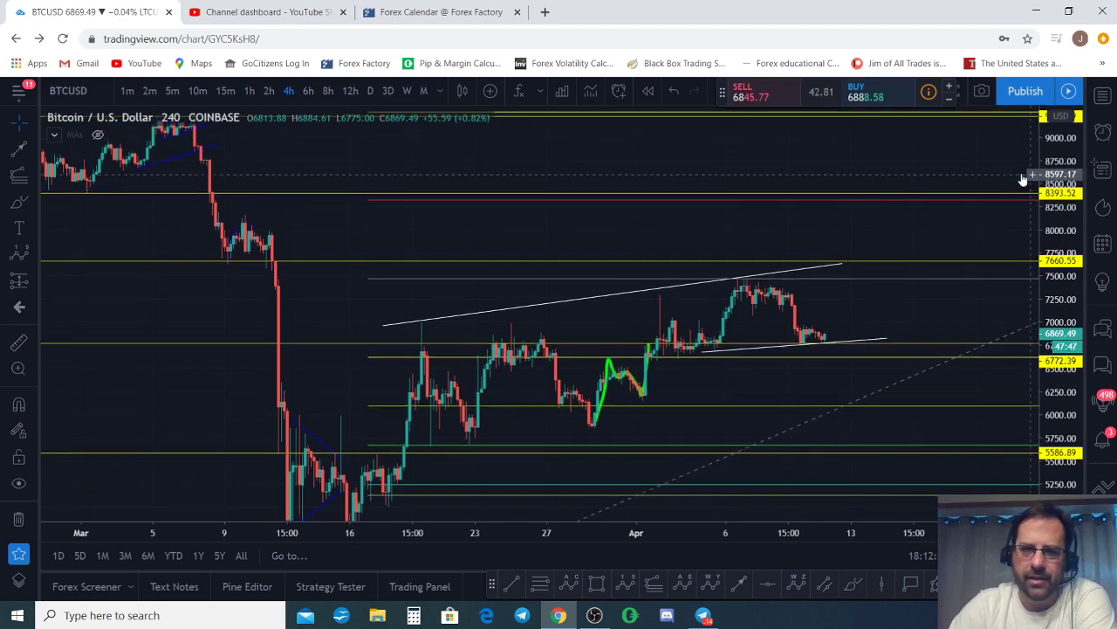
pyautogui.moveTo(979, 166); pyautogui.dragTo(864, 174)
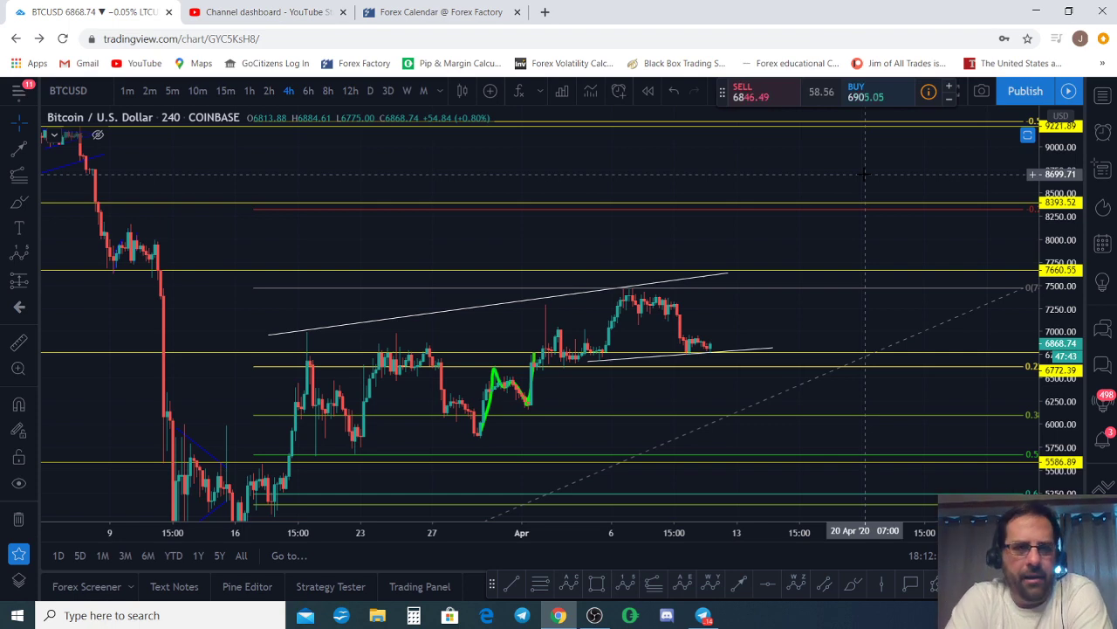